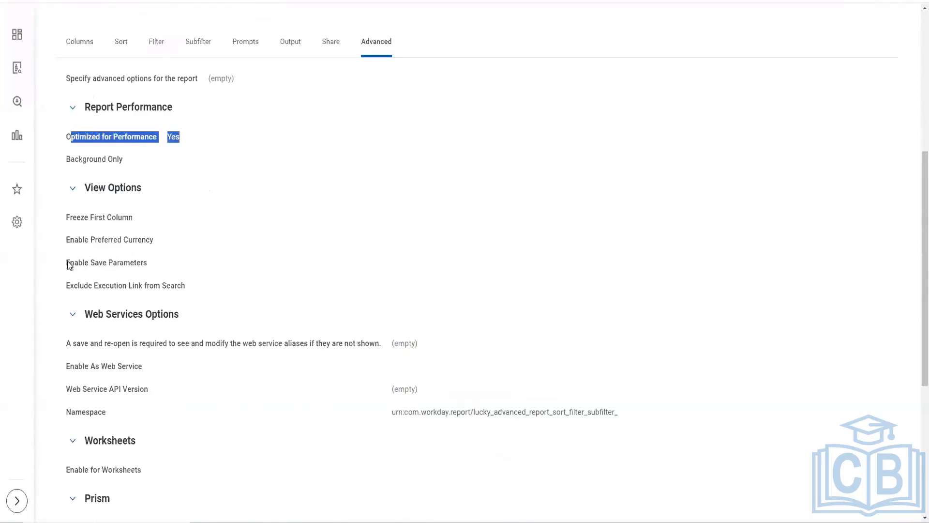
# Step: Examine the report's advanced options, especially Enable Save Parameters, Enable As Web Service and the web service namespace
pyautogui.moveTo(69, 264); pyautogui.dragTo(150, 265)
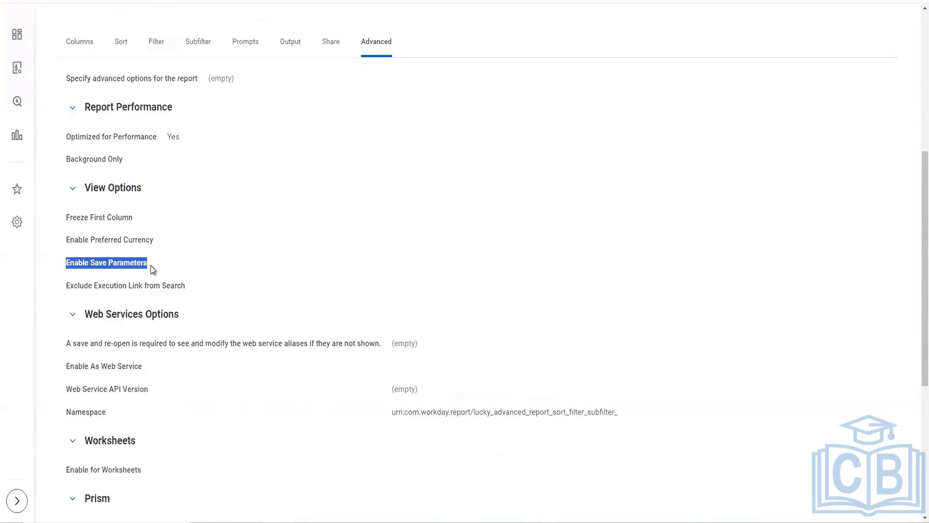
pyautogui.scroll(-3, 297, 239)
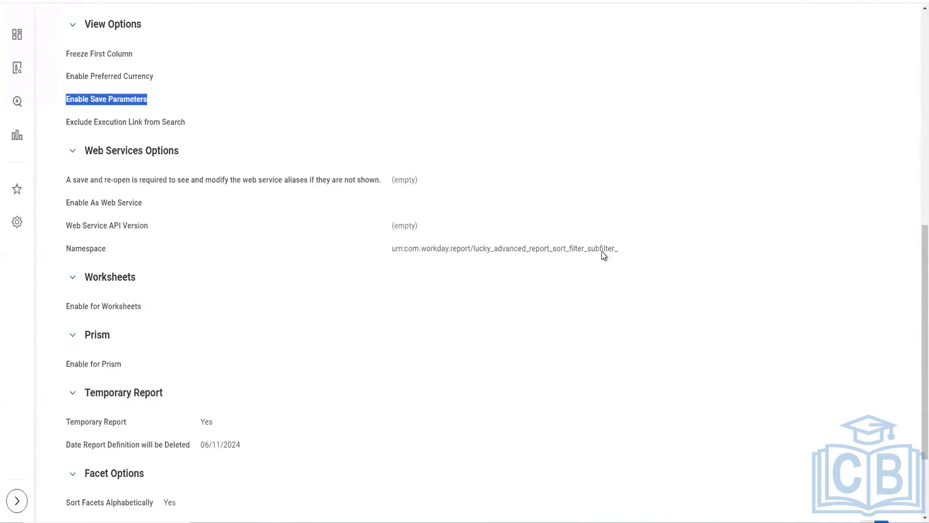
pyautogui.moveTo(617, 251); pyautogui.dragTo(468, 251)
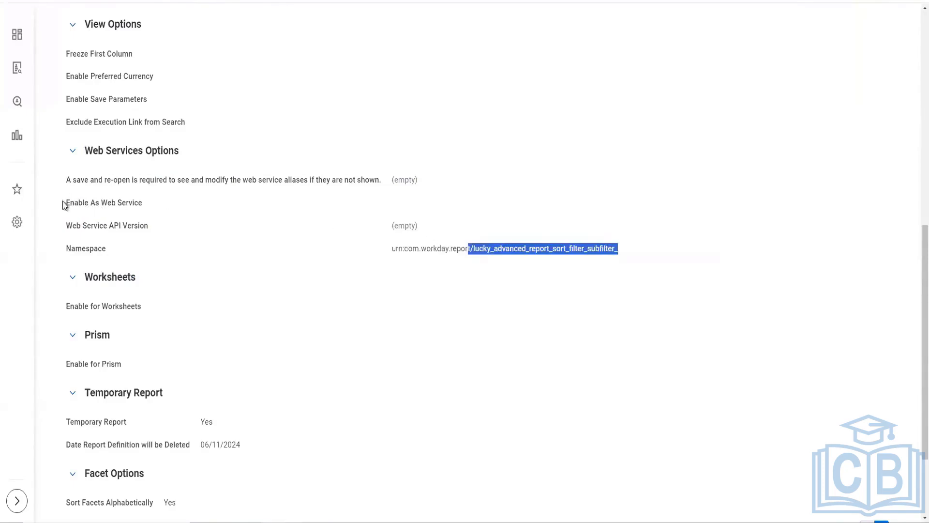
pyautogui.moveTo(68, 203); pyautogui.dragTo(138, 205)
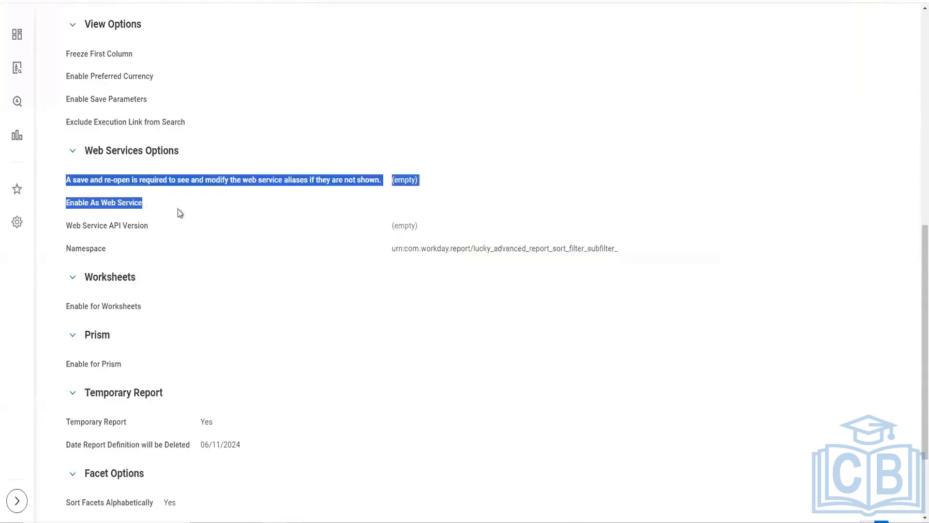
pyautogui.click(323, 223)
pyautogui.scroll(-2, 228, 216)
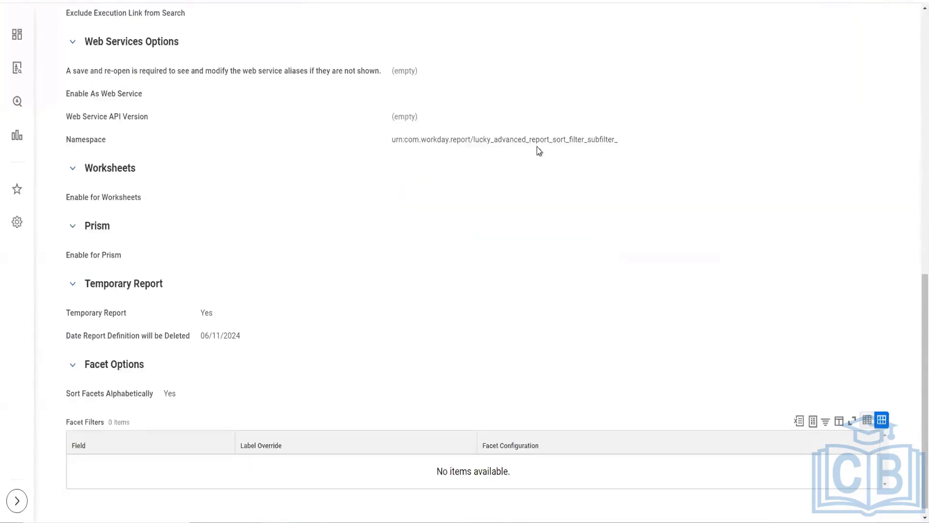
pyautogui.moveTo(538, 150); pyautogui.dragTo(65, 40)
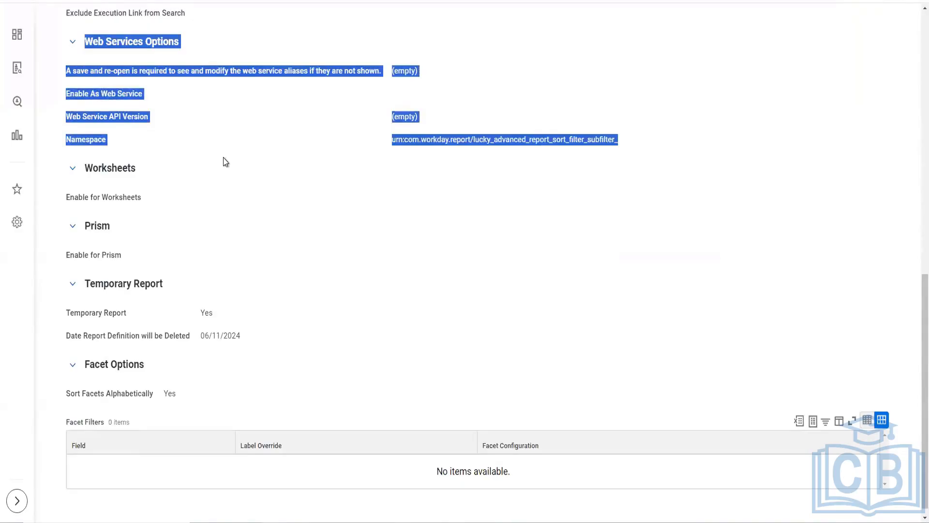
pyautogui.scroll(1, 224, 161)
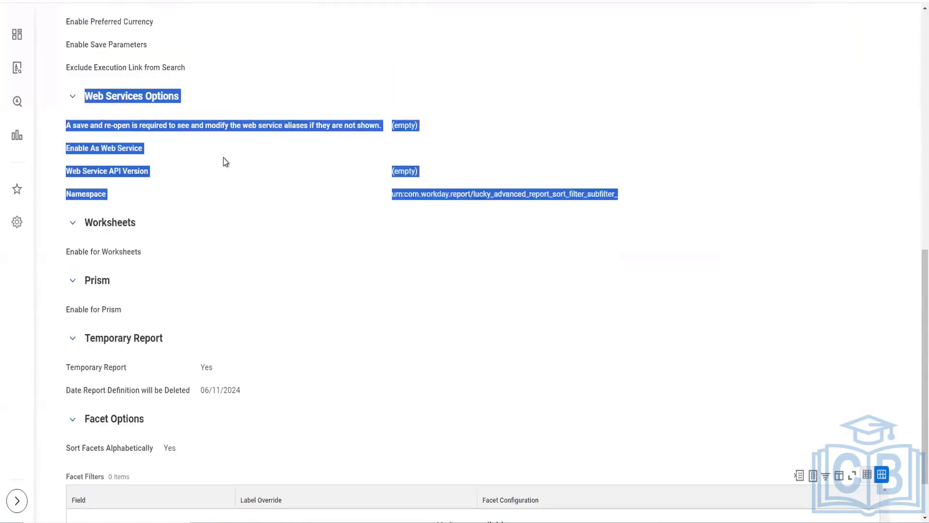
pyautogui.click(402, 149)
pyautogui.scroll(2, 329, 185)
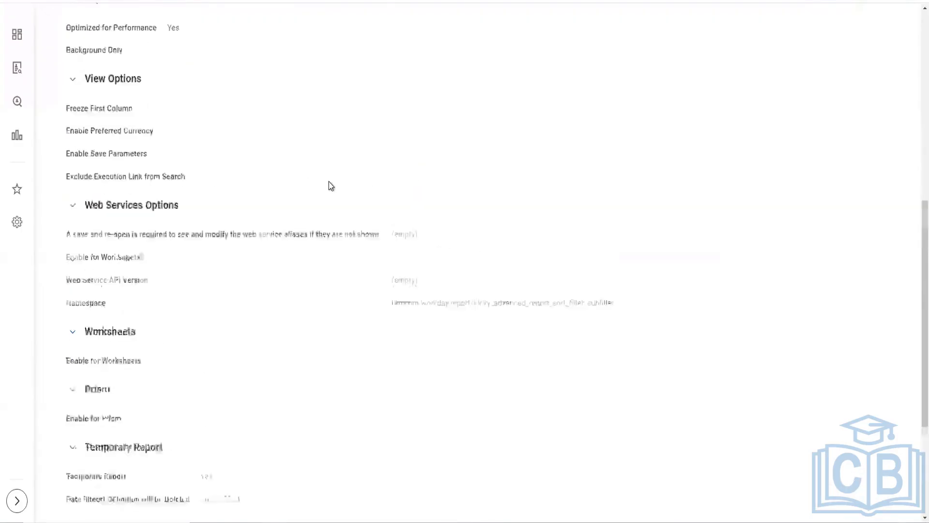
pyautogui.scroll(3, 329, 185)
pyautogui.scroll(-3, 329, 186)
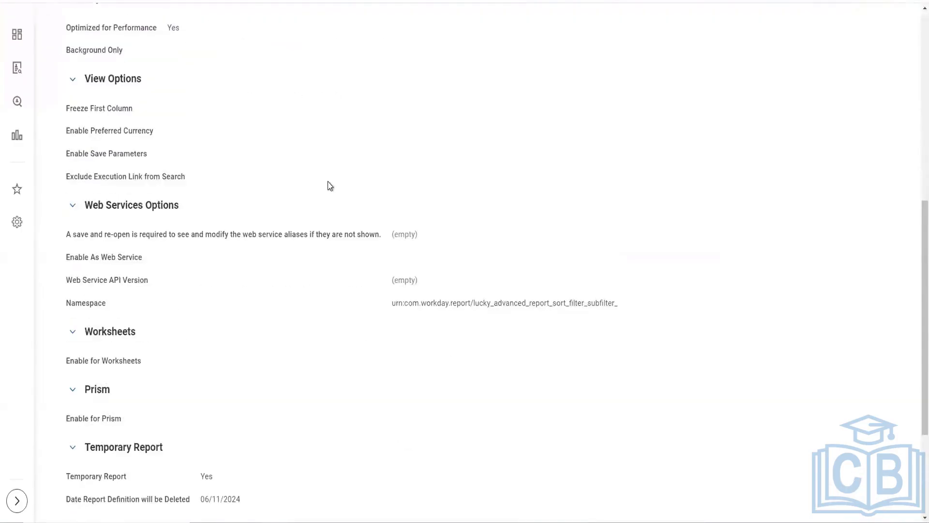
pyautogui.scroll(8, 329, 185)
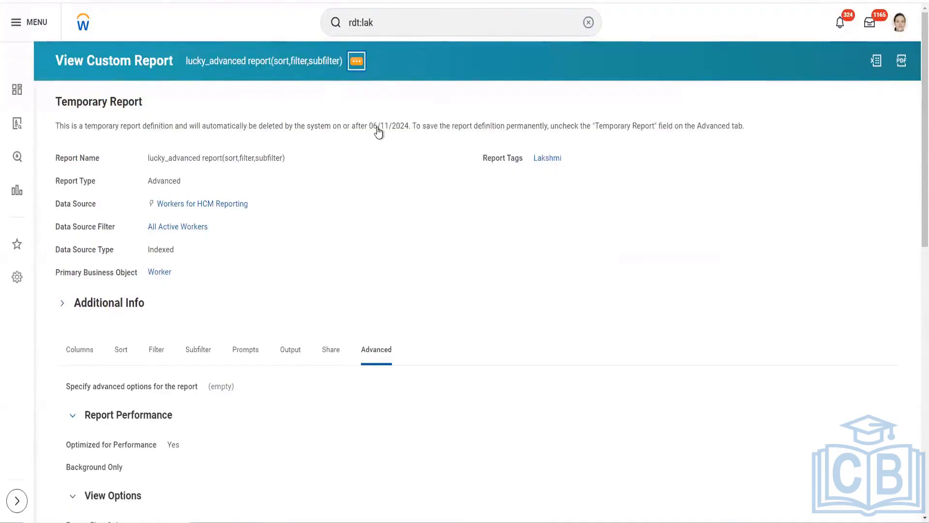
# Step: Edit the custom report to enable it as a web service with API version v43.0
pyautogui.click(356, 61)
pyautogui.scroll(-5, 590, 136)
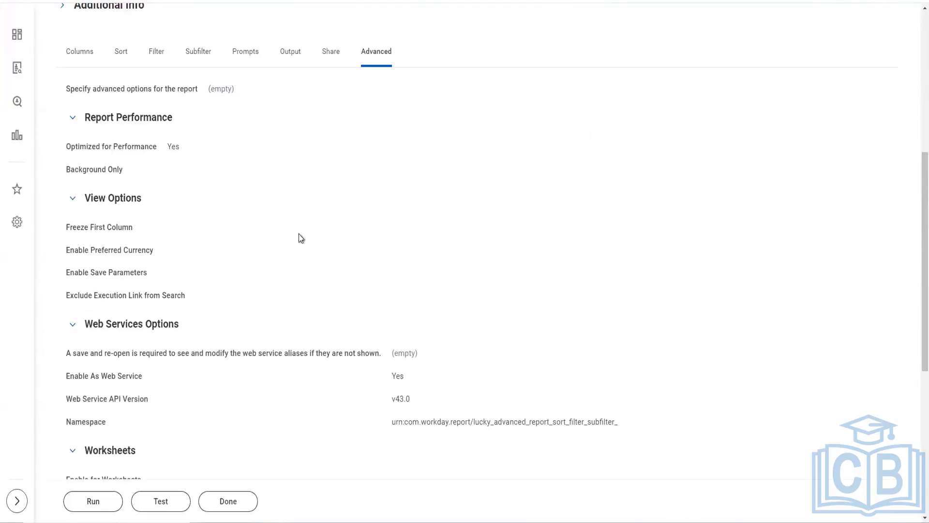
pyautogui.scroll(5, 214, 277)
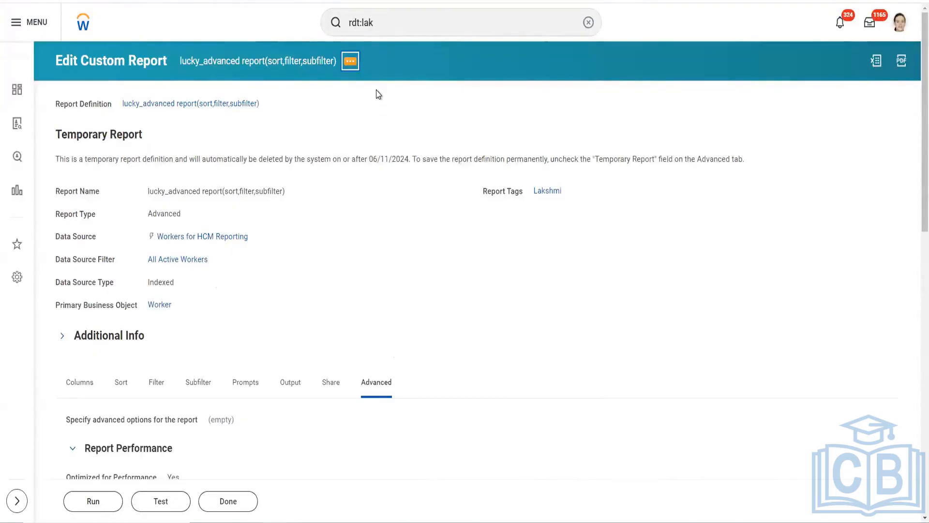
# Step: Look through the related actions available for the custom report, including Integration IDs and Web Service
pyautogui.click(351, 63)
pyautogui.moveTo(421, 110)
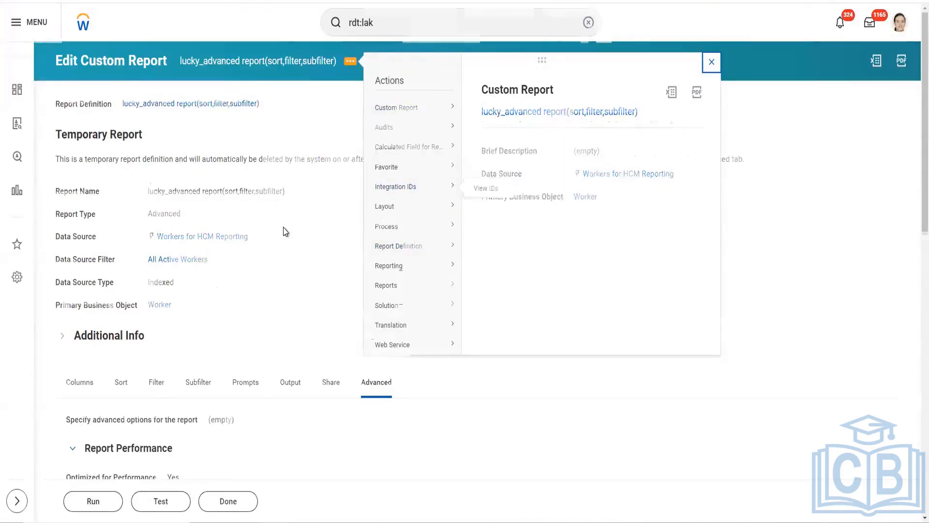
pyautogui.scroll(-1, 283, 226)
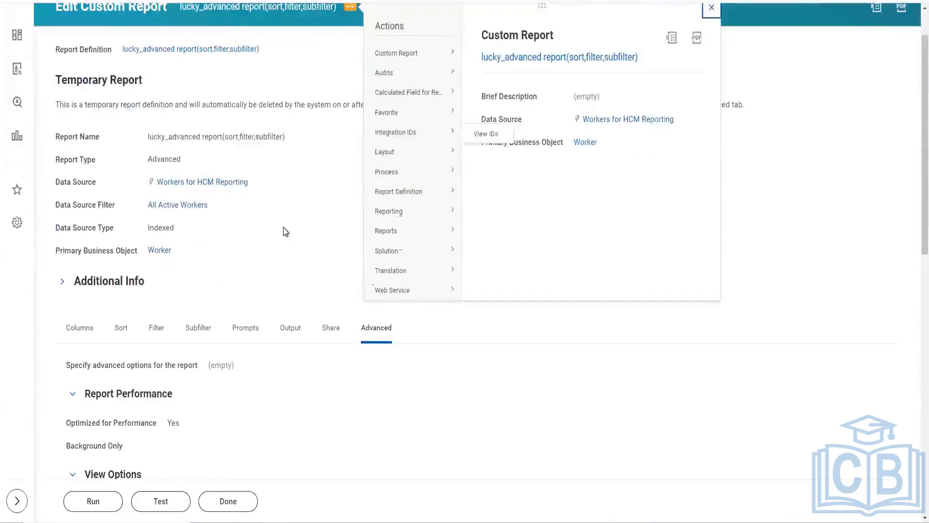
pyautogui.scroll(1, 291, 227)
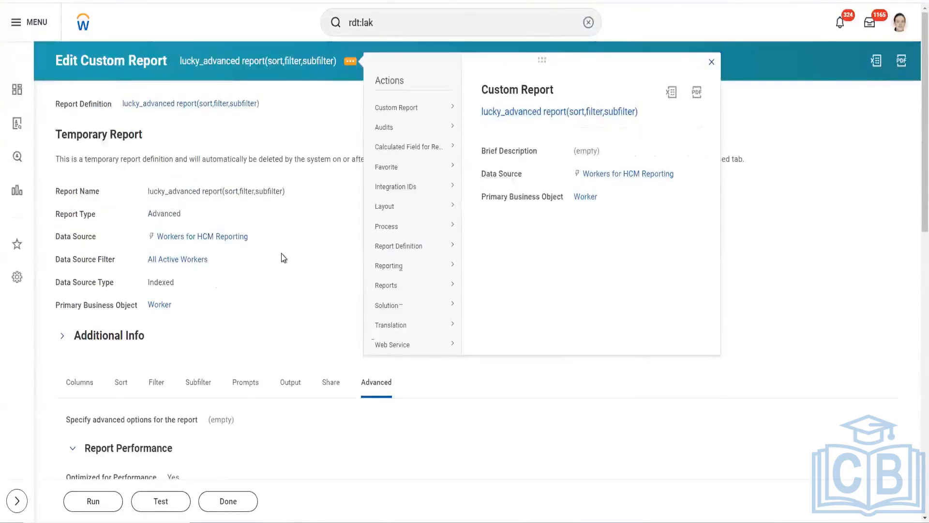
# Step: Check the Enable As Web Service setting in the report's Web Services Options
pyautogui.scroll(-1, 291, 263)
pyautogui.scroll(-6, 368, 360)
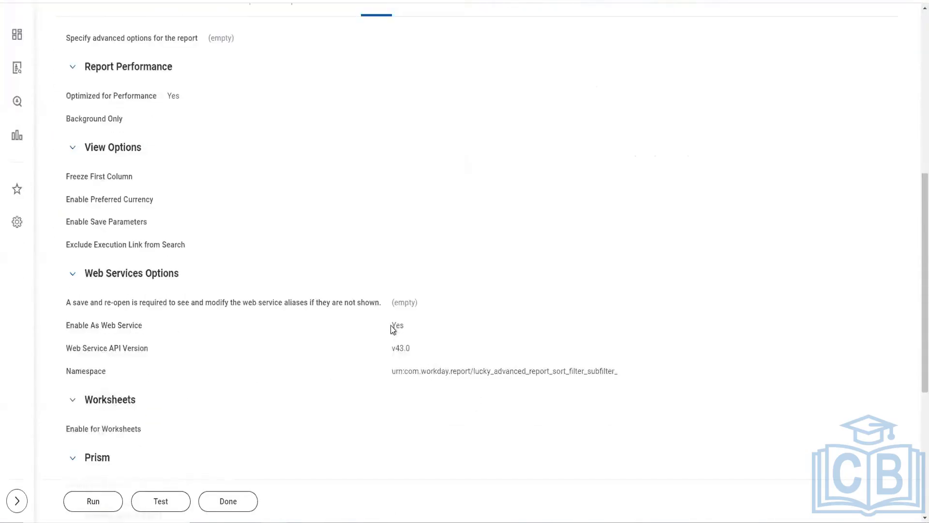
pyautogui.doubleClick(403, 326)
pyautogui.scroll(3, 624, 228)
pyautogui.scroll(-1, 624, 228)
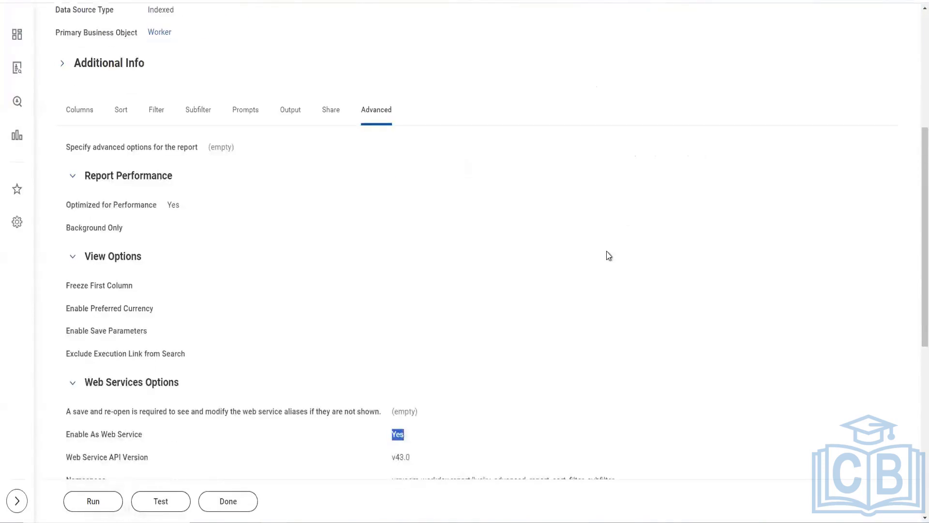
# Step: Review the edited report's general details and its advanced settings, from Report Performance to Facet Options
pyautogui.scroll(2, 611, 251)
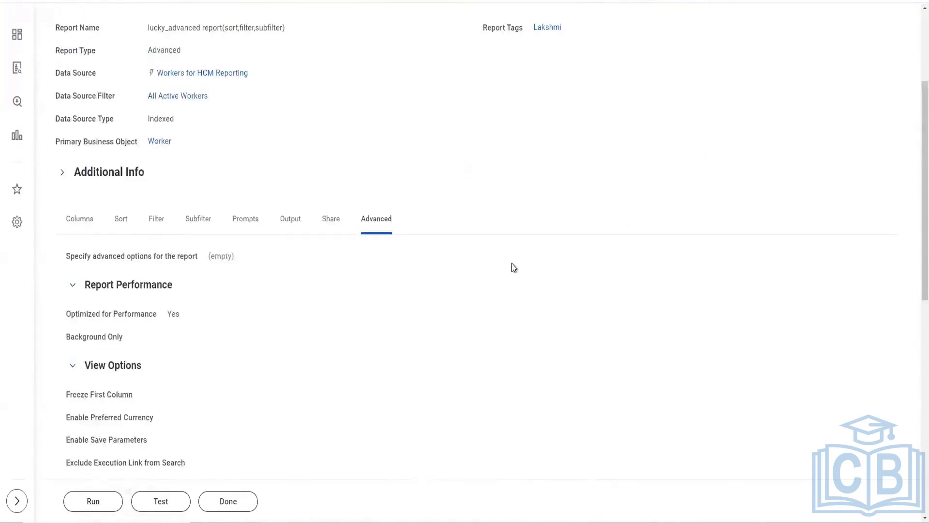
pyautogui.scroll(1, 511, 272)
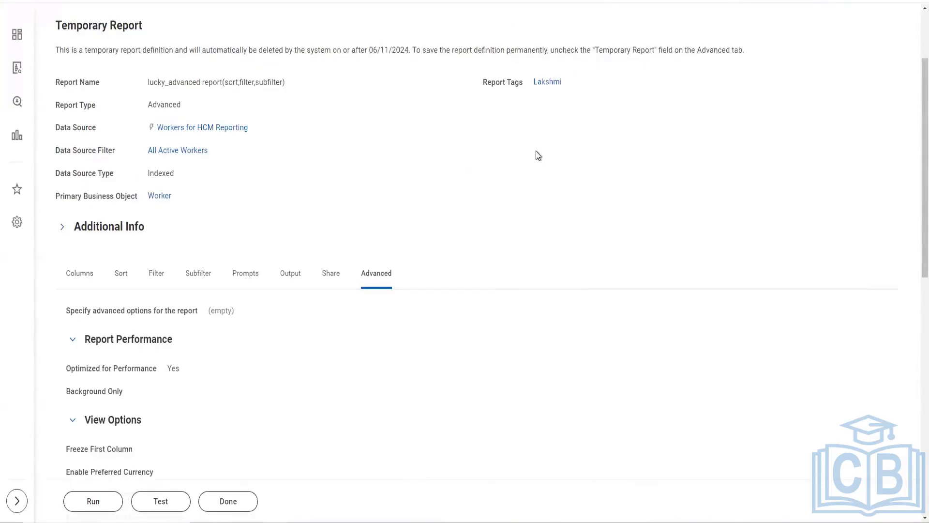
pyautogui.scroll(3, 589, 201)
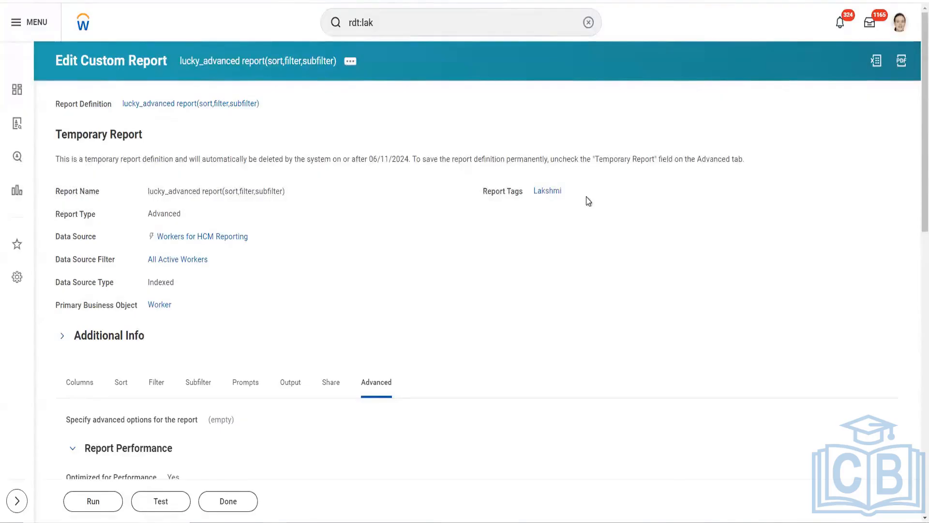
pyautogui.scroll(-3, 616, 242)
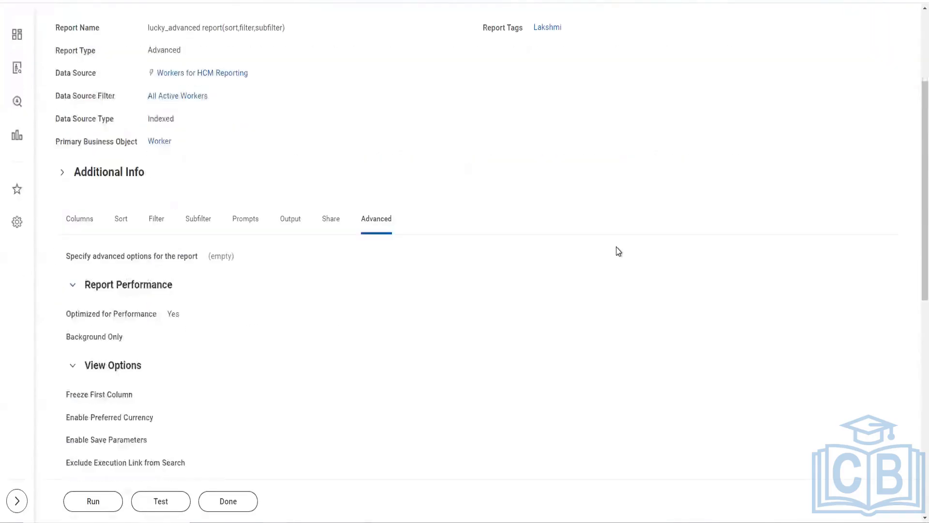
pyautogui.scroll(-4, 616, 247)
pyautogui.scroll(-3, 617, 251)
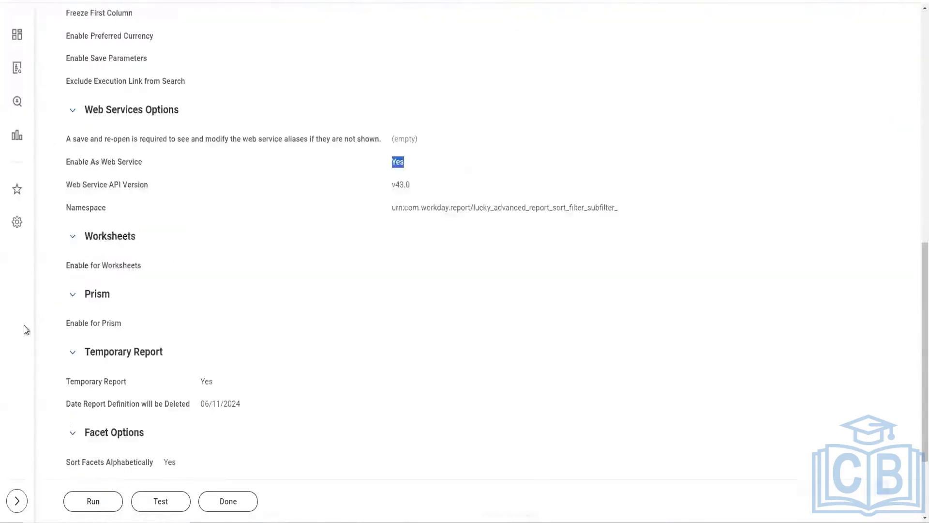
pyautogui.scroll(4, 112, 327)
pyautogui.scroll(5, 166, 170)
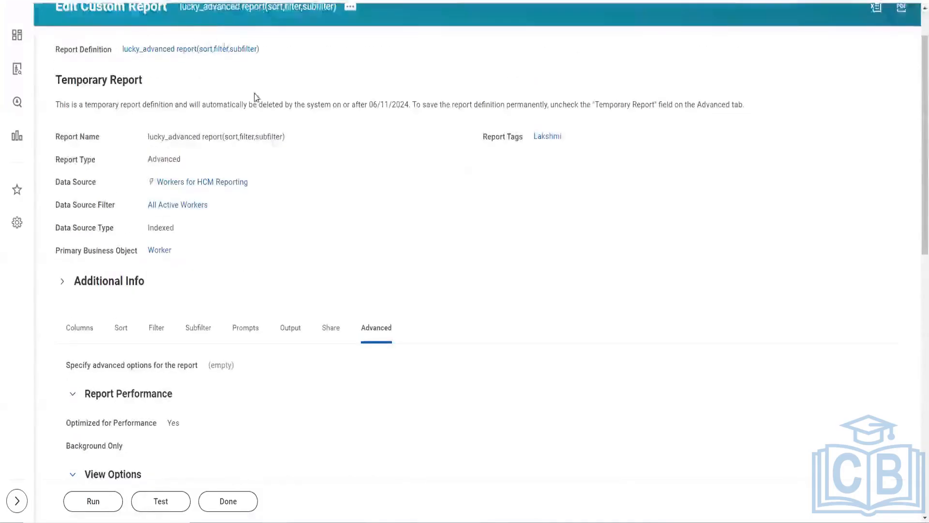
pyautogui.scroll(-4, 336, 251)
pyautogui.scroll(-2, 376, 388)
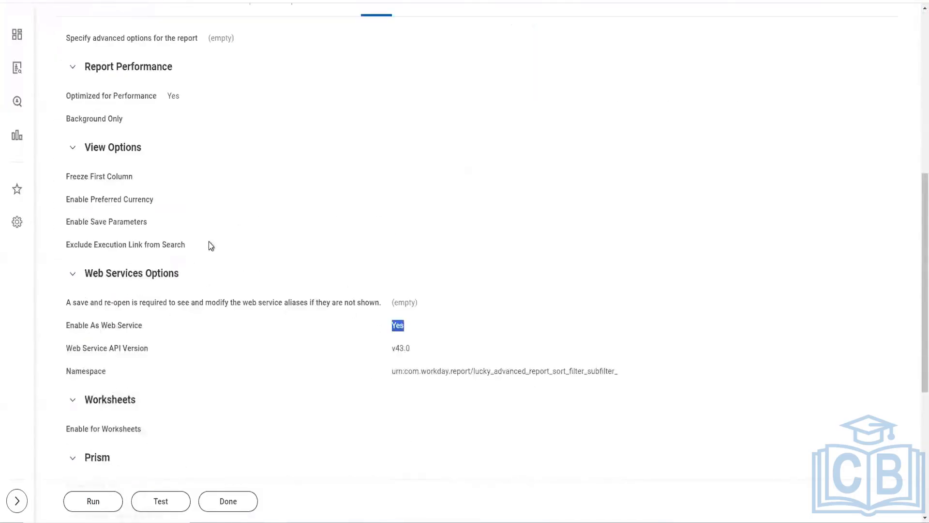
pyautogui.scroll(7, 226, 213)
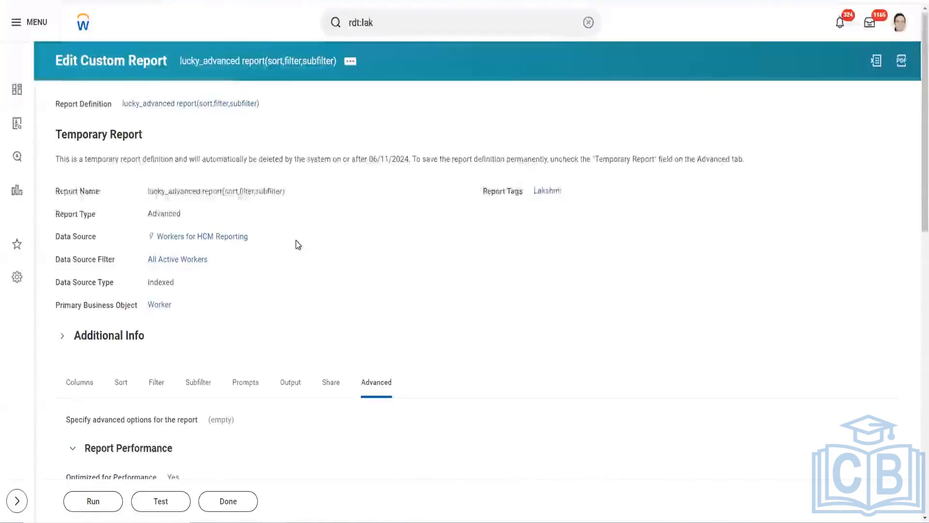
pyautogui.scroll(-8, 296, 271)
pyautogui.scroll(-4, 299, 309)
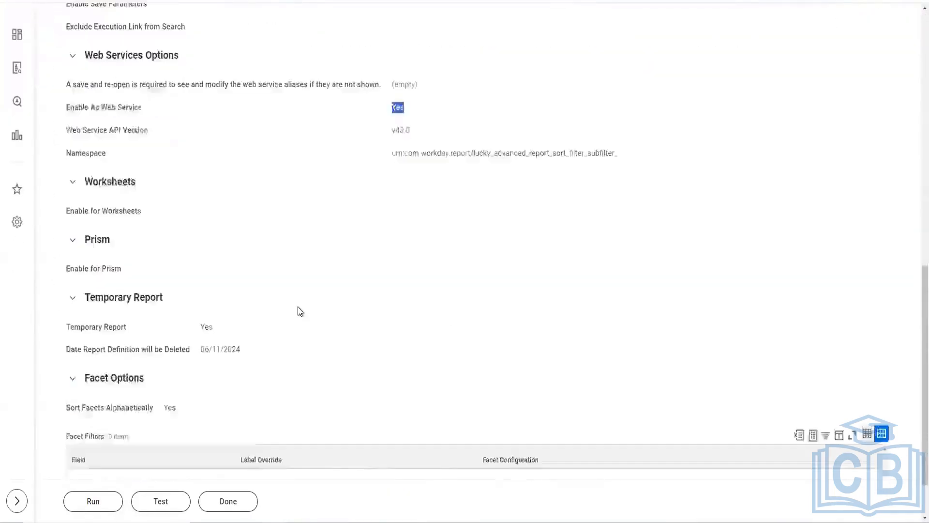
pyautogui.scroll(10, 299, 309)
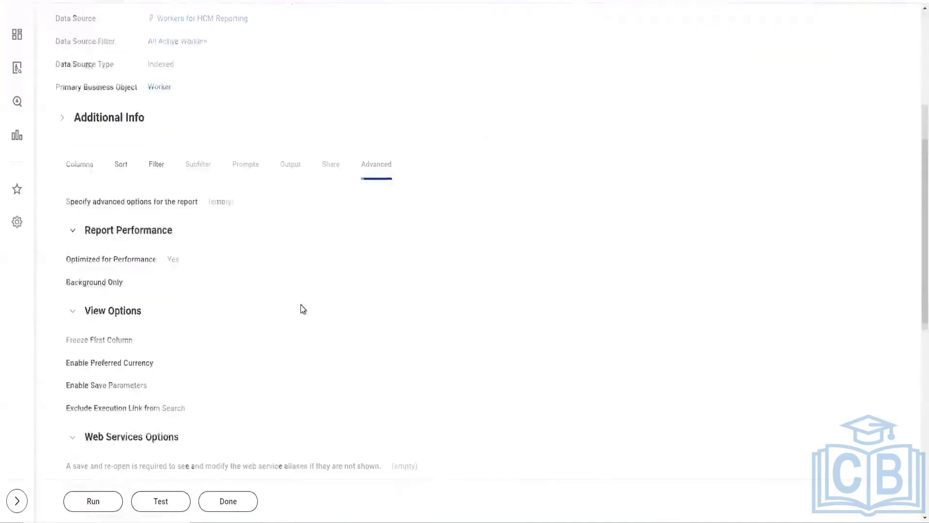
pyautogui.scroll(4, 313, 316)
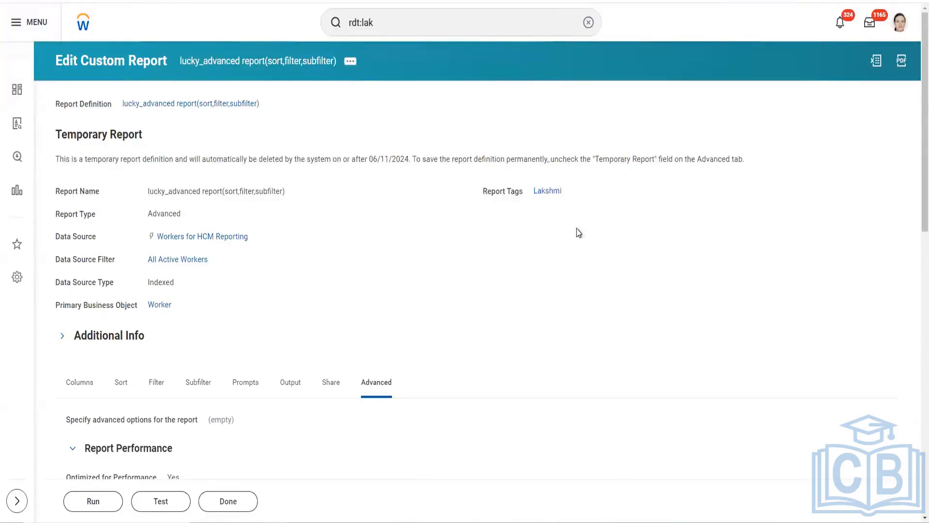
pyautogui.scroll(-15, 282, 324)
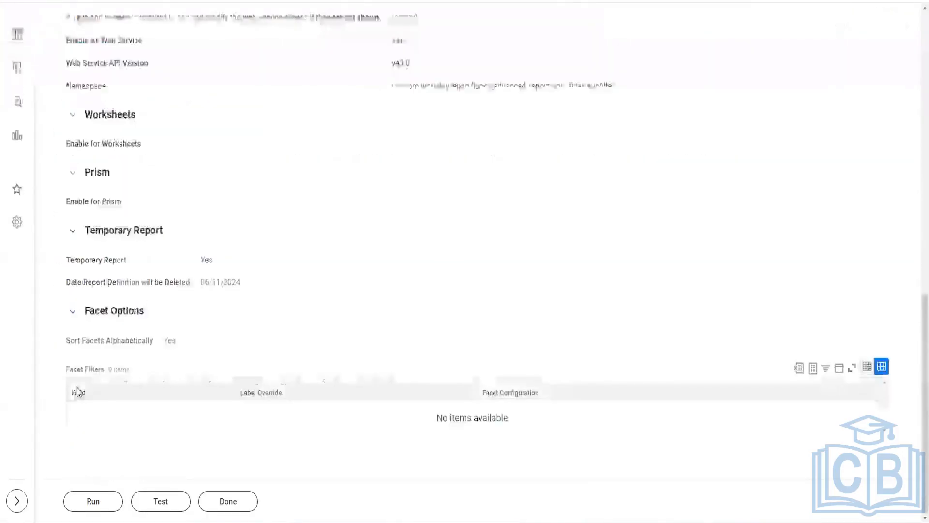
pyautogui.scroll(5, 254, 282)
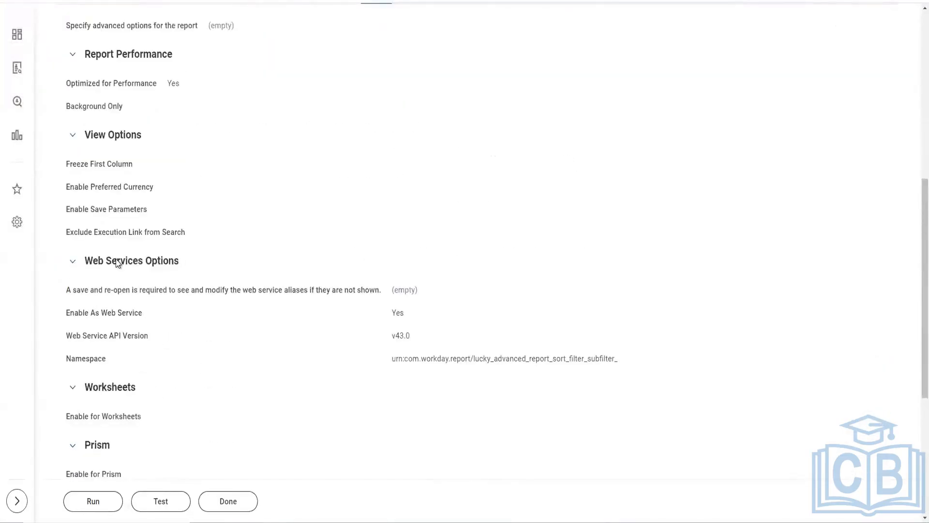
pyautogui.scroll(-3, 332, 221)
pyautogui.scroll(10, 321, 259)
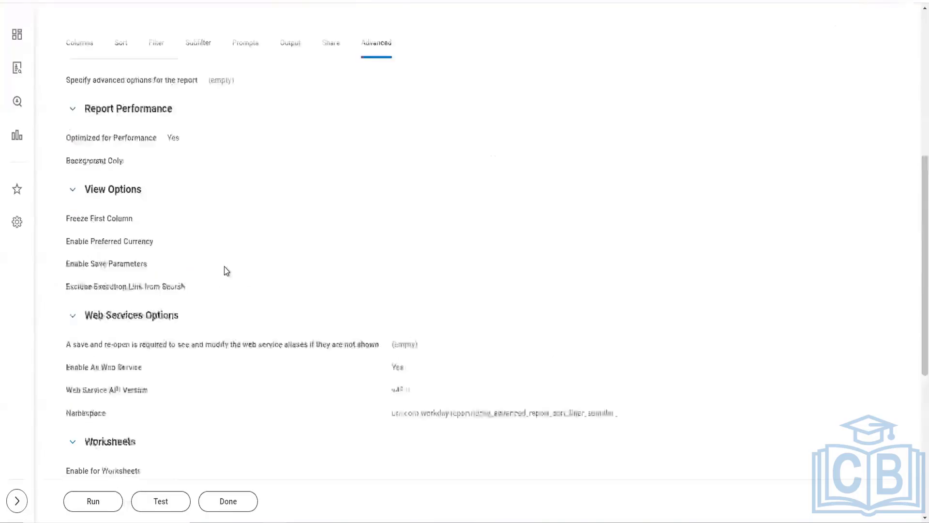
# Step: Show the report's column definitions and examine the fields, XML aliases and Group Column Headings
pyautogui.click(82, 315)
pyautogui.scroll(-3, 311, 257)
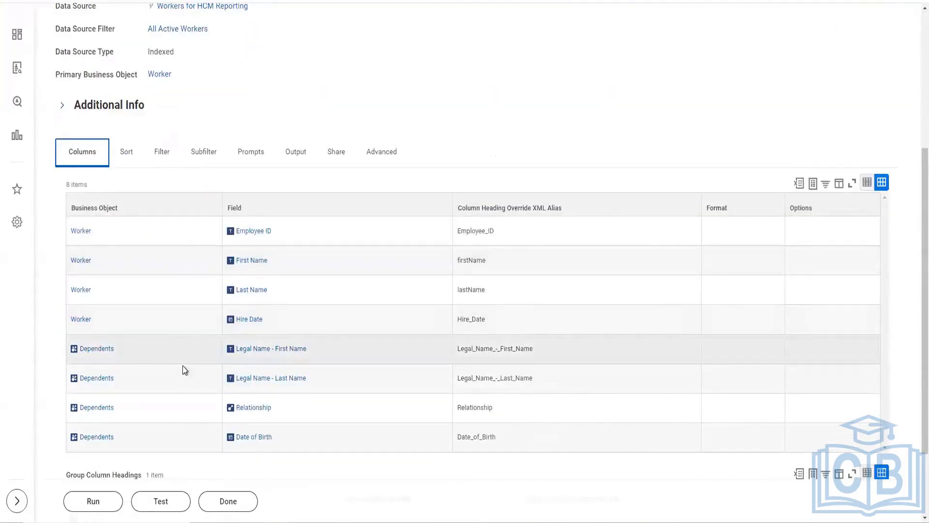
pyautogui.scroll(-1, 167, 400)
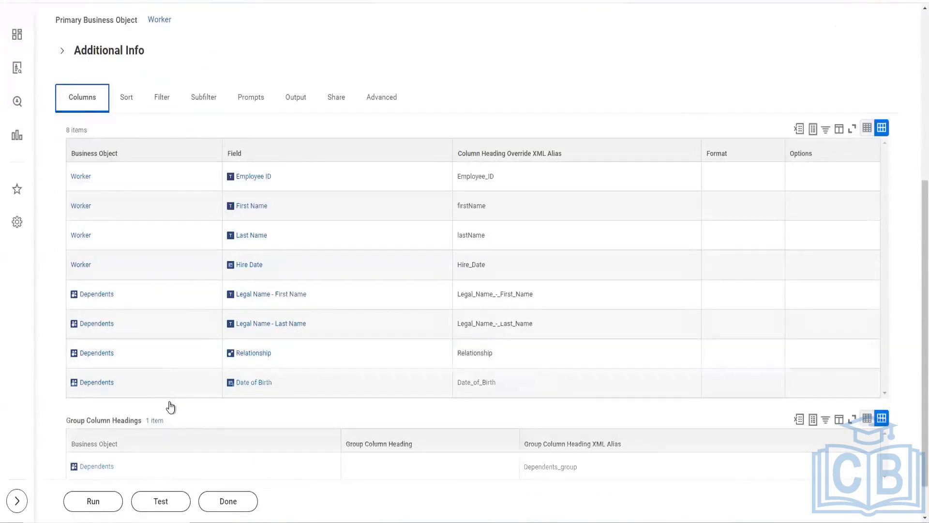
pyautogui.scroll(-1, 169, 403)
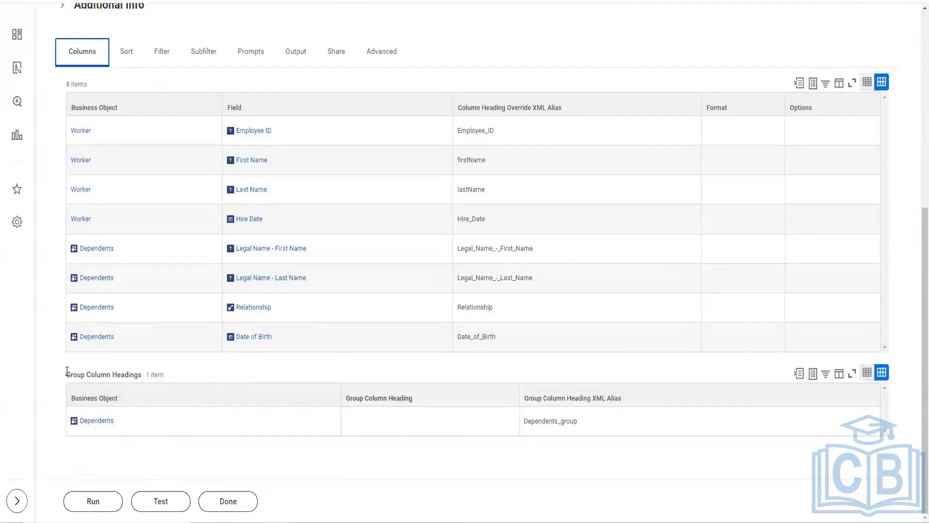
pyautogui.moveTo(66, 370); pyautogui.dragTo(143, 383)
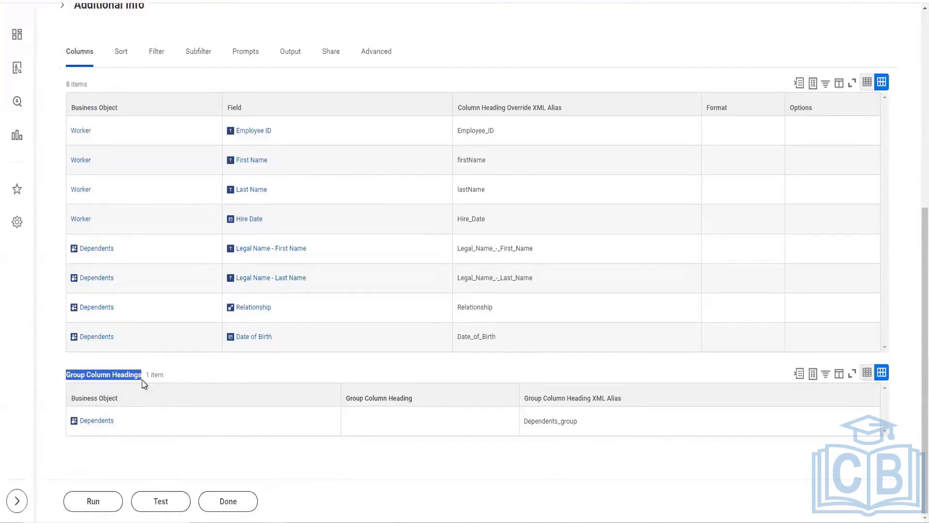
# Step: Compare the Worker and Dependents business objects in the column list with the Dependents entry under Group Column Headings
pyautogui.click(189, 369)
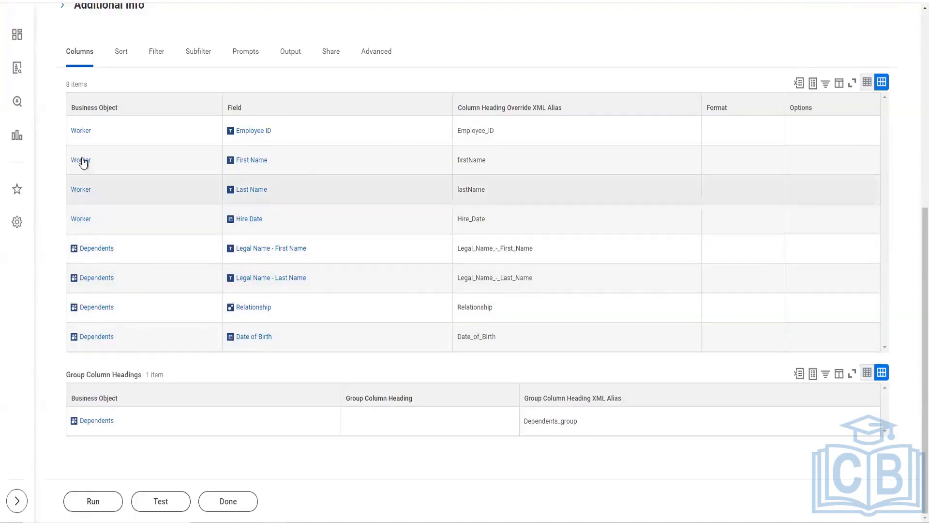
pyautogui.moveTo(91, 224)
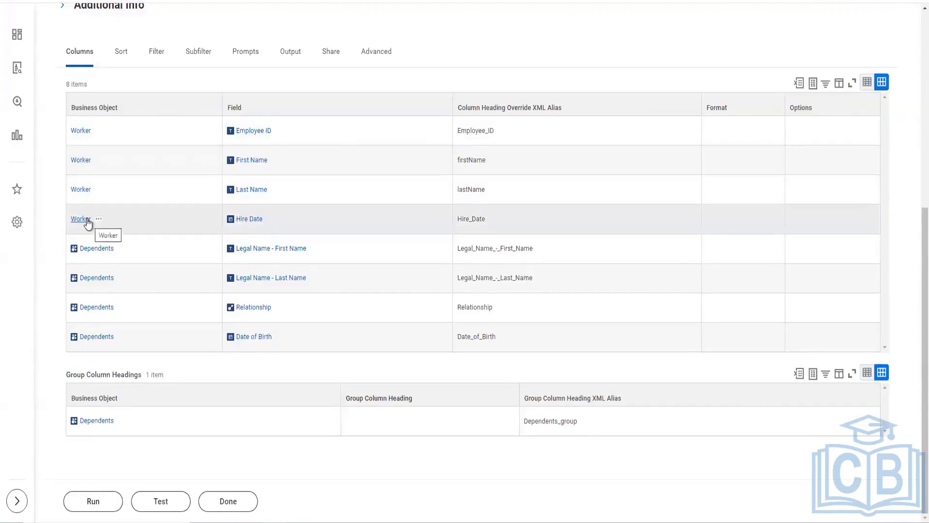
pyautogui.moveTo(63, 370); pyautogui.dragTo(187, 430)
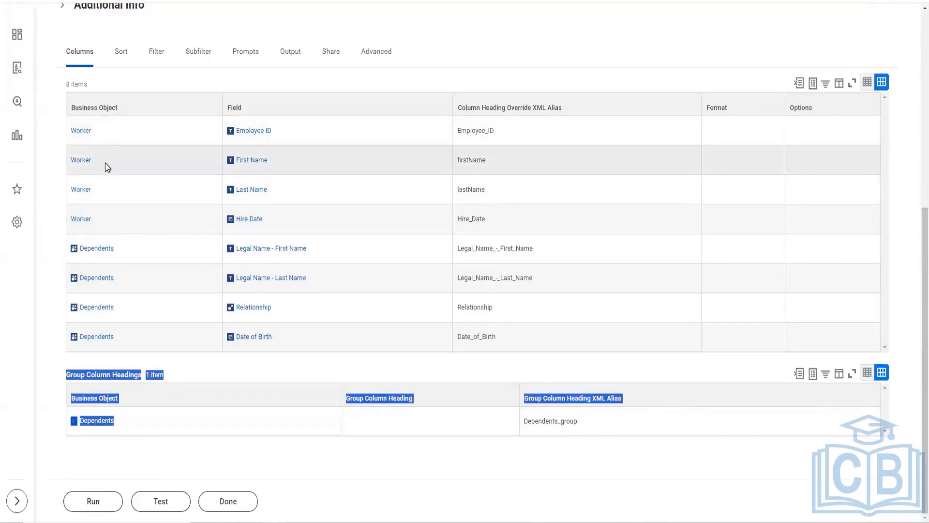
pyautogui.click(54, 155)
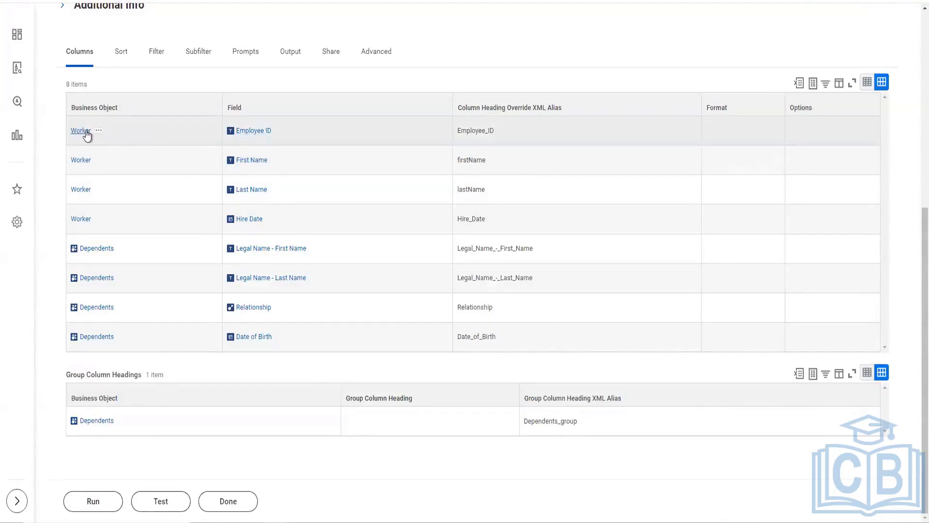
pyautogui.moveTo(103, 137)
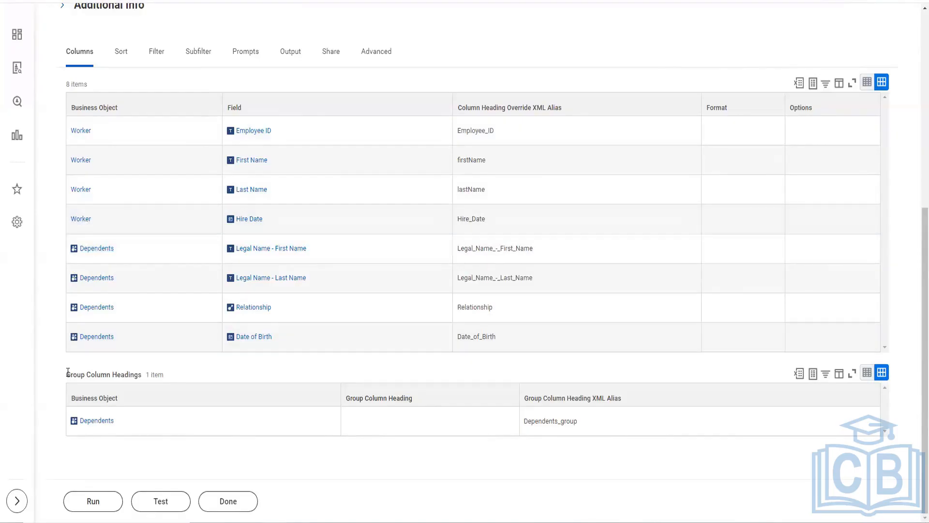
pyautogui.moveTo(67, 374); pyautogui.dragTo(141, 377)
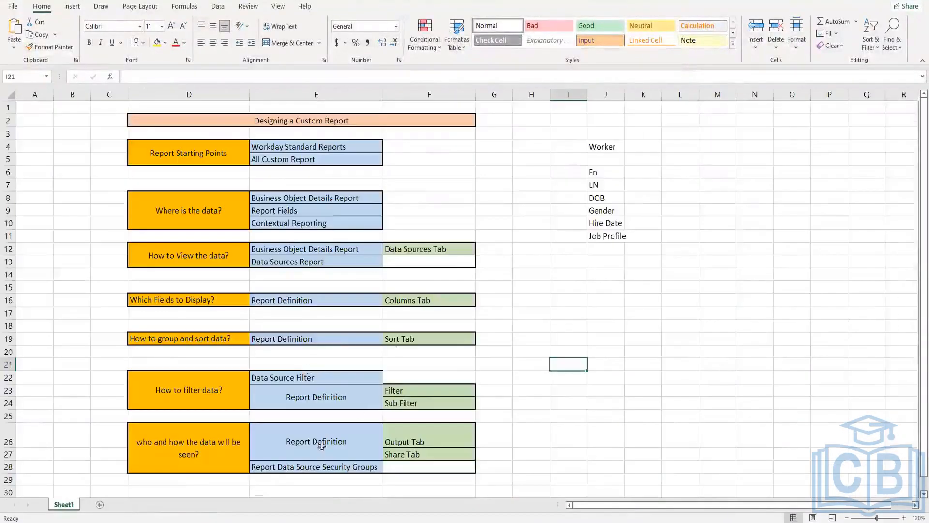
# Step: In the Excel workbook, add a new sheet and enter A1 in cell E6
pyautogui.click(99, 504)
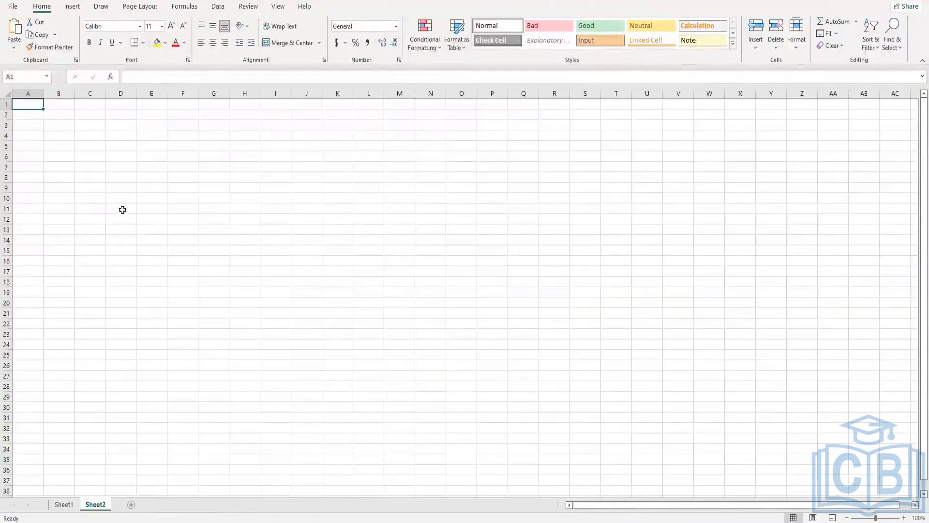
pyautogui.click(155, 157)
pyautogui.write('A')
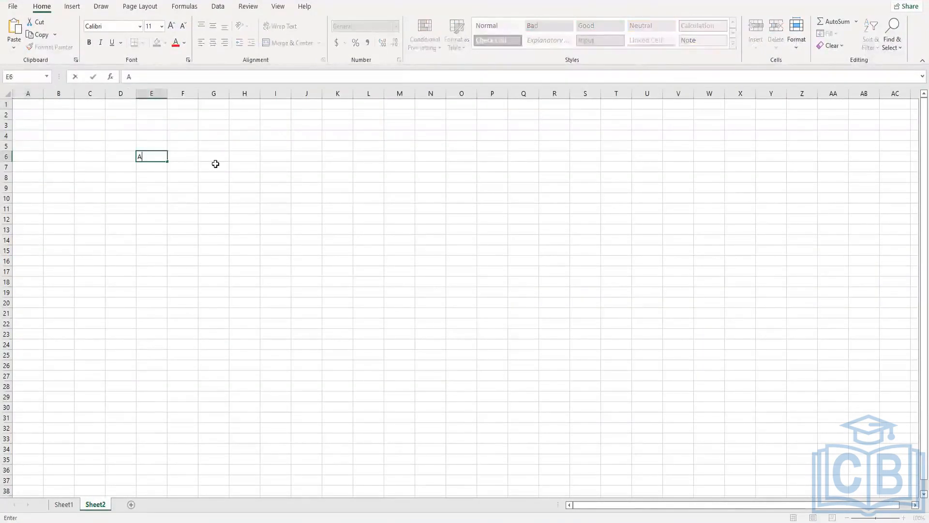
pyautogui.write('1')
pyautogui.click(158, 178)
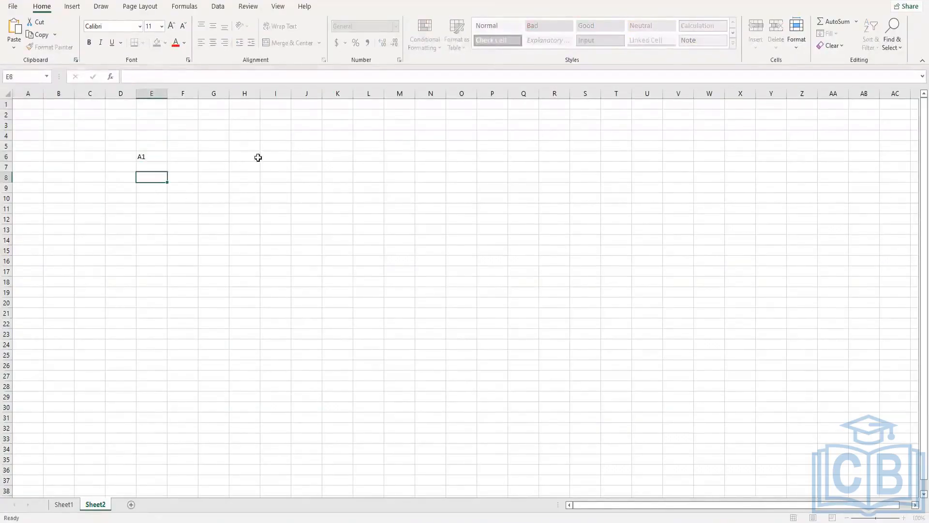
# Step: Enter D1, D2 and D3 in cells I6 to I8 as the dependents of A1
pyautogui.click(285, 158)
pyautogui.write('D1')
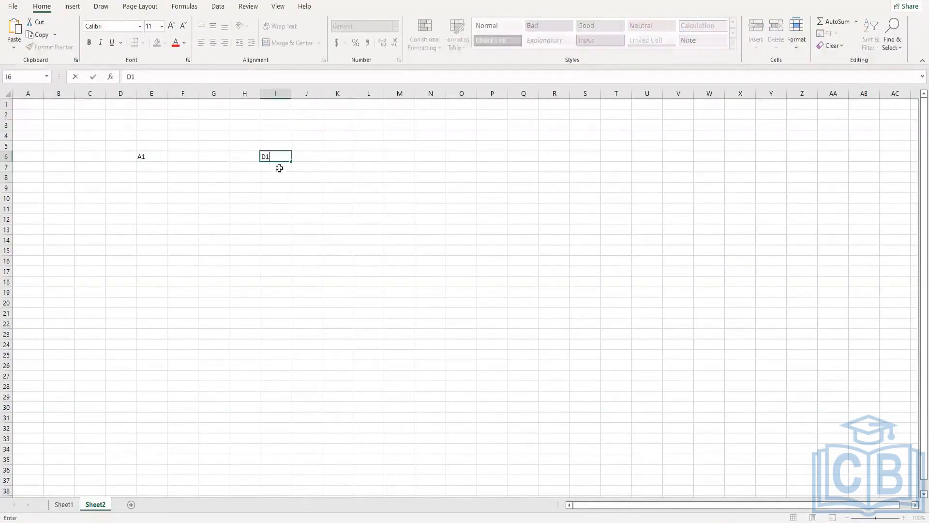
pyautogui.click(278, 168)
pyautogui.write('D2')
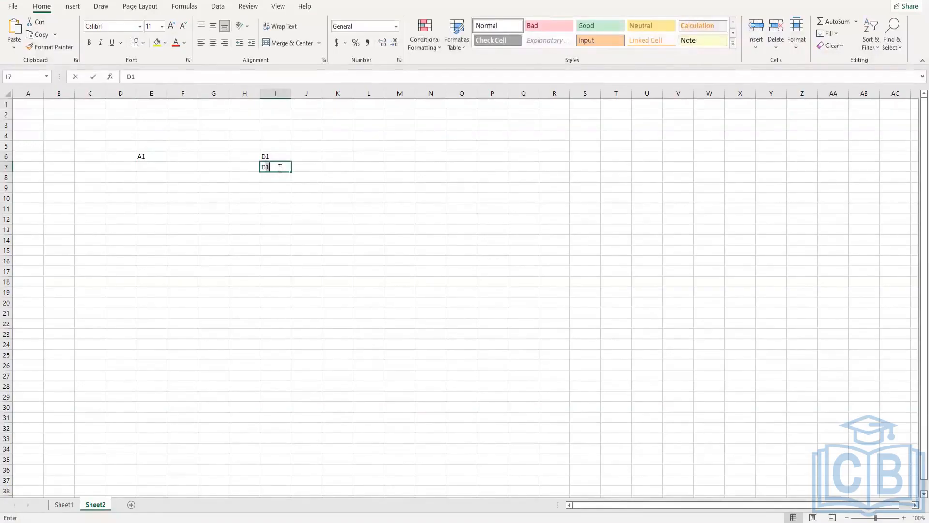
pyautogui.click(277, 177)
pyautogui.write('D3')
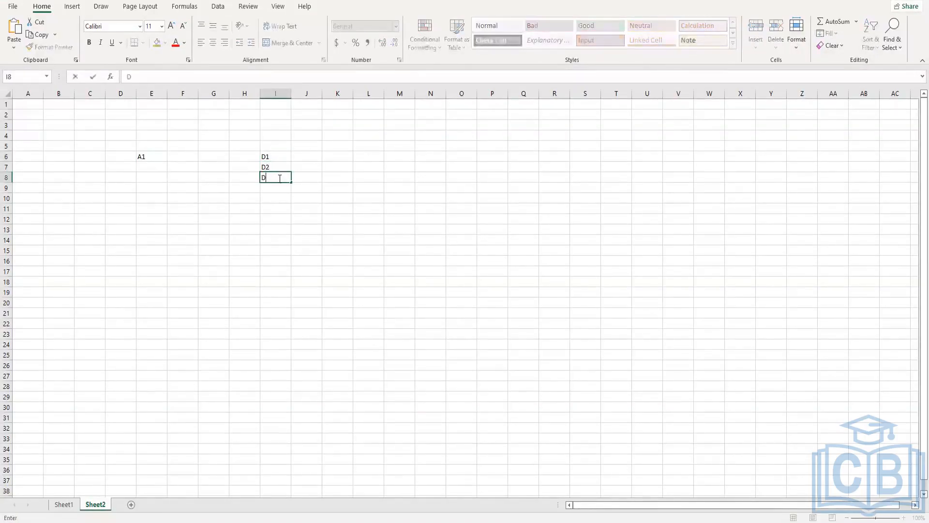
# Step: Enter A2 in cell E9 and its dependents A2D1 and A2D2 in cells I9 and I10
pyautogui.click(151, 196)
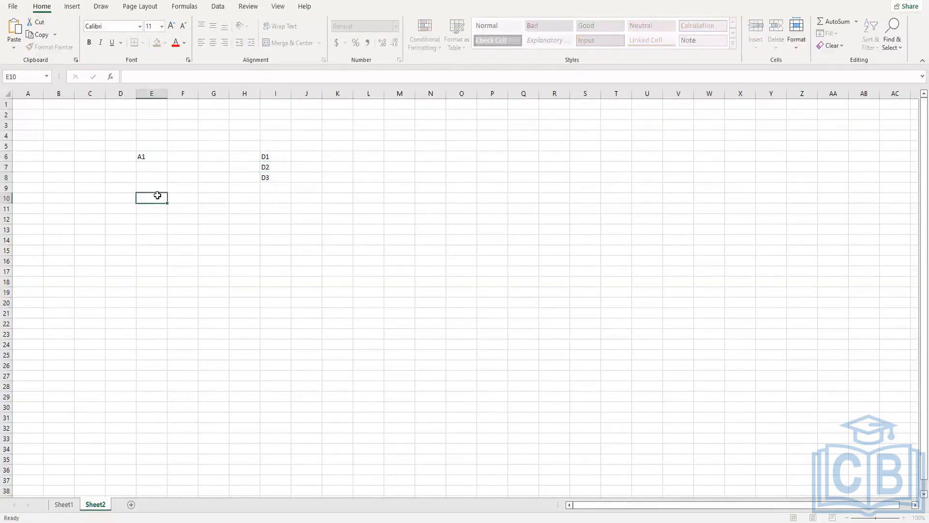
pyautogui.click(153, 187)
pyautogui.write('A2')
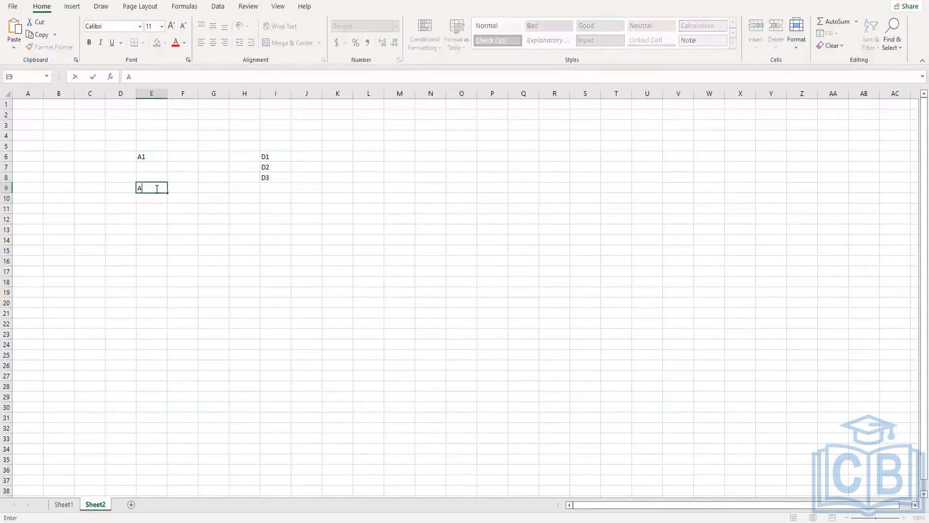
pyautogui.click(269, 187)
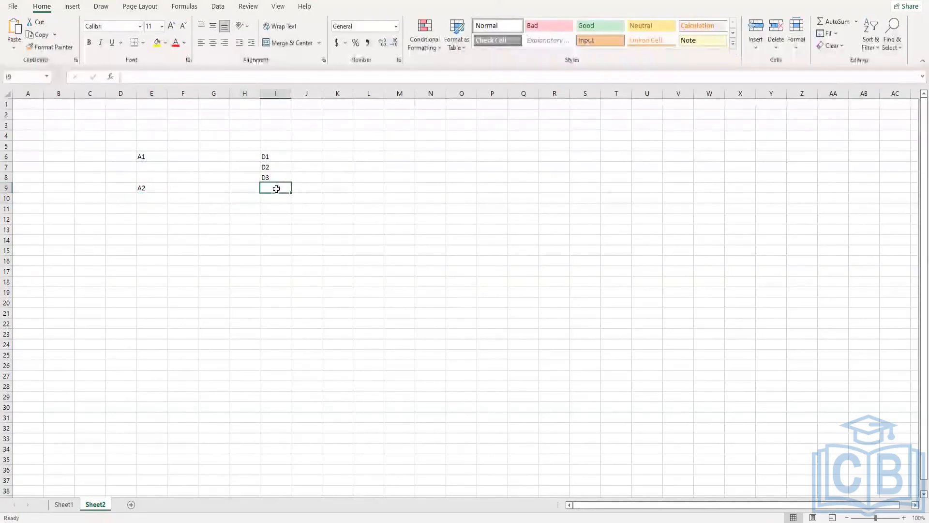
pyautogui.write('A')
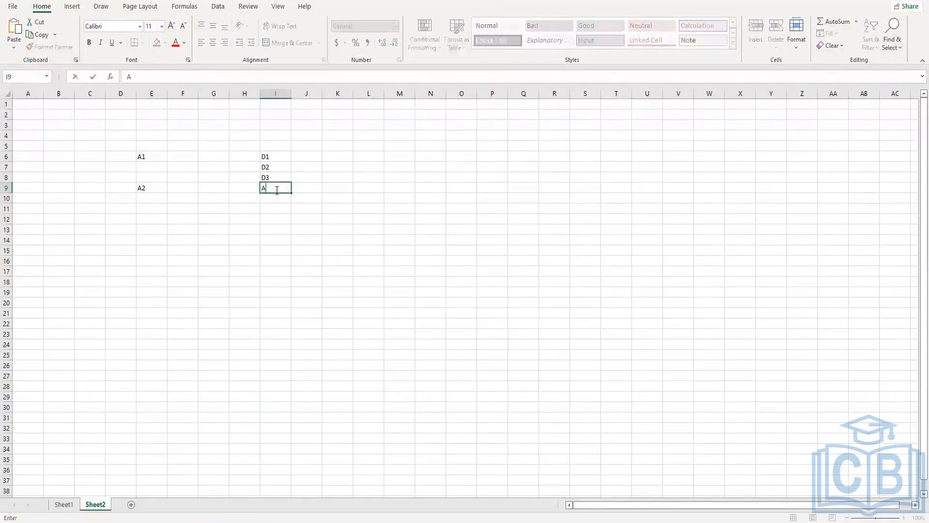
pyautogui.write('2D1')
pyautogui.press('Return')
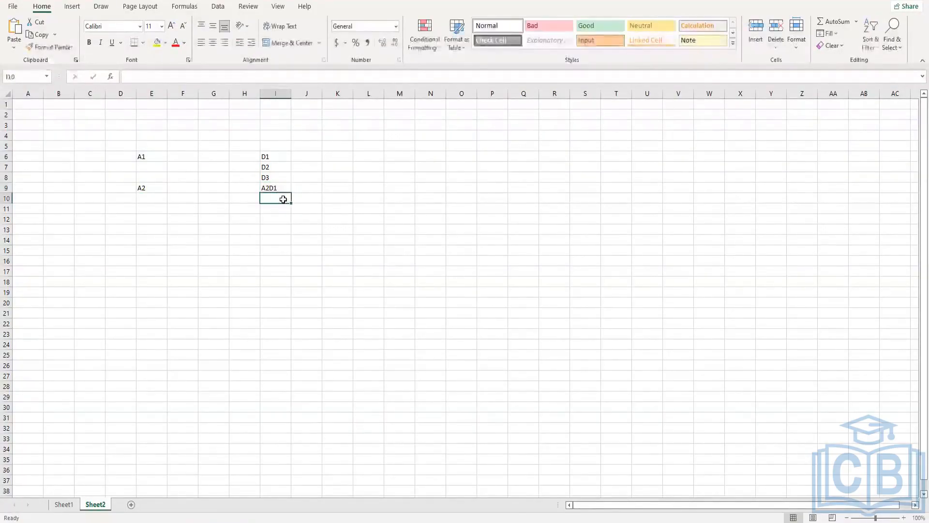
pyautogui.write('A2D2')
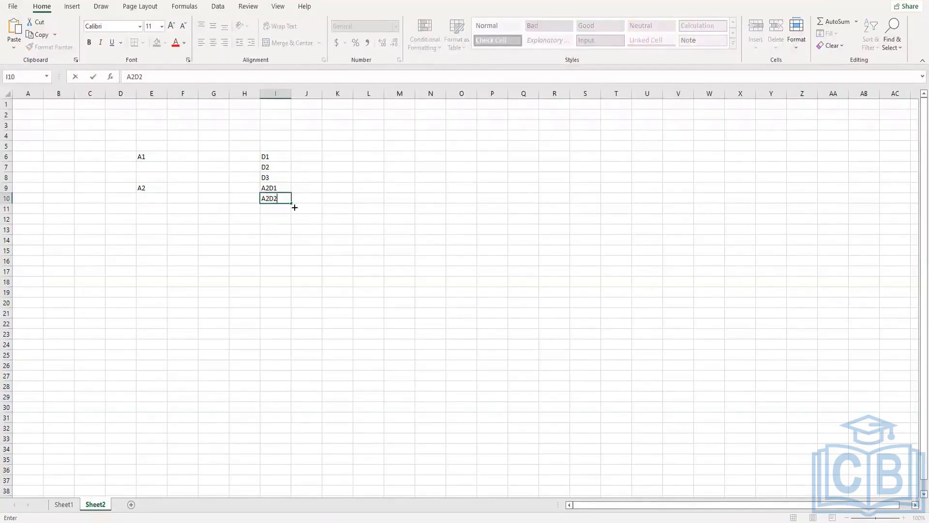
pyautogui.click(287, 217)
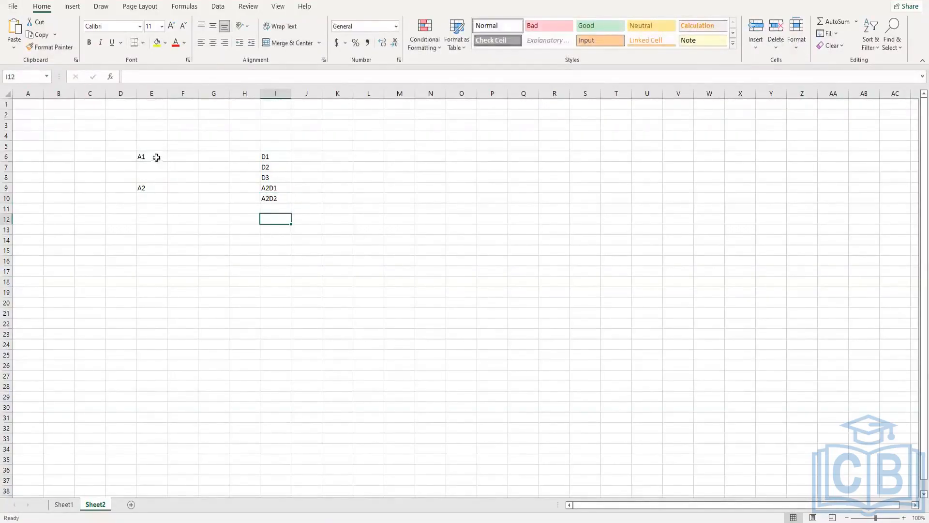
# Step: Examine how A1 and A2 relate to their dependents, highlighting each group and going through D1, D2 and D3 individually
pyautogui.moveTo(156, 157); pyautogui.dragTo(270, 172)
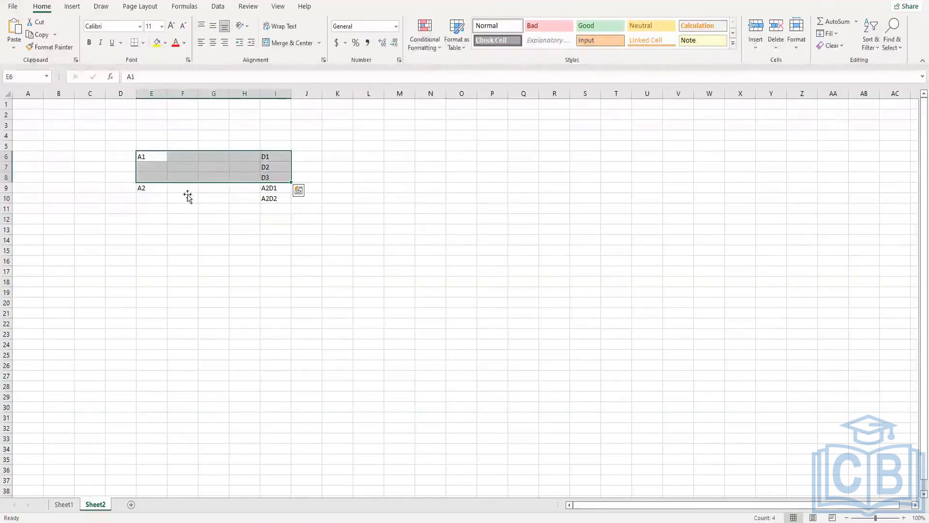
pyautogui.click(144, 196)
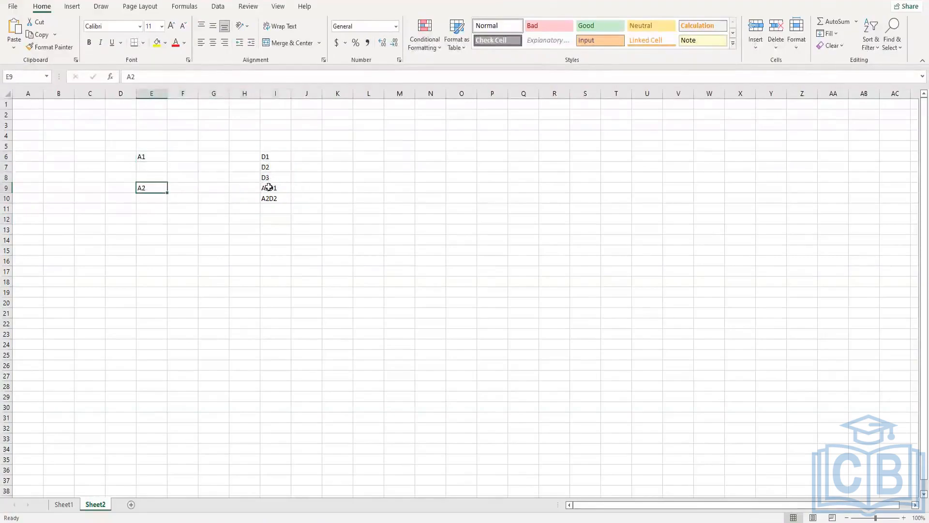
pyautogui.moveTo(267, 187); pyautogui.dragTo(269, 199)
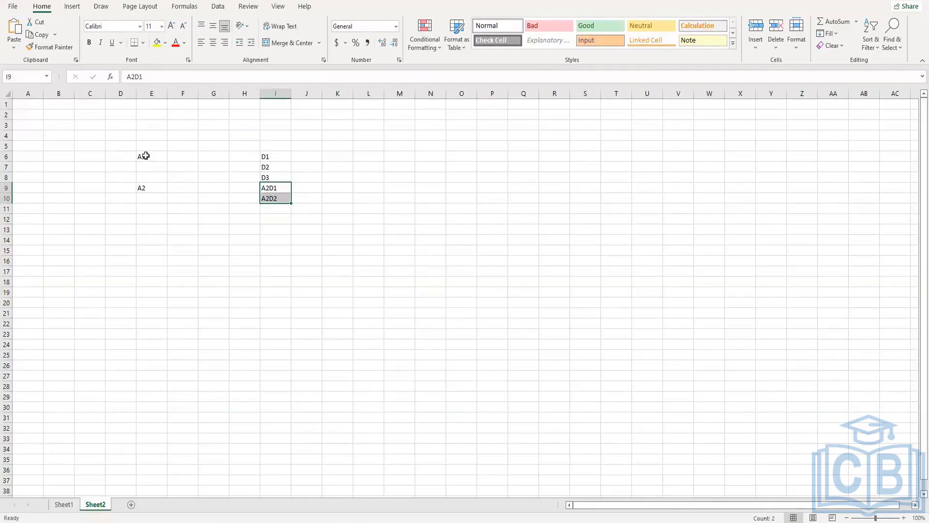
pyautogui.moveTo(146, 156); pyautogui.dragTo(244, 167)
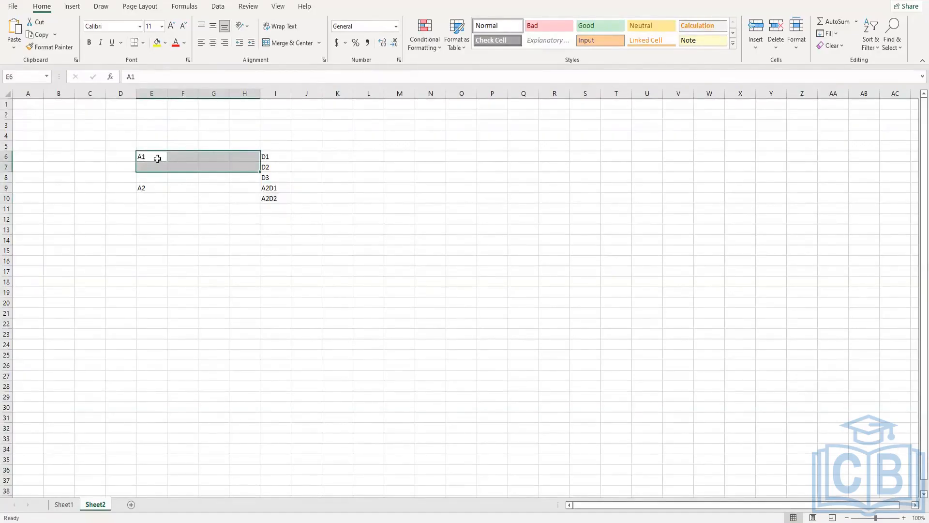
pyautogui.click(157, 159)
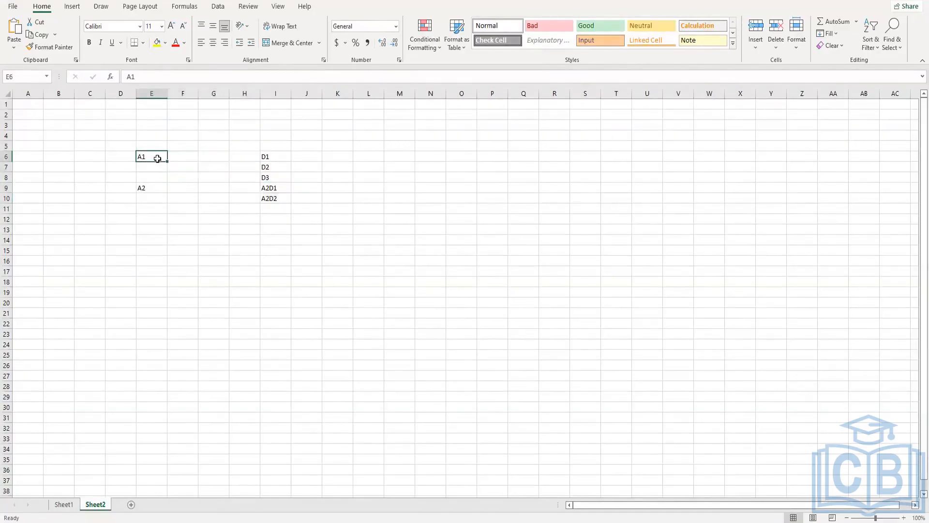
pyautogui.click(144, 187)
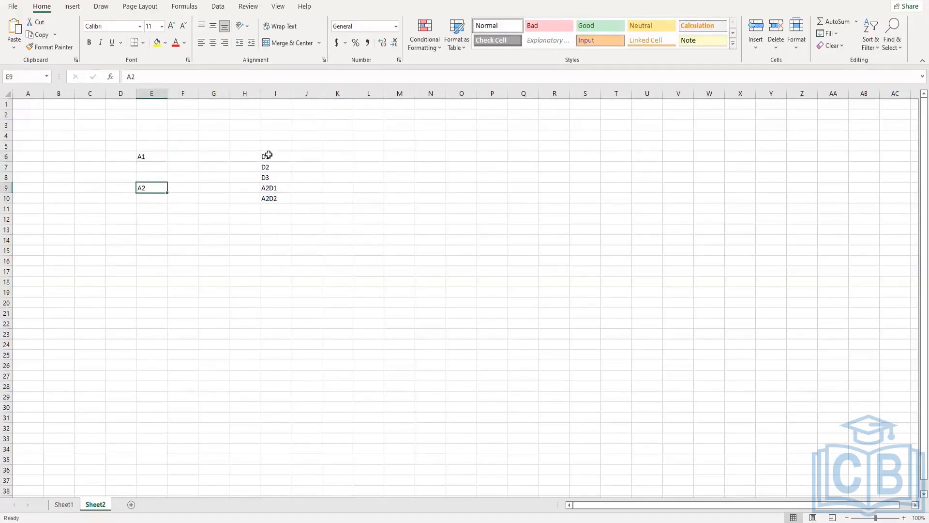
pyautogui.moveTo(268, 154); pyautogui.dragTo(266, 178)
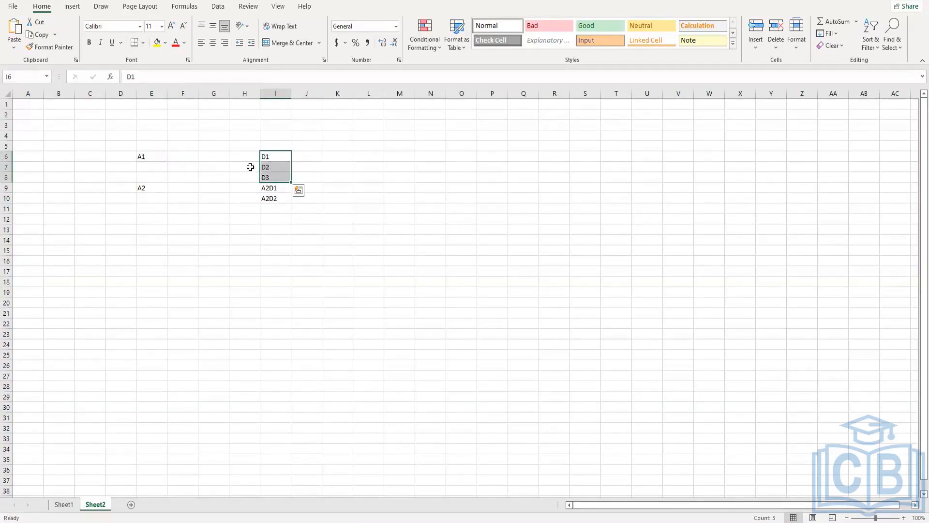
pyautogui.click(153, 157)
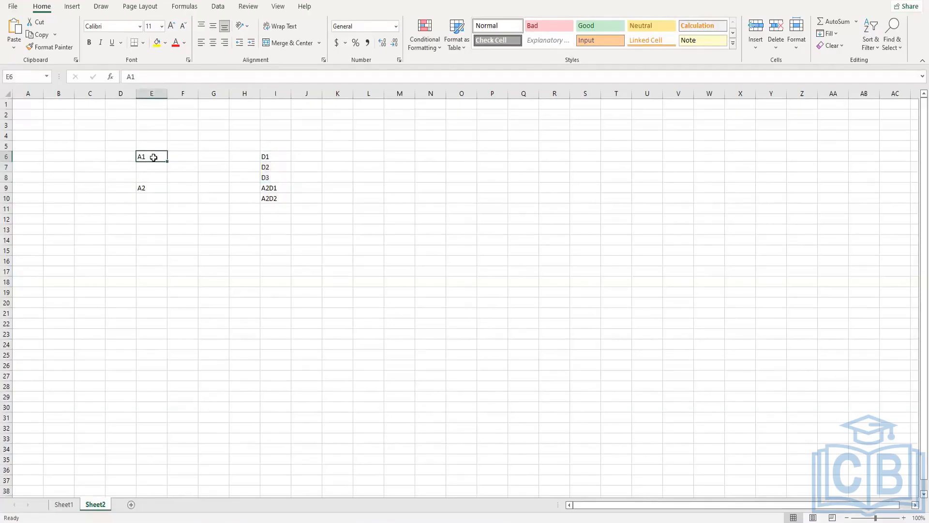
pyautogui.moveTo(274, 155); pyautogui.dragTo(275, 182)
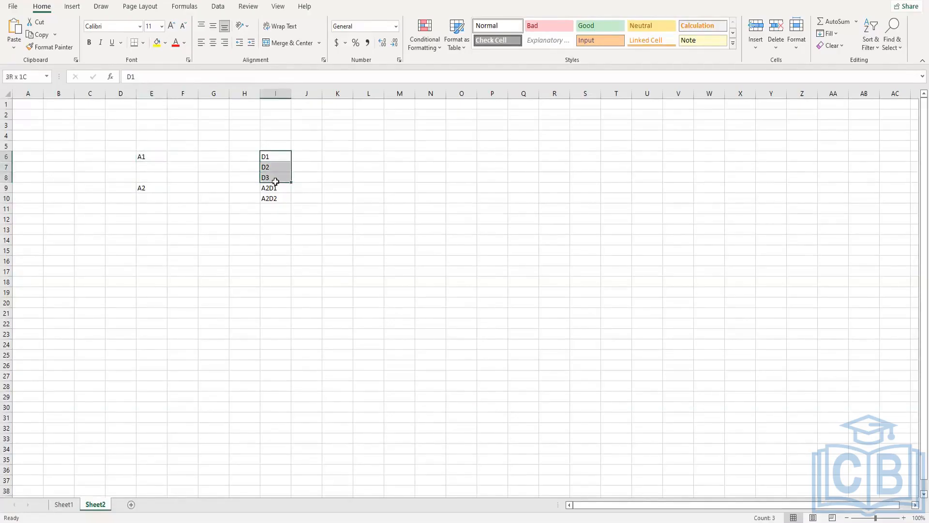
pyautogui.moveTo(161, 154); pyautogui.dragTo(253, 174)
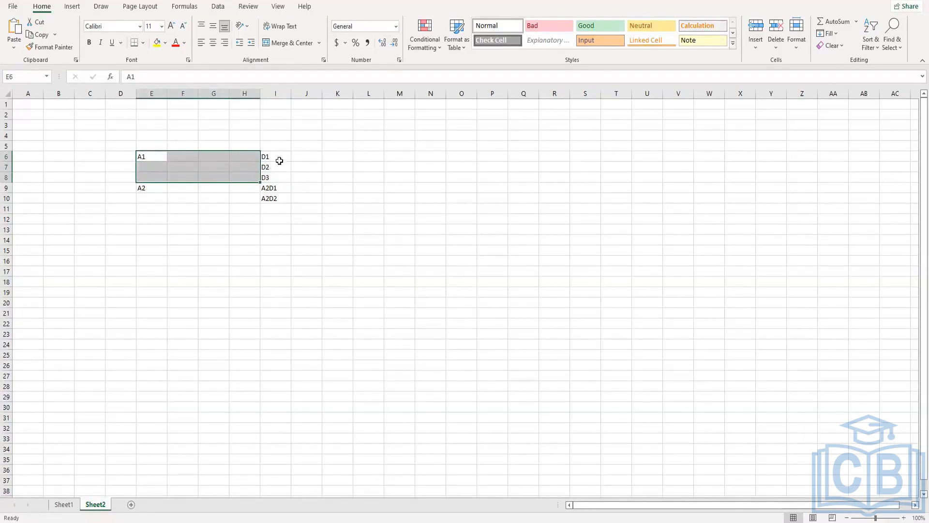
pyautogui.click(278, 156)
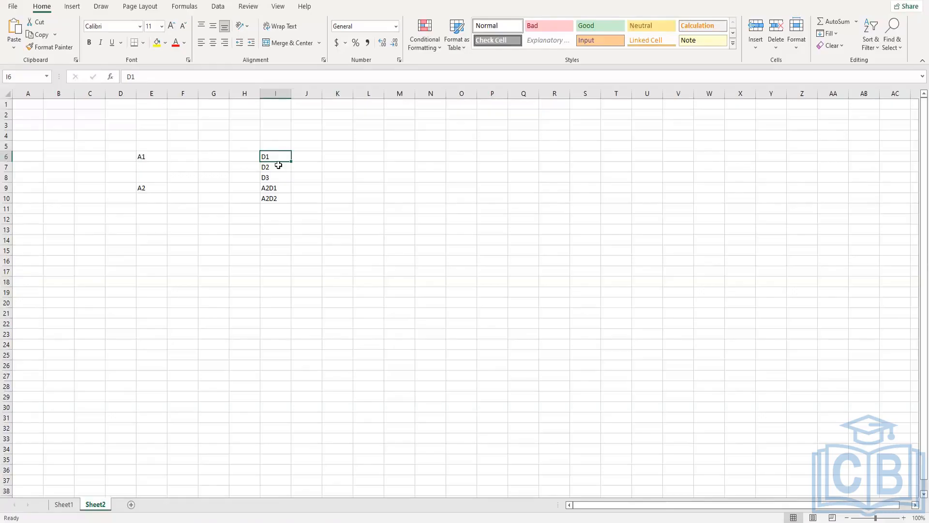
pyautogui.click(273, 168)
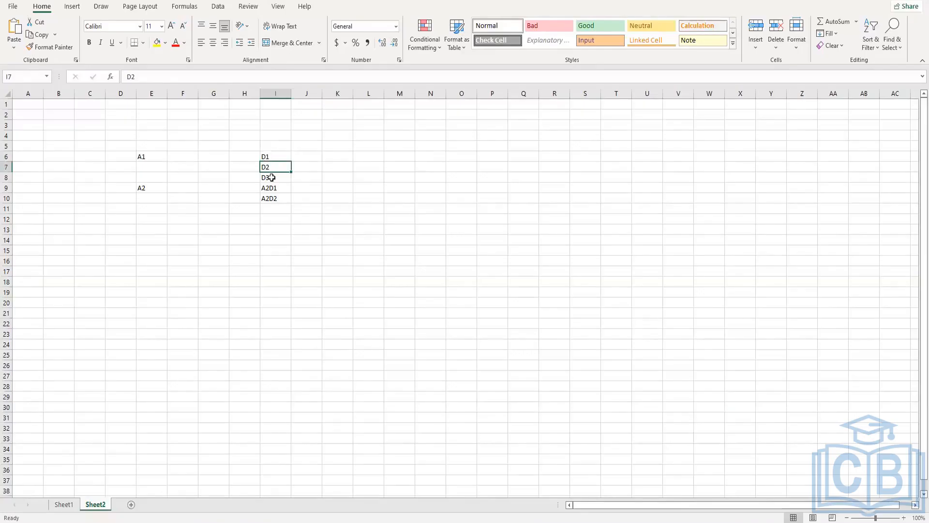
pyautogui.click(271, 178)
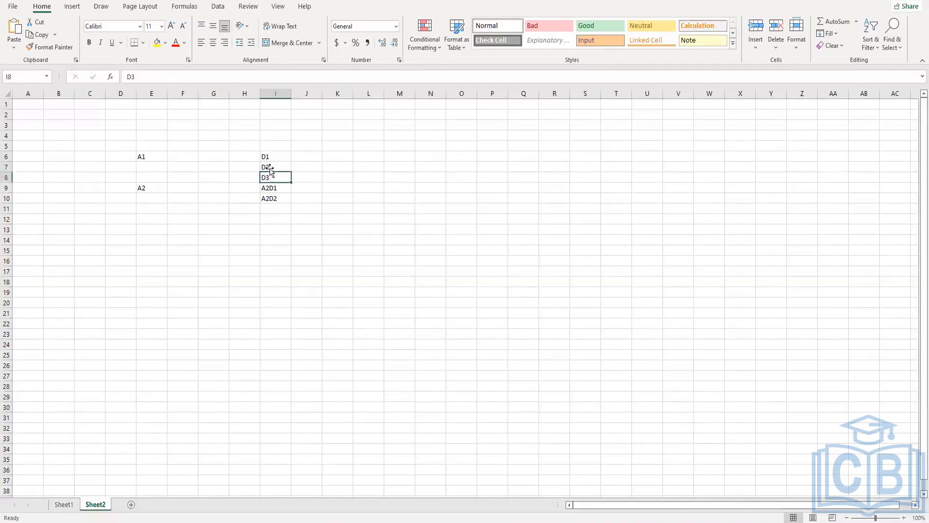
pyautogui.click(270, 169)
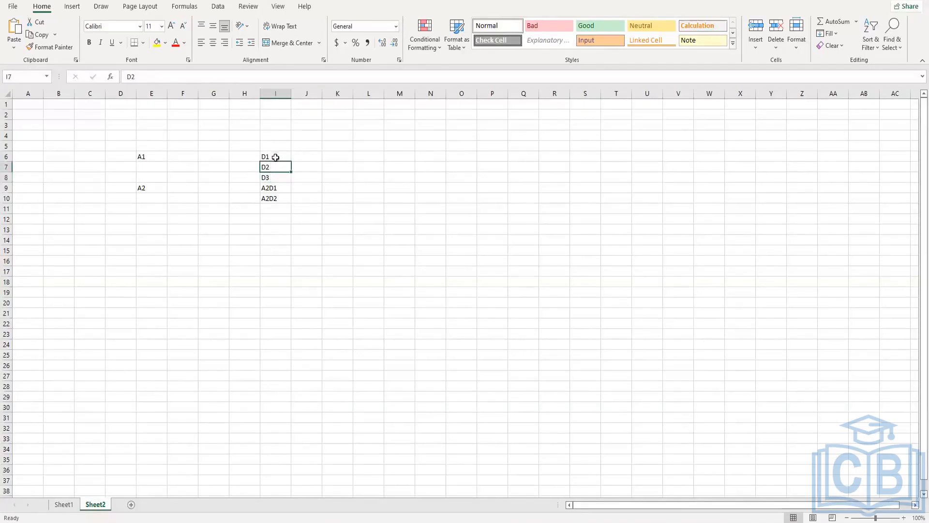
# Step: Enter FN, LN, DOB and Gender in cells J6 to M6 beside D1
pyautogui.click(314, 154)
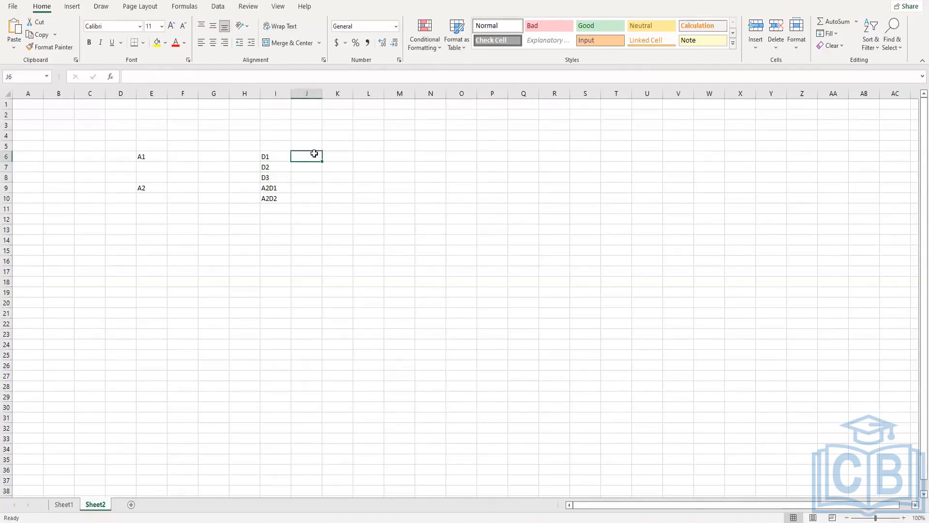
pyautogui.write('FN')
pyautogui.click(333, 157)
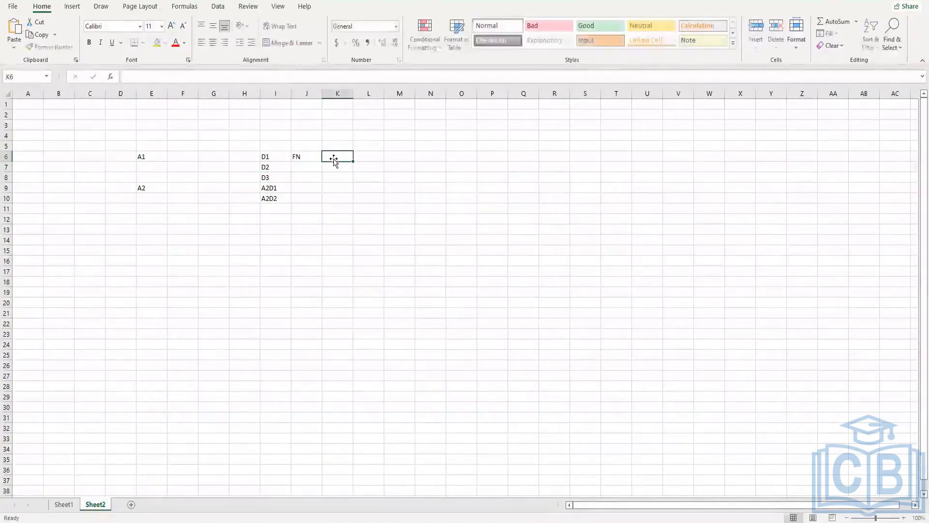
pyautogui.write('LN')
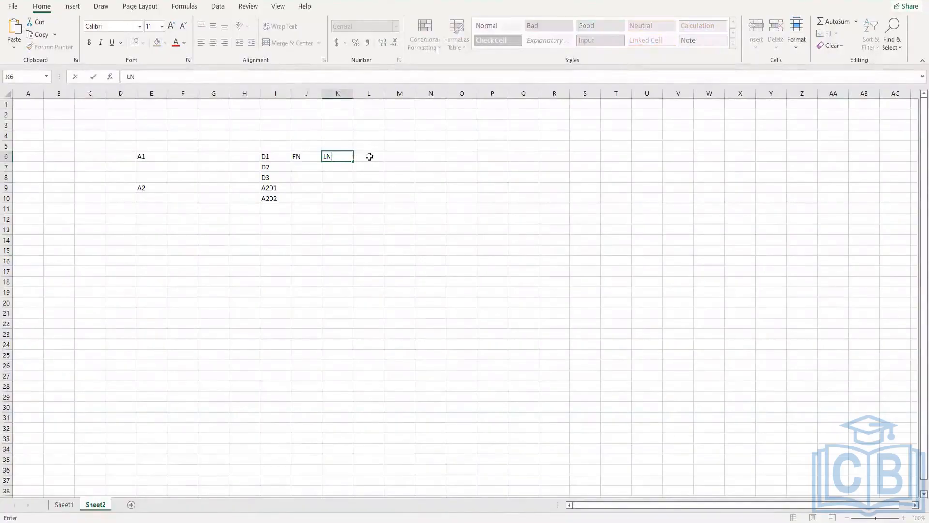
pyautogui.click(372, 156)
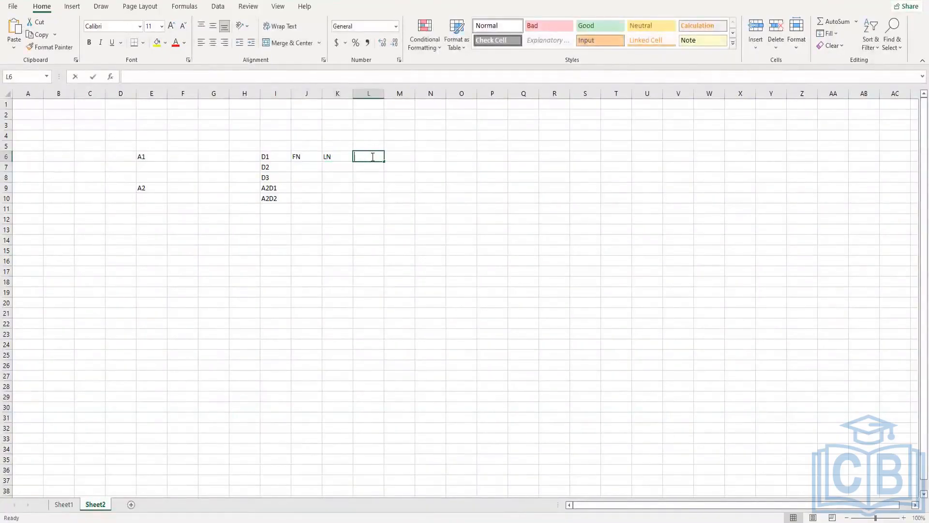
pyautogui.write('DOB')
pyautogui.click(396, 160)
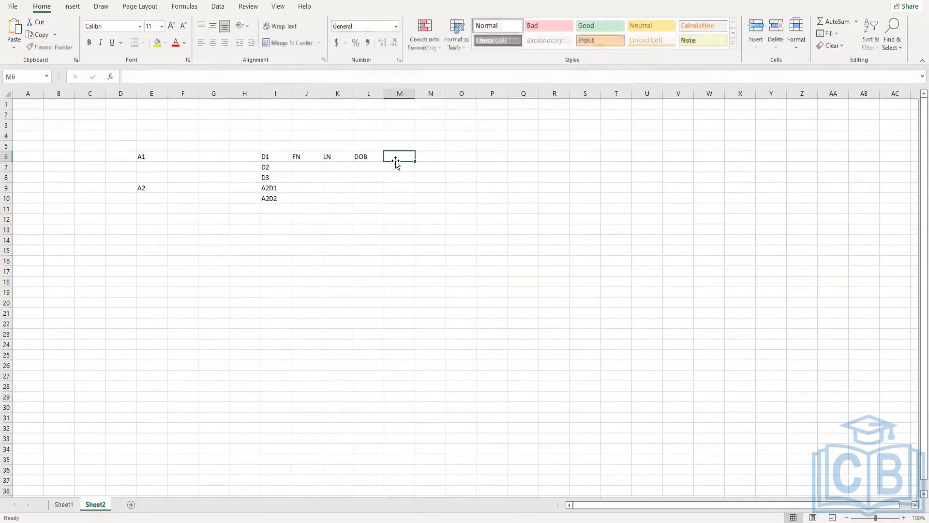
pyautogui.write('Gen')
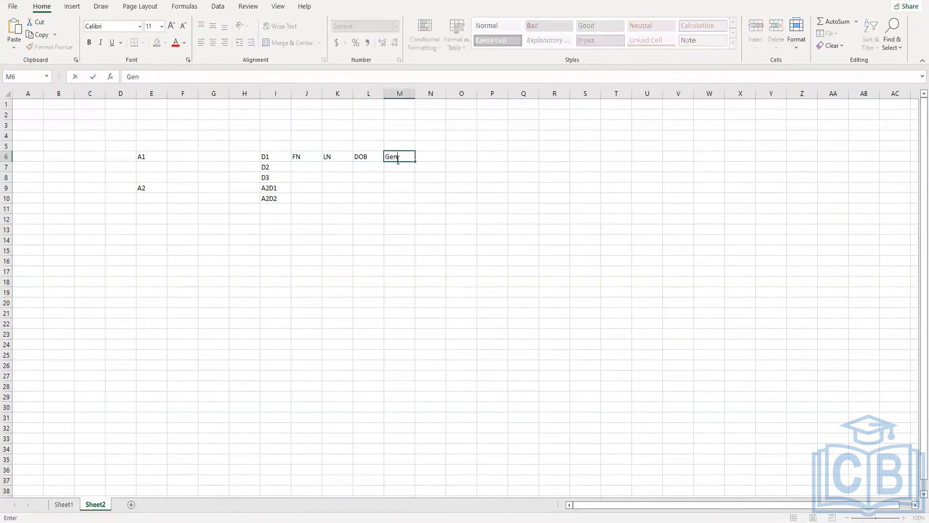
pyautogui.write('der')
# Step: Merge and center cells J5 to M5 and enter Dependents as their shared heading
pyautogui.moveTo(310, 147); pyautogui.dragTo(400, 149)
pyautogui.click(287, 45)
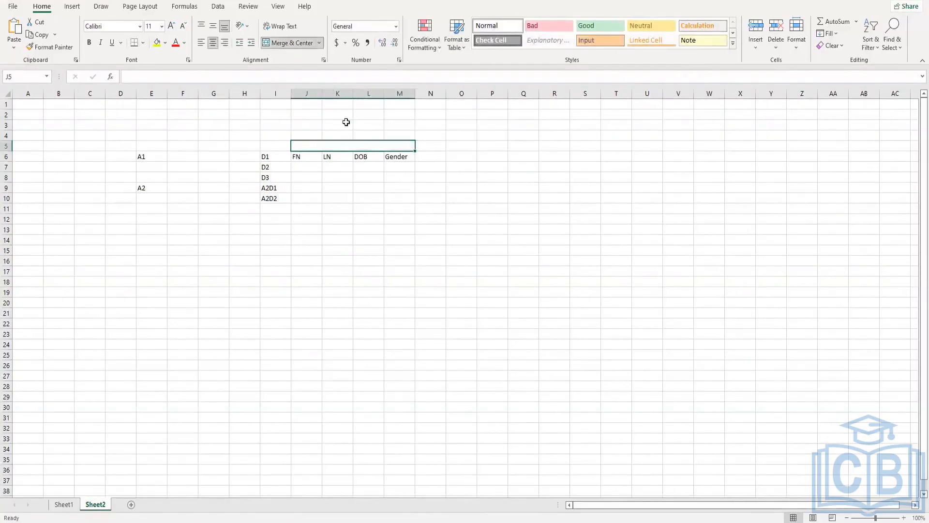
pyautogui.write('Dependents')
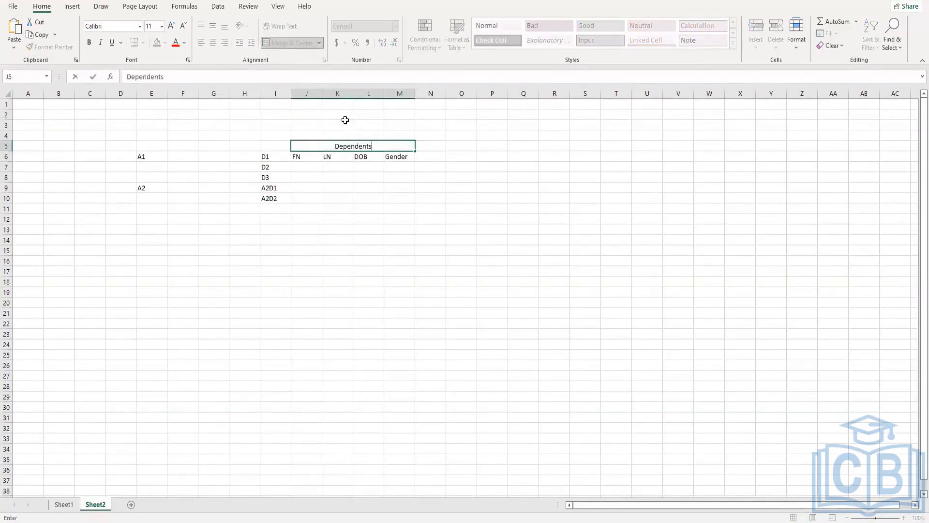
pyautogui.click(275, 177)
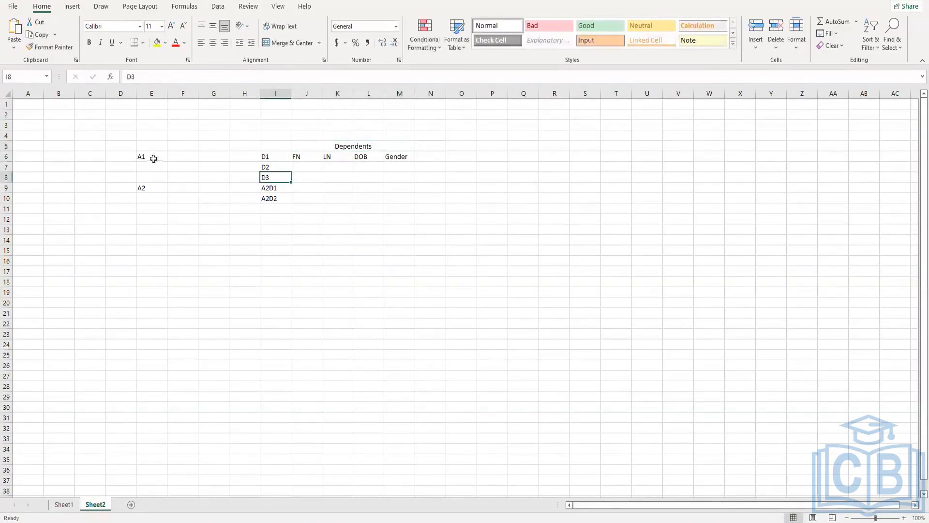
# Step: Enter FN and LN in cells F6 and G6 as the fields of A1
pyautogui.click(155, 154)
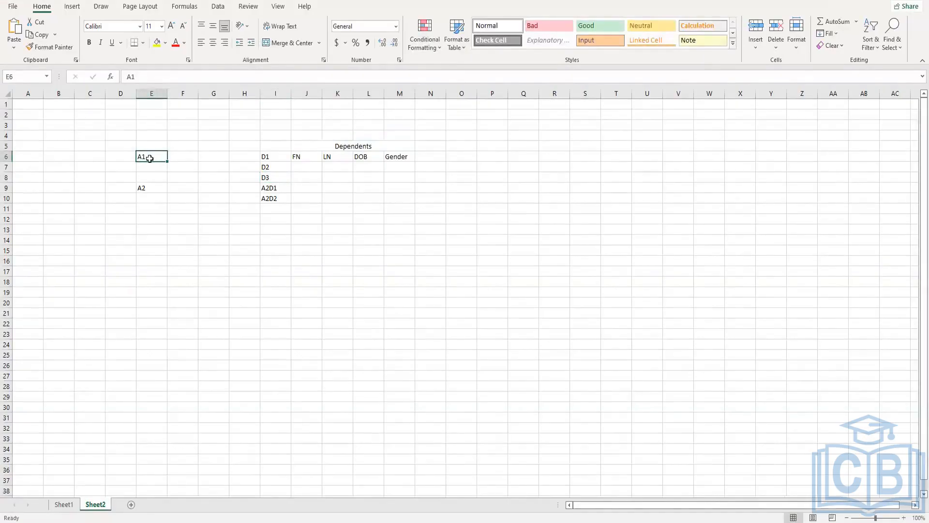
pyautogui.click(182, 155)
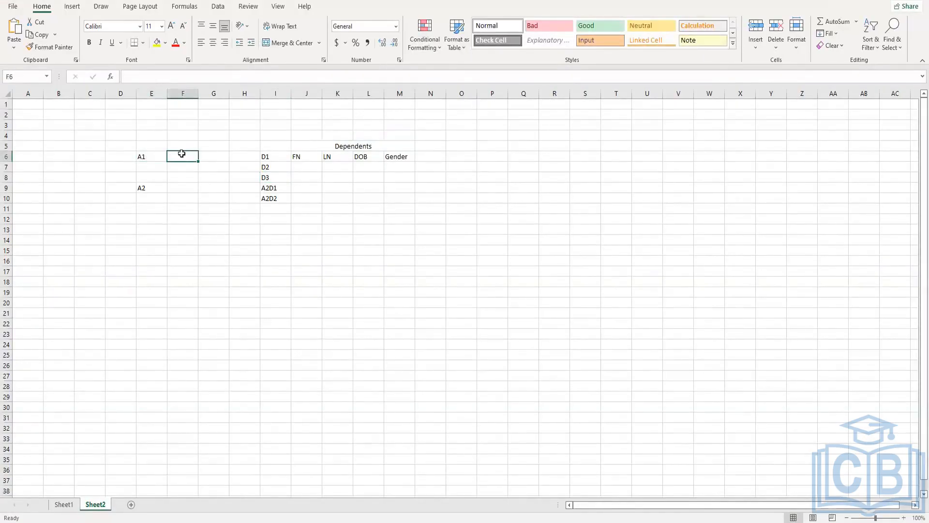
pyautogui.write('FN')
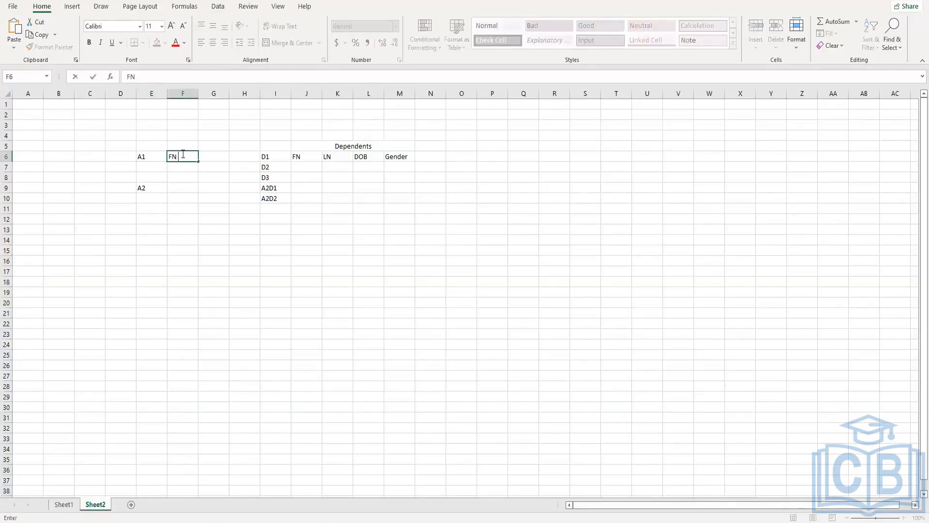
pyautogui.click(213, 156)
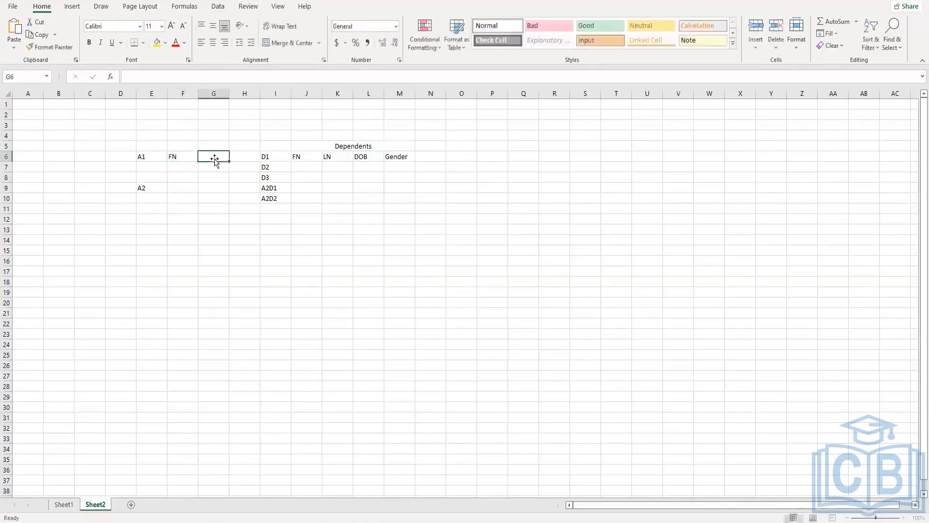
pyautogui.write('LN')
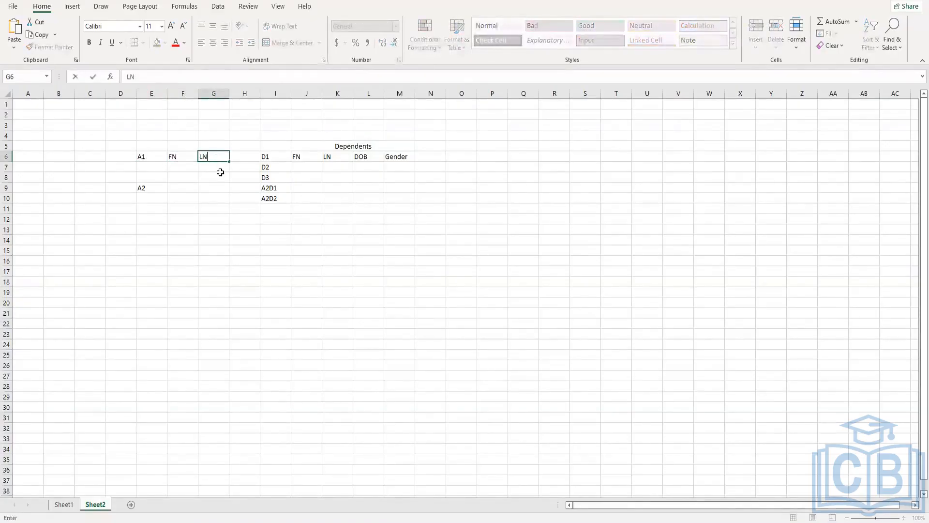
pyautogui.click(218, 173)
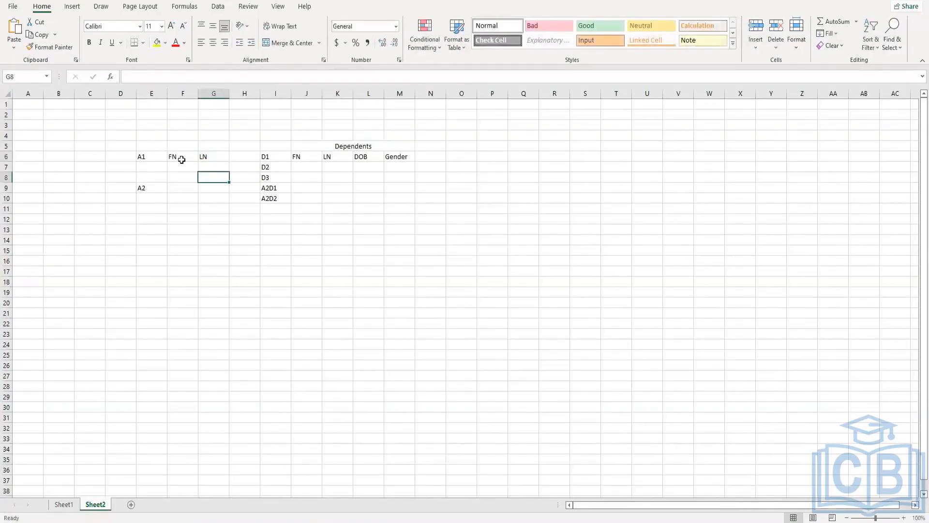
# Step: Compare A1 and its own FN field with the FN to Gender fields grouped under the Dependents heading
pyautogui.click(188, 159)
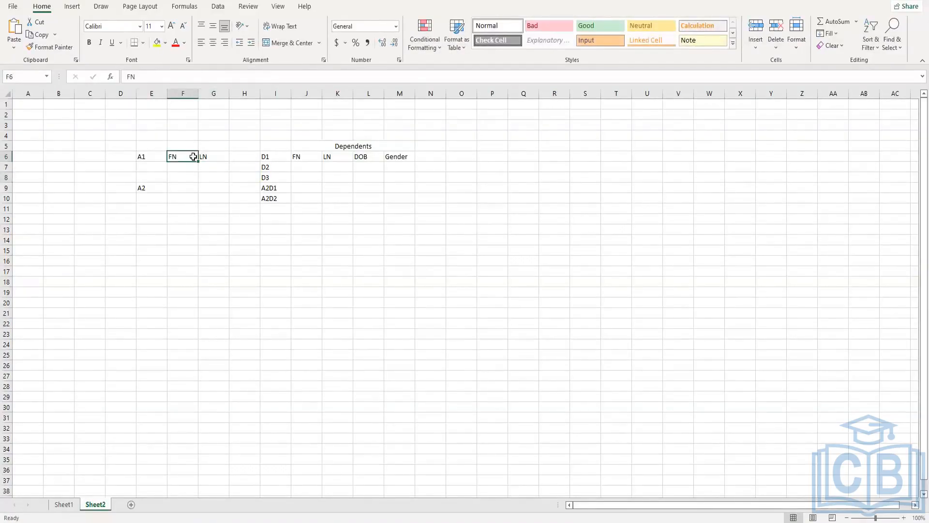
pyautogui.click(152, 155)
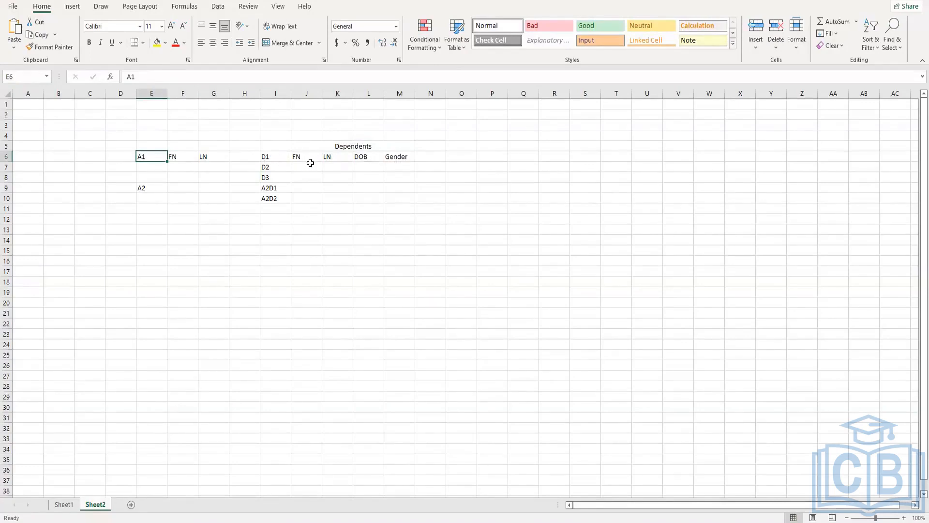
pyautogui.moveTo(300, 156); pyautogui.dragTo(401, 157)
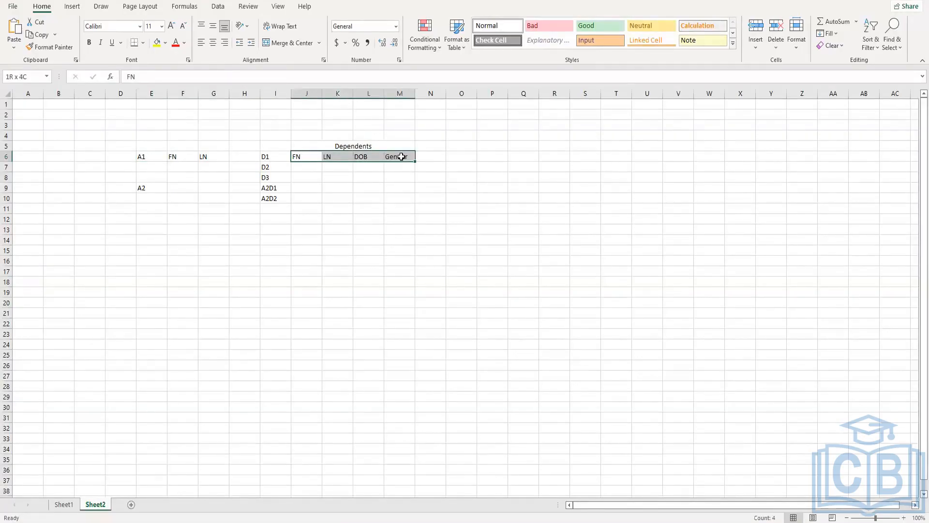
pyautogui.moveTo(401, 156); pyautogui.dragTo(401, 157)
pyautogui.click(332, 146)
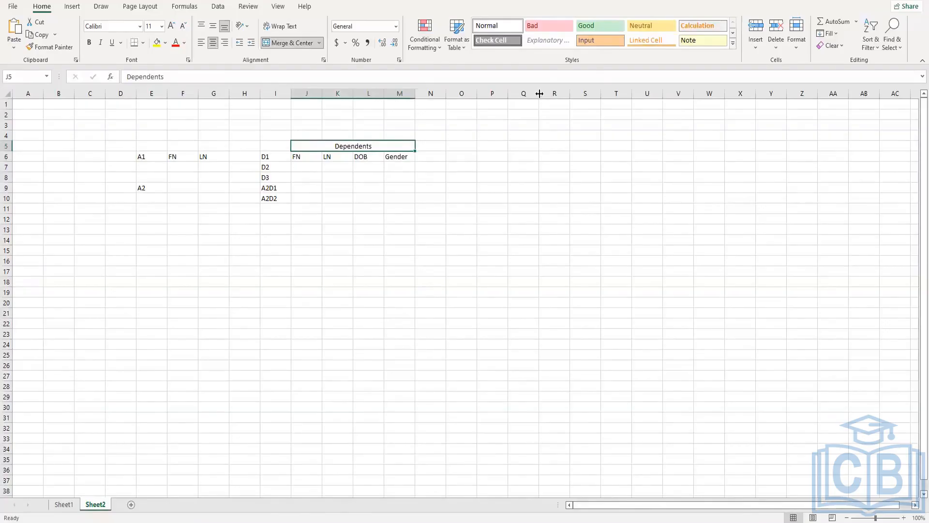
# Step: Widen column Q and enter A1 -> FN in cell Q5
pyautogui.moveTo(539, 94); pyautogui.dragTo(650, 126)
pyautogui.click(538, 146)
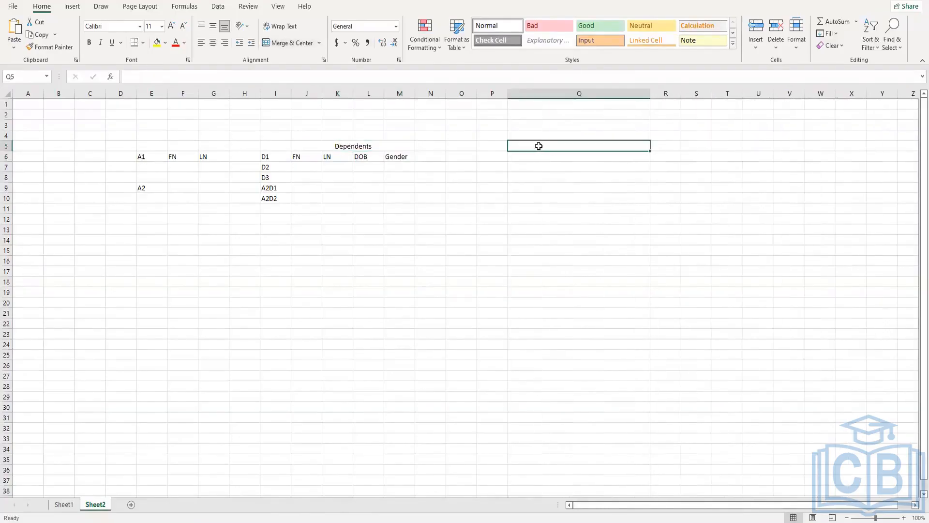
pyautogui.write('A1.')
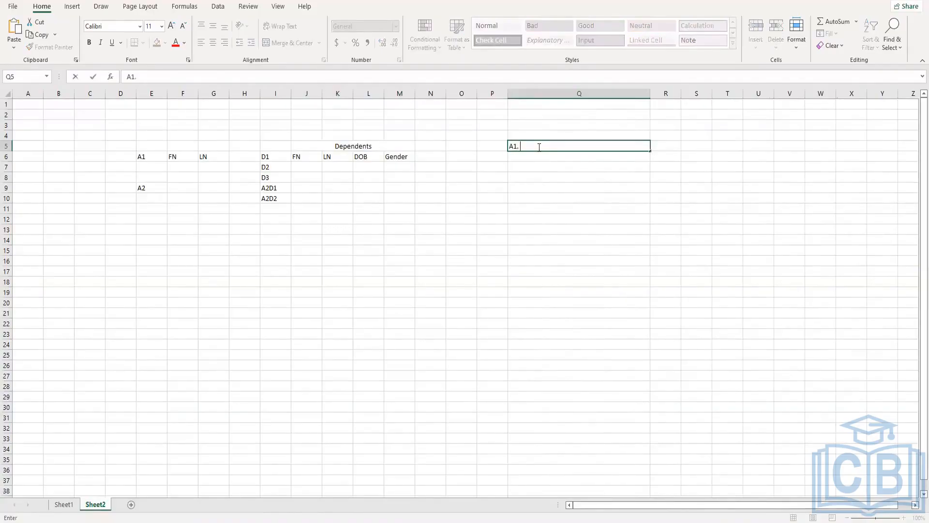
pyautogui.write('FN')
pyautogui.press('BackSpace')
pyautogui.click(532, 164)
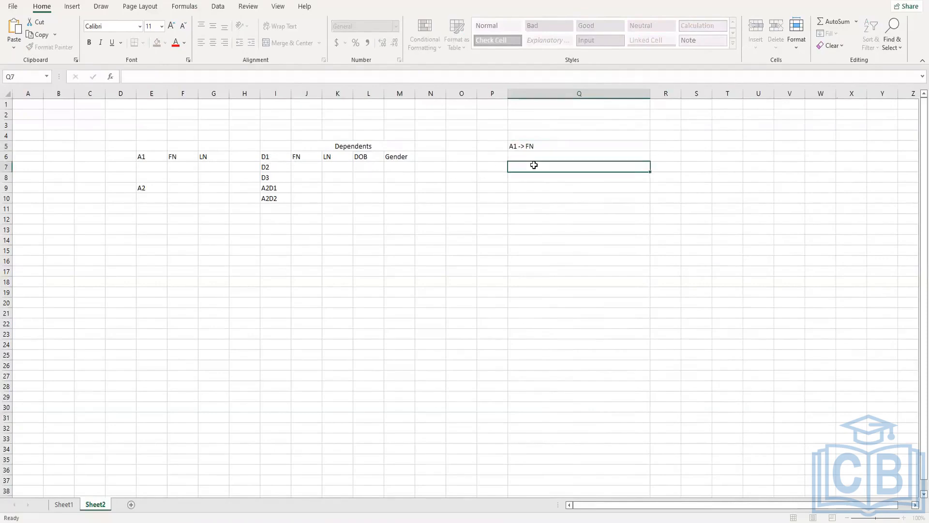
# Step: Enter D1 -> FN, D2-> FN in cell Q7 to map the dependents' first names
pyautogui.write('D1 -> FN, D2-> FN')
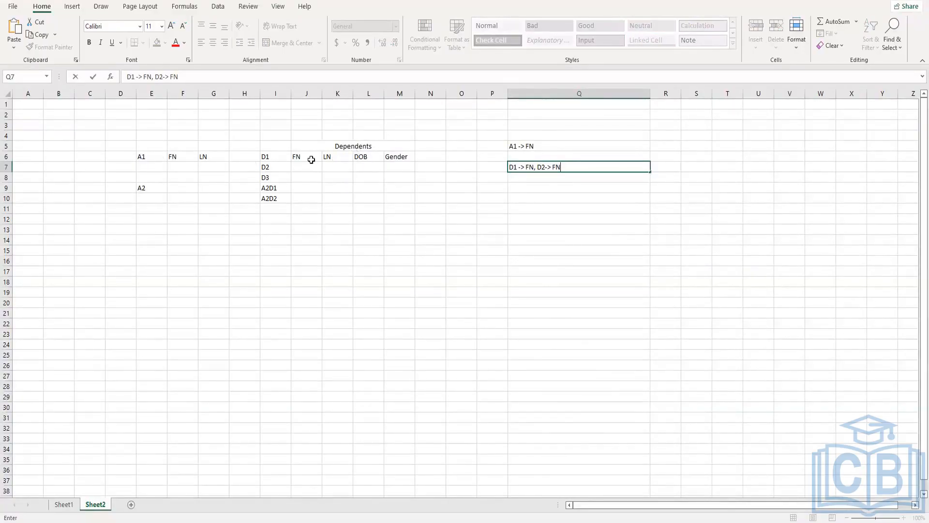
pyautogui.moveTo(310, 160); pyautogui.dragTo(315, 146)
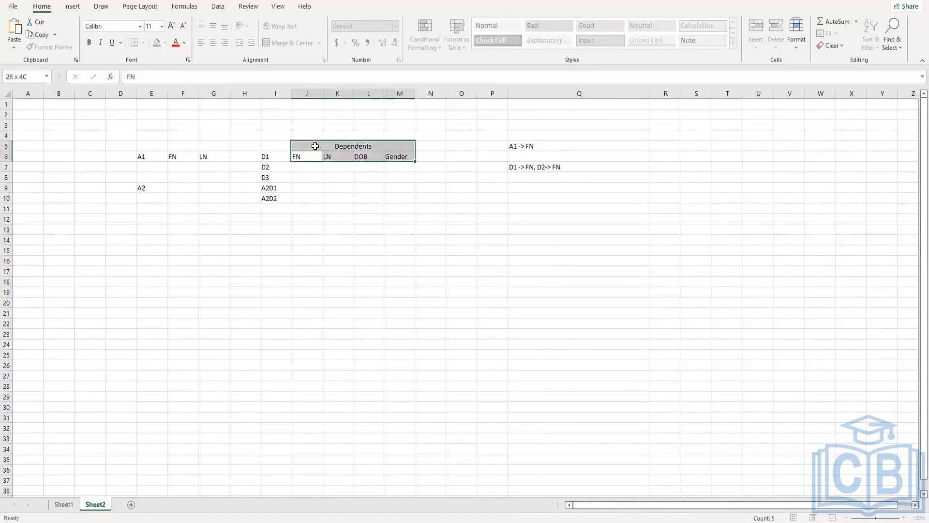
pyautogui.click(325, 175)
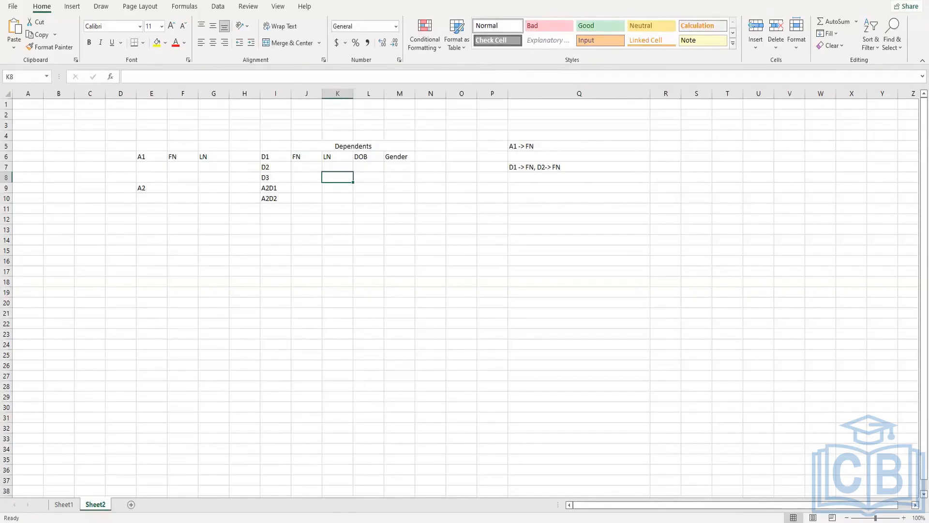
# Step: Switch to the Workday custom report and open its run prompts, dismissing them without running the report
pyautogui.hotkey('alt', 'Tab')
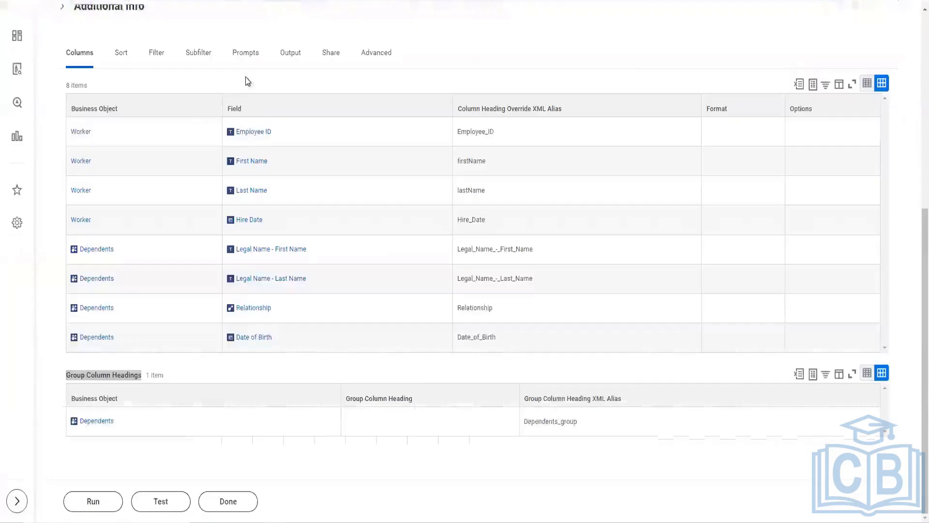
pyautogui.click(95, 501)
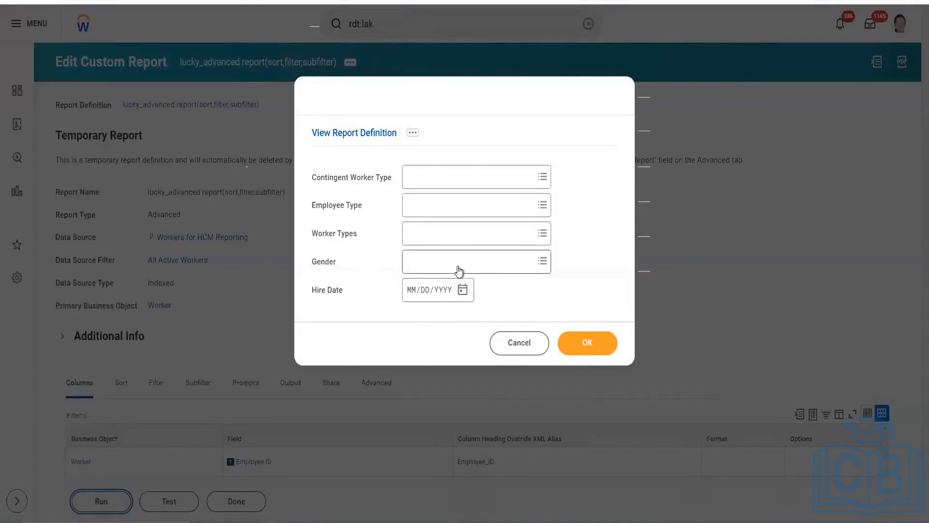
pyautogui.click(519, 346)
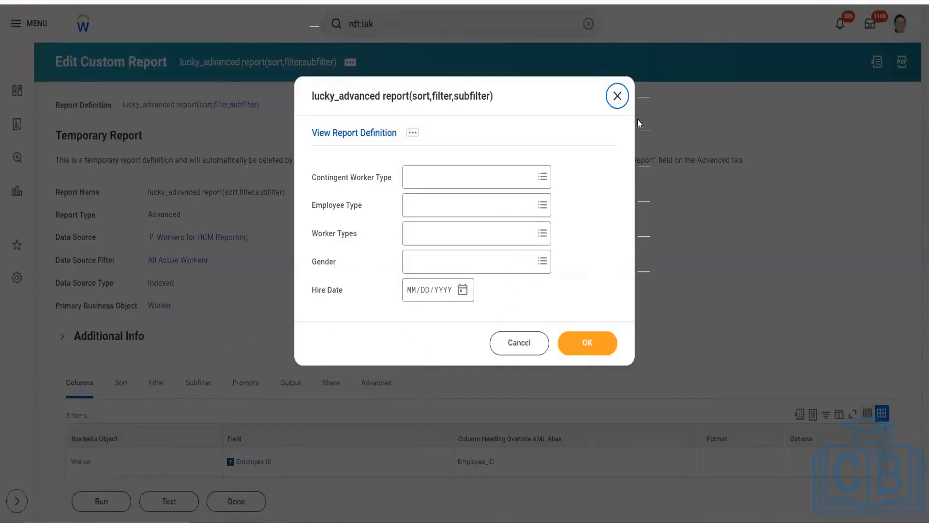
pyautogui.click(617, 96)
# Step: Open the report definition for editing and bring up its filter conditions on Hire Date, Gender and Dependents
pyautogui.scroll(-2, 169, 307)
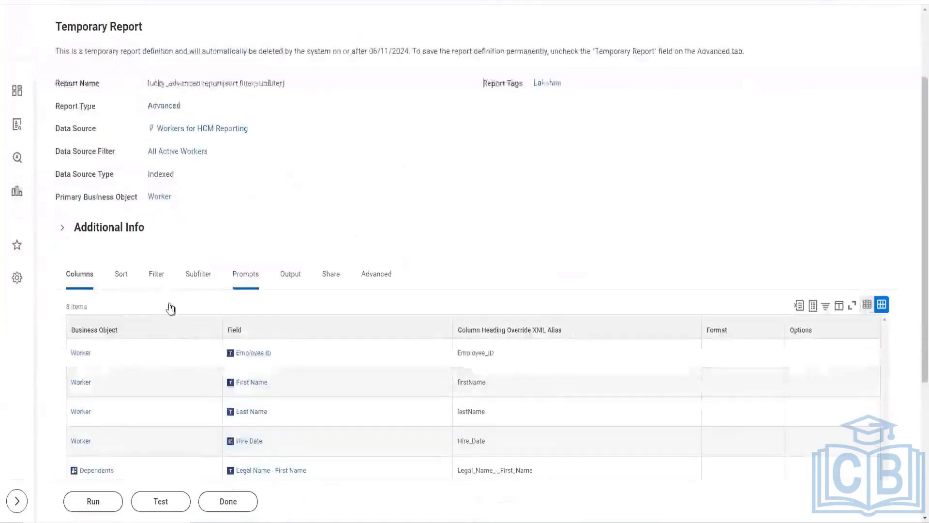
pyautogui.click(157, 276)
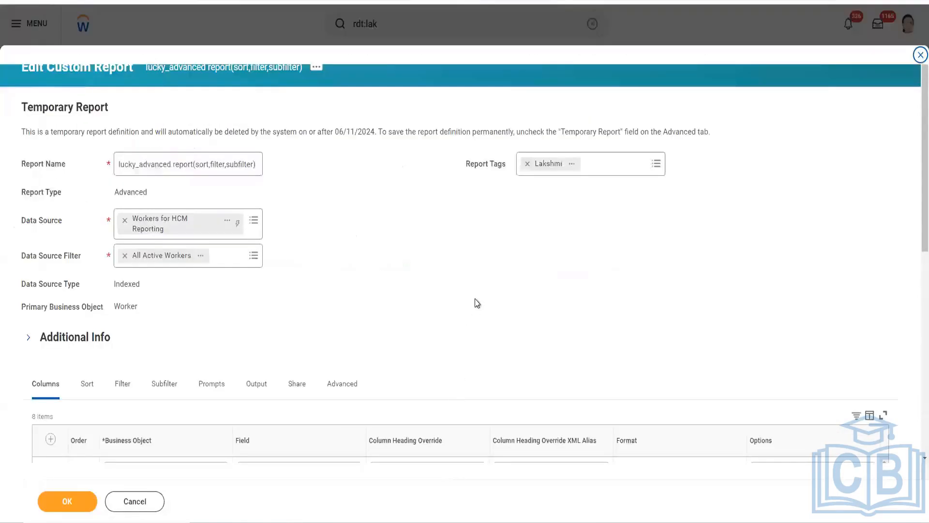
pyautogui.scroll(-5, 475, 302)
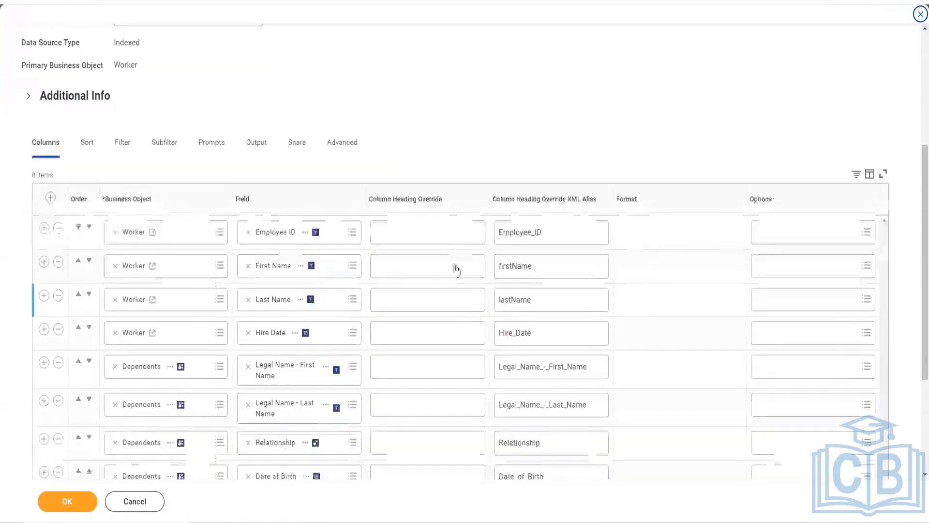
pyautogui.click(126, 143)
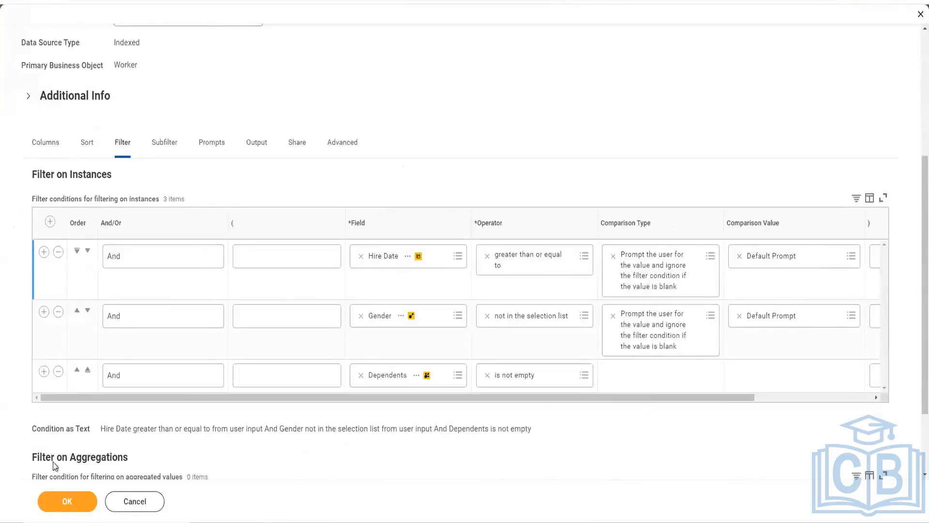
# Step: Submit the edited report definition, checking the instance and aggregation filters before confirming it again
pyautogui.click(71, 508)
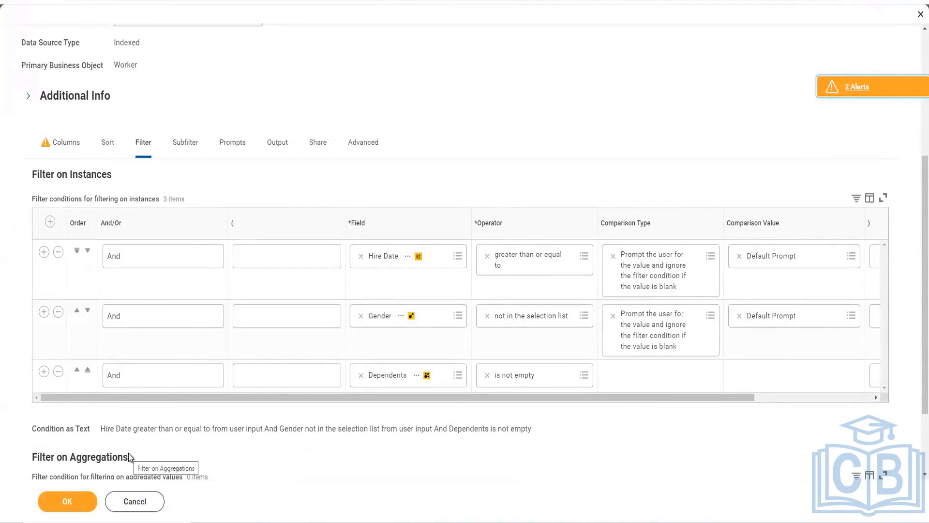
pyautogui.scroll(-3, 434, 190)
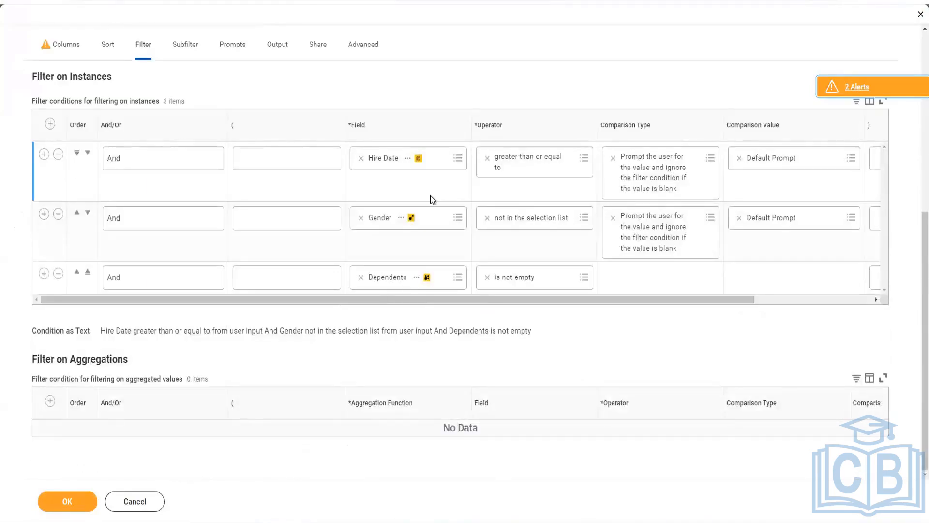
pyautogui.click(68, 501)
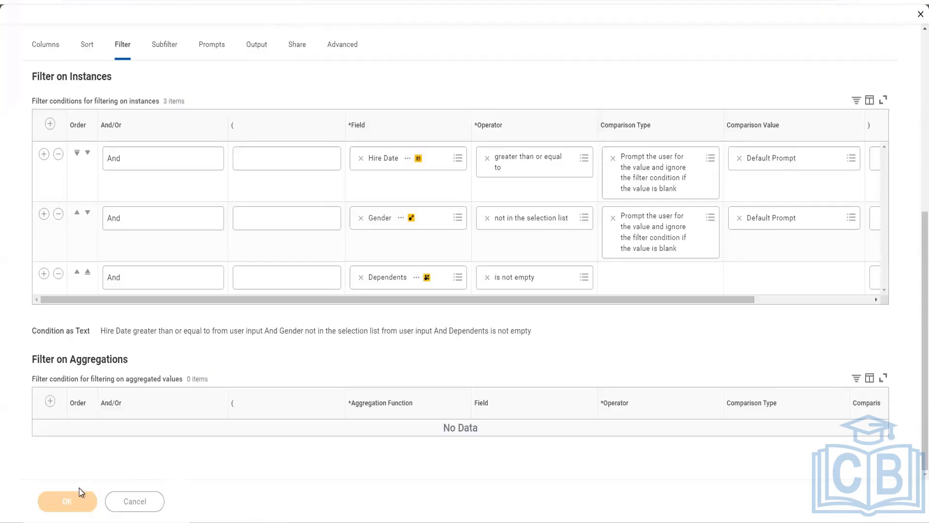
# Step: Run the edited advanced report with its default run prompts
pyautogui.scroll(-2, 193, 398)
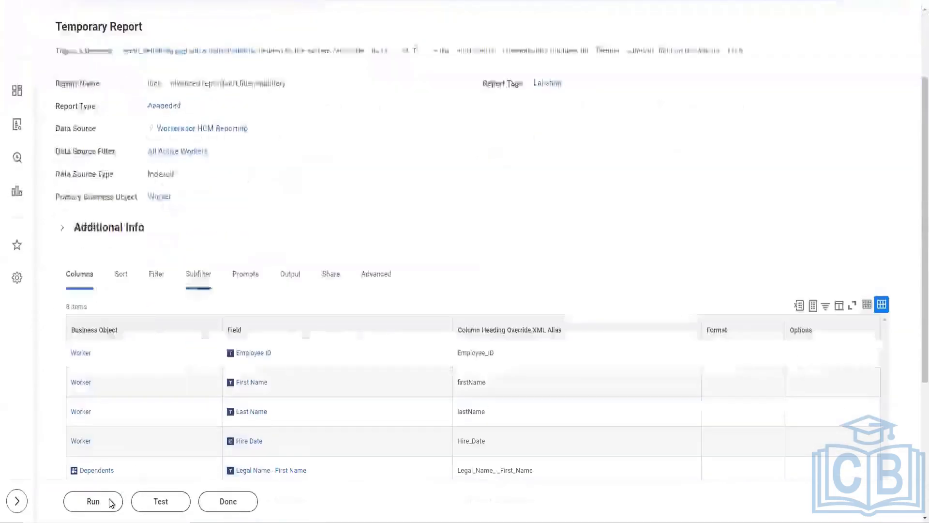
pyautogui.click(111, 504)
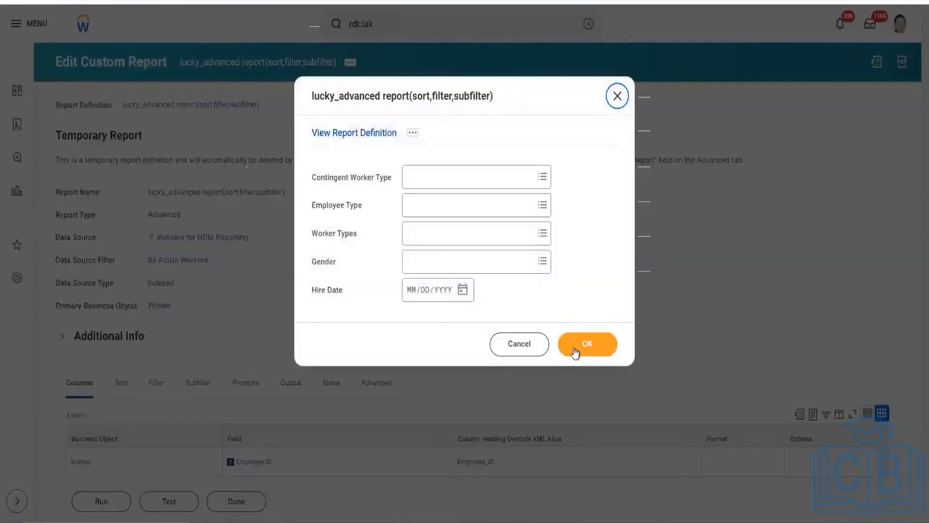
pyautogui.click(575, 349)
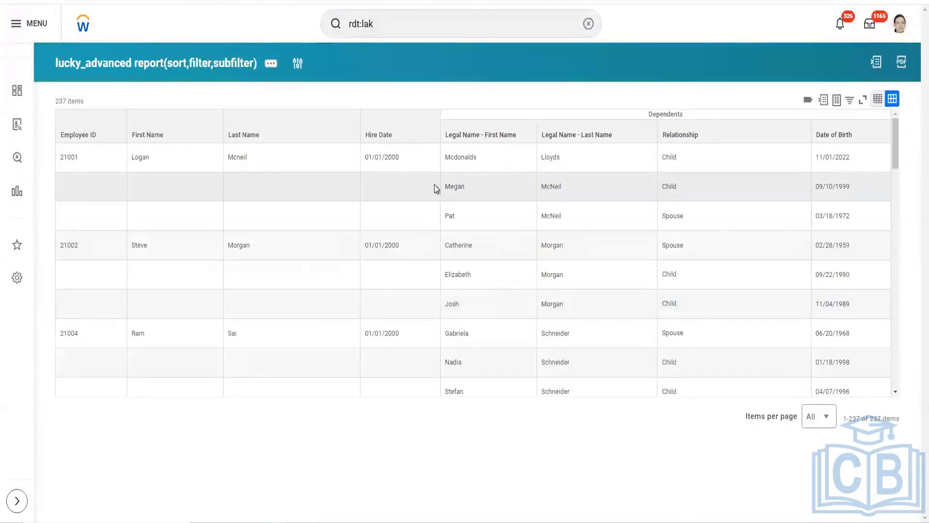
# Step: Compare the worker rows and column headings in the report output with the repeated dependent rows and their Legal Name columns
pyautogui.moveTo(60, 153); pyautogui.dragTo(285, 158)
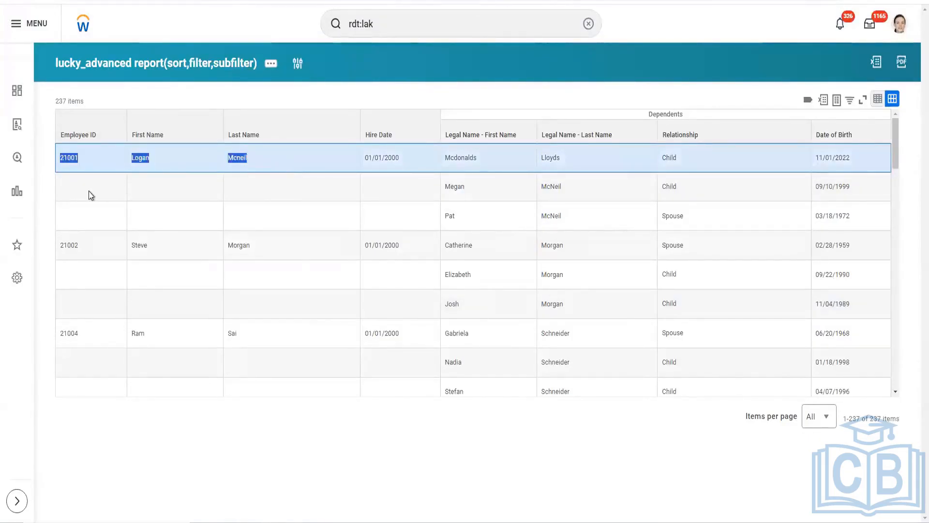
pyautogui.moveTo(88, 194); pyautogui.dragTo(310, 222)
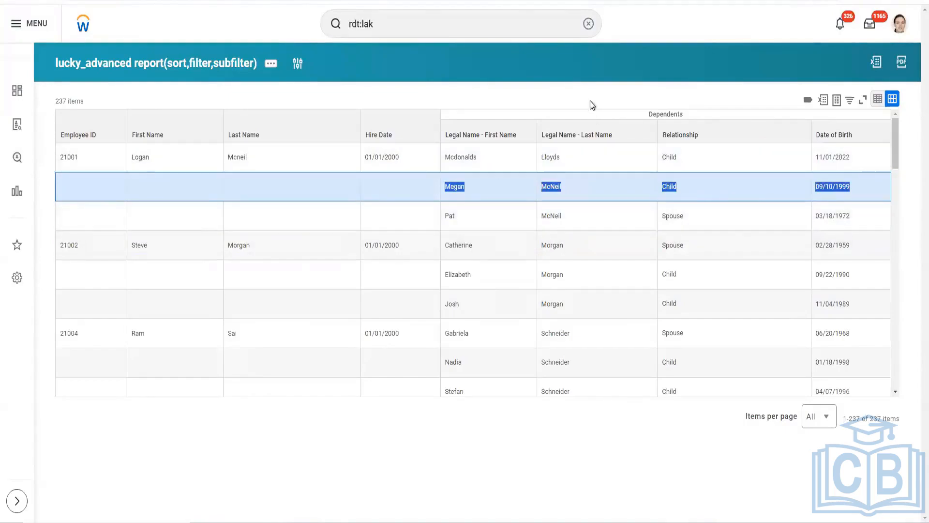
pyautogui.click(590, 102)
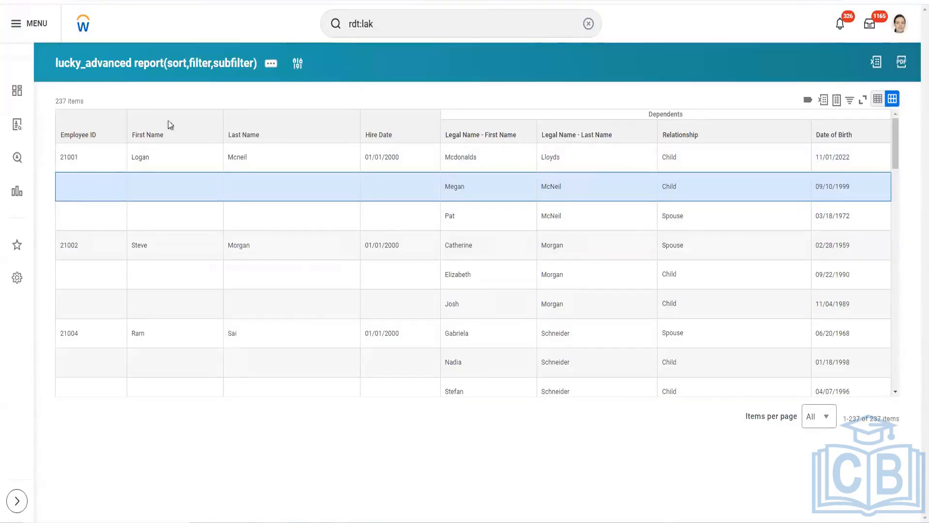
pyautogui.moveTo(61, 136); pyautogui.dragTo(96, 138)
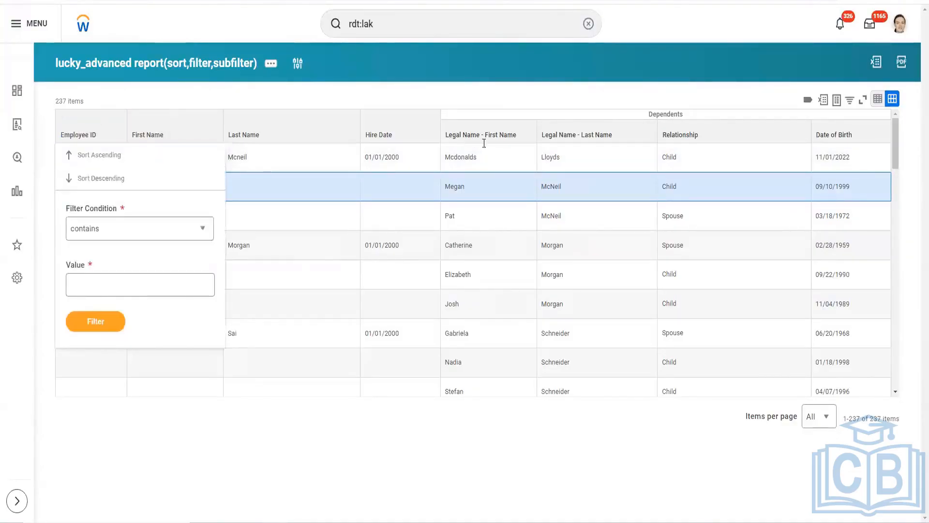
pyautogui.moveTo(484, 143); pyautogui.dragTo(510, 138)
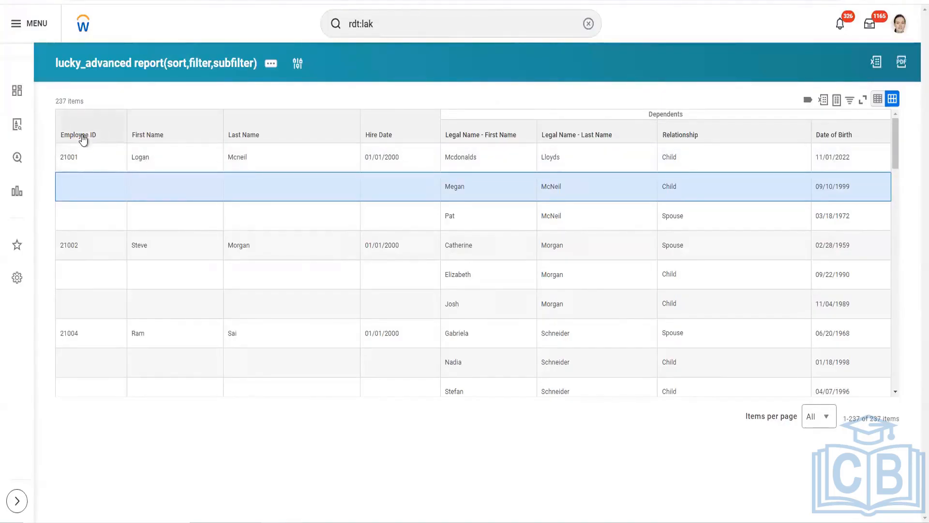
pyautogui.moveTo(65, 135); pyautogui.dragTo(224, 137)
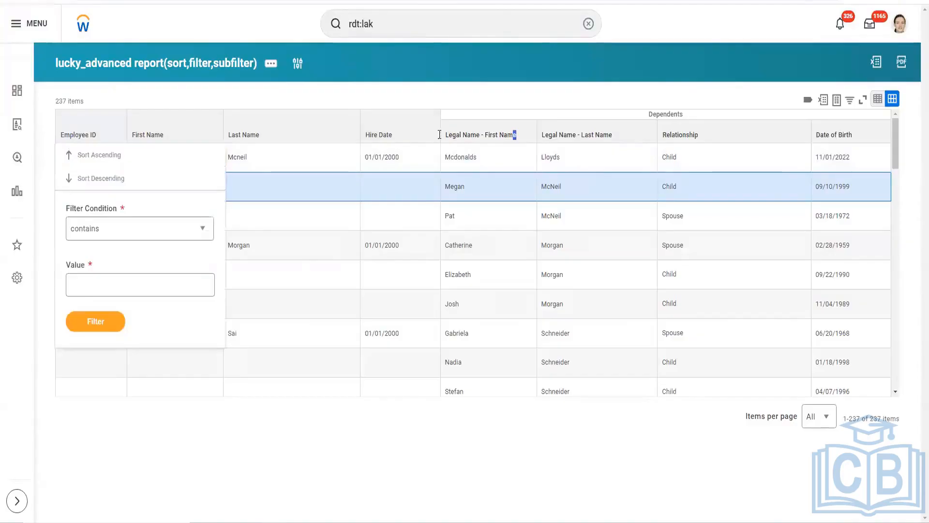
pyautogui.moveTo(516, 134); pyautogui.dragTo(438, 135)
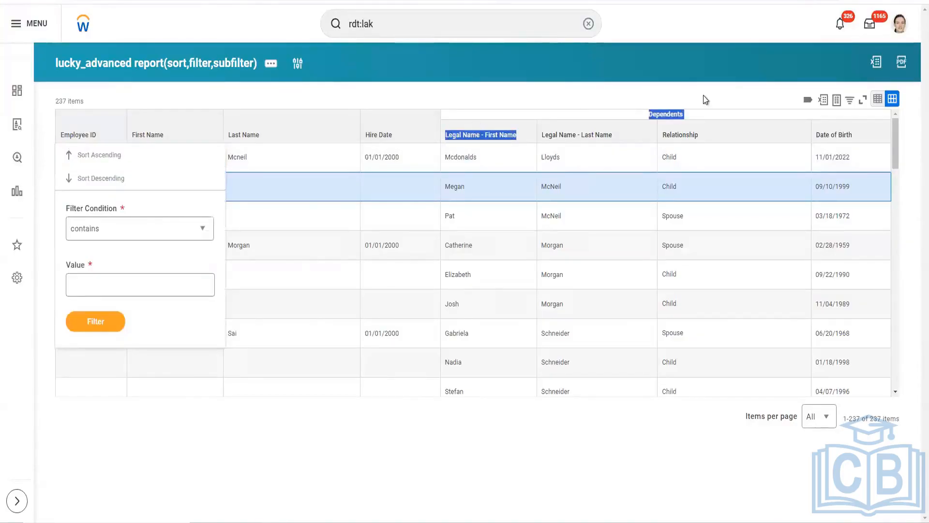
pyautogui.click(532, 121)
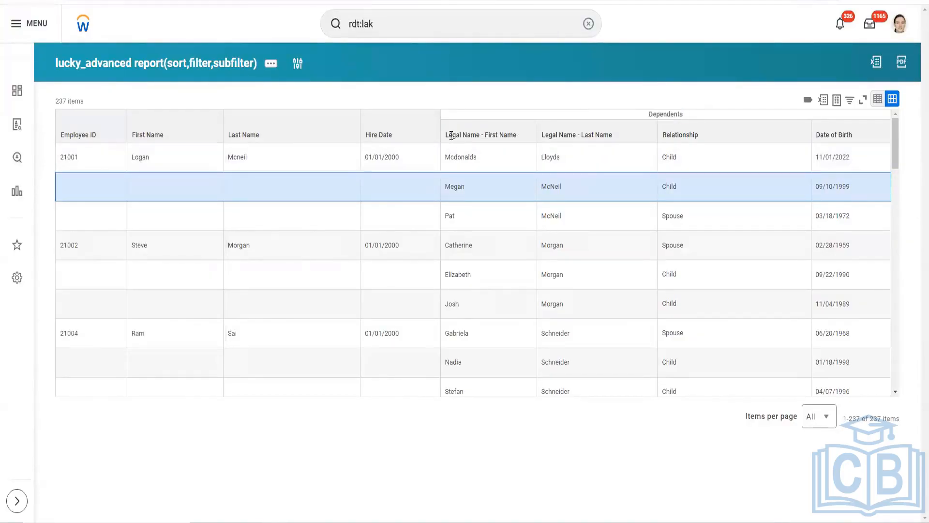
# Step: Examine the Dependents group heading over the dependent columns and the sort and filter options of the Employee ID column
pyautogui.moveTo(645, 115); pyautogui.dragTo(684, 114)
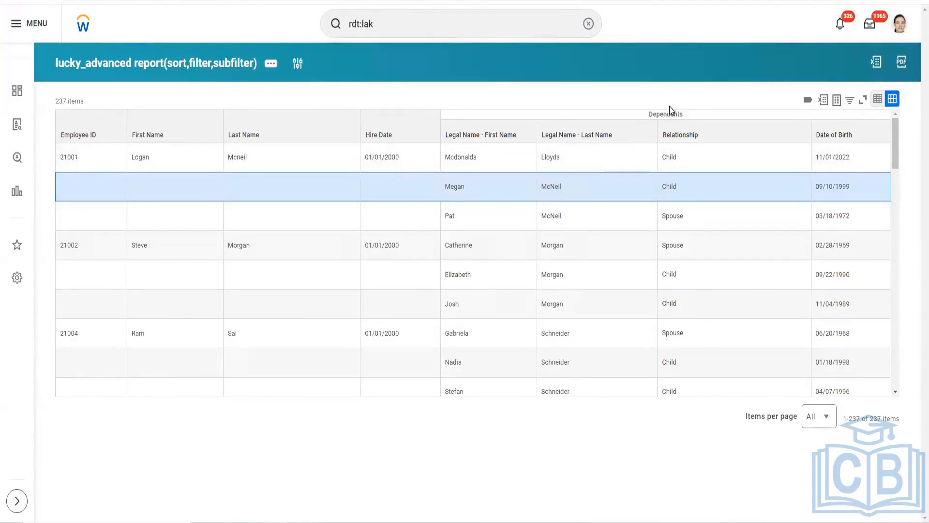
pyautogui.moveTo(646, 114); pyautogui.dragTo(687, 115)
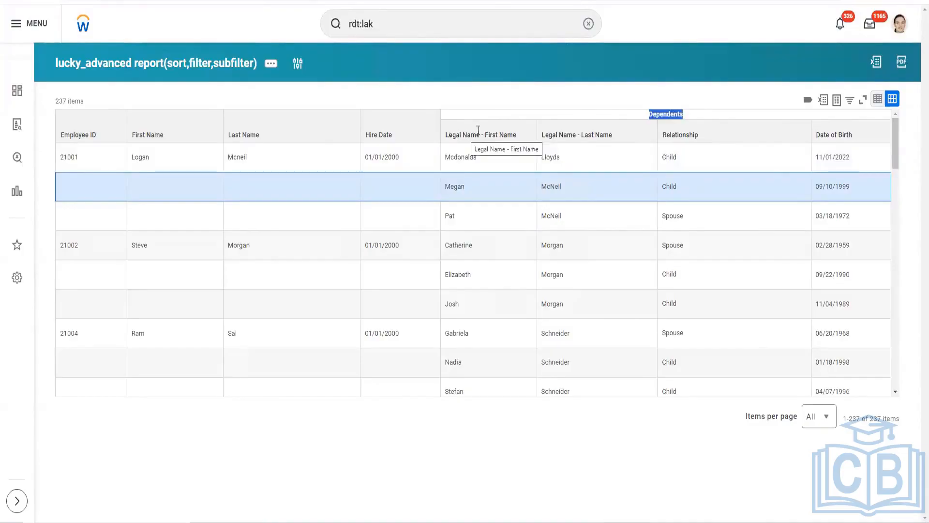
pyautogui.moveTo(478, 130); pyautogui.dragTo(784, 133)
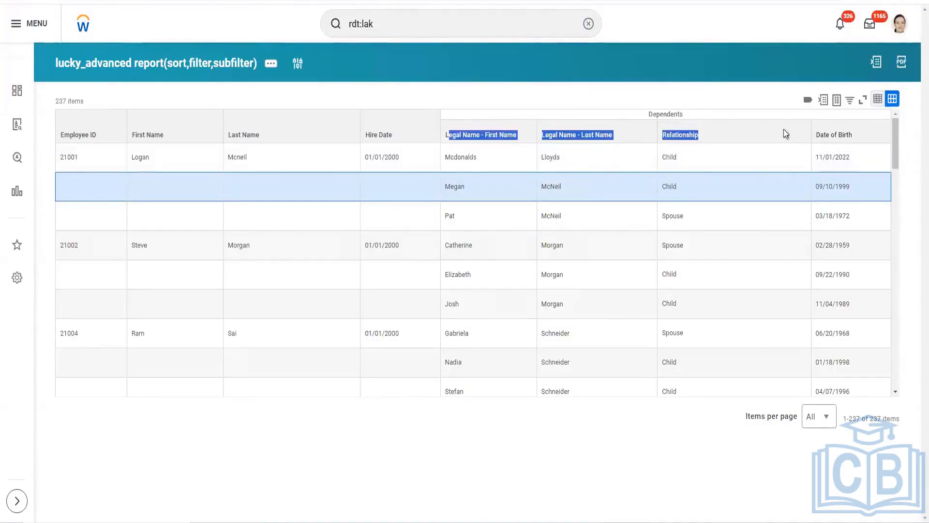
pyautogui.click(652, 110)
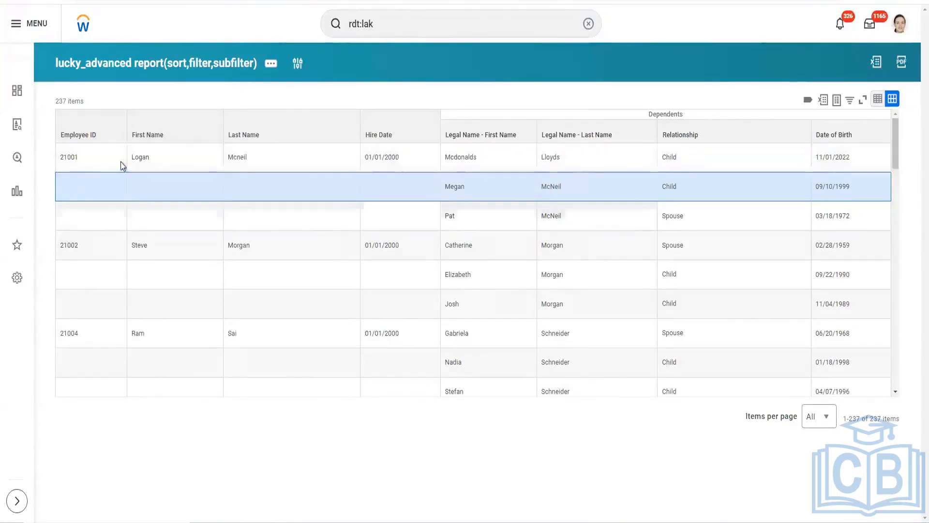
pyautogui.click(107, 140)
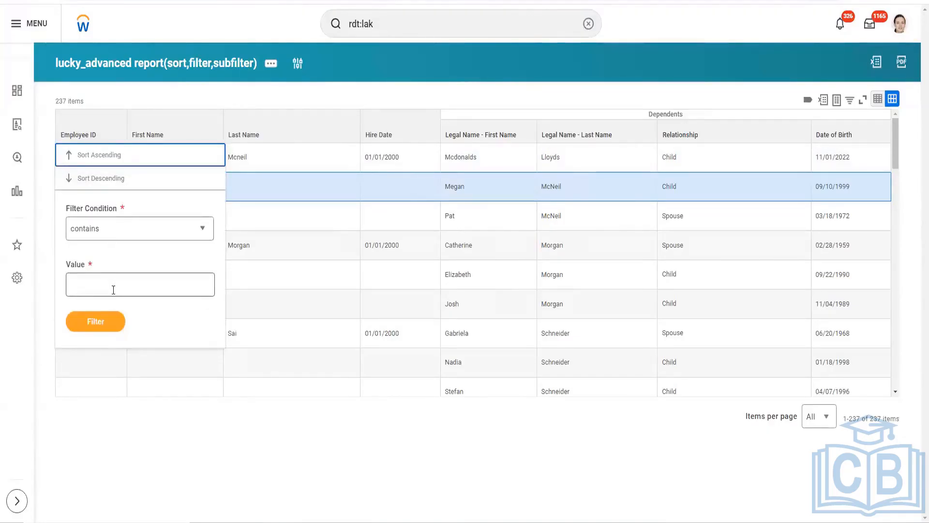
pyautogui.click(579, 81)
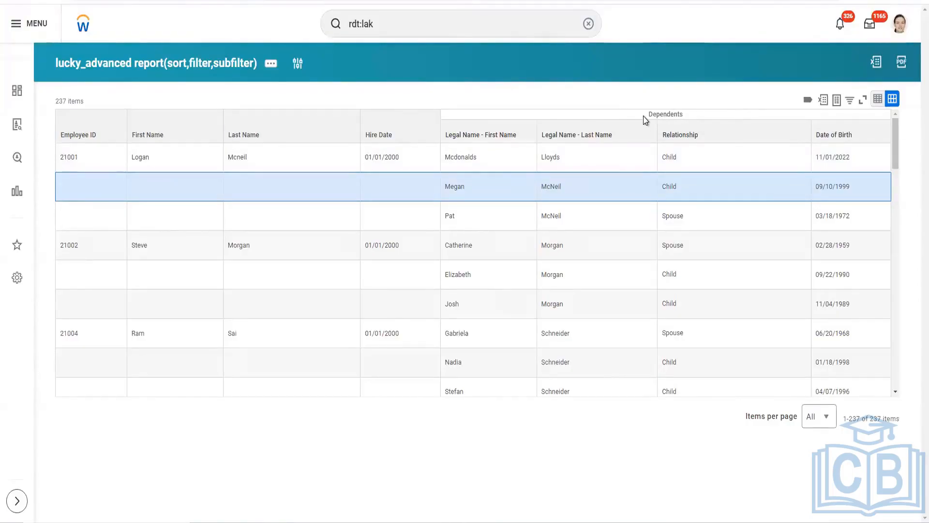
pyautogui.moveTo(650, 115); pyautogui.dragTo(686, 117)
pyautogui.click(525, 200)
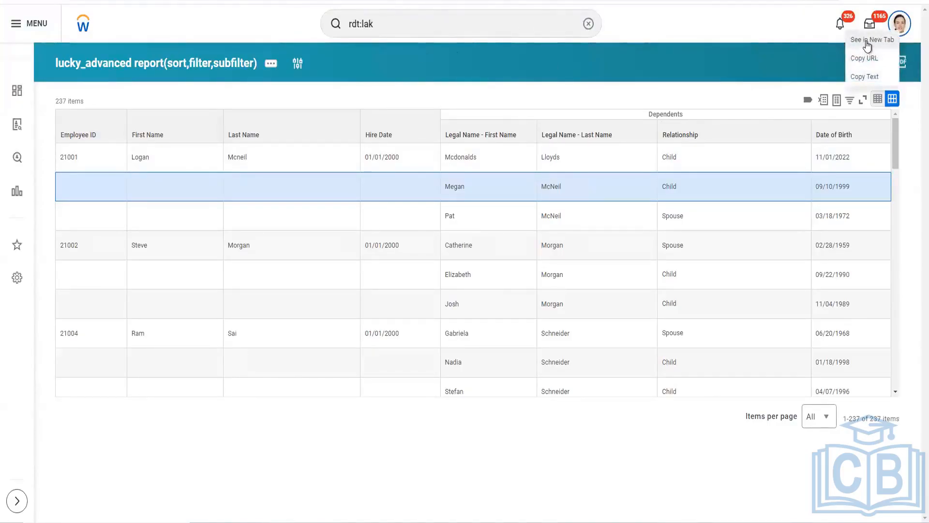
# Step: Open the signed-in worker's profile in a new tab and find and start the Create Integration System User task
pyautogui.click(866, 46)
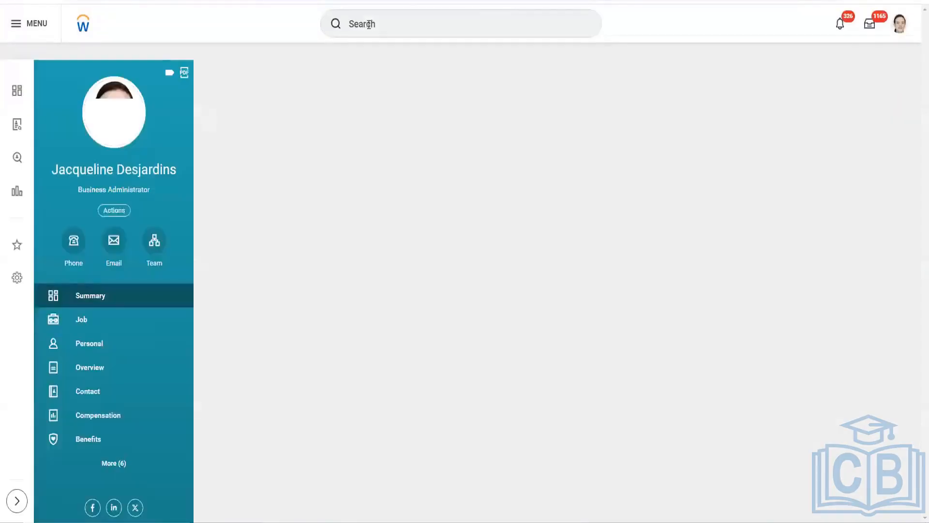
pyautogui.click(369, 24)
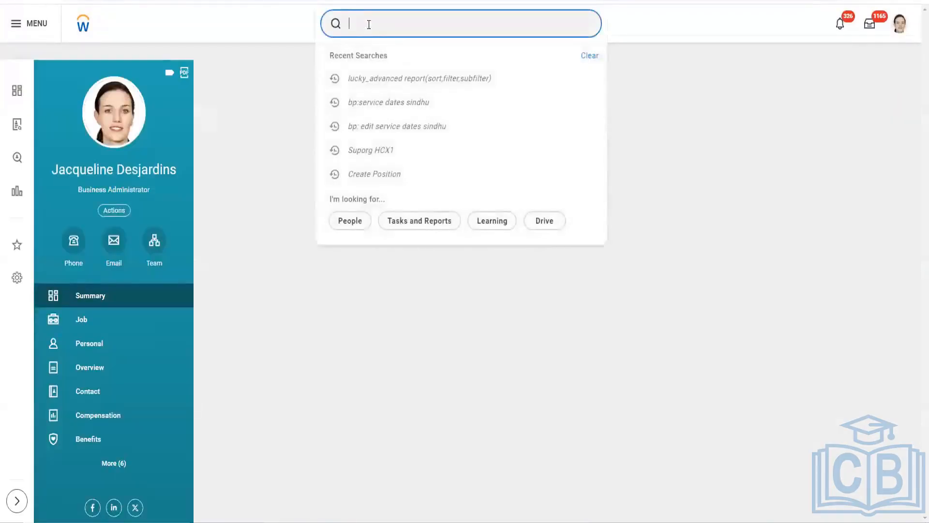
pyautogui.write('create ')
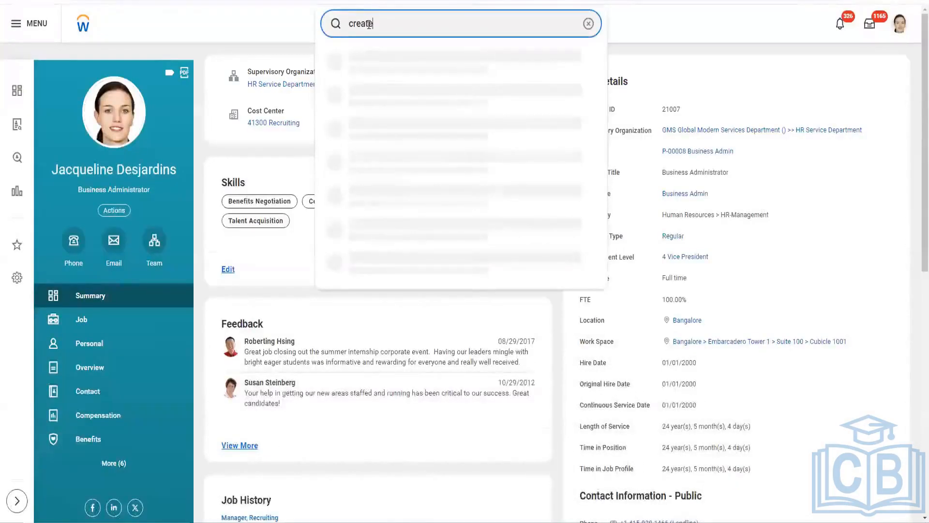
pyautogui.write('inte sys user')
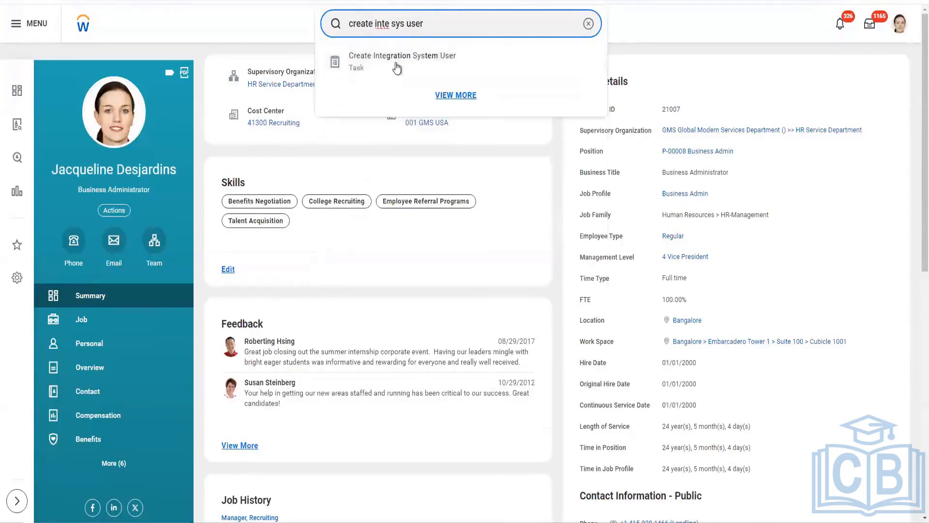
pyautogui.click(397, 62)
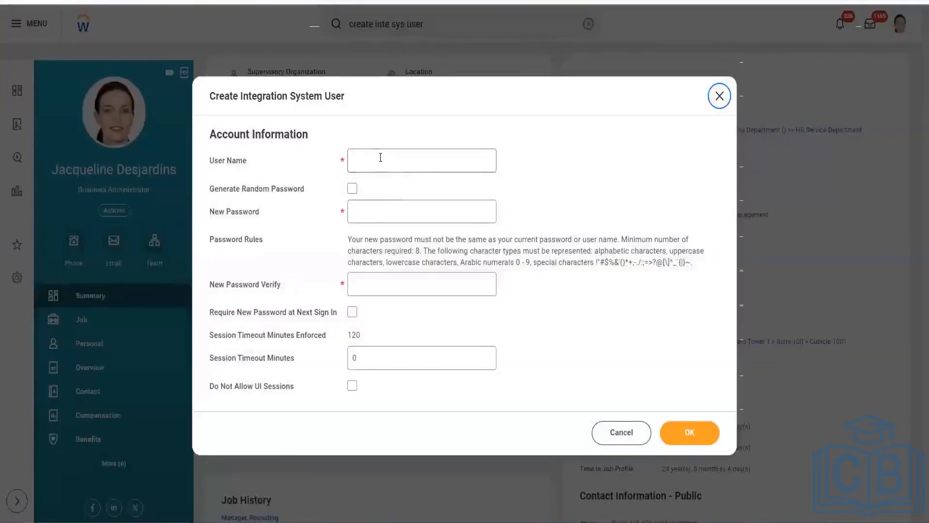
# Step: Enter the user name for the new integration system user account
pyautogui.click(381, 158)
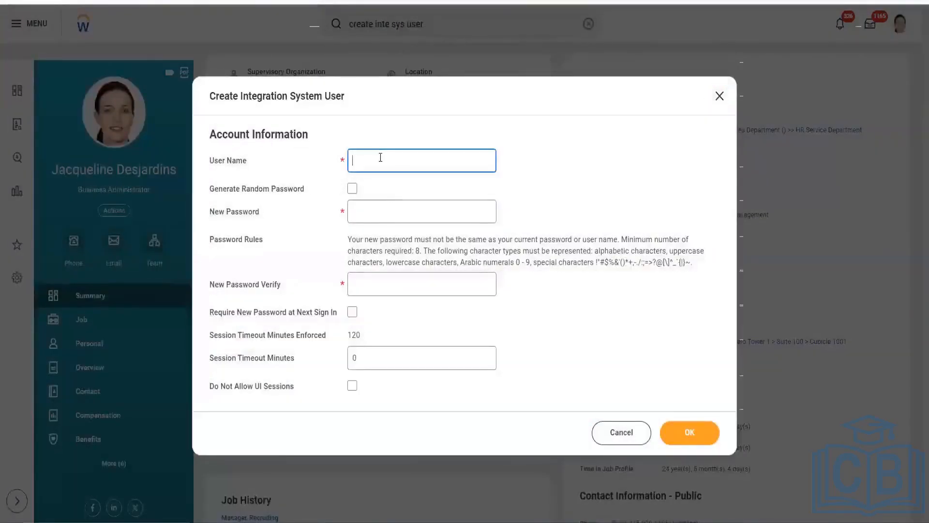
pyautogui.write('IS')
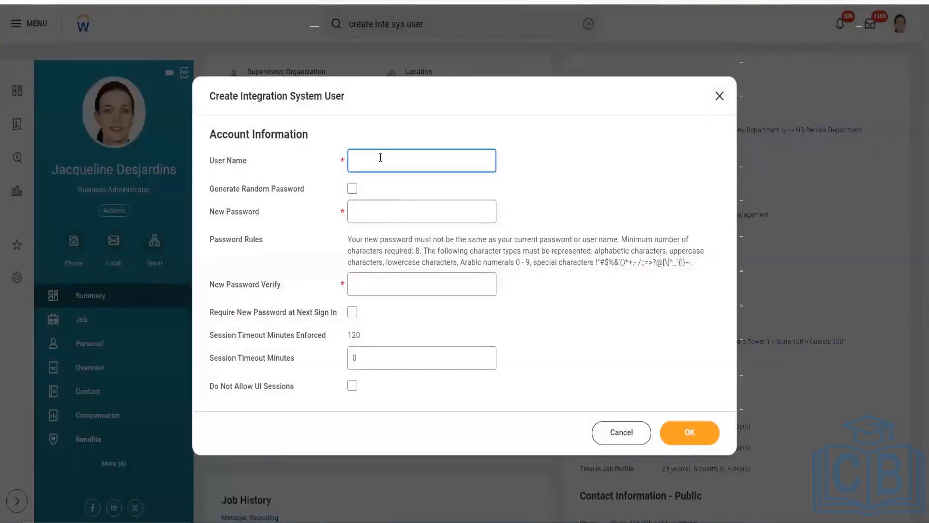
pyautogui.write('ISU_Ganesh_Batch2')
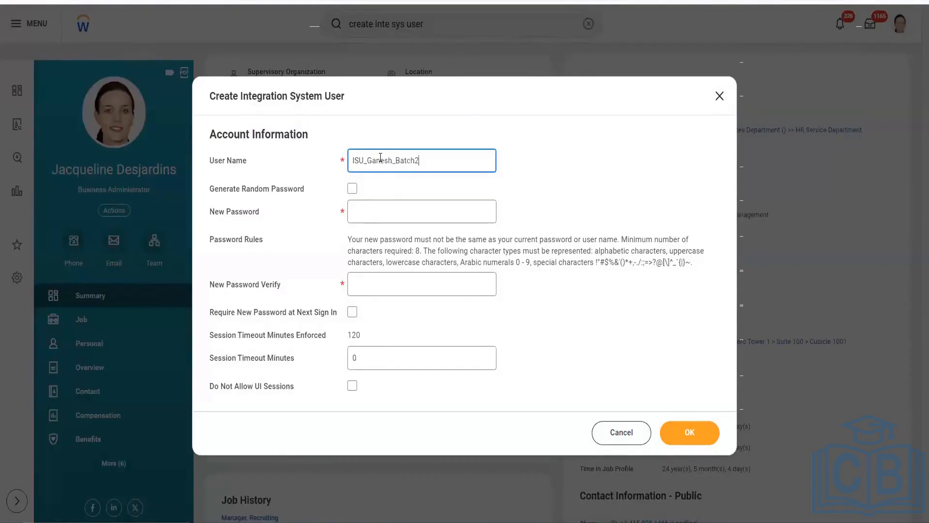
# Step: Enter and verify the new account password, and submit the integration system user with Do Not Allow UI Sessions enabled
pyautogui.click(381, 211)
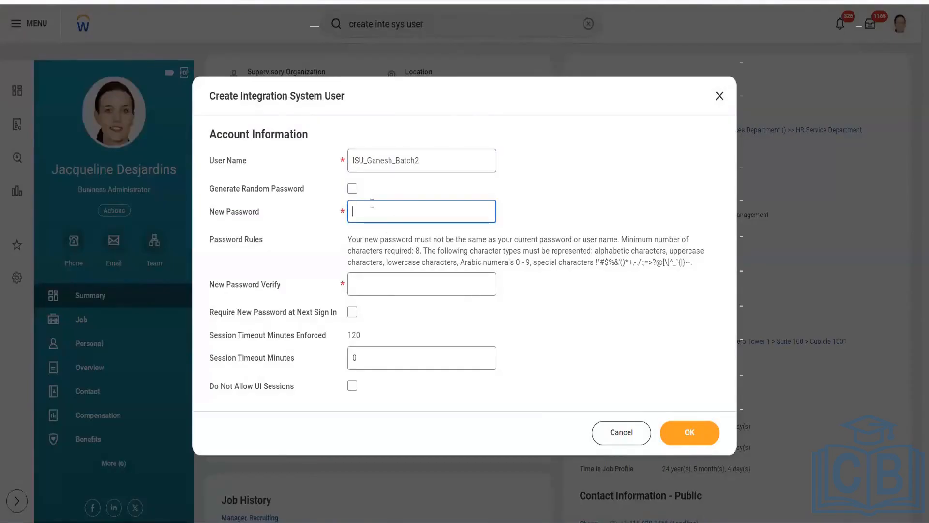
pyautogui.write('•••••••••••')
pyautogui.click(421, 283)
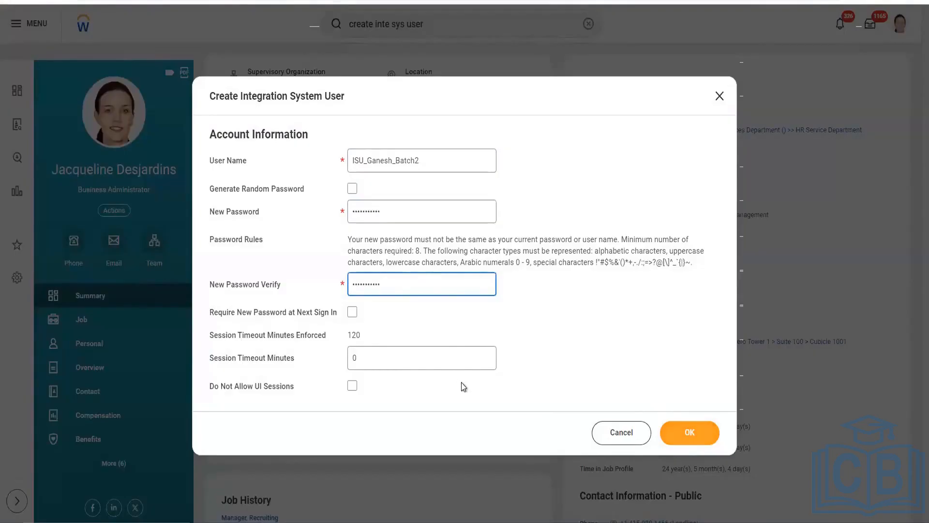
pyautogui.click(356, 385)
pyautogui.click(690, 438)
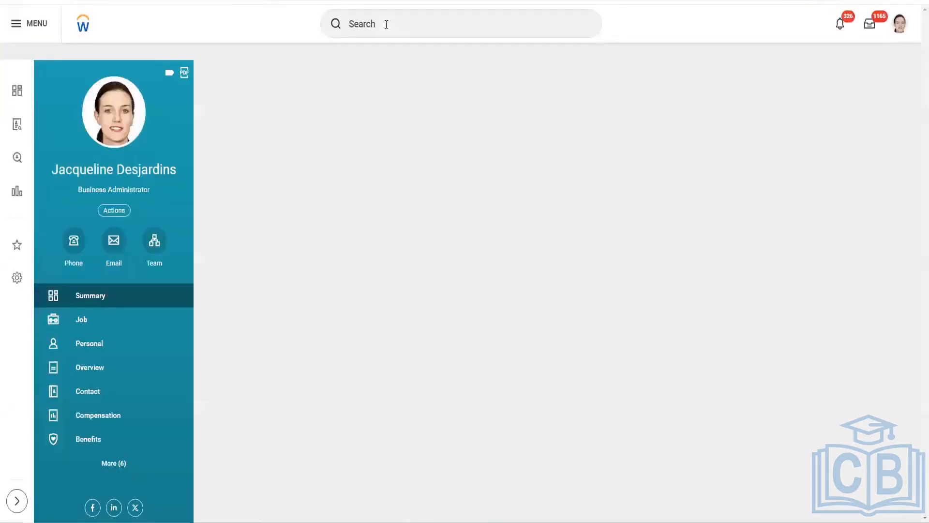
# Step: Search for "create sec gr" in a new tab and start the Create Security Group task
pyautogui.click(386, 24)
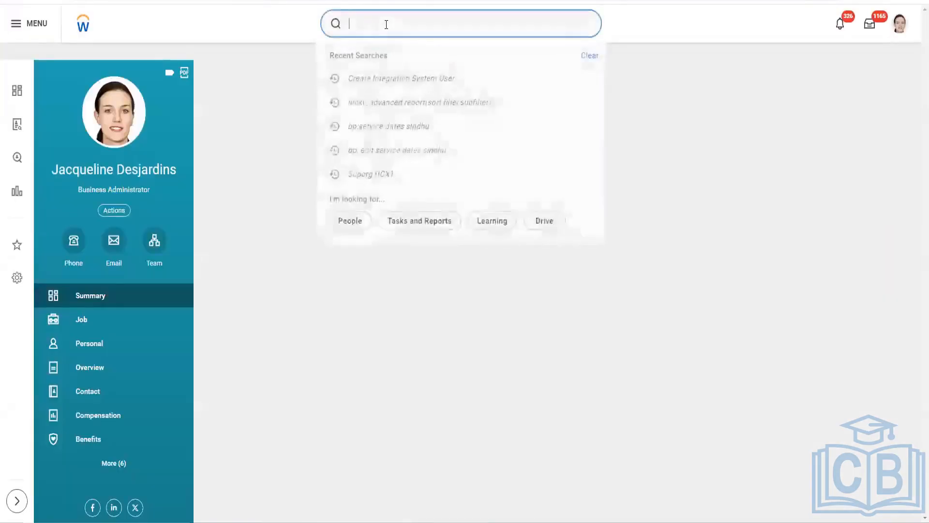
pyautogui.write('creaet')
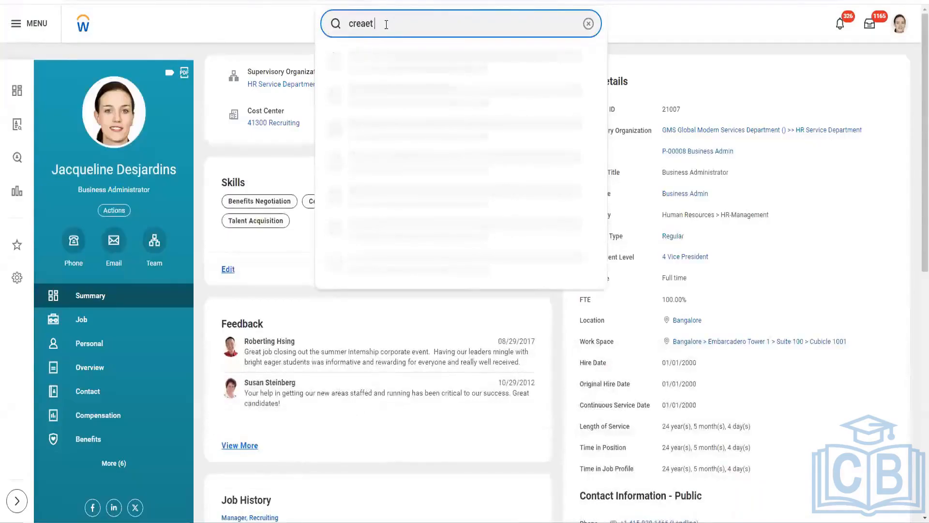
pyautogui.write(' su')
pyautogui.press('BackSpace')
pyautogui.press('BackSpace')
pyautogui.press('BackSpace')
pyautogui.press('BackSpace')
pyautogui.press('BackSpace')
pyautogui.write('te sec gr')
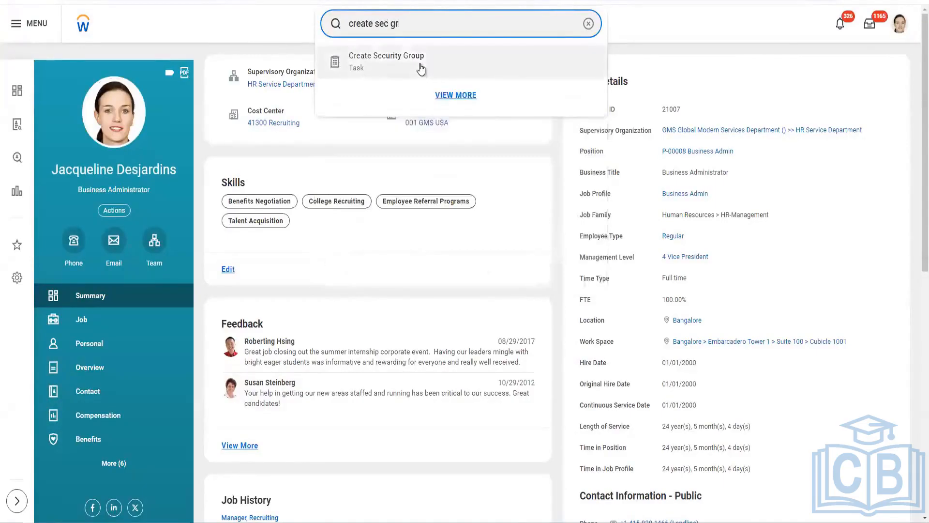
pyautogui.click(420, 69)
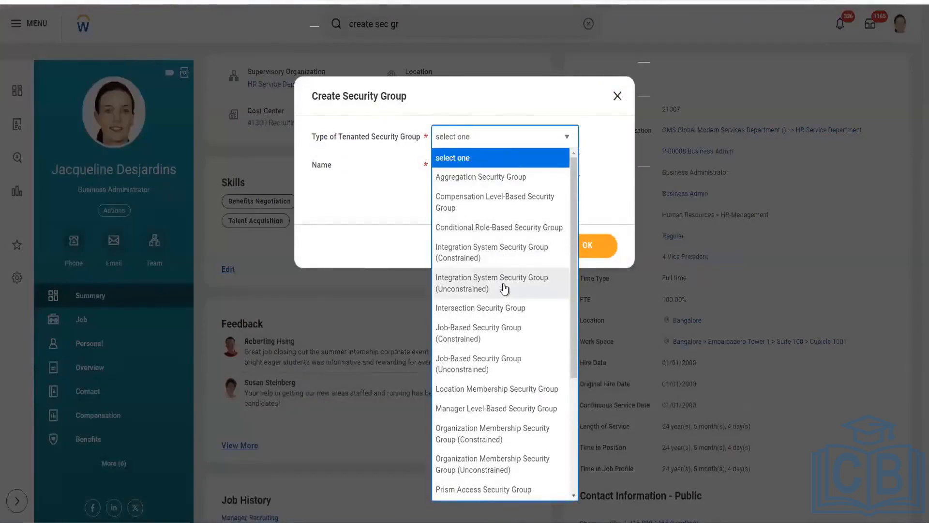
# Step: Create an Integration System Security Group (Unconstrained), naming it with the ISSG prefix, the person's name and Batch2, separated by underscores
pyautogui.click(504, 287)
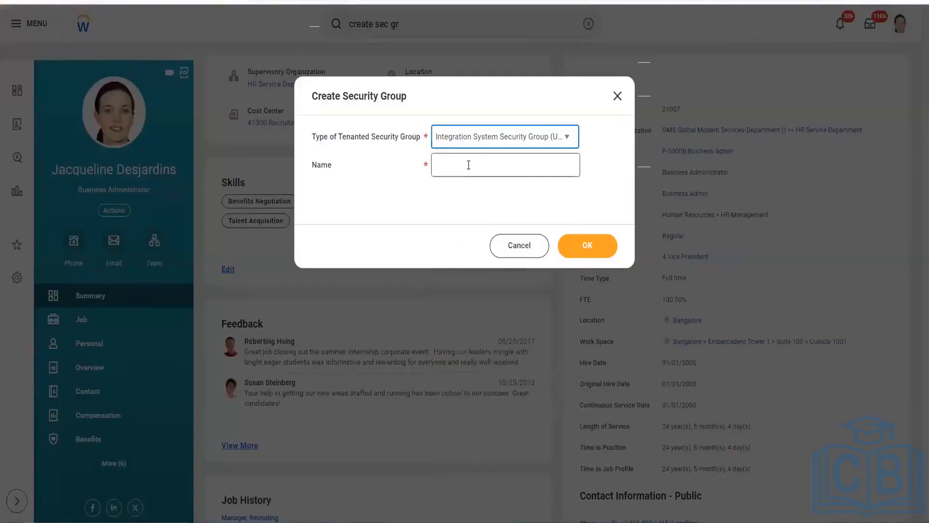
pyautogui.click(467, 167)
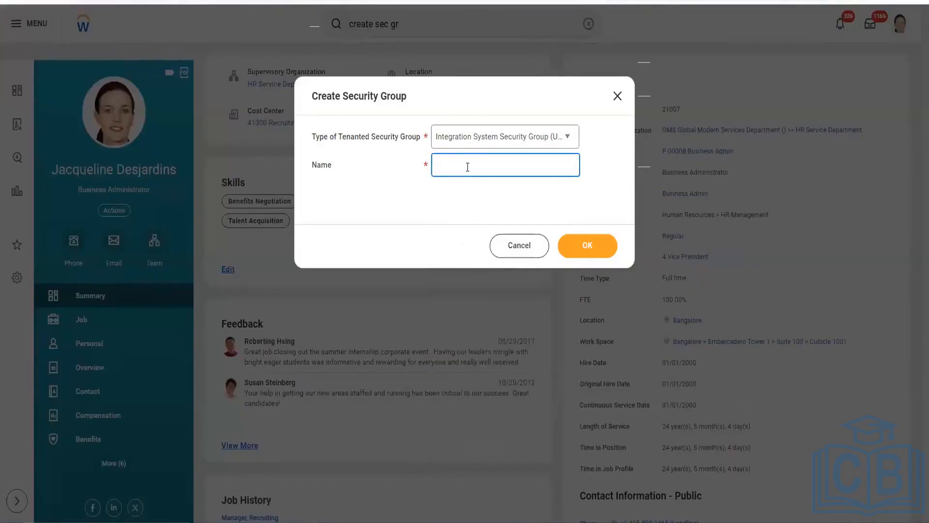
pyautogui.write('ISSG_Ganesh_Batch2')
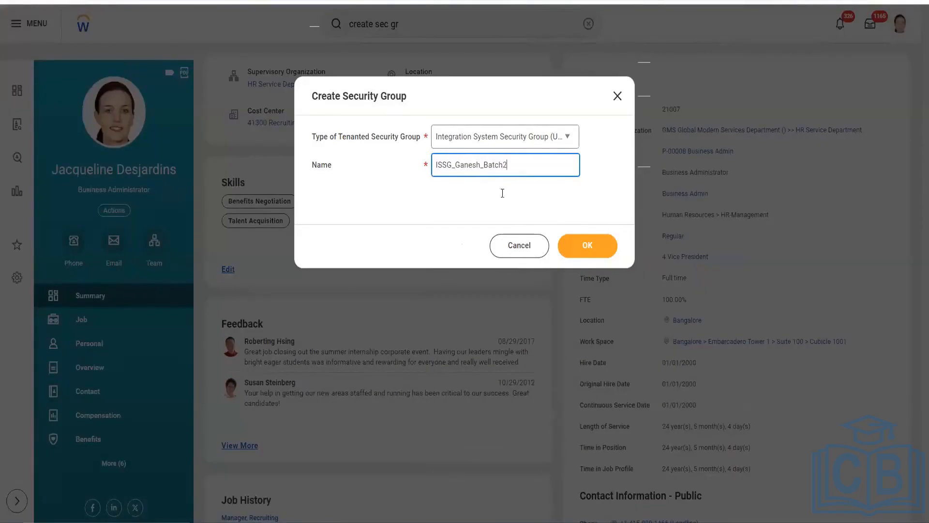
pyautogui.click(574, 255)
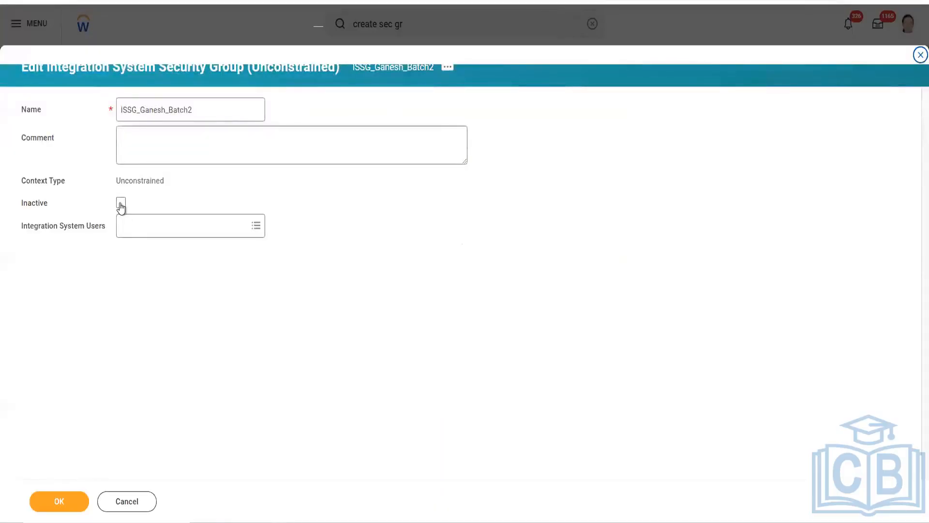
# Step: Assign the newly created Batch2 integration system user to the security group and submit the group
pyautogui.click(145, 226)
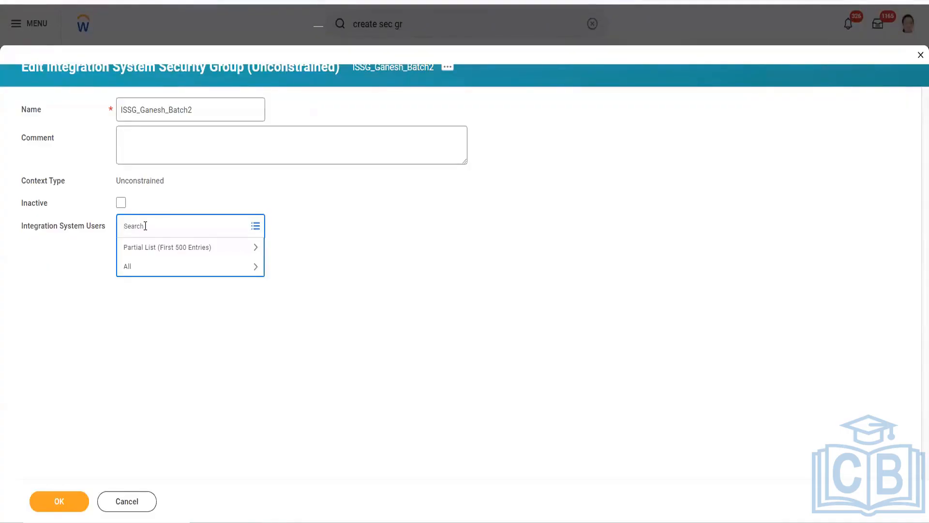
pyautogui.write('Ganesh')
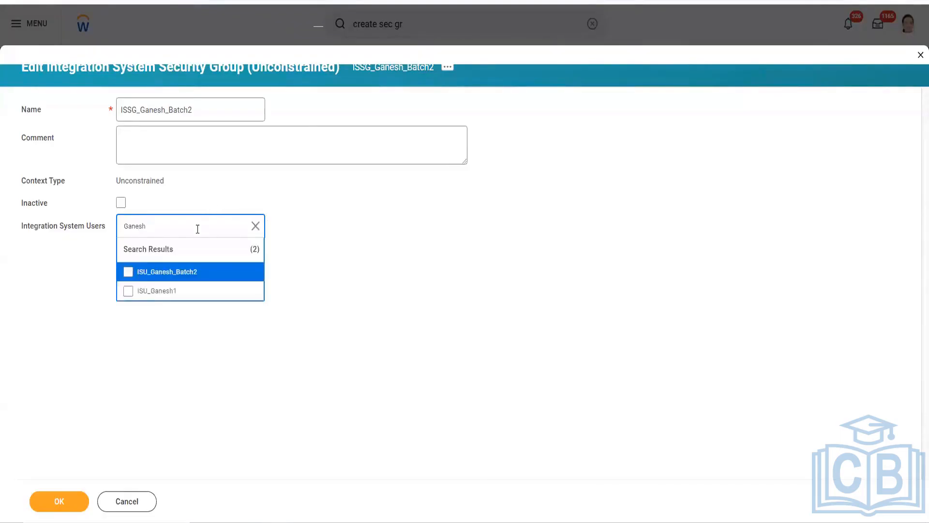
pyautogui.click(174, 276)
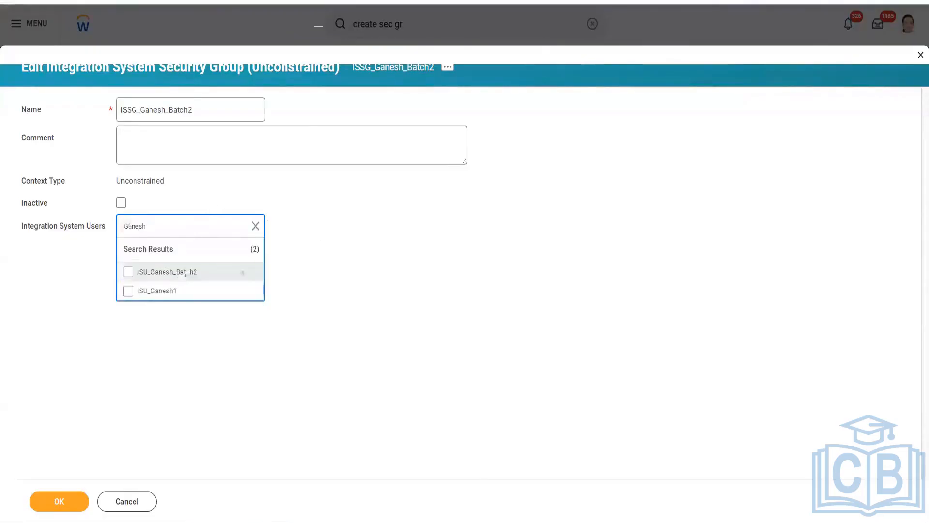
pyautogui.click(456, 251)
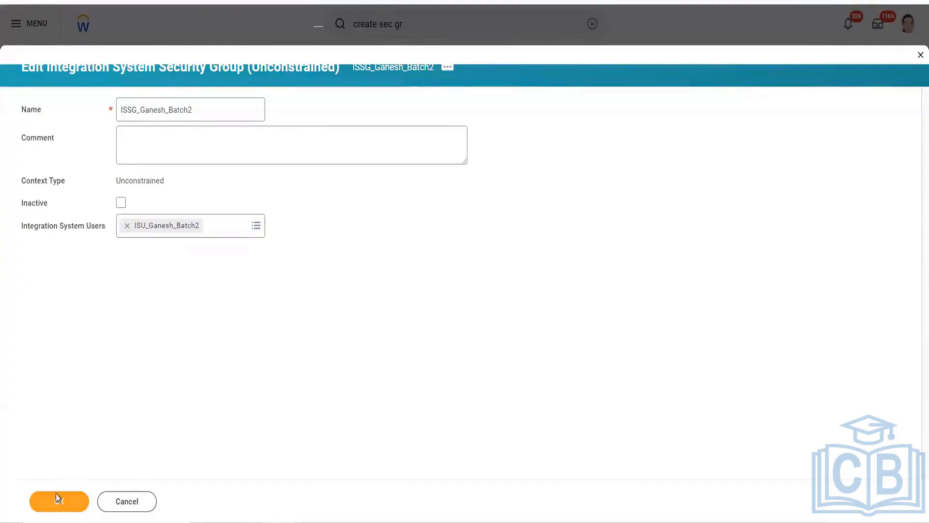
pyautogui.click(61, 509)
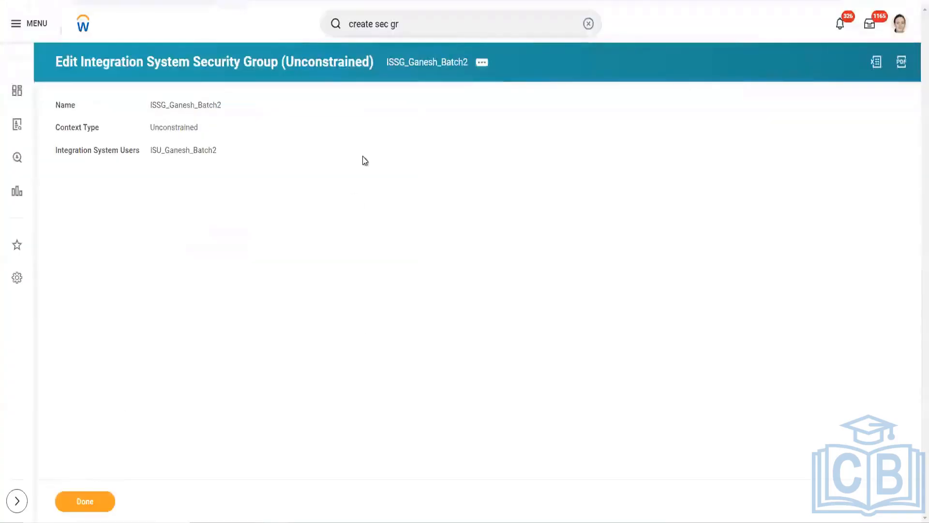
# Step: Start Maintain Domain Permissions for Security Group from the new security group's related actions
pyautogui.click(481, 62)
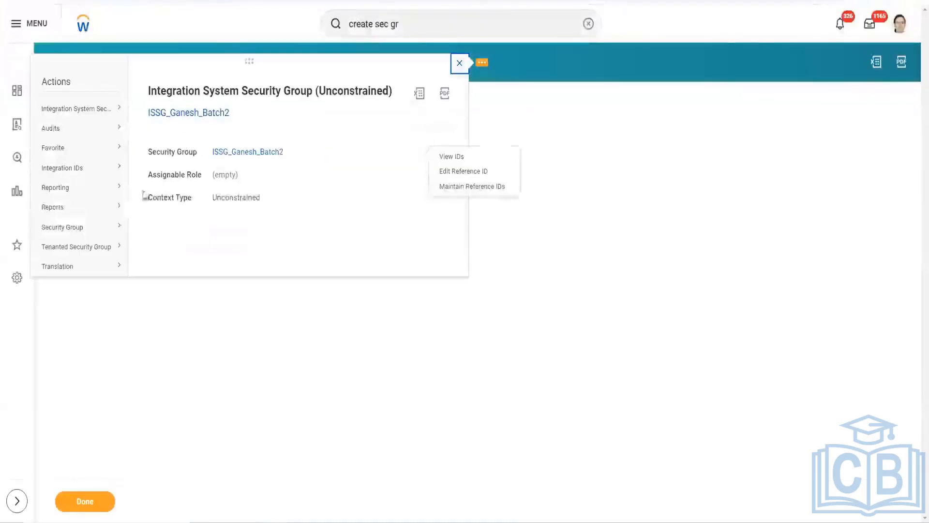
pyautogui.moveTo(102, 226)
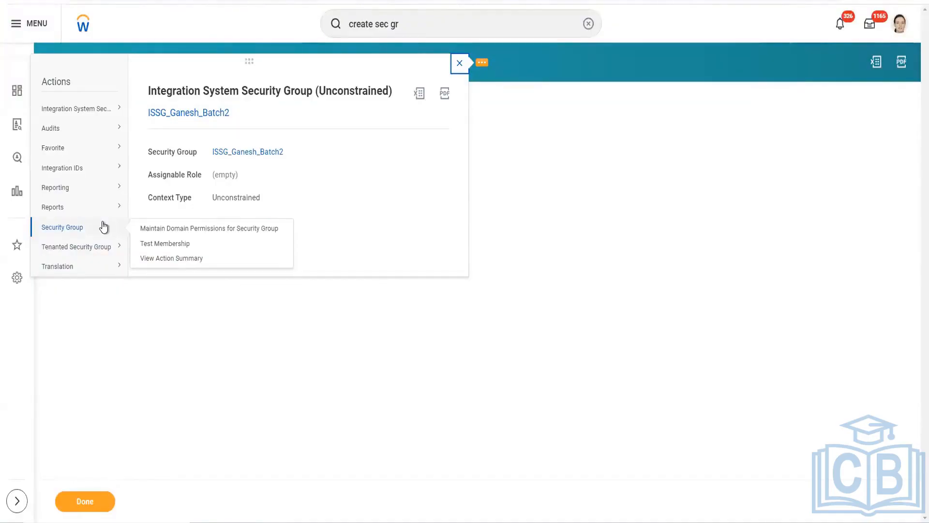
pyautogui.click(153, 233)
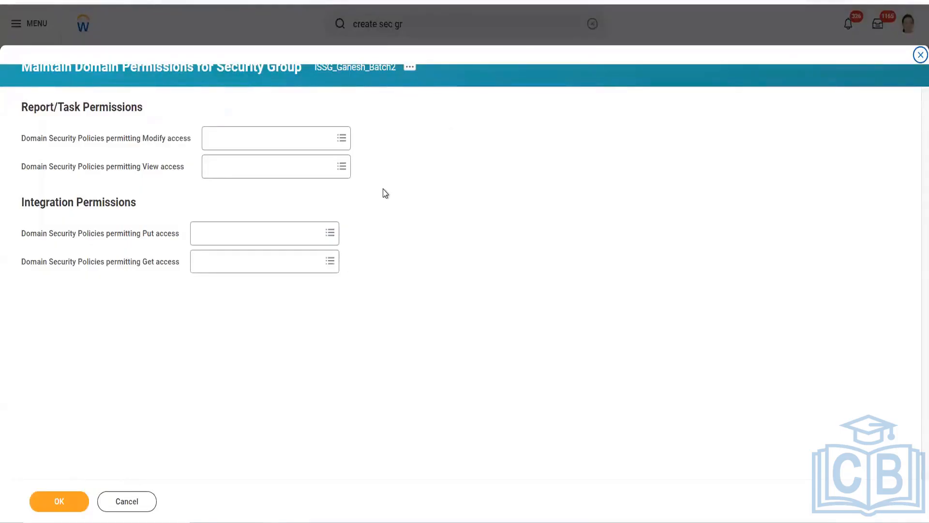
# Step: Find and add the Custom Report Creation domain to the security policies permitting Modify access
pyautogui.click(308, 141)
pyautogui.write('cus')
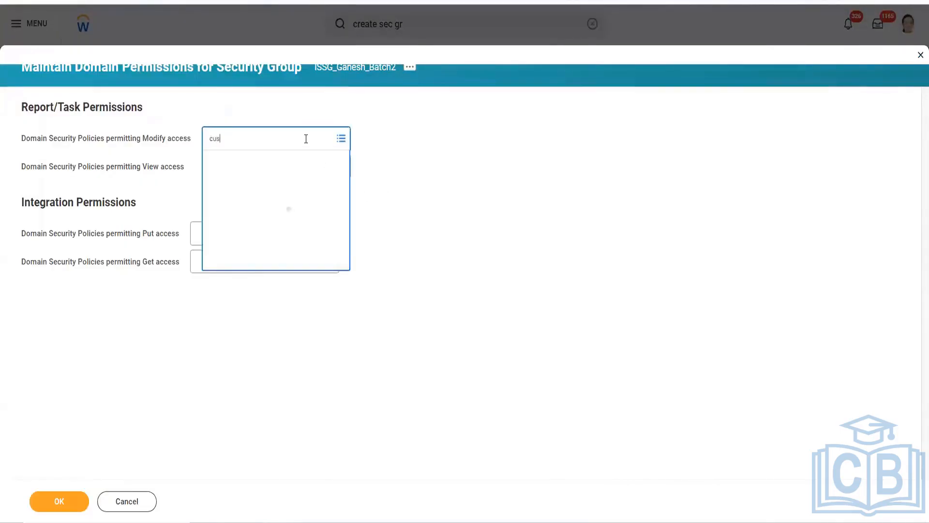
pyautogui.write('tom repor')
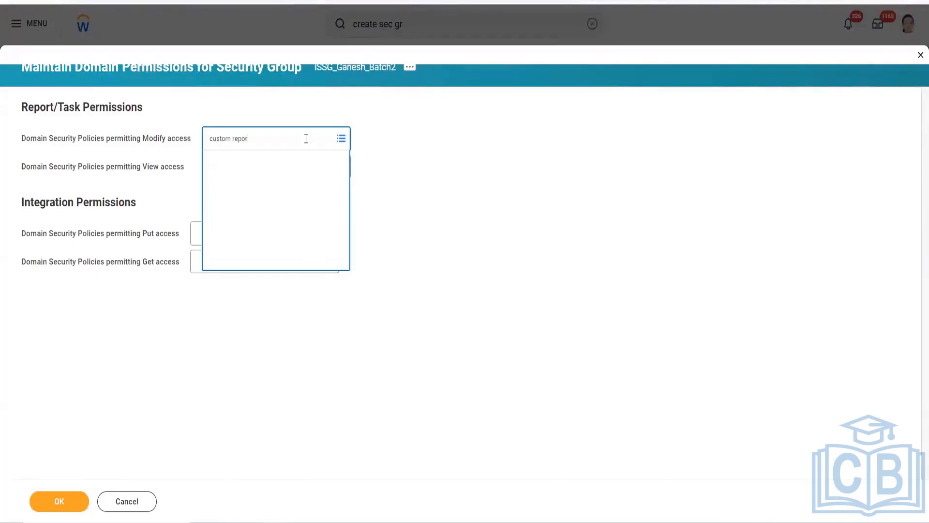
pyautogui.press('Return')
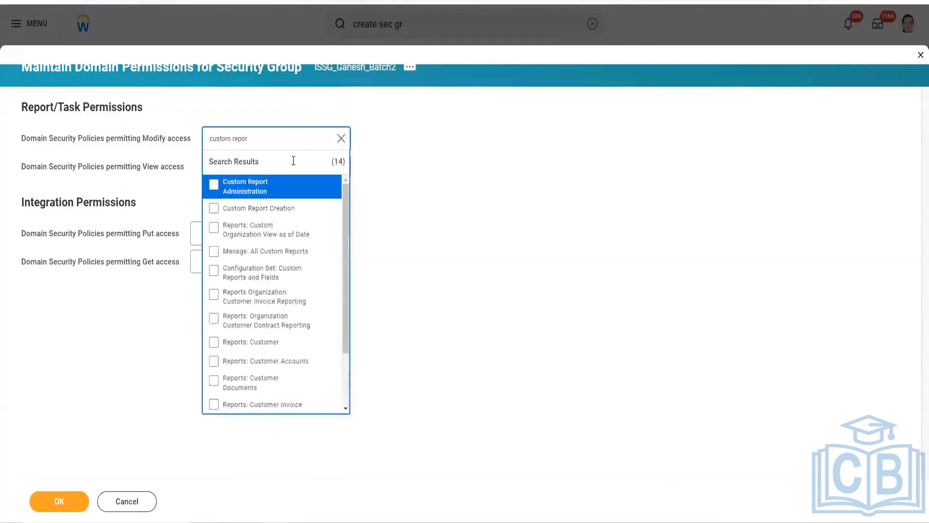
pyautogui.click(274, 209)
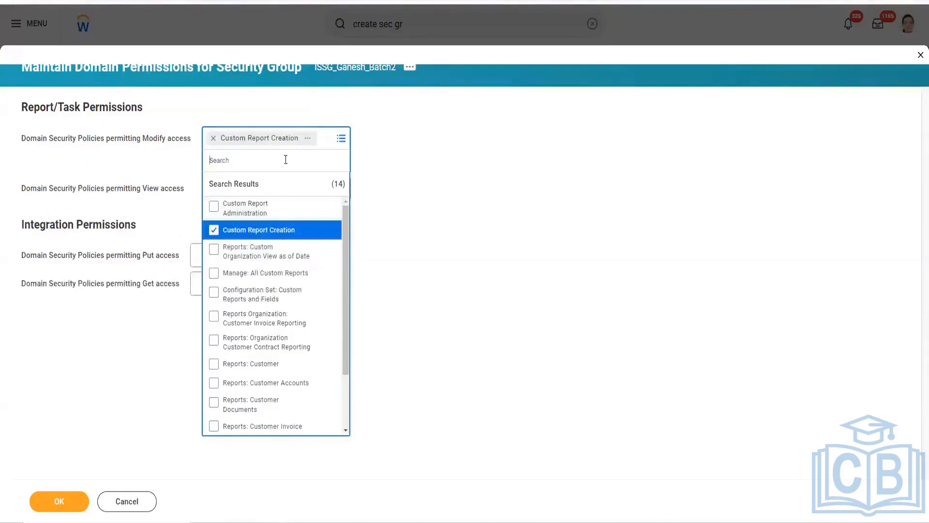
# Step: Add the Manage: All Custom Reports domain to the security policies permitting Modify access
pyautogui.write('Manage')
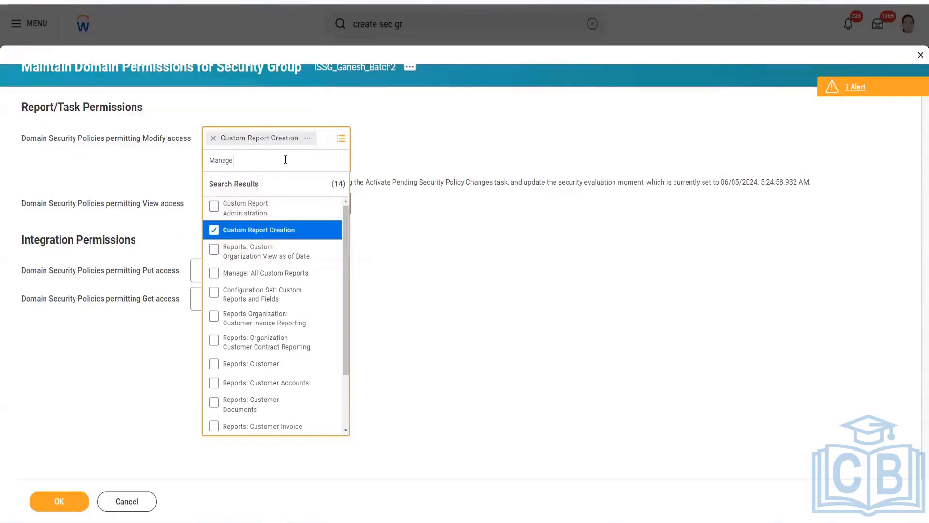
pyautogui.write('all custom')
pyautogui.click(249, 211)
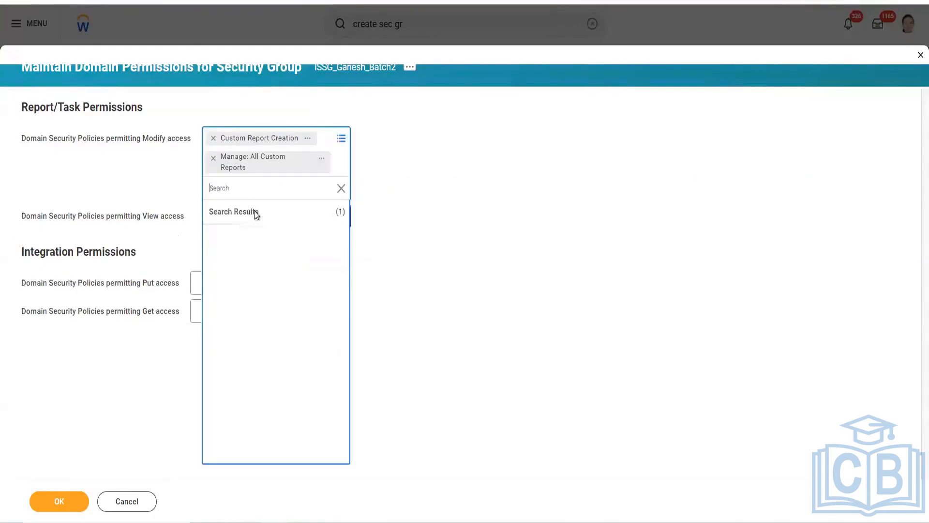
pyautogui.click(408, 294)
pyautogui.click(214, 308)
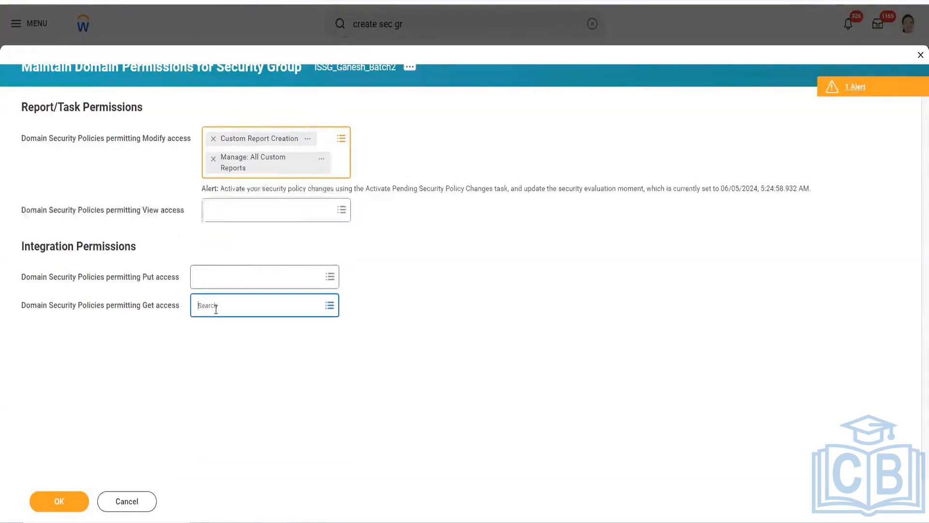
pyautogui.click(471, 331)
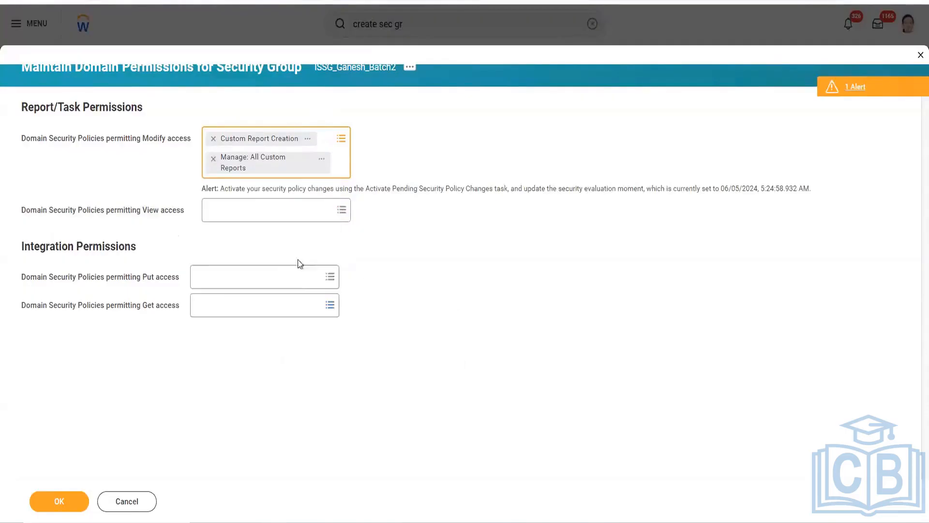
# Step: Add Worker Data: Active and Terminated Workers to the domain security policies permitting View access
pyautogui.click(237, 211)
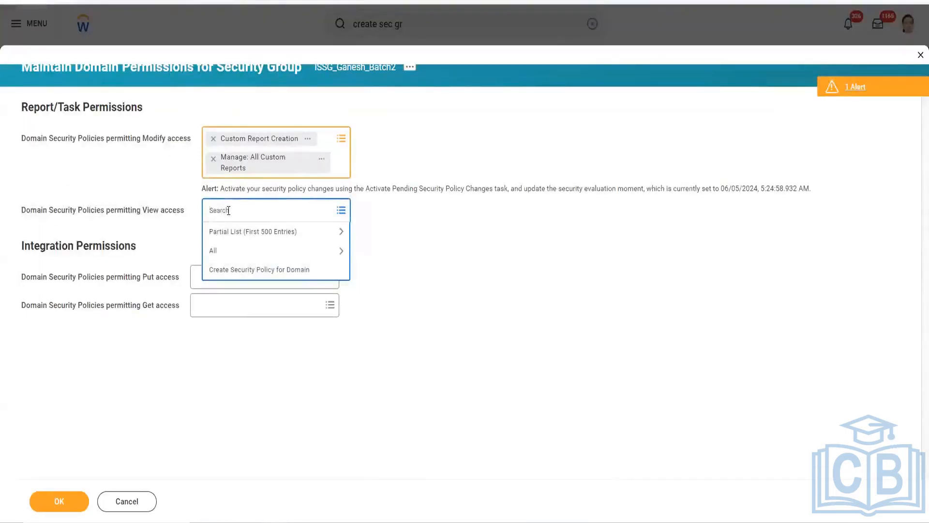
pyautogui.write('s')
pyautogui.press('BackSpace')
pyautogui.write('active and term')
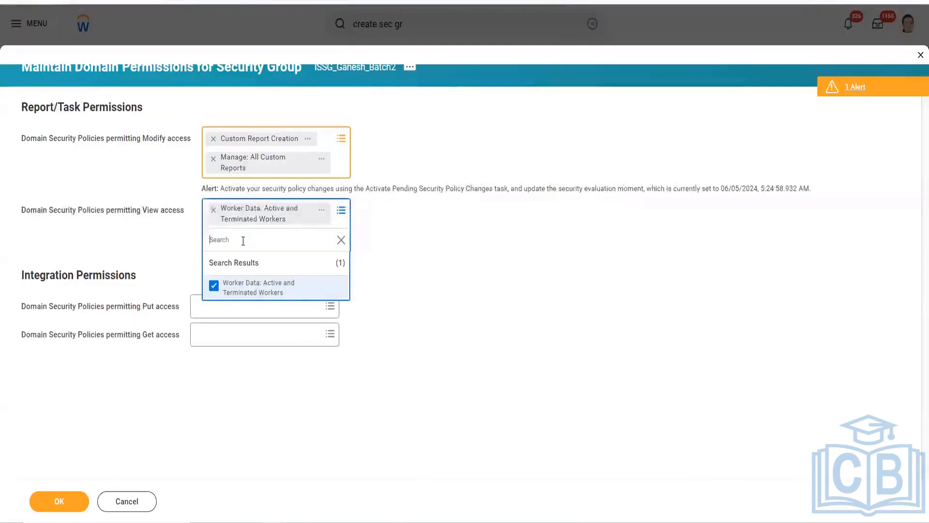
# Step: Find and add Worker Data: Current Staffing Information and Worker Data: Historical Staffing Information to the View access policies
pyautogui.write('staffin')
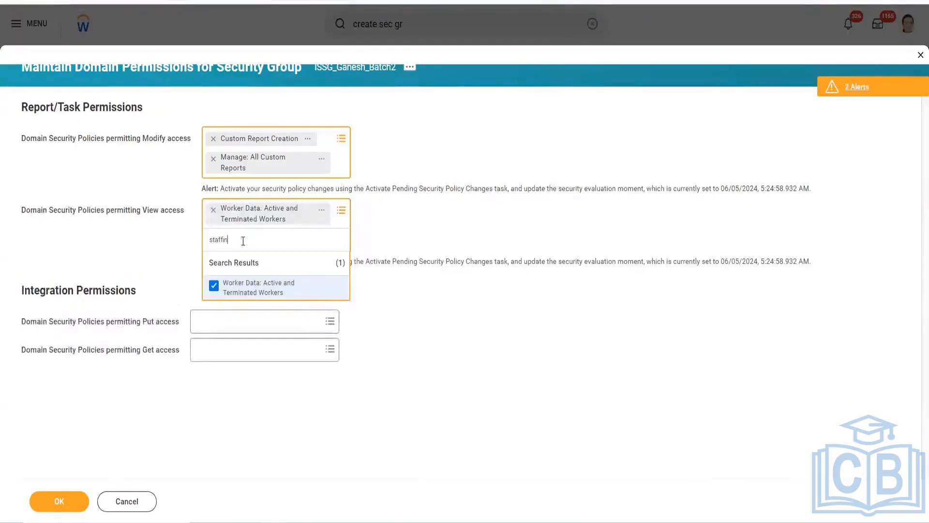
pyautogui.press('Return')
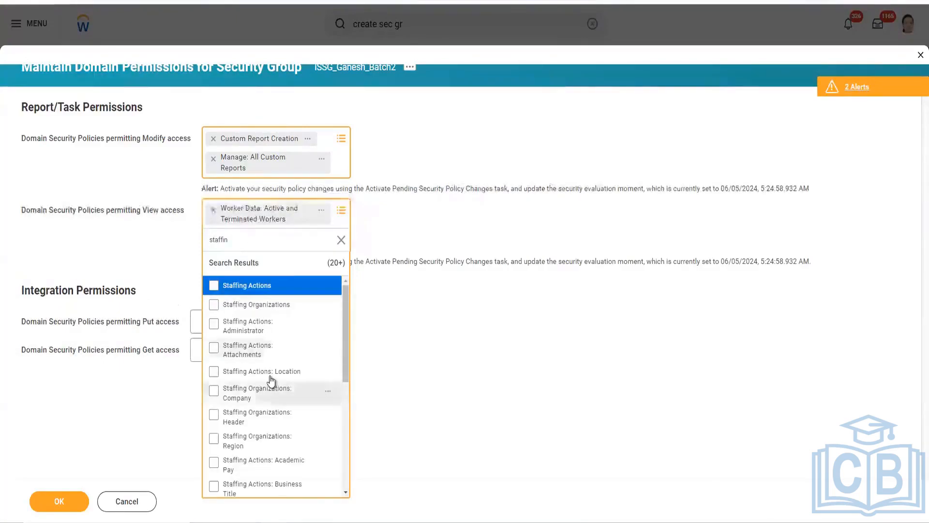
pyautogui.scroll(-1, 271, 383)
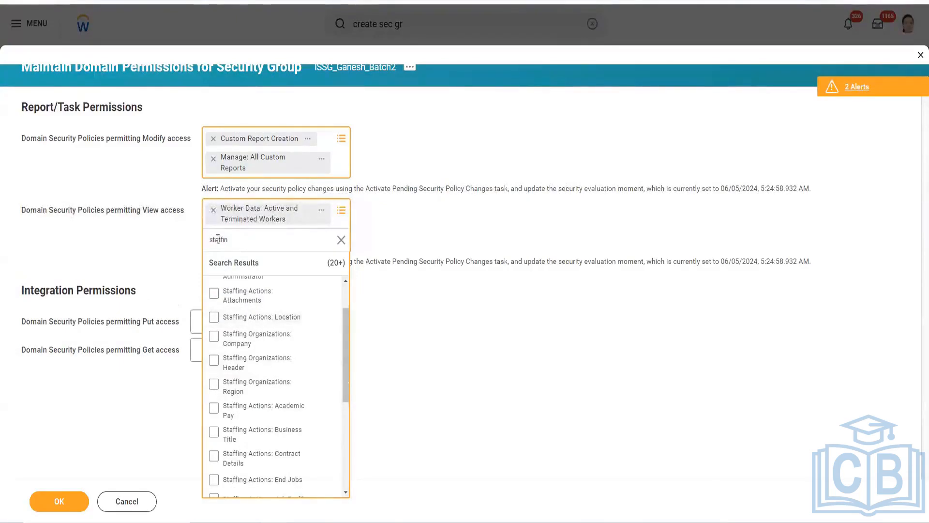
pyautogui.write('worker')
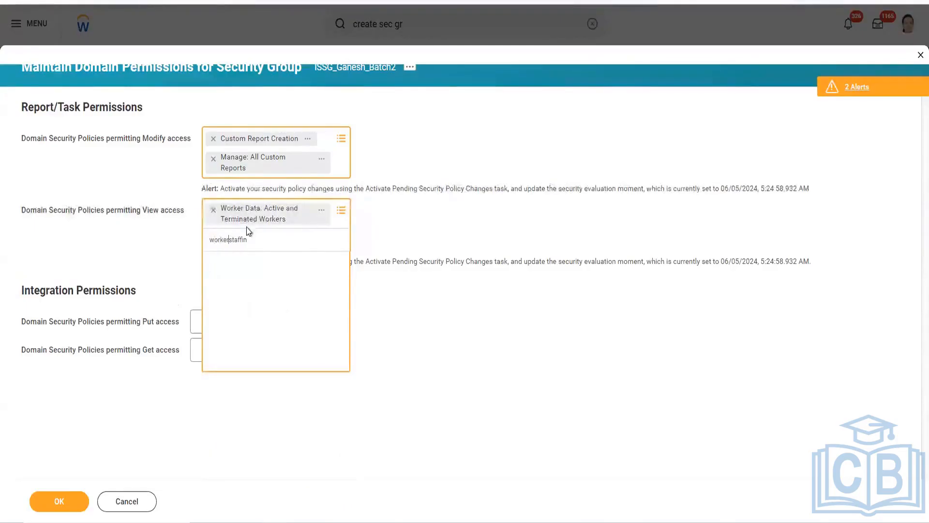
pyautogui.click(229, 239)
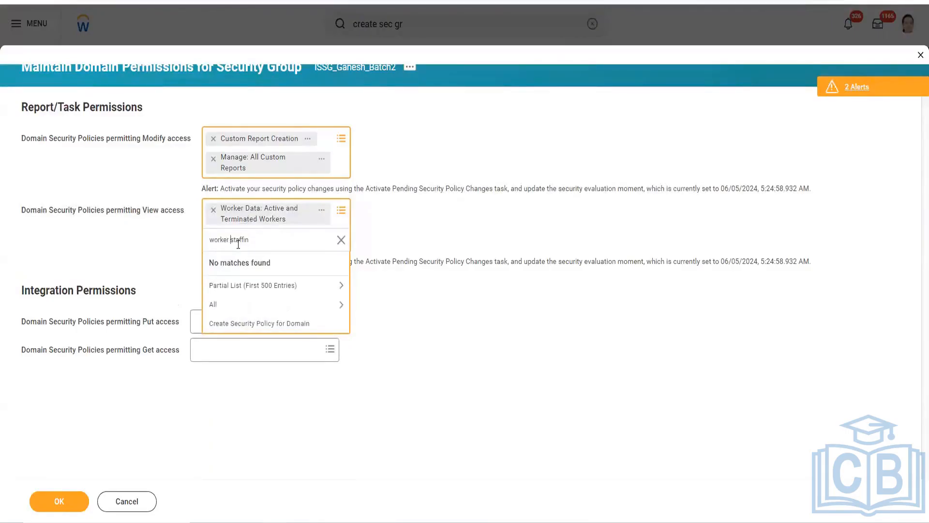
pyautogui.press('Return')
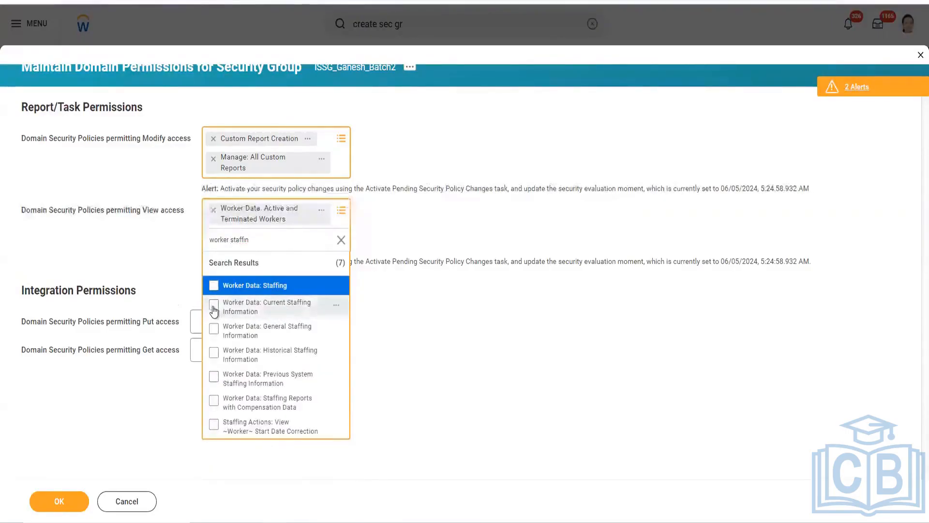
pyautogui.click(216, 316)
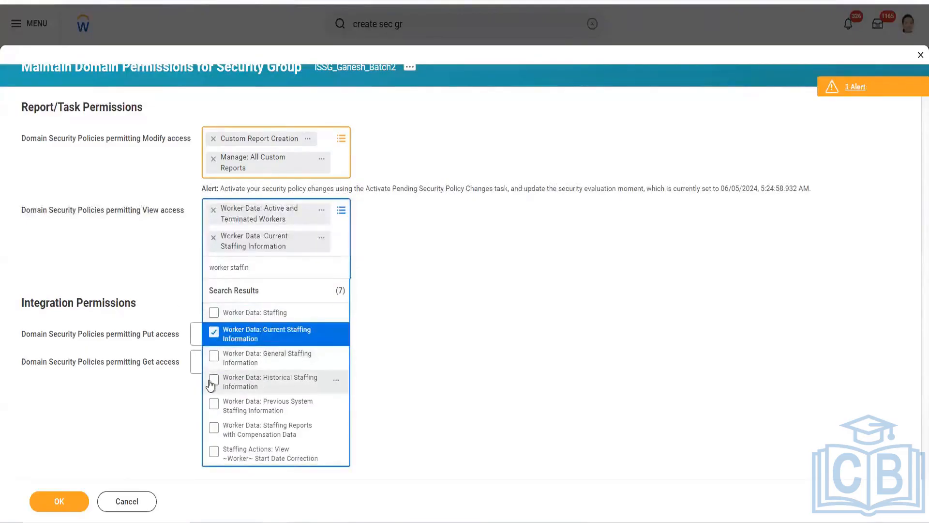
pyautogui.click(214, 382)
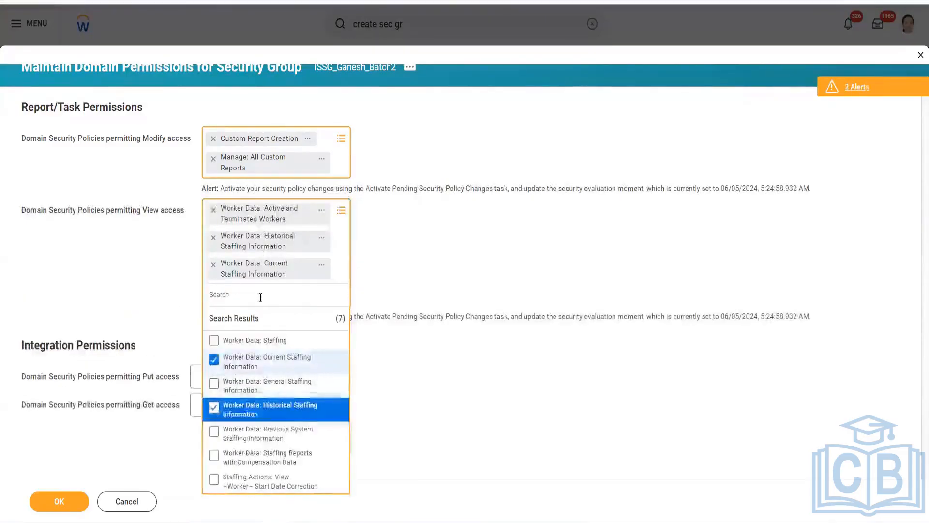
# Step: Find and add the Person Data: Gender domain to the policies permitting View access
pyautogui.write('per')
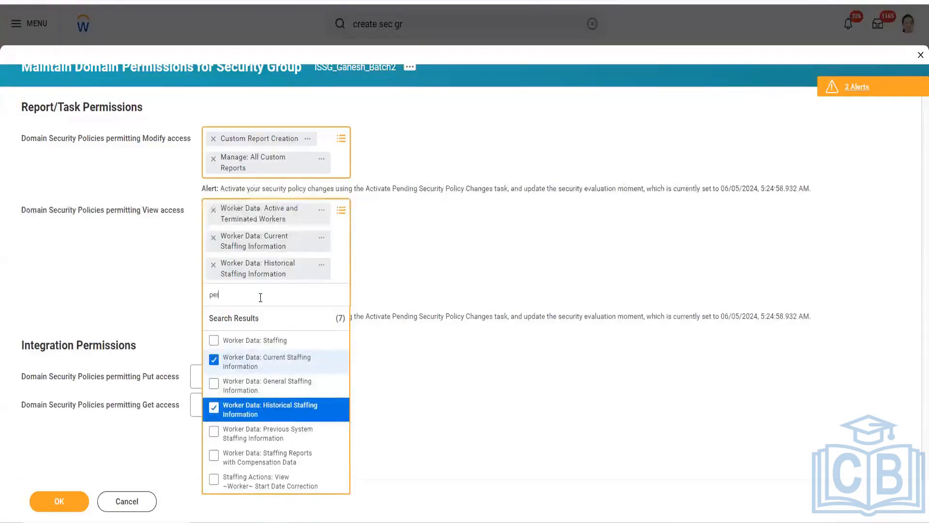
pyautogui.write('son data gen')
pyautogui.press('Return')
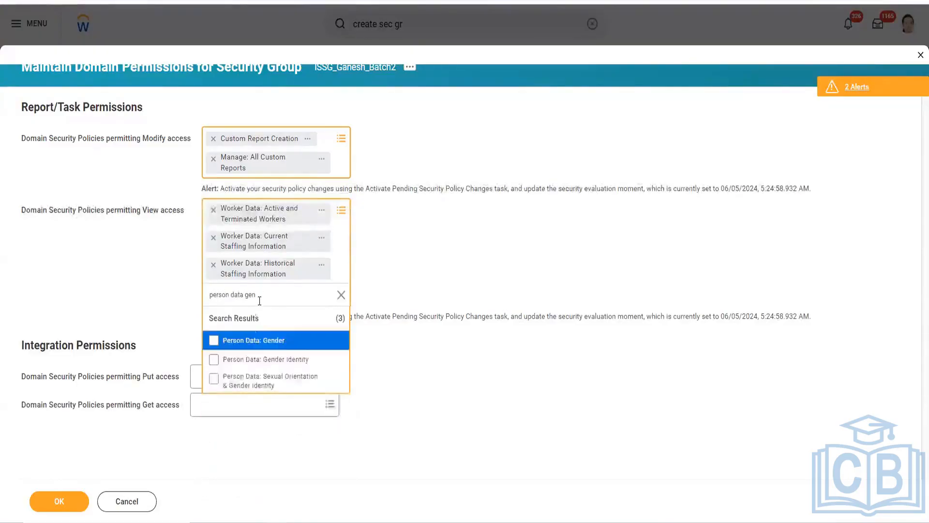
pyautogui.click(250, 341)
# Step: Find and add Person Data: Date of Death and Person Data: Date of Birth to the policies permitting View access
pyautogui.write('erson data gen')
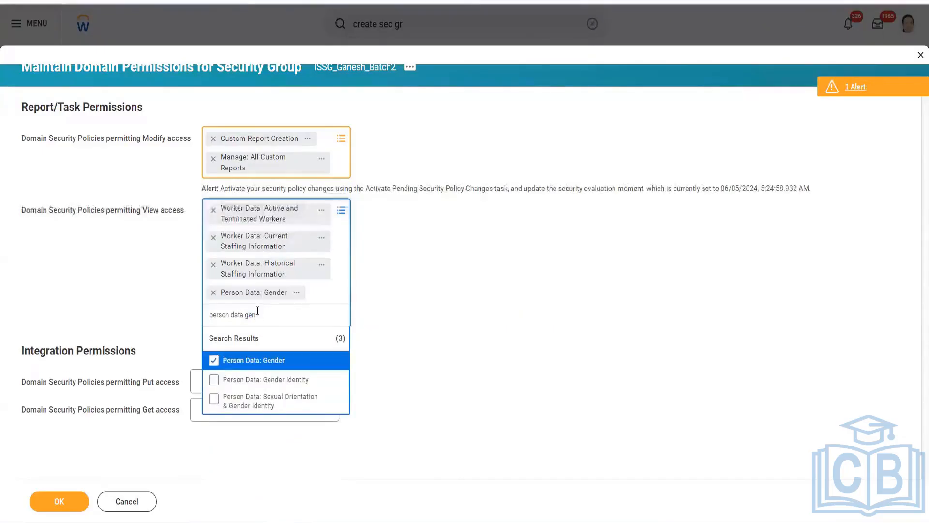
pyautogui.write('person date')
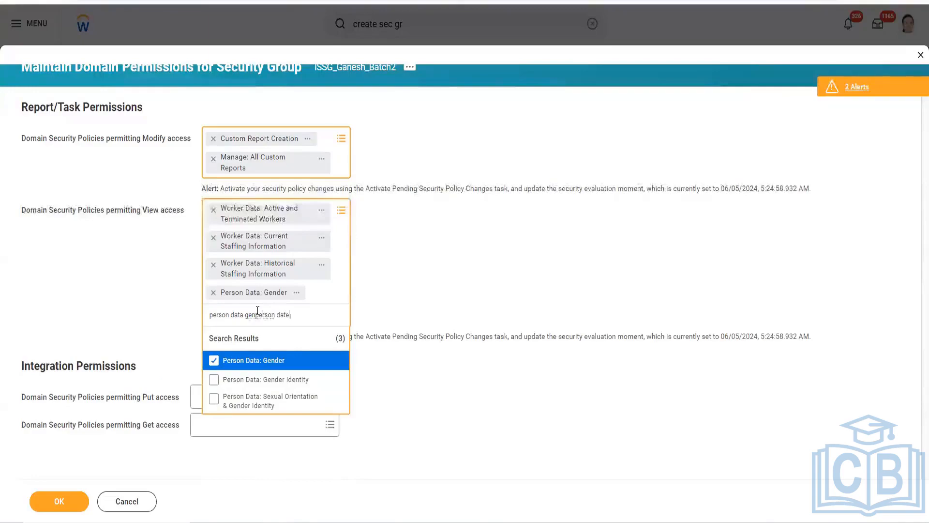
pyautogui.press('BackSpace')
pyautogui.press('BackSpace')
pyautogui.press('BackSpace')
pyautogui.press('BackSpace')
pyautogui.press('BackSpace')
pyautogui.press('BackSpace')
pyautogui.press('BackSpace')
pyautogui.press('BackSpace')
pyautogui.press('BackSpace')
pyautogui.press('BackSpace')
pyautogui.press('BackSpace')
pyautogui.press('BackSpace')
pyautogui.press('BackSpace')
pyautogui.press('BackSpace')
pyautogui.write('d')
pyautogui.press('Return')
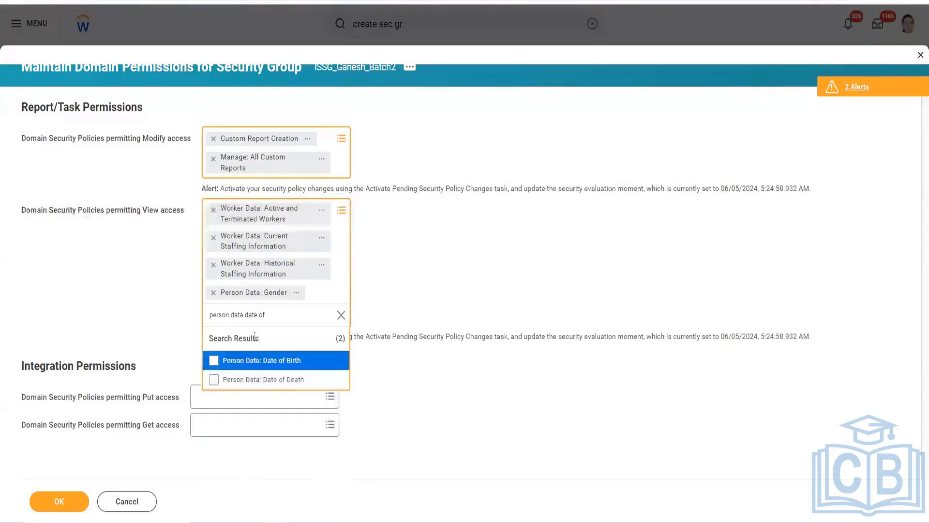
pyautogui.click(248, 382)
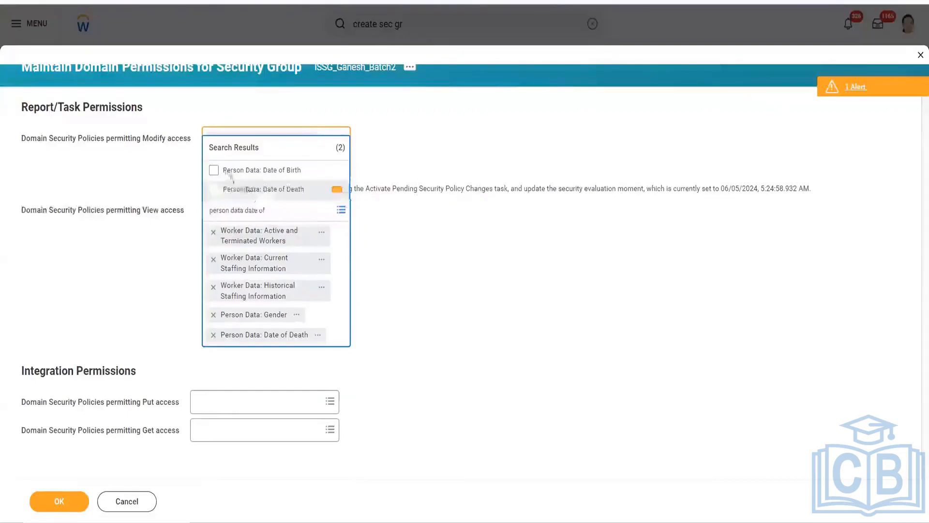
pyautogui.click(233, 170)
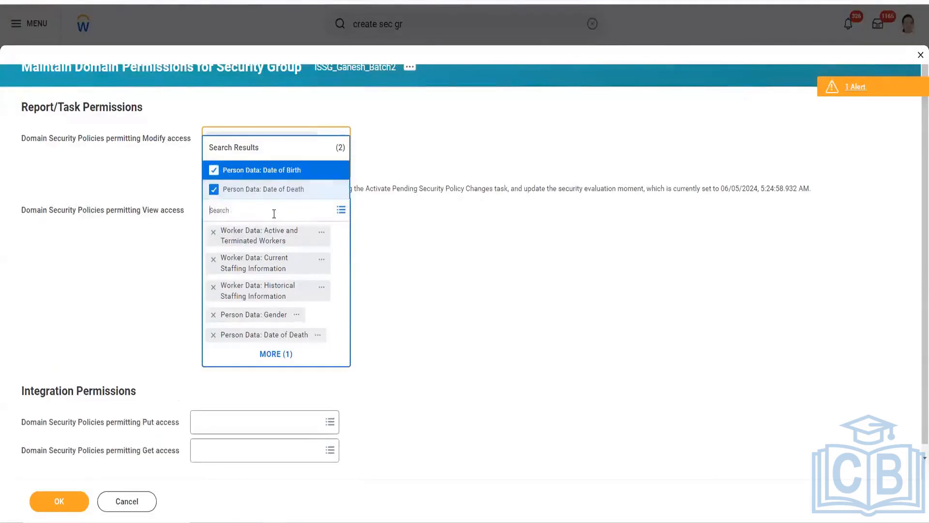
# Step: Add Worker Data: Dependents to the View access policies and submit the security group's domain permissions
pyautogui.write('Depe')
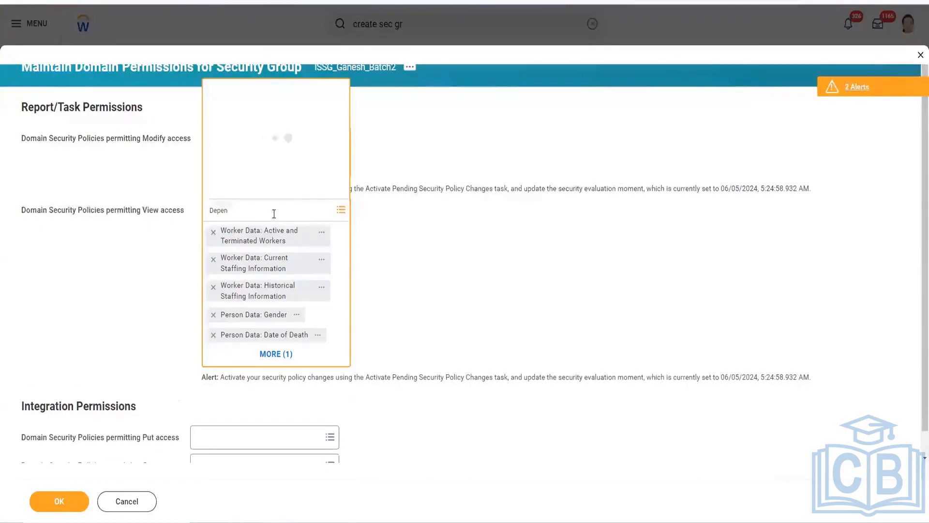
pyautogui.write('n')
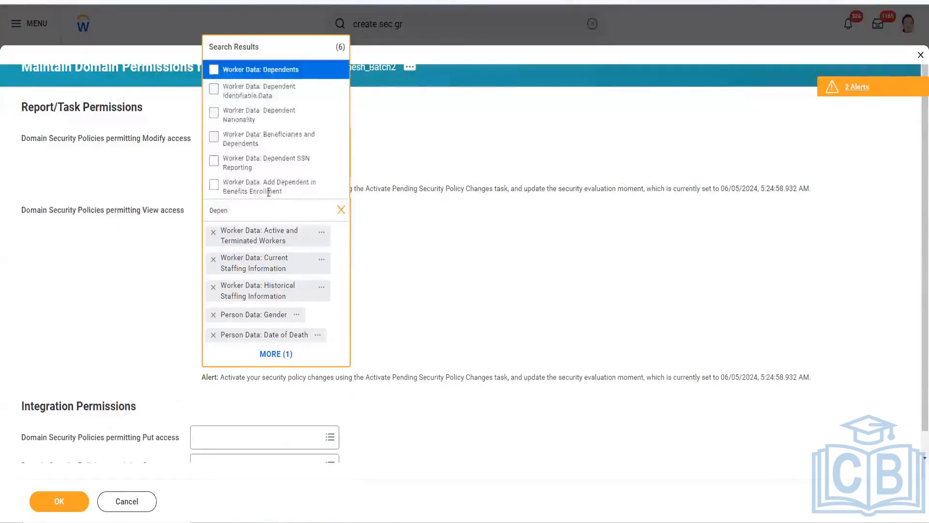
pyautogui.click(260, 69)
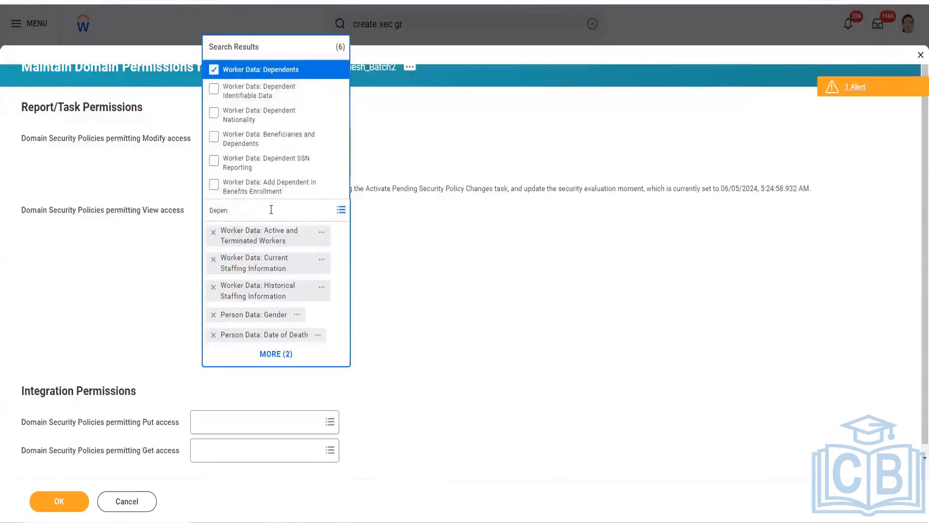
pyautogui.click(71, 389)
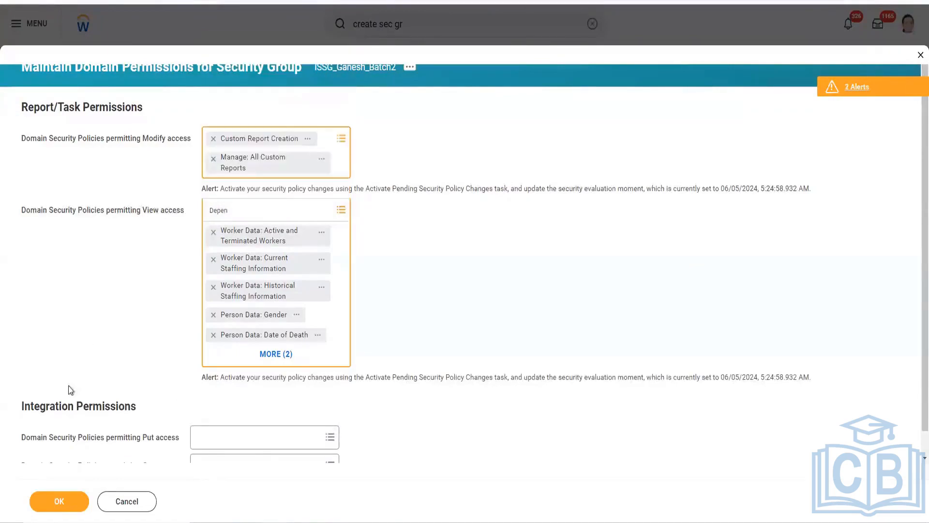
pyautogui.click(62, 500)
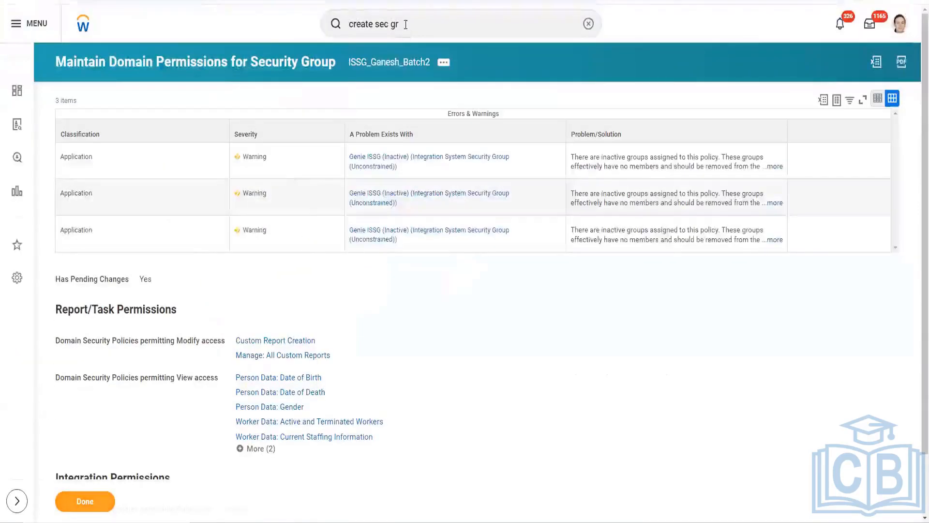
# Step: Search for the Activate Pending Security Policy Changes task and open it
pyautogui.moveTo(406, 24); pyautogui.dragTo(324, 38)
pyautogui.write('A')
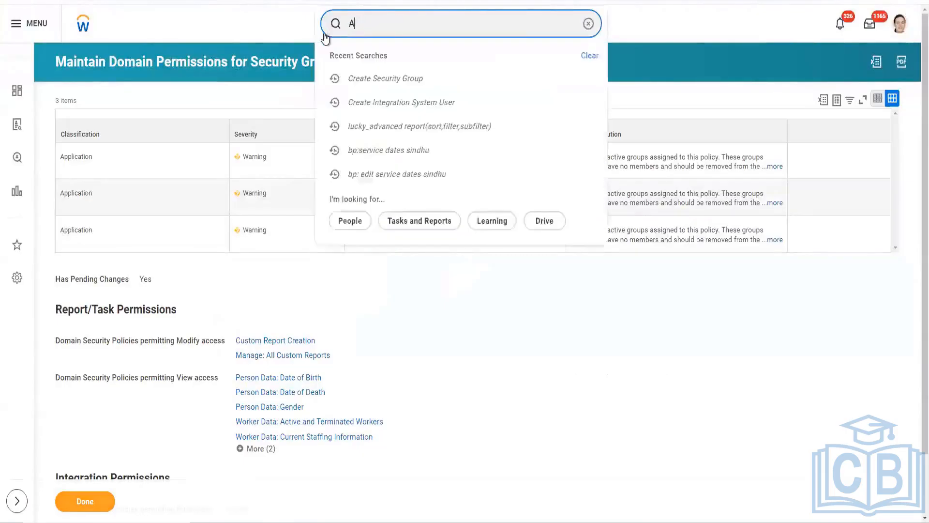
pyautogui.write('ctiva')
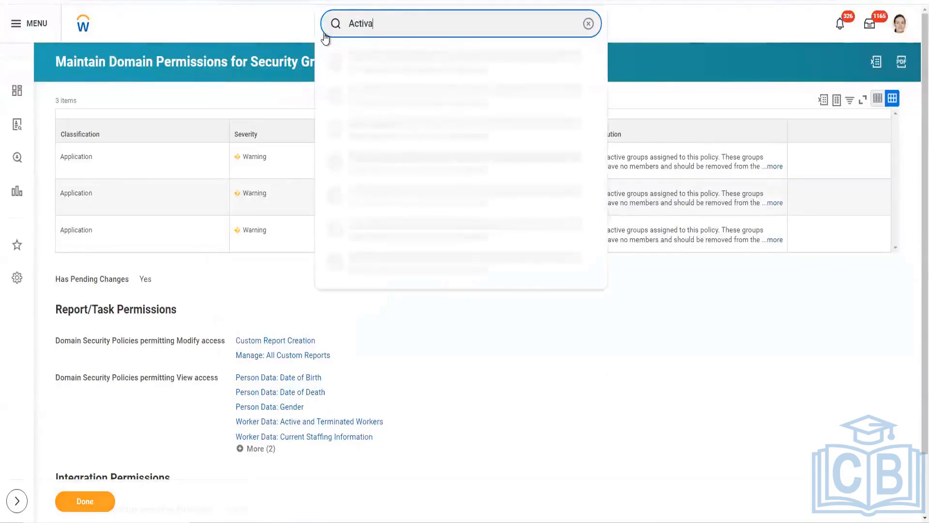
pyautogui.write('te pend')
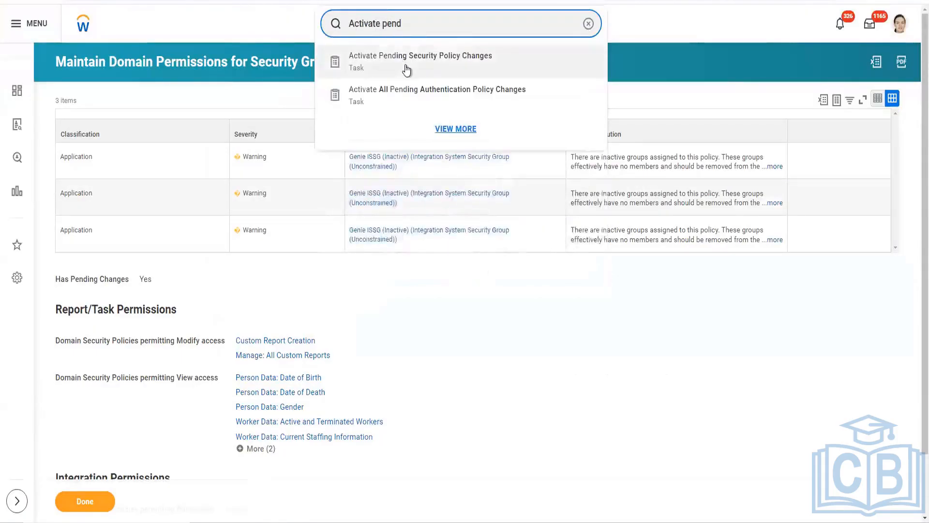
pyautogui.click(406, 70)
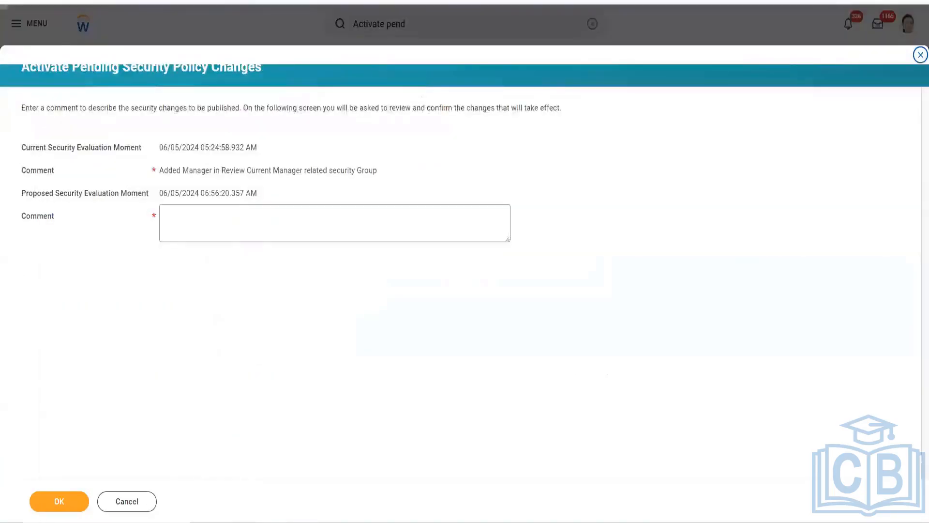
# Step: Enter a comment with the tester's first name and "Testing ISU", and confirm the pending security policy changes
pyautogui.click(290, 222)
pyautogui.write('Ganesh:Test')
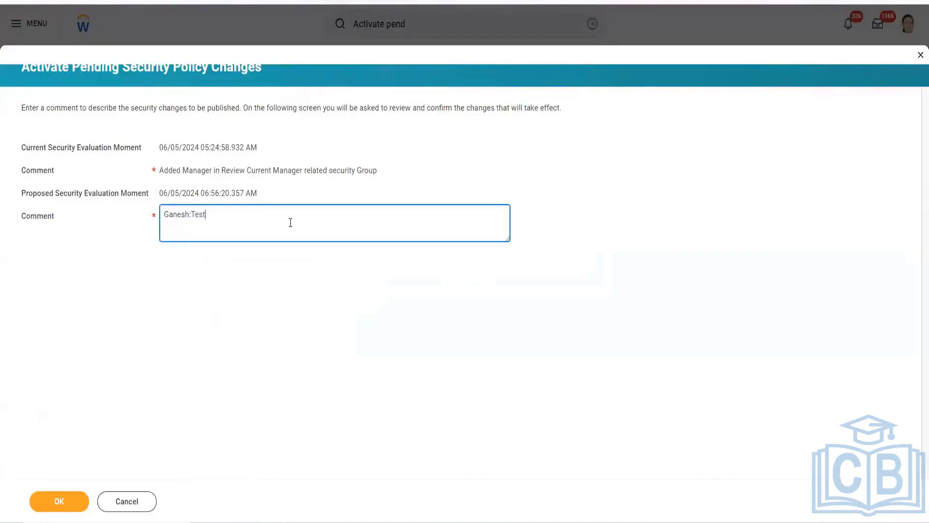
pyautogui.write('ing ISU')
pyautogui.click(82, 500)
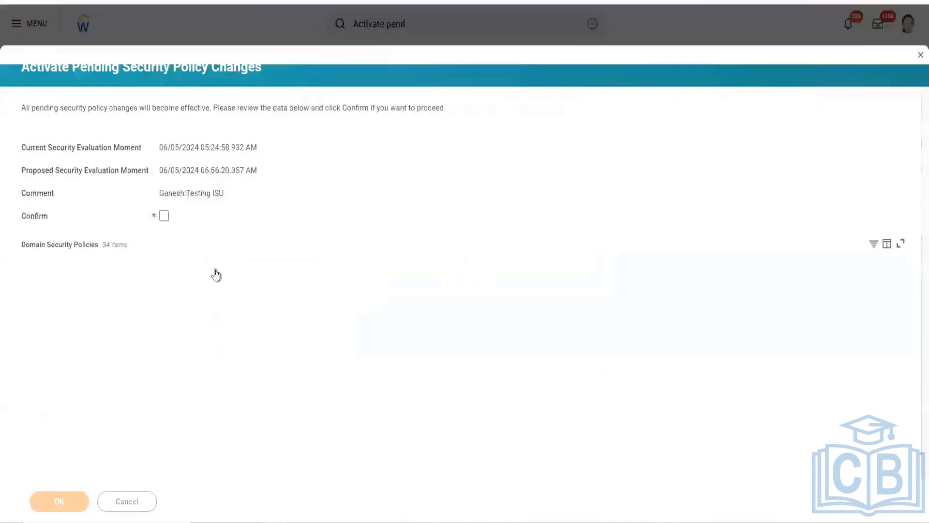
pyautogui.click(164, 215)
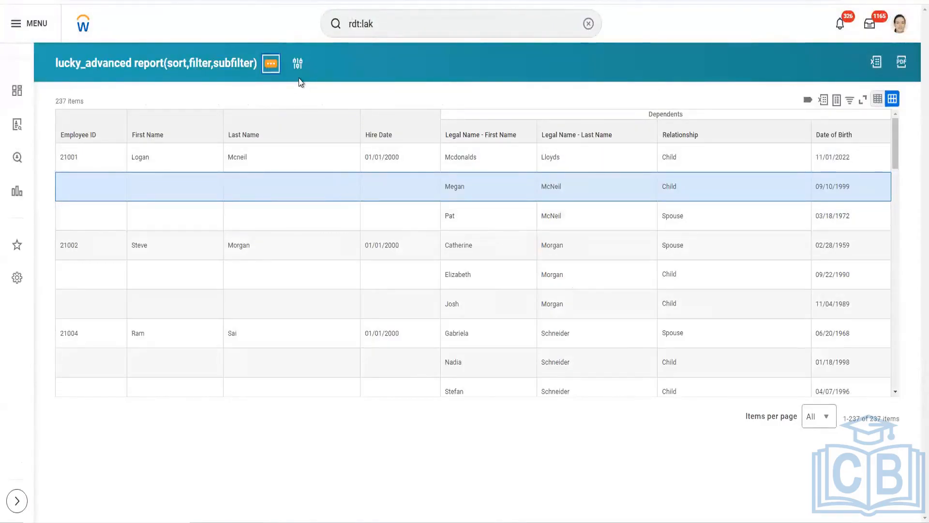
# Step: Open the custom report lucky_advanced report(sort,filter,subfilter) for editing
pyautogui.click(270, 69)
pyautogui.moveTo(331, 112)
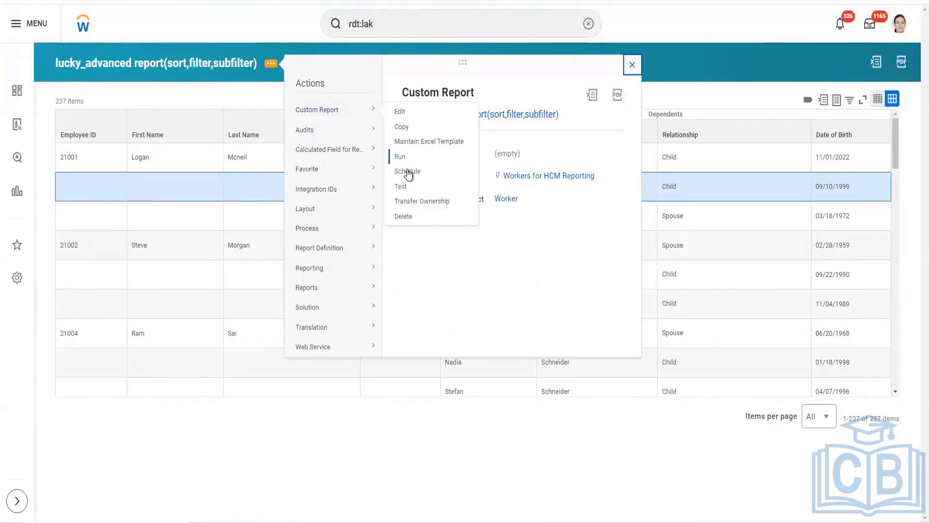
pyautogui.click(404, 114)
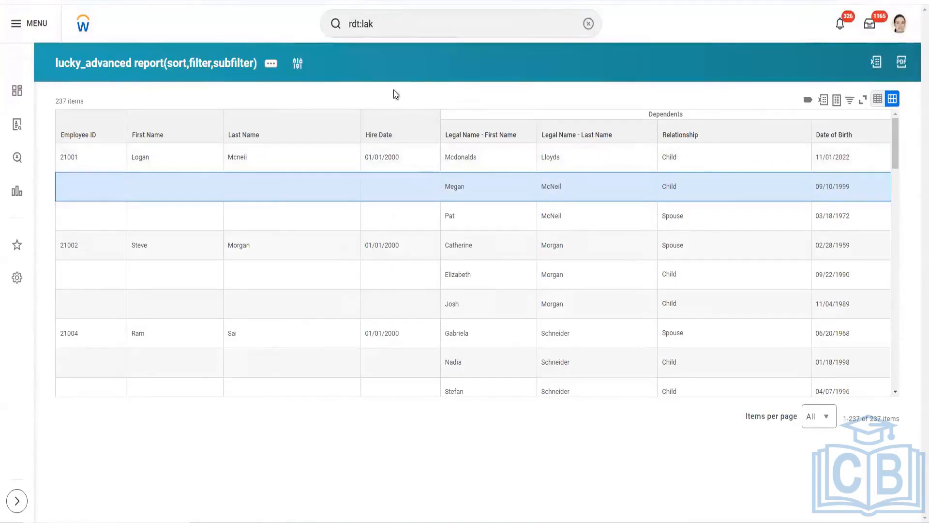
pyautogui.press('super+shift+s')
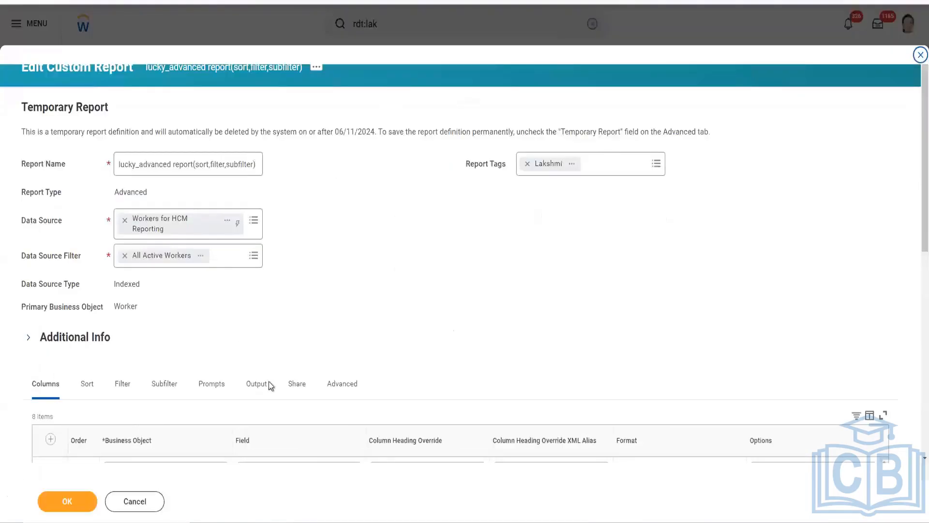
# Step: Set the report definition's sharing option to share with specific authorized groups and users
pyautogui.scroll(-3, 233, 396)
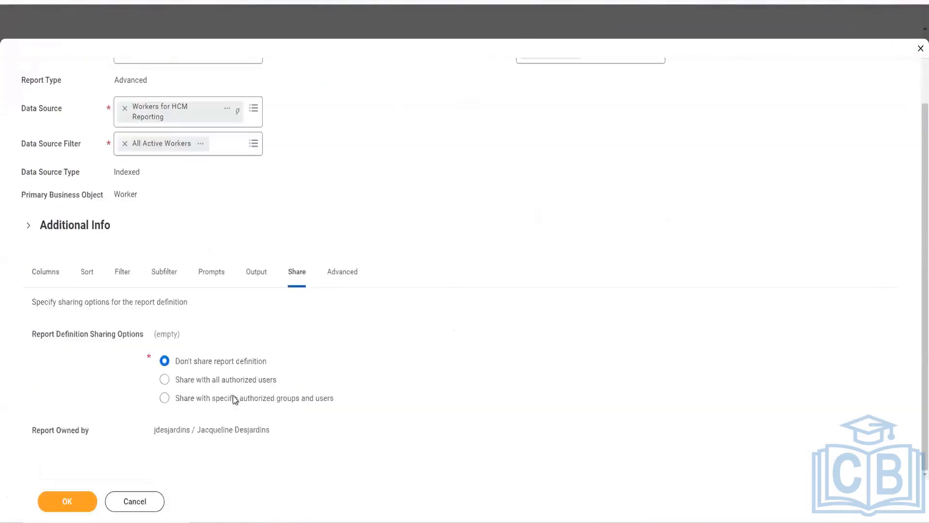
pyautogui.click(240, 398)
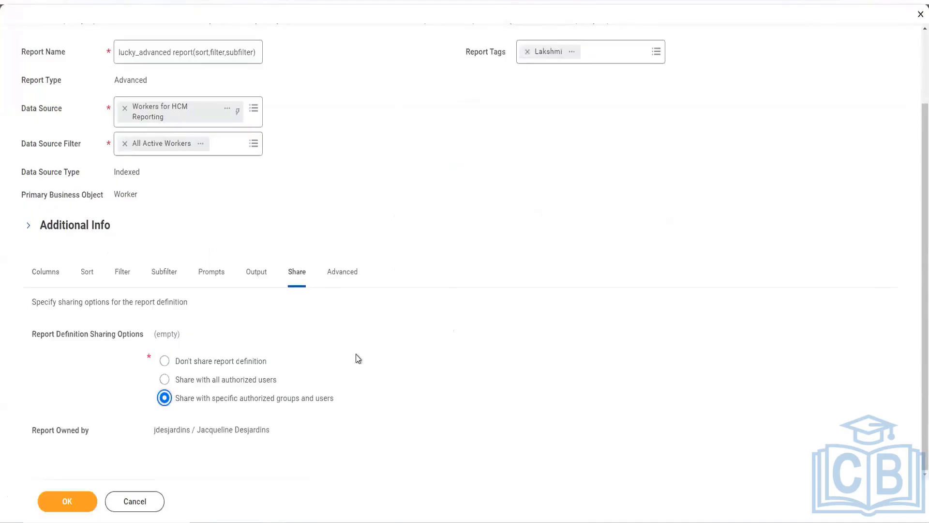
pyautogui.scroll(1, 307, 403)
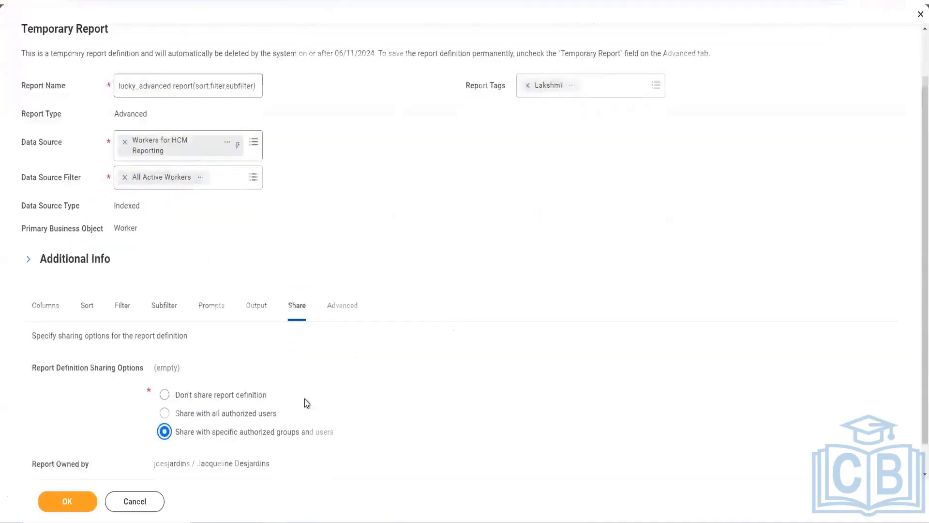
pyautogui.scroll(-1, 306, 403)
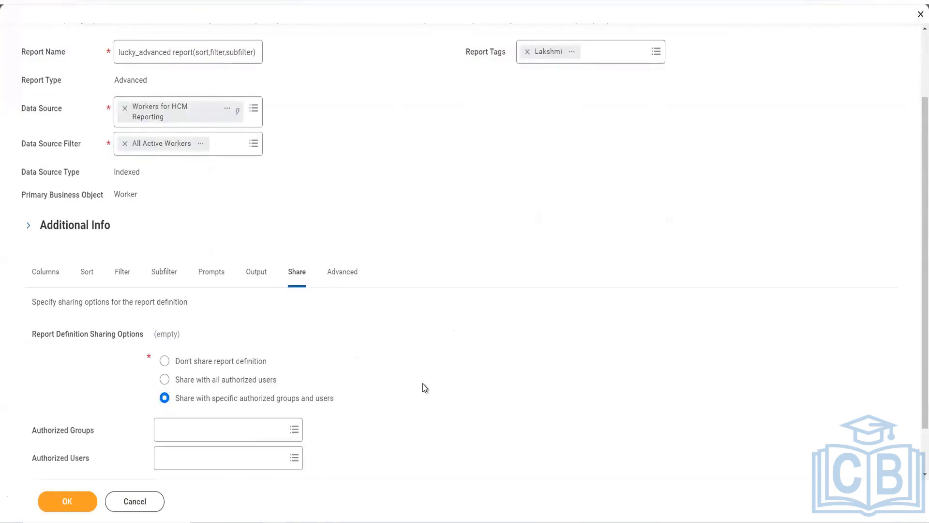
pyautogui.scroll(-2, 242, 417)
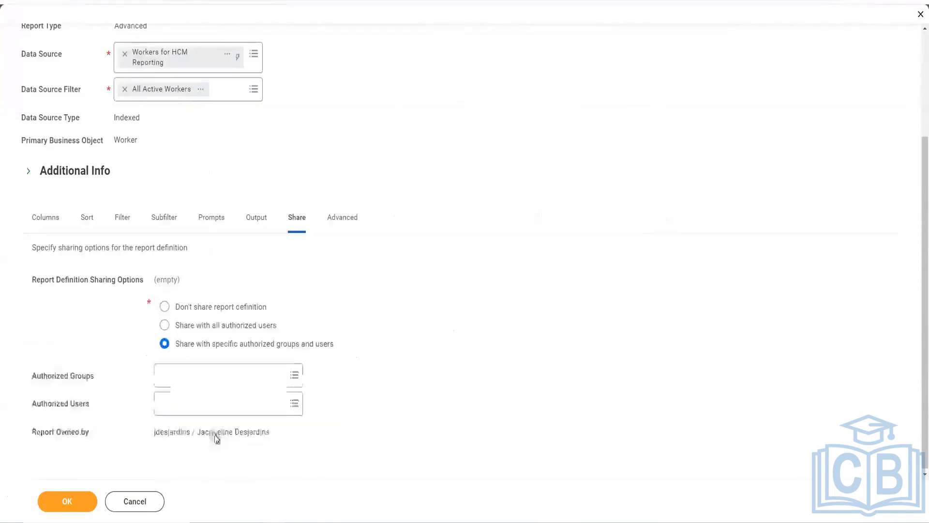
# Step: Add the Batch2 integration system user to the report's authorized users and save the report despite the alerts
pyautogui.click(183, 404)
pyautogui.write('Ga')
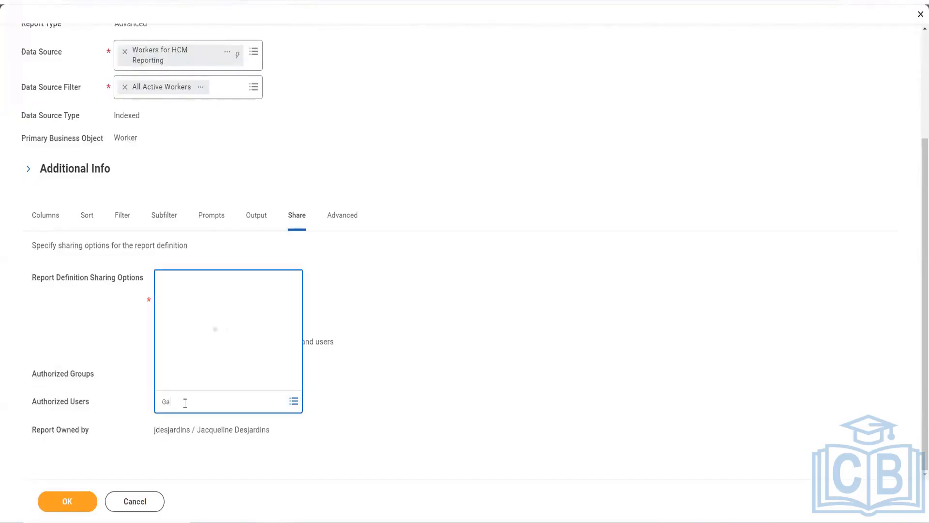
pyautogui.write('ne')
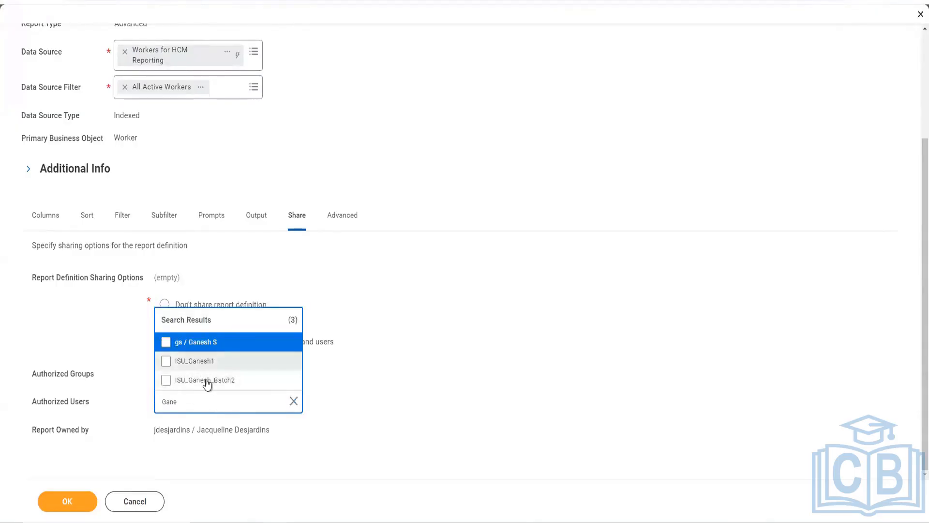
pyautogui.click(206, 382)
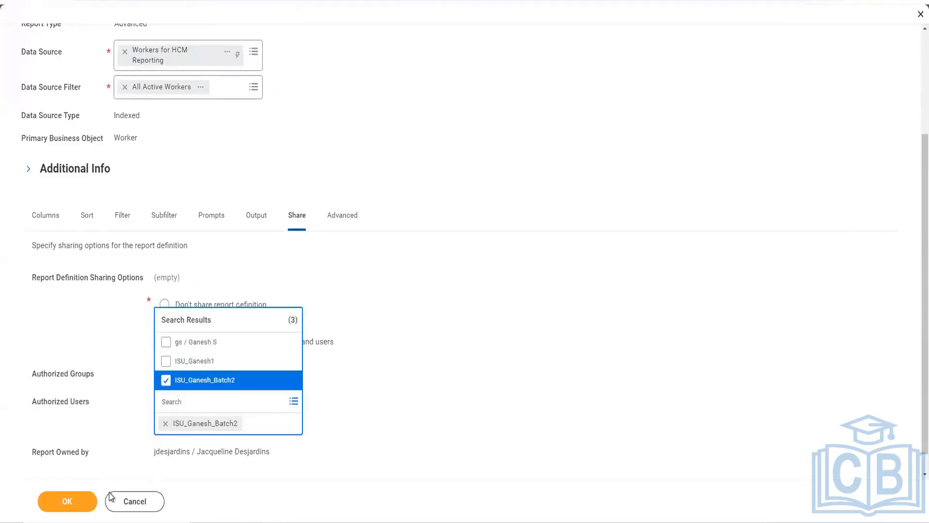
pyautogui.click(87, 503)
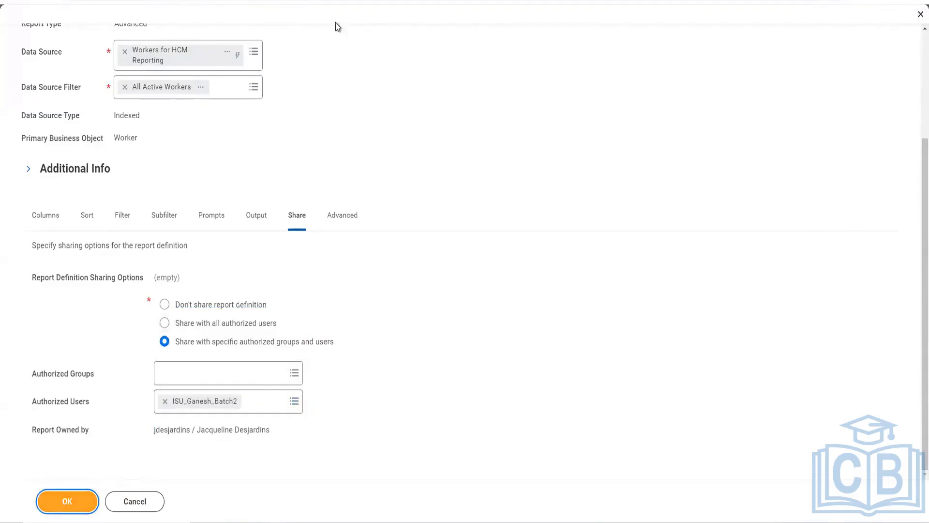
pyautogui.press('Return')
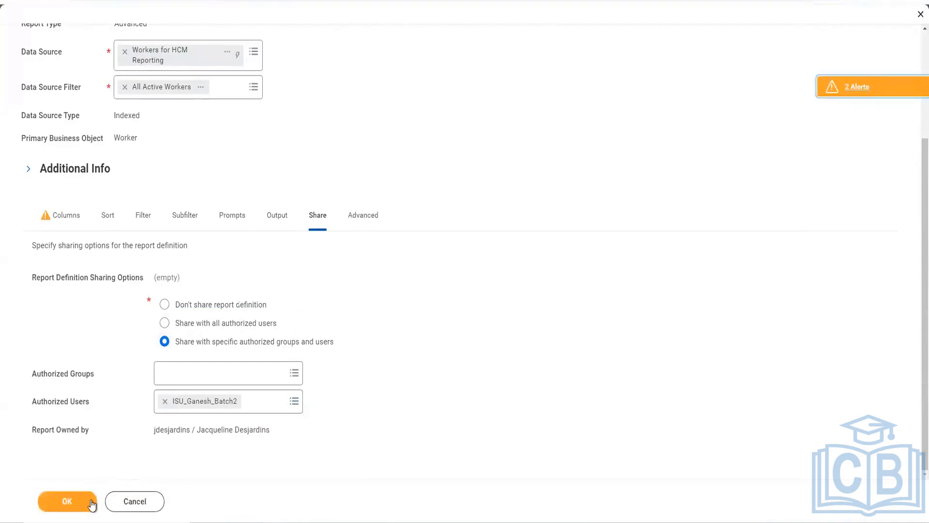
pyautogui.click(90, 501)
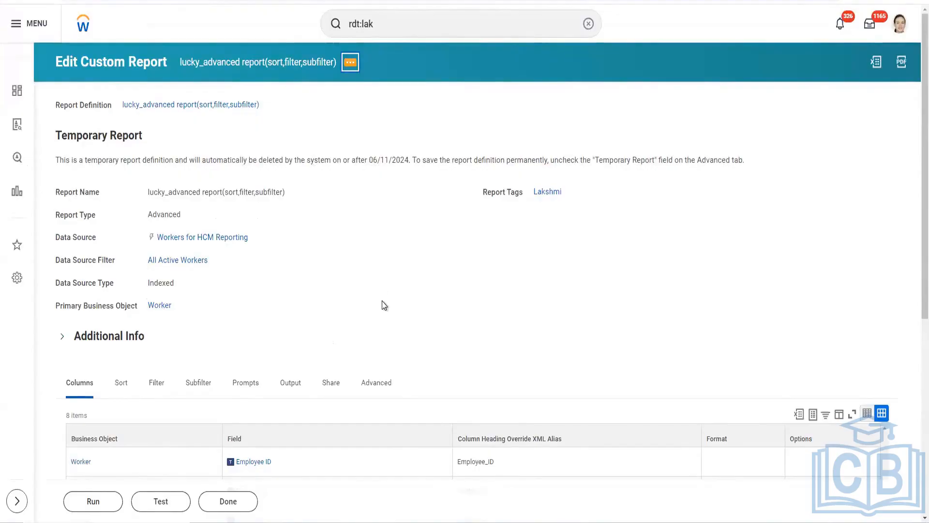
# Step: Open the report's web service View URLs task in a new tab
pyautogui.click(355, 68)
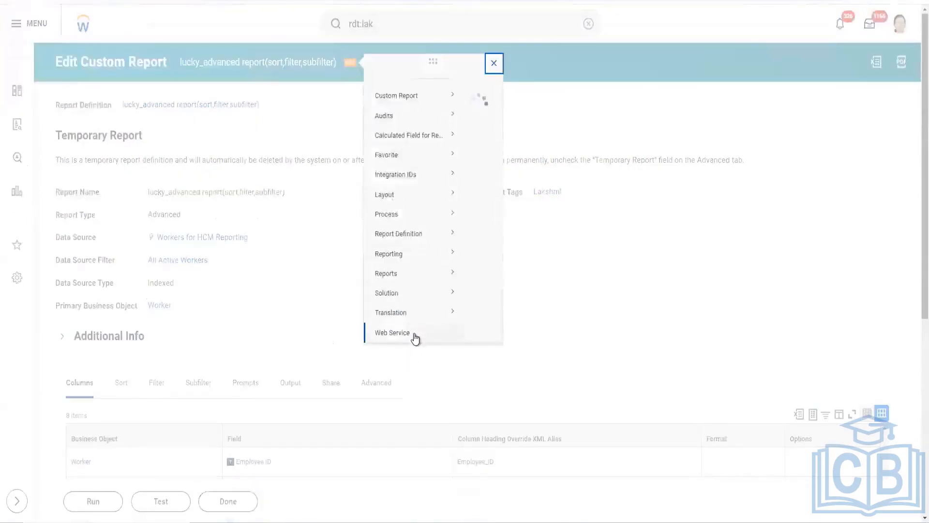
pyautogui.moveTo(417, 346)
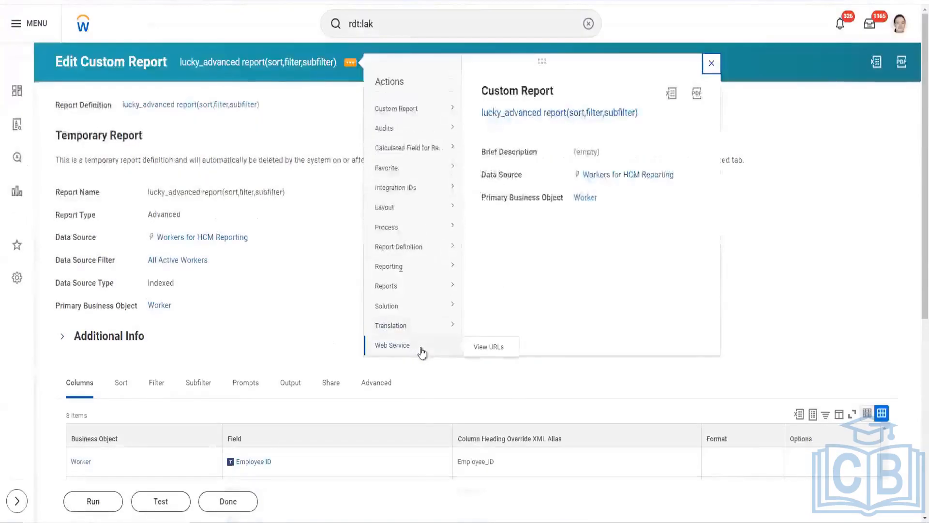
pyautogui.rightClick(493, 350)
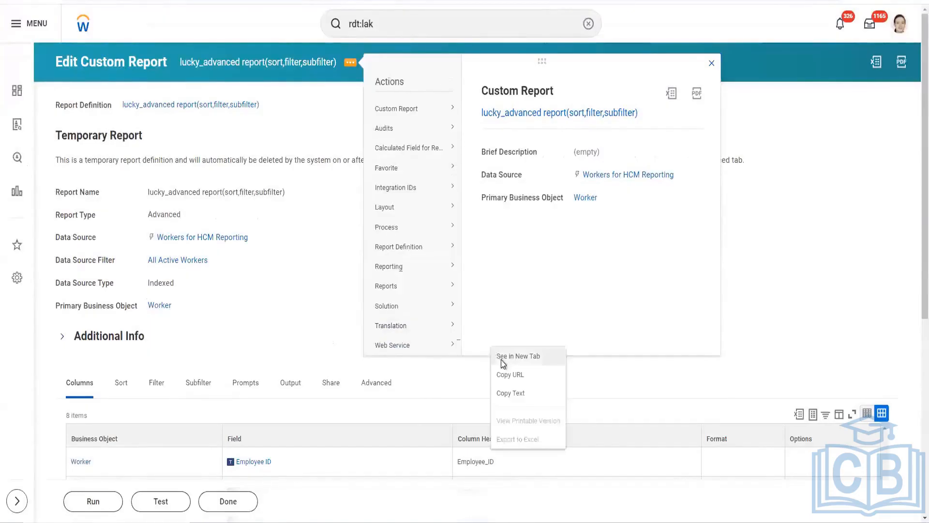
pyautogui.click(499, 358)
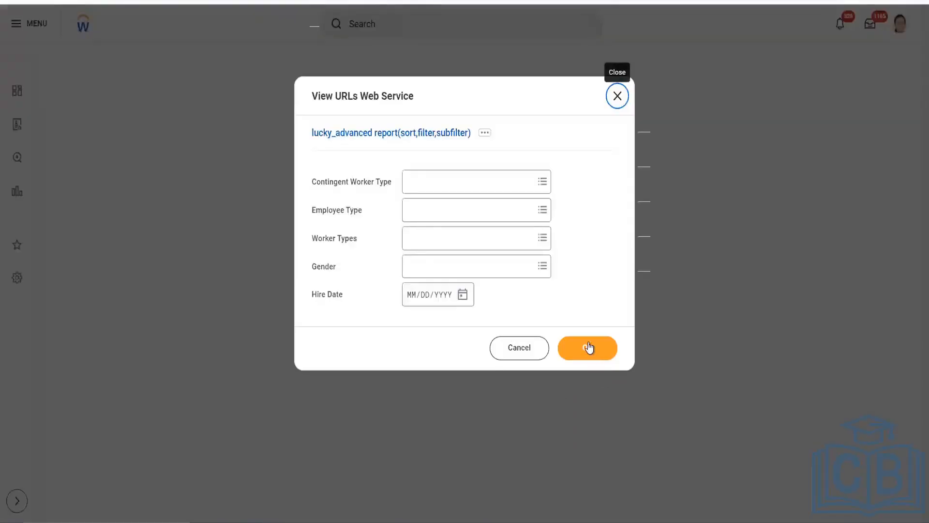
# Step: Display the report's web service URLs with all prompts left blank and load the Workday XML REST URL in a new browser tab
pyautogui.click(600, 346)
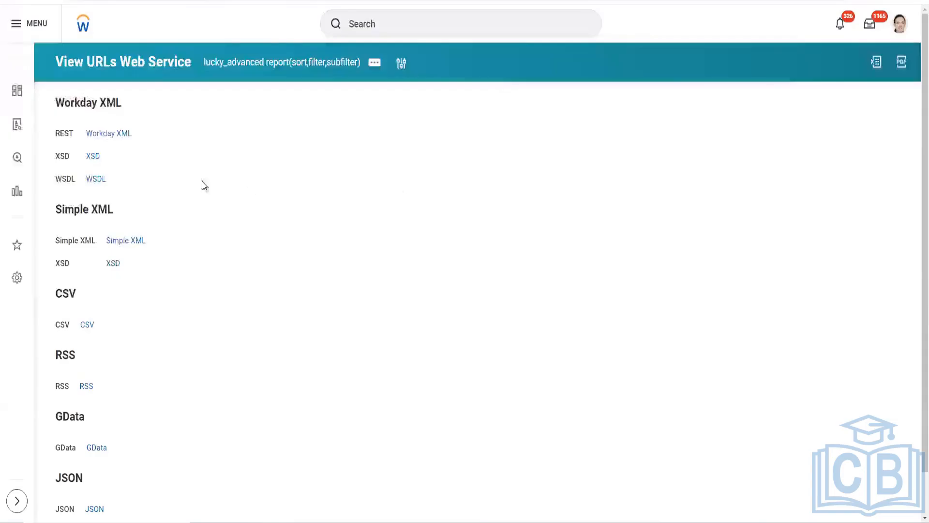
pyautogui.rightClick(116, 138)
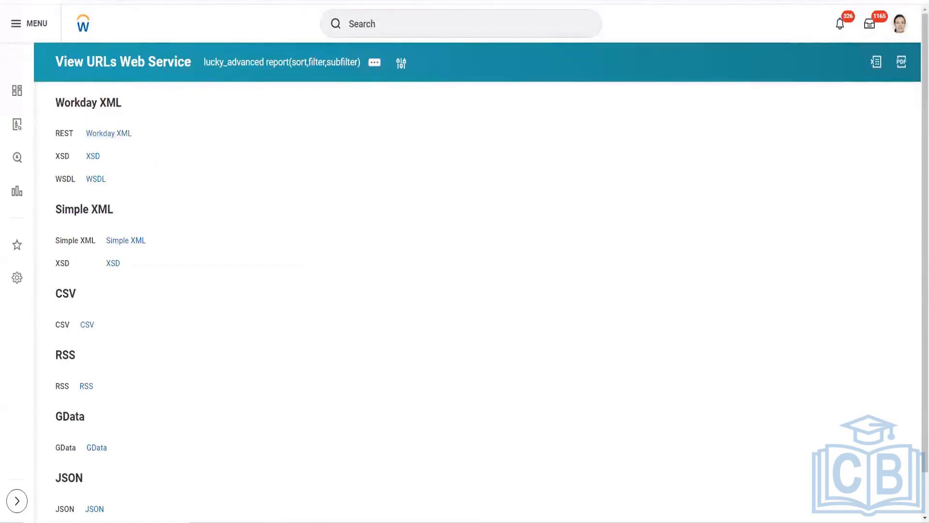
pyautogui.hotkey('ctrl', 't')
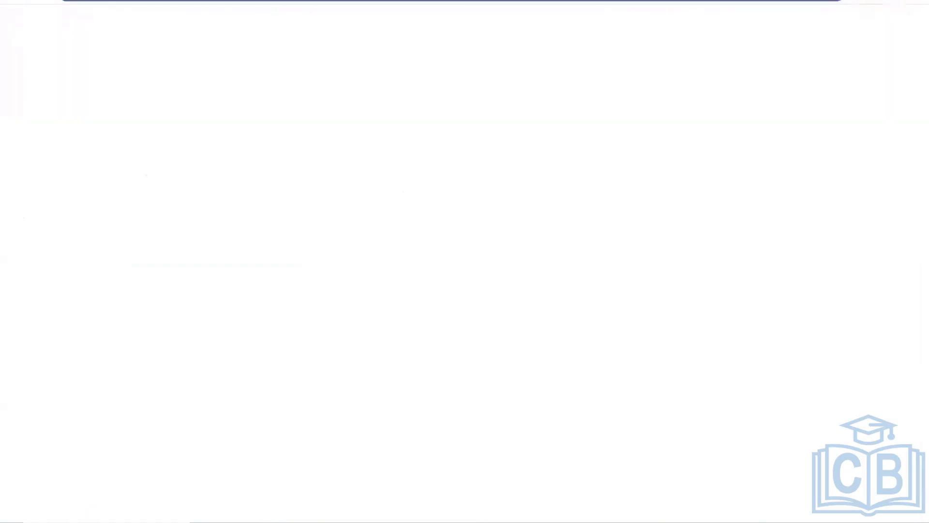
pyautogui.write('Workday XML')
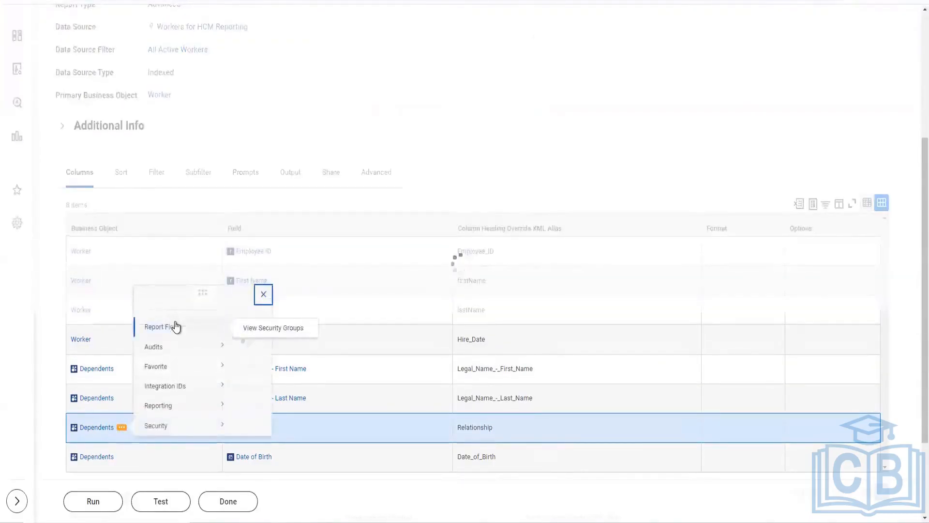
# Step: View the security of the Dependents report field and copy the policy name Worker Data: Beneficiaries and Dependents
pyautogui.moveTo(200, 425)
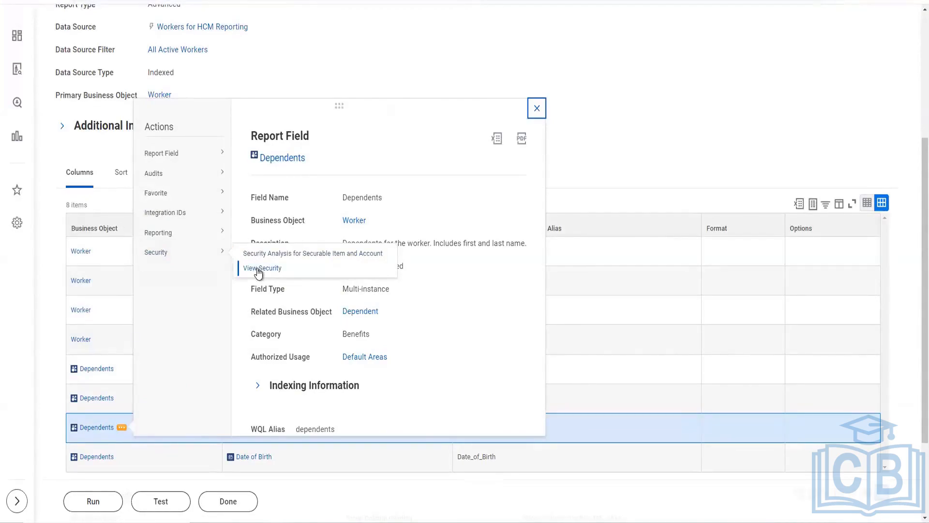
pyautogui.click(261, 271)
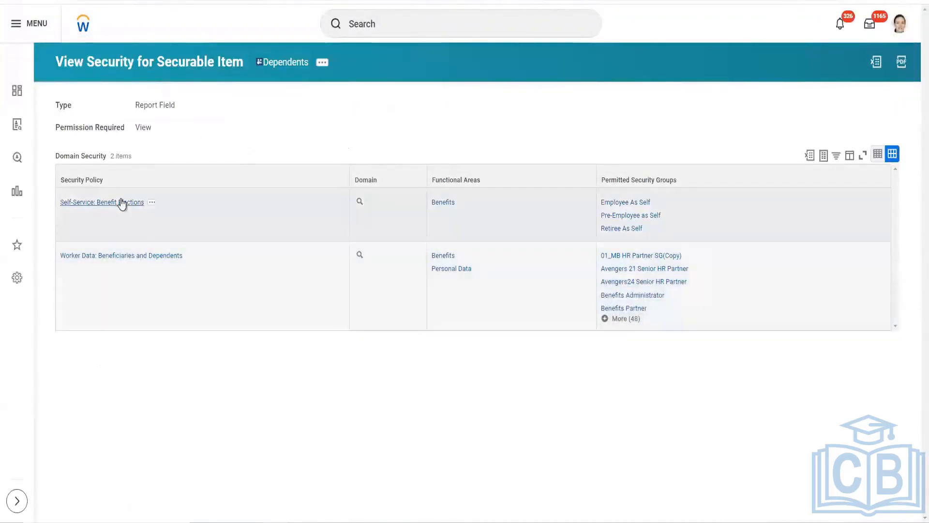
pyautogui.rightClick(142, 256)
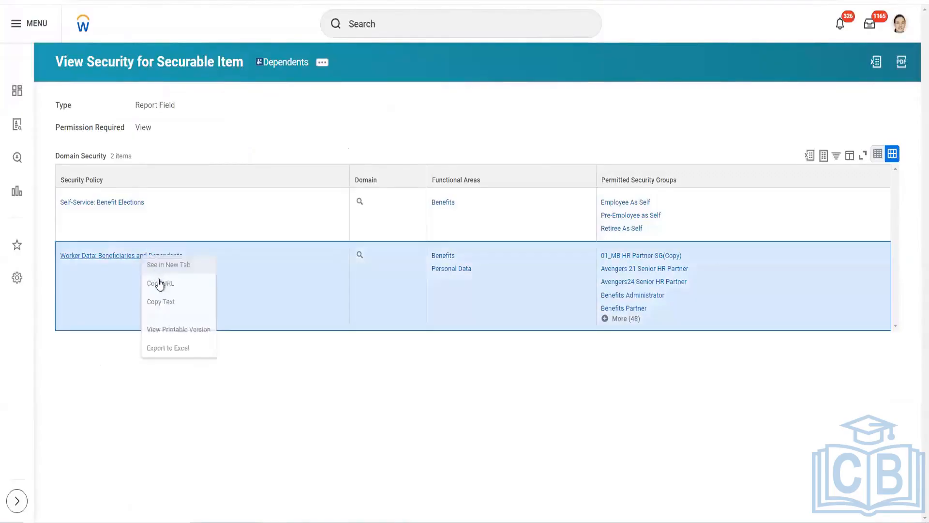
pyautogui.click(161, 301)
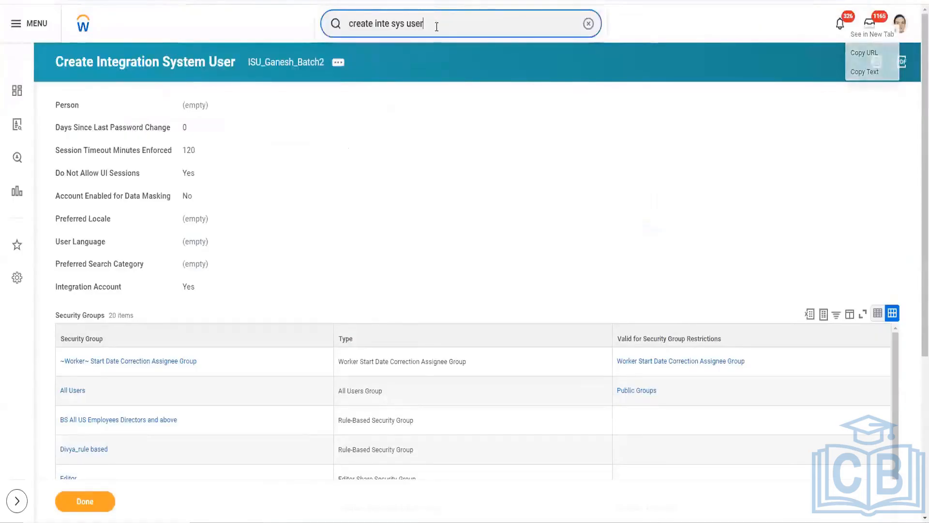
# Step: Run the View Security Group report for the Batch2 integration system security group
pyautogui.moveTo(435, 25); pyautogui.dragTo(335, 24)
pyautogui.write('vi')
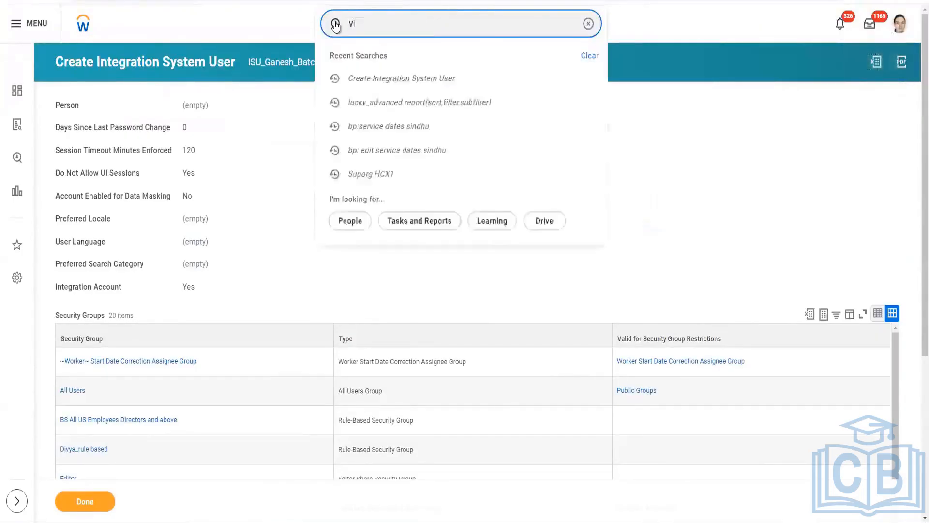
pyautogui.write('ew sec gr')
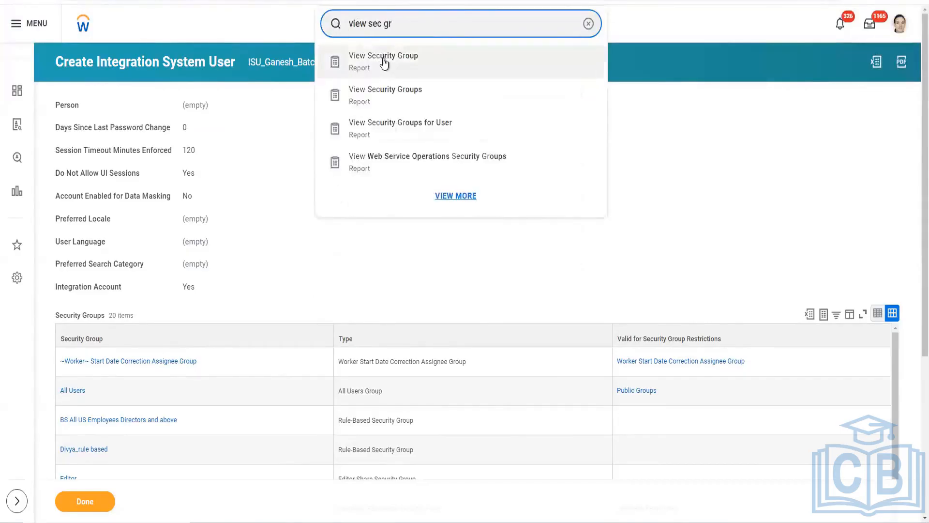
pyautogui.click(382, 62)
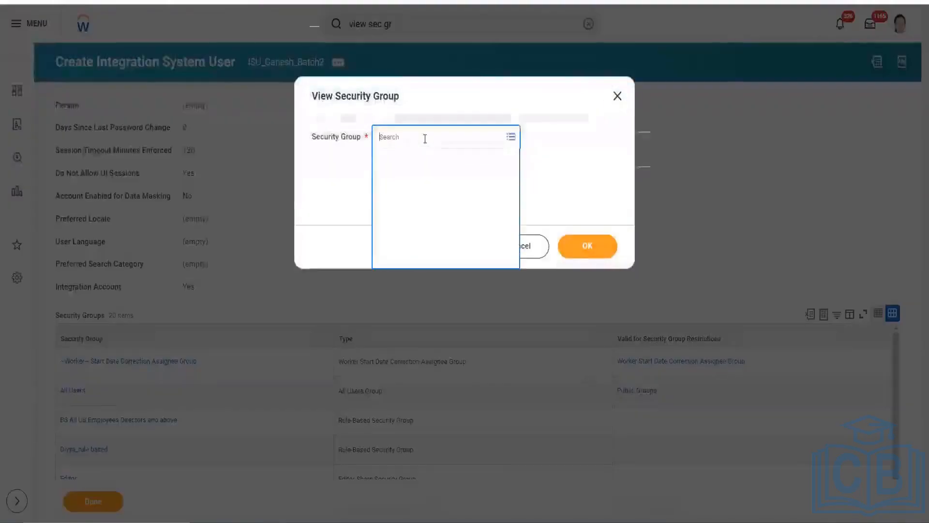
pyautogui.write('Ganesh')
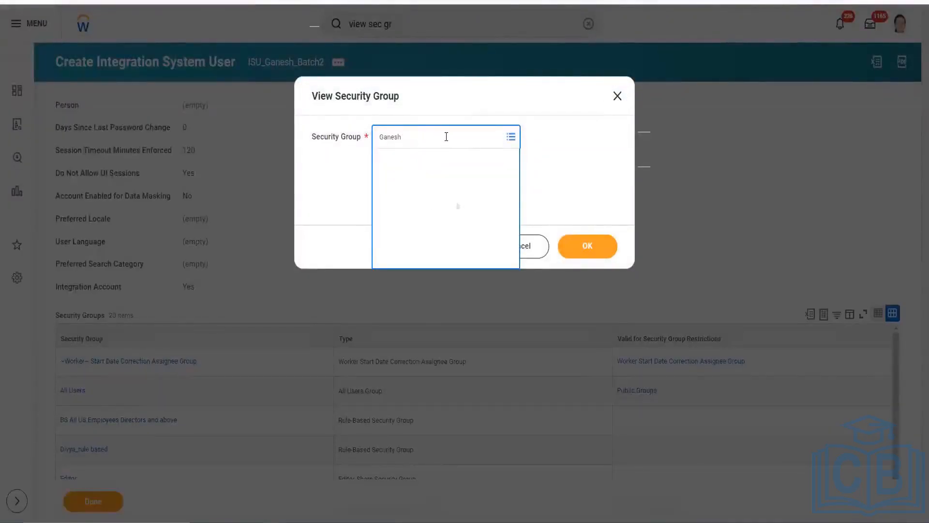
pyautogui.click(435, 181)
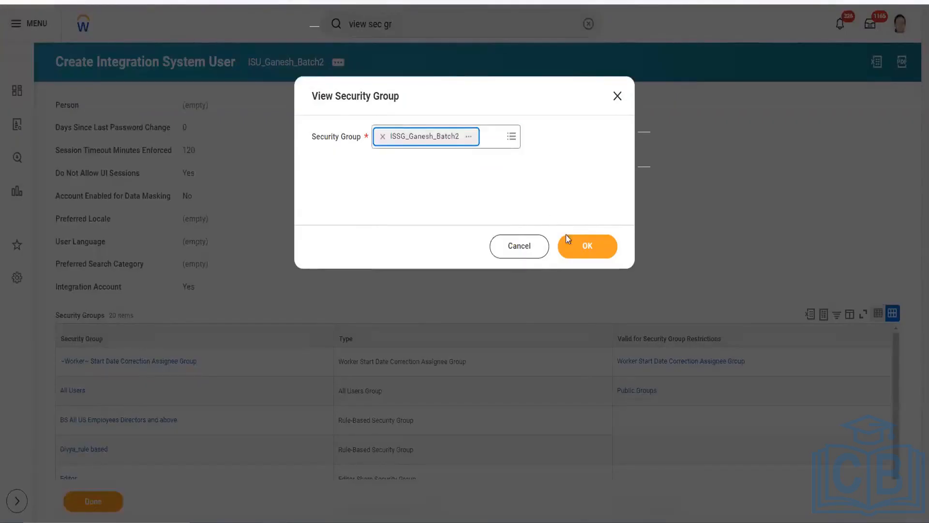
pyautogui.click(579, 256)
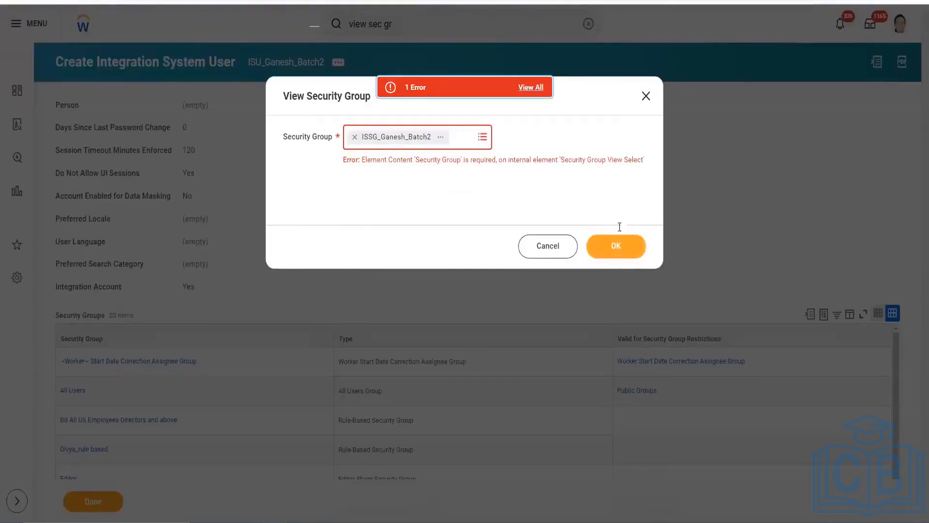
pyautogui.click(624, 247)
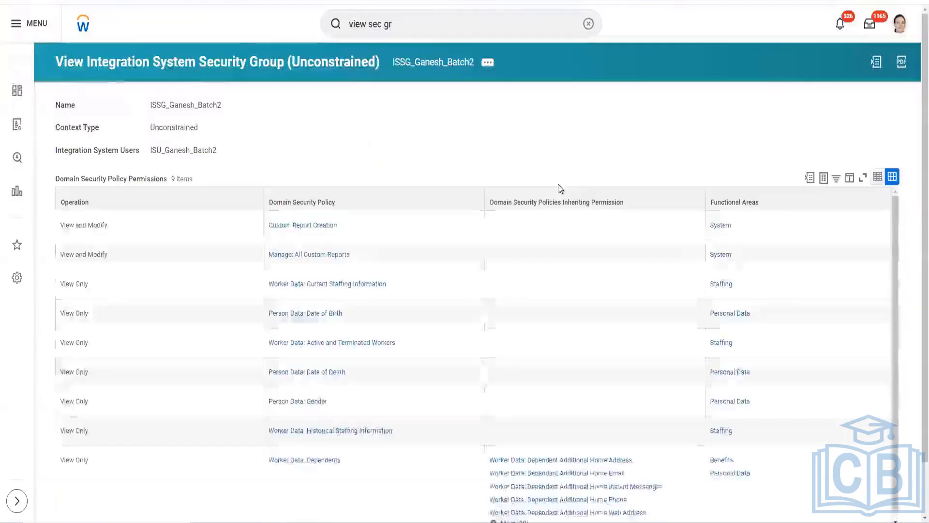
# Step: Add Worker Data: Beneficiaries and Dependents to the security group's domain policies permitting View access and save the permissions
pyautogui.click(489, 64)
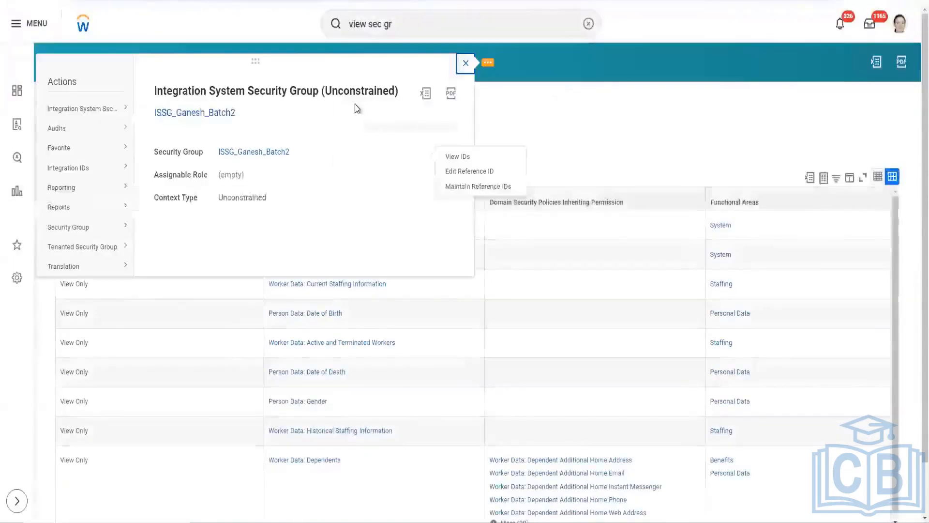
pyautogui.moveTo(108, 111)
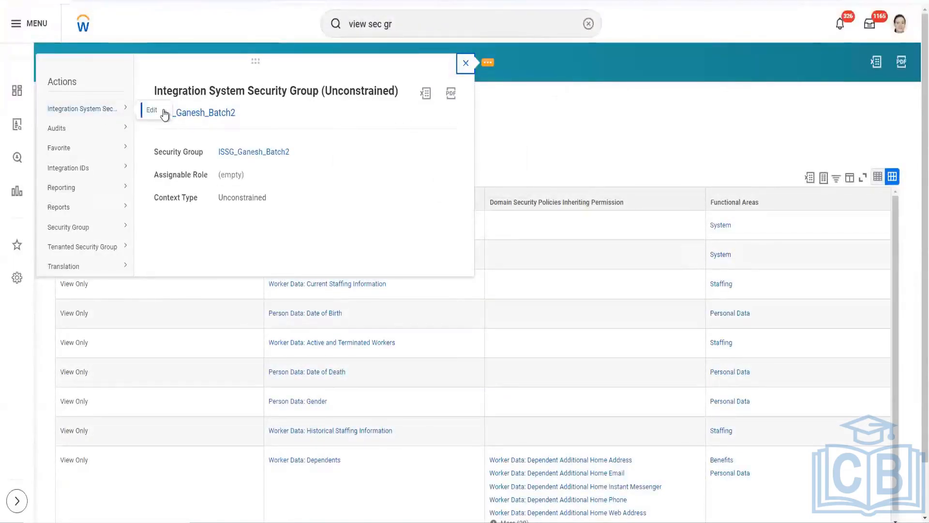
pyautogui.moveTo(103, 227)
pyautogui.click(171, 231)
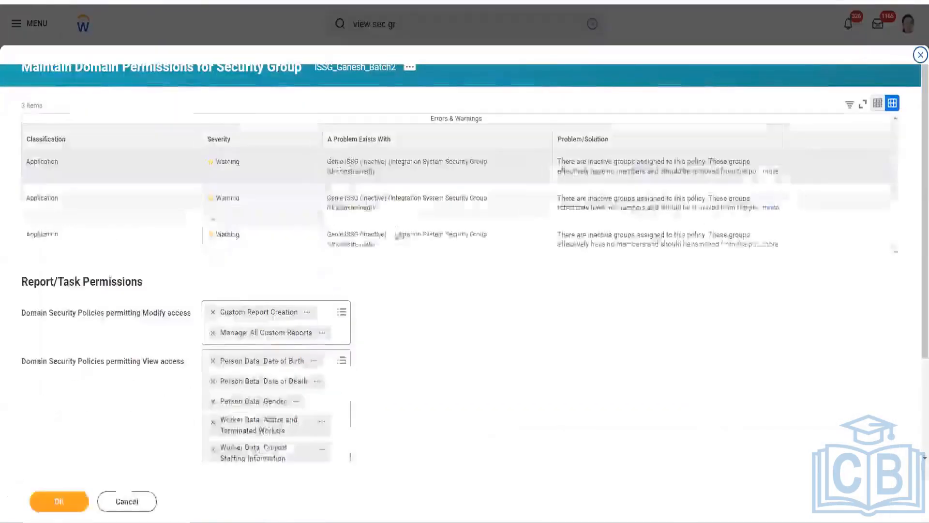
pyautogui.scroll(-3, 387, 274)
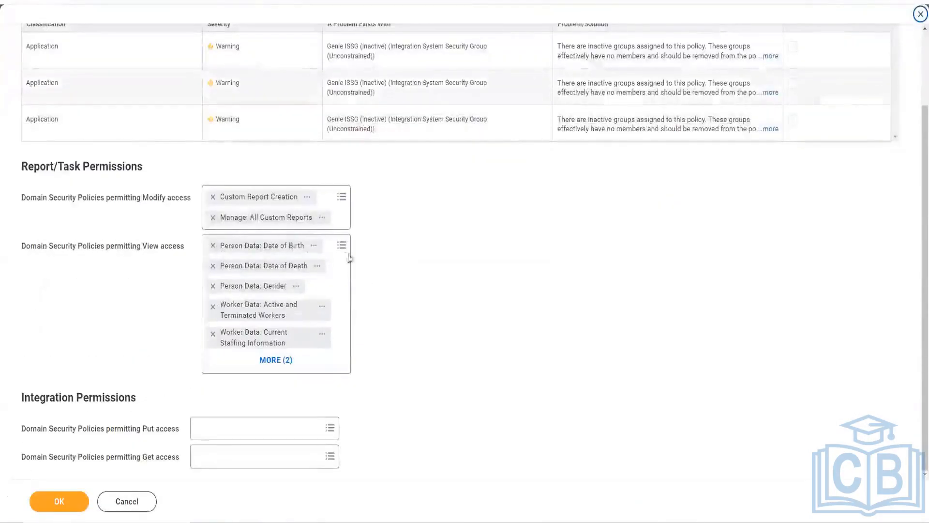
pyautogui.click(332, 248)
pyautogui.write('Worker Data: Beneficiaries and Dependents')
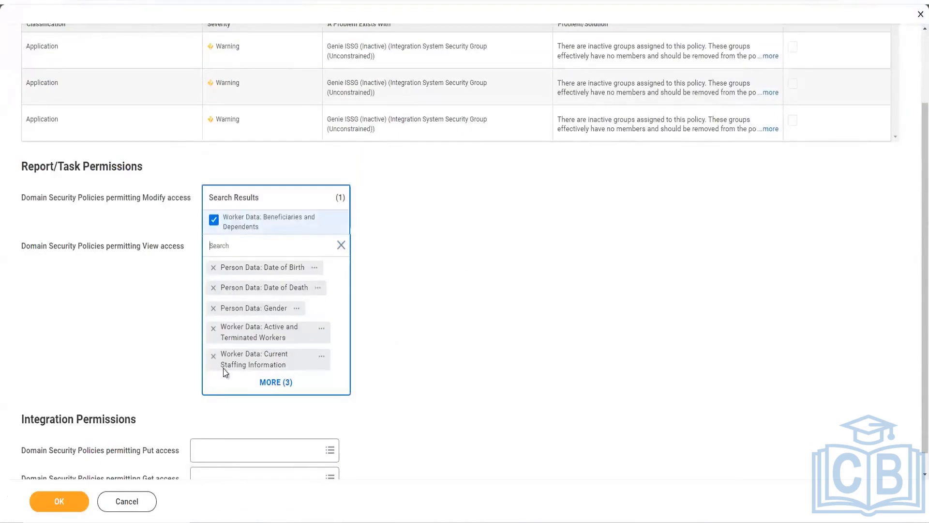
pyautogui.click(48, 497)
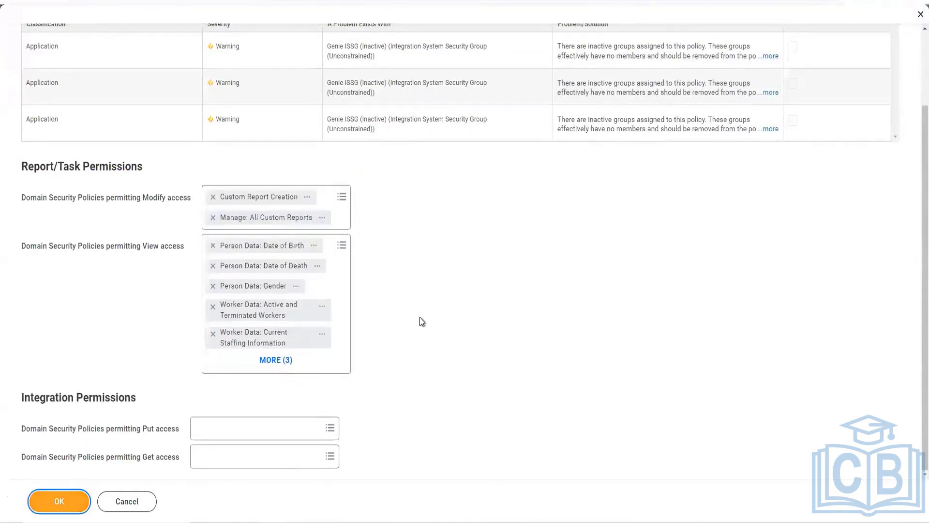
pyautogui.click(59, 506)
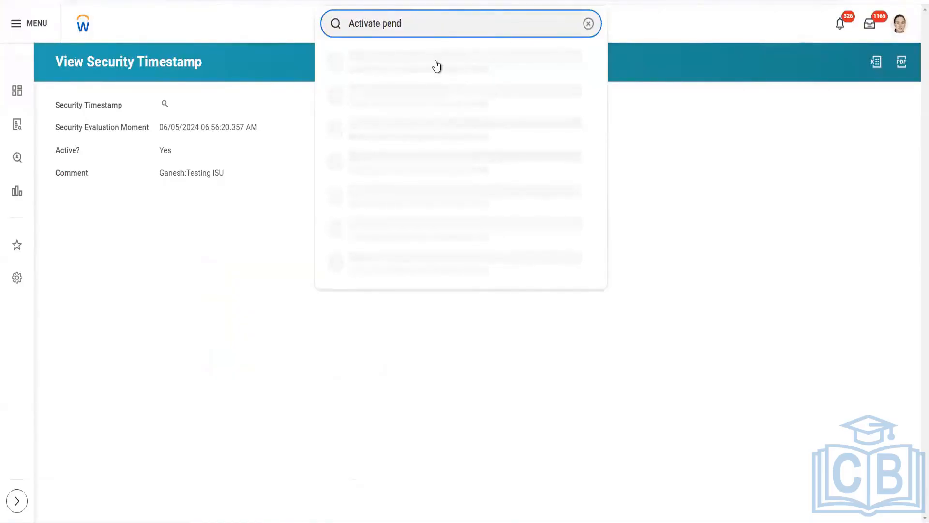
# Step: Activate the pending security policy changes with a comment giving the author's first name and "Testing ISU", and confirm the activation
pyautogui.click(437, 56)
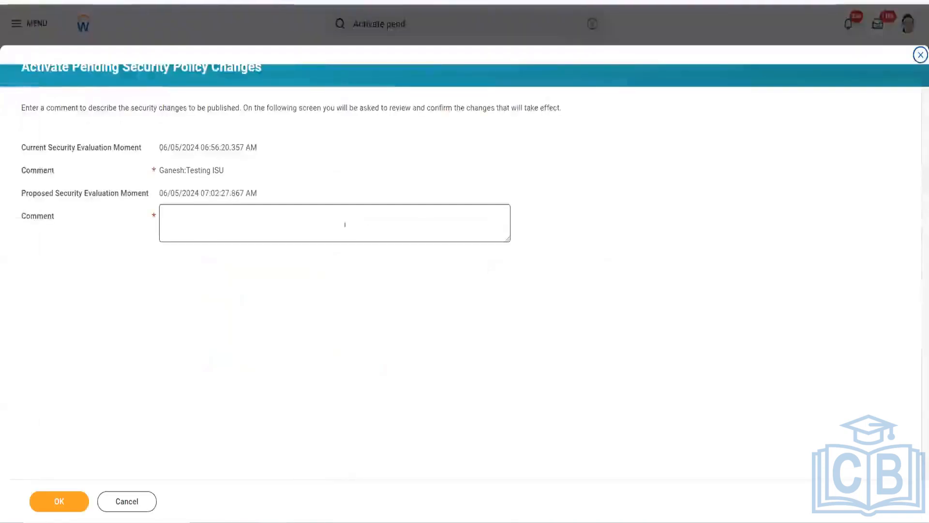
pyautogui.click(220, 230)
pyautogui.write('G')
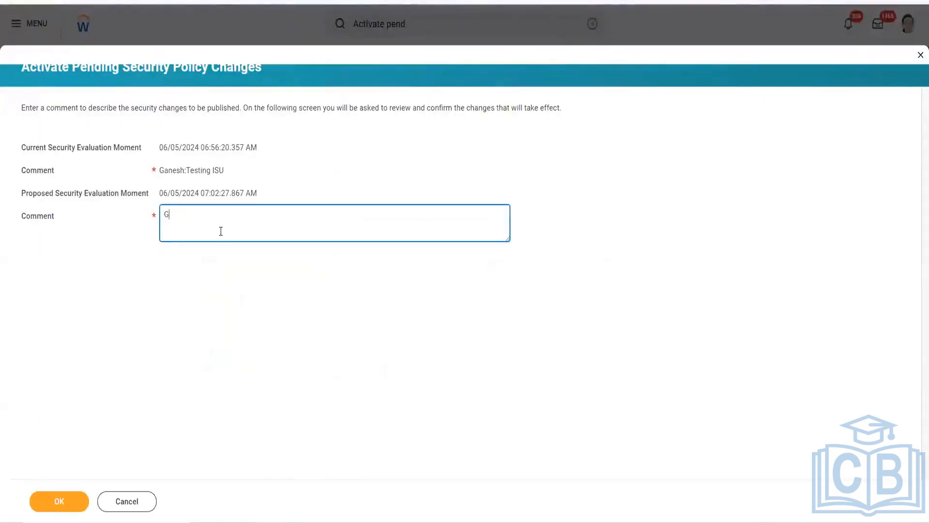
pyautogui.write('anesh')
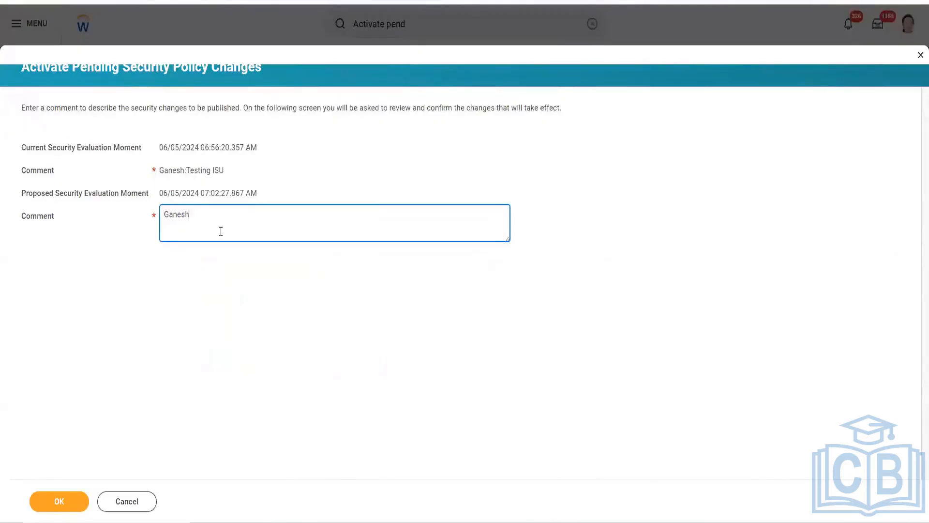
pyautogui.write(': Testing')
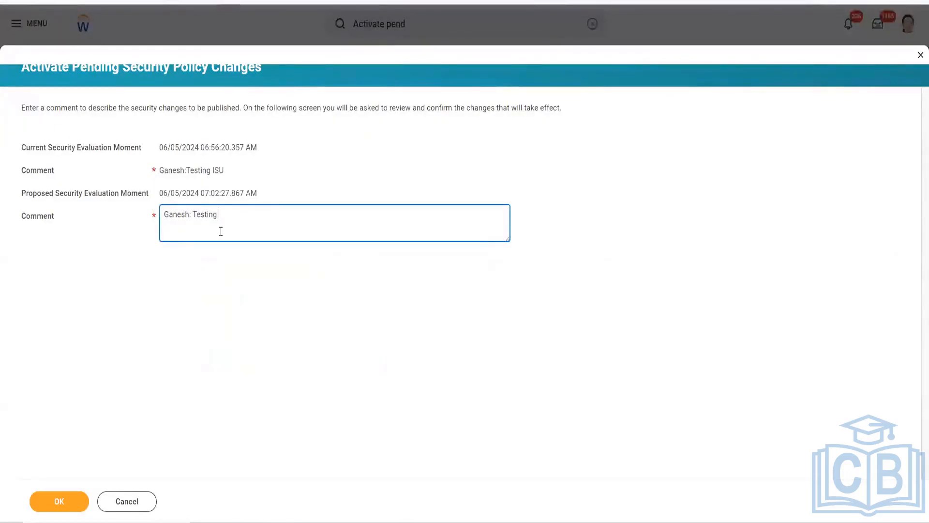
pyautogui.write(' D')
pyautogui.press('BackSpace')
pyautogui.write('ISu')
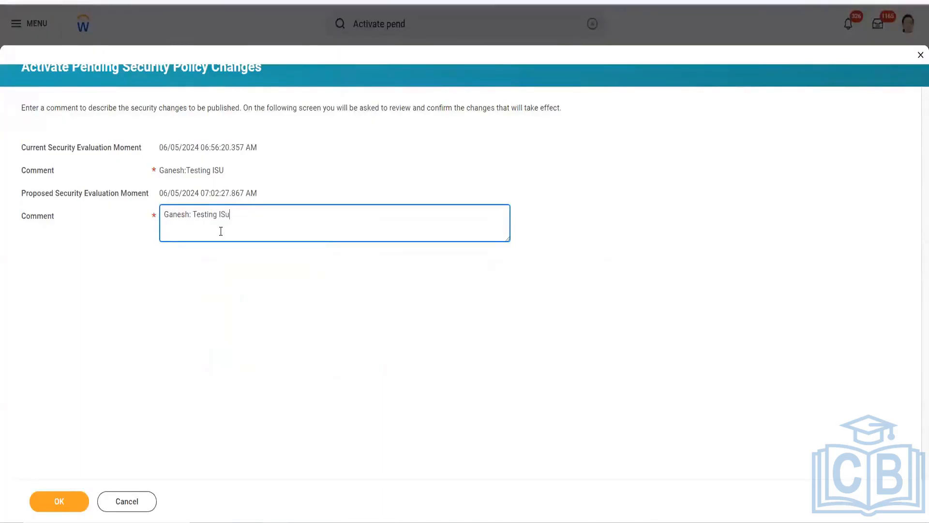
pyautogui.press('BackSpace')
pyautogui.write('U')
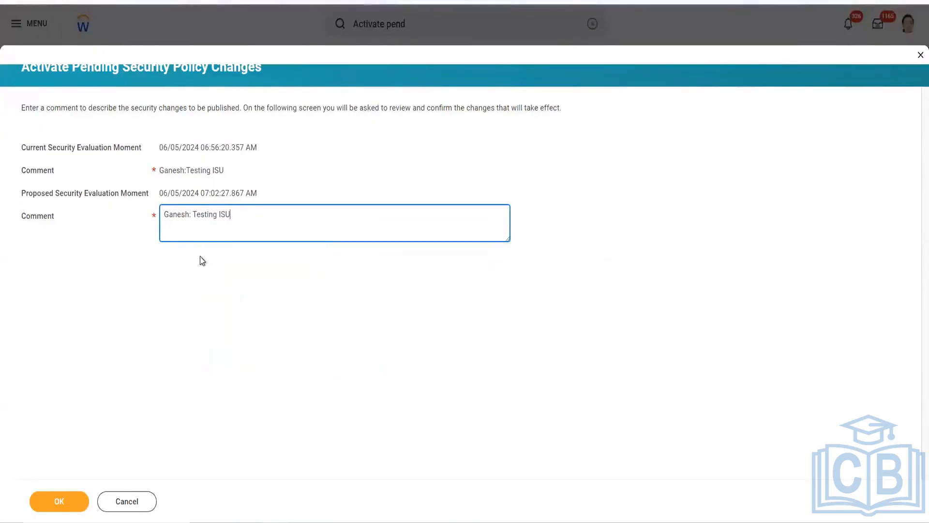
pyautogui.click(45, 503)
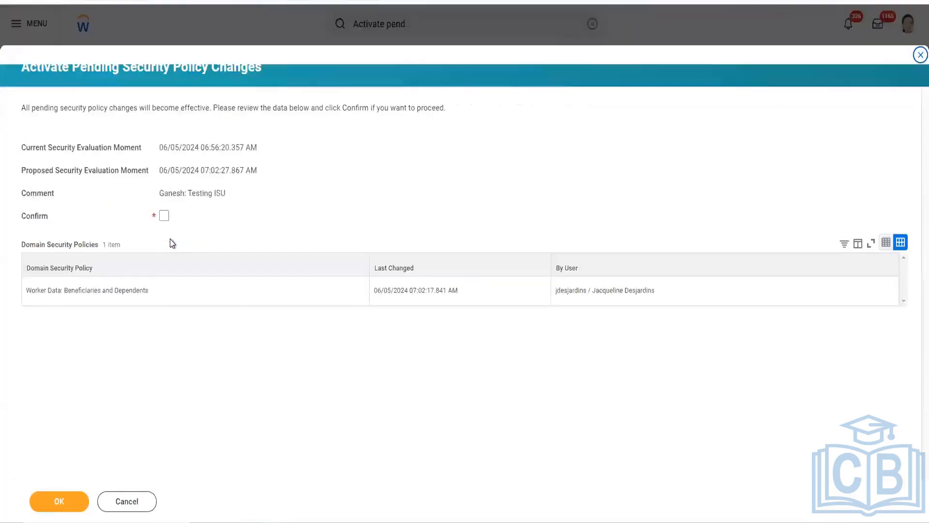
pyautogui.click(163, 216)
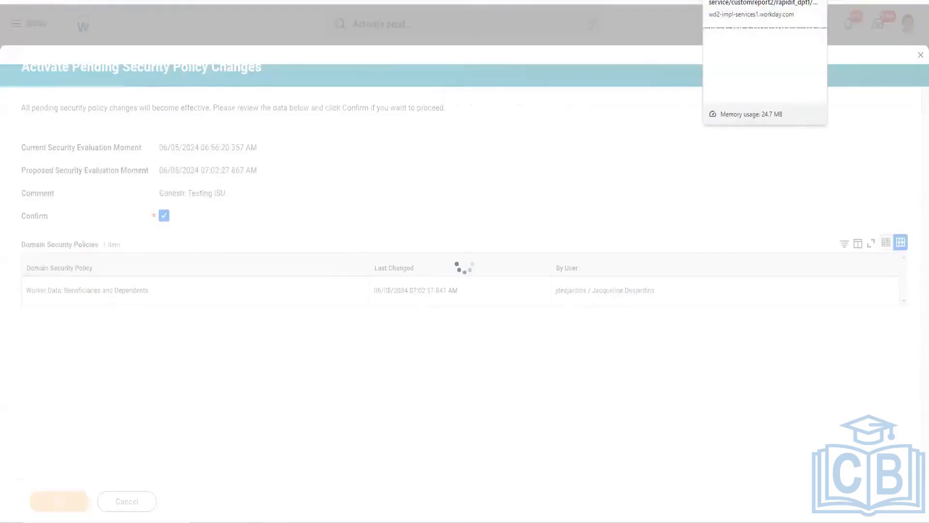
# Step: Switch to the browser tab with the report's Workday XML output and examine the worker entries and their dependents groups
pyautogui.click(745, 0)
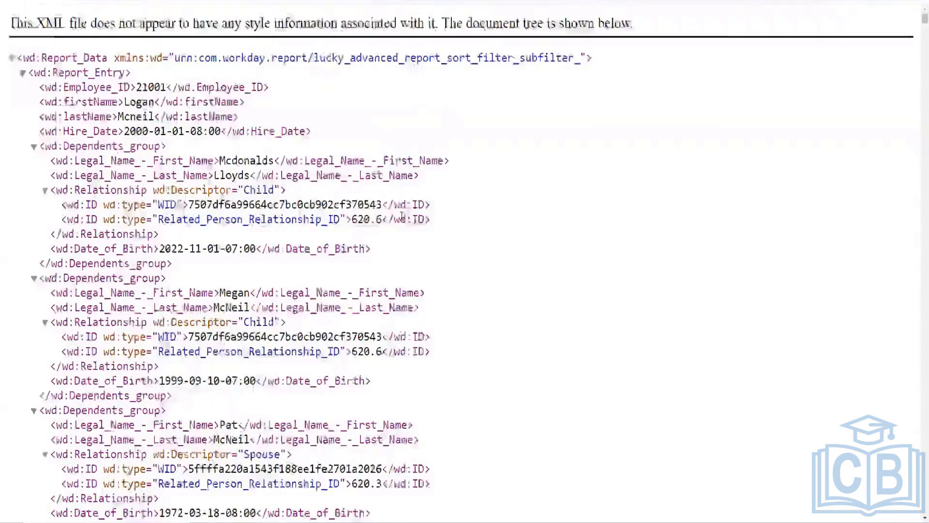
pyautogui.scroll(-1, 403, 219)
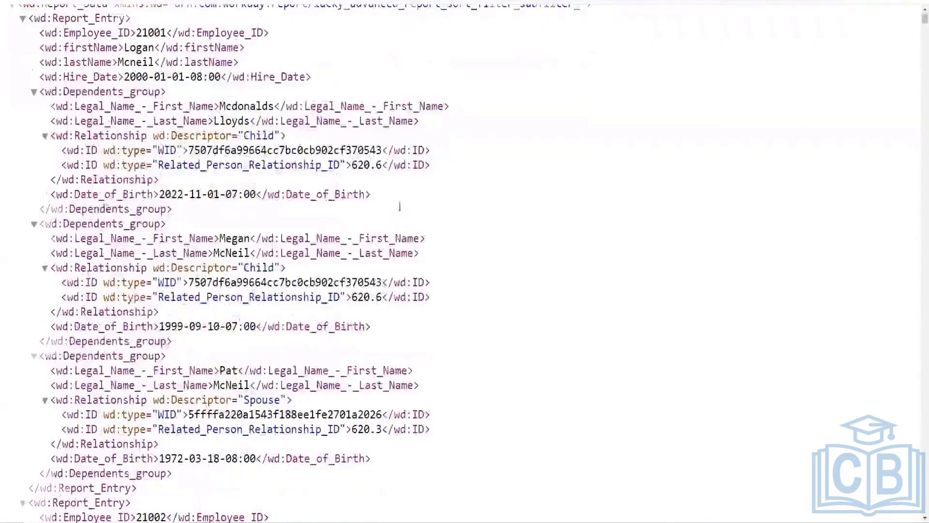
pyautogui.scroll(1, 400, 210)
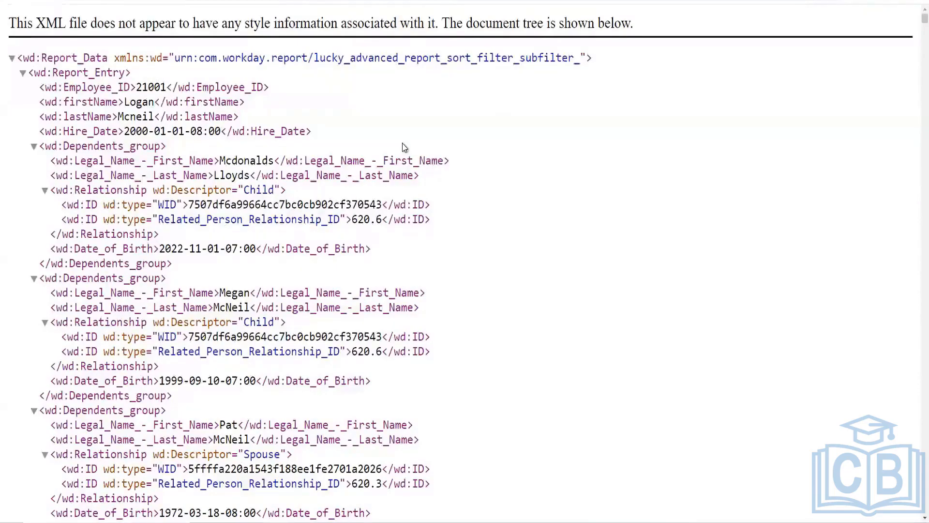
pyautogui.scroll(-1, 532, 154)
pyautogui.scroll(-1, 203, 227)
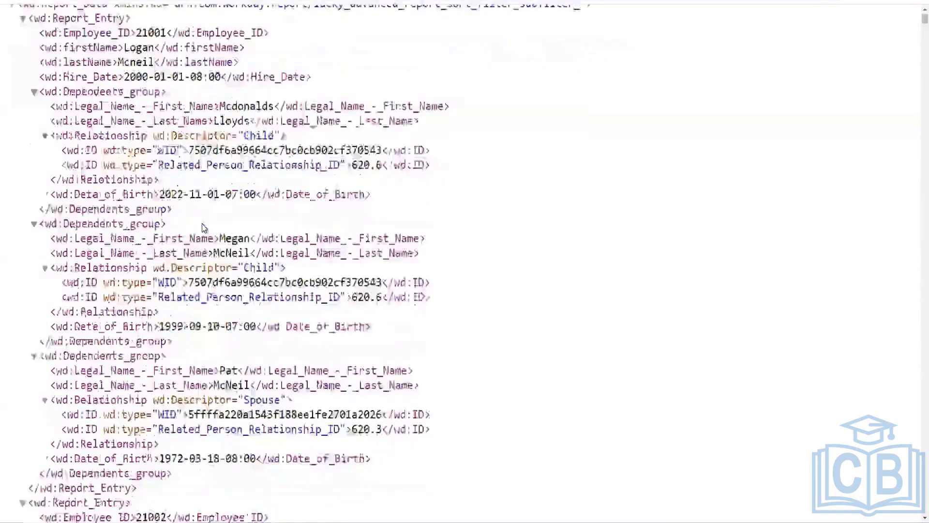
pyautogui.scroll(1, 204, 227)
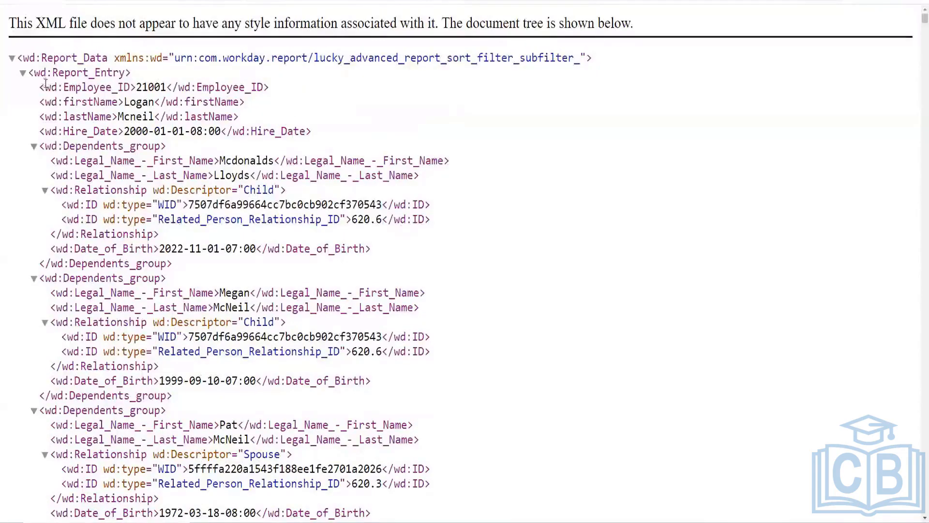
# Step: Return to the View URLs Web Service page of lucky_advanced report(sort,filter,subfilter) and download the report's JSON output
pyautogui.moveTo(37, 57); pyautogui.dragTo(99, 160)
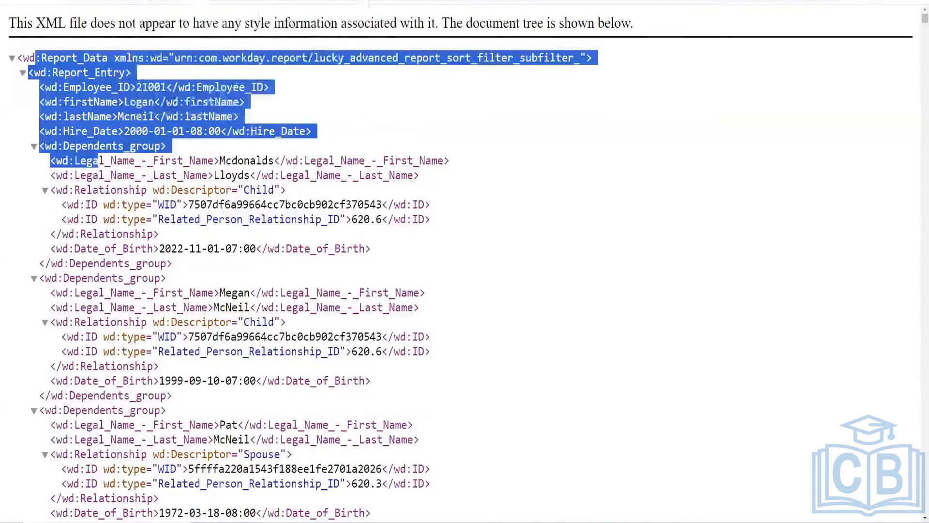
pyautogui.click(224, 13)
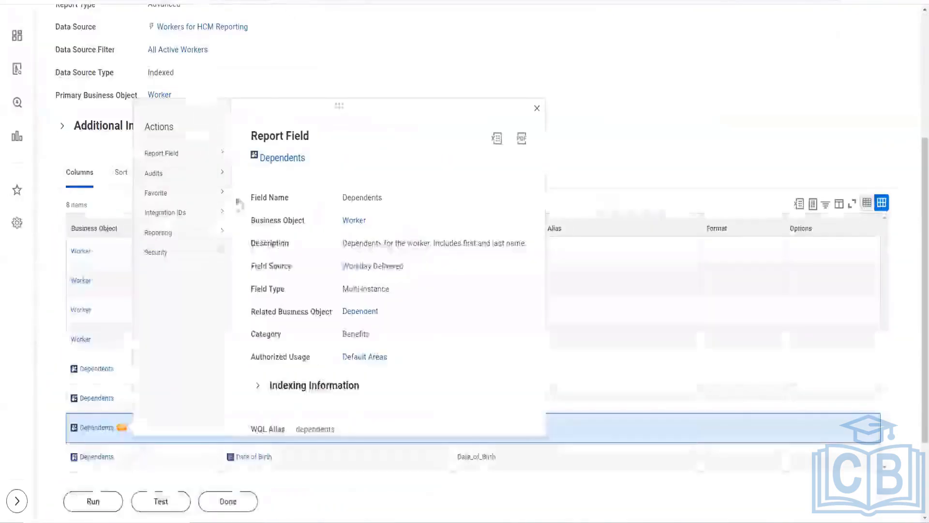
pyautogui.moveTo(170, 252)
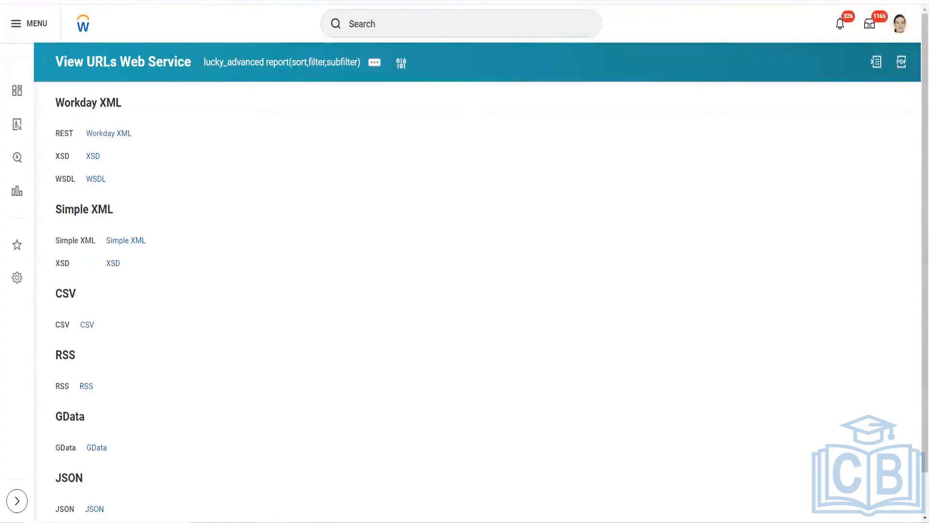
pyautogui.scroll(-2, 271, 300)
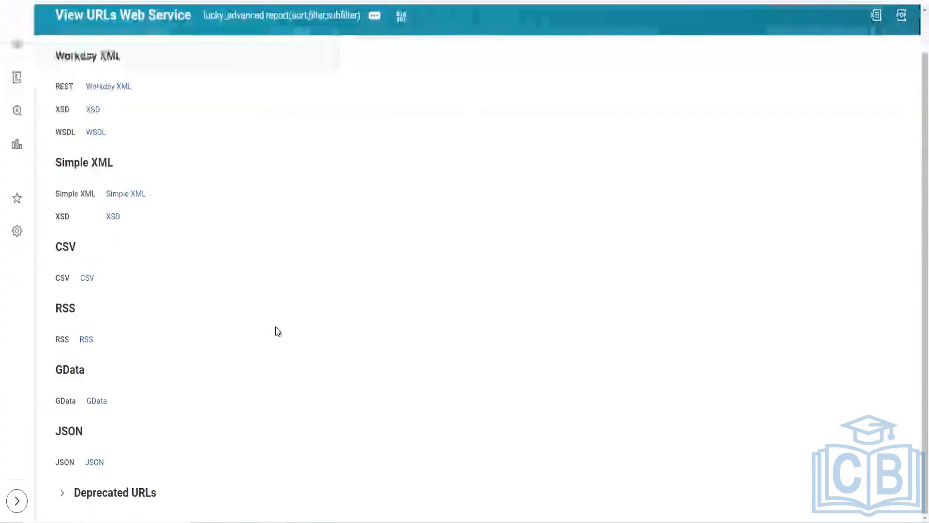
pyautogui.click(97, 463)
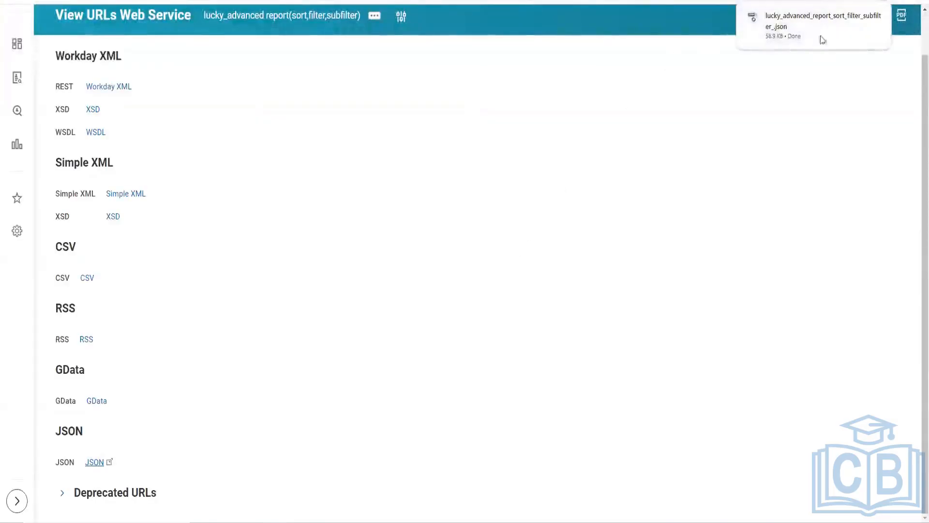
# Step: Open the downloaded lucky_advanced_report_sort_filter_subfilter_.json from the Downloads folder in Notepad++ and decline the program update
pyautogui.click(861, 20)
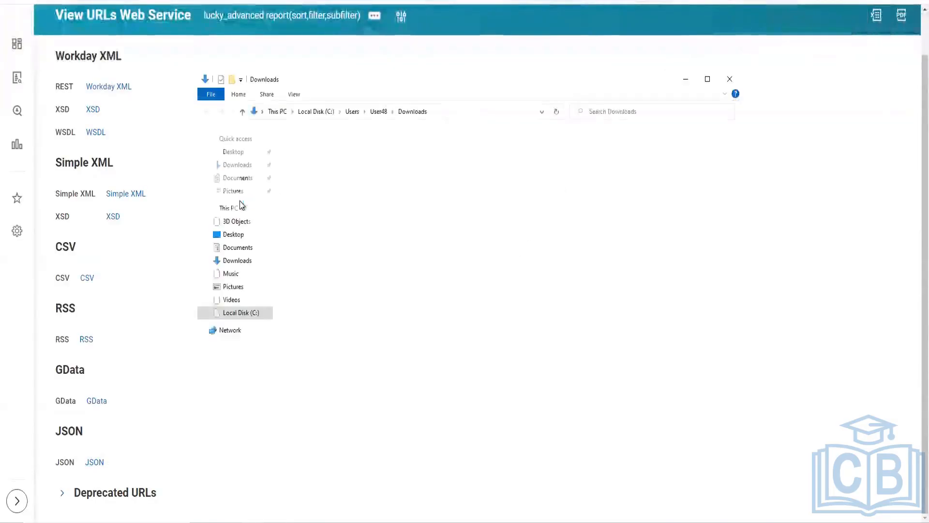
pyautogui.rightClick(328, 164)
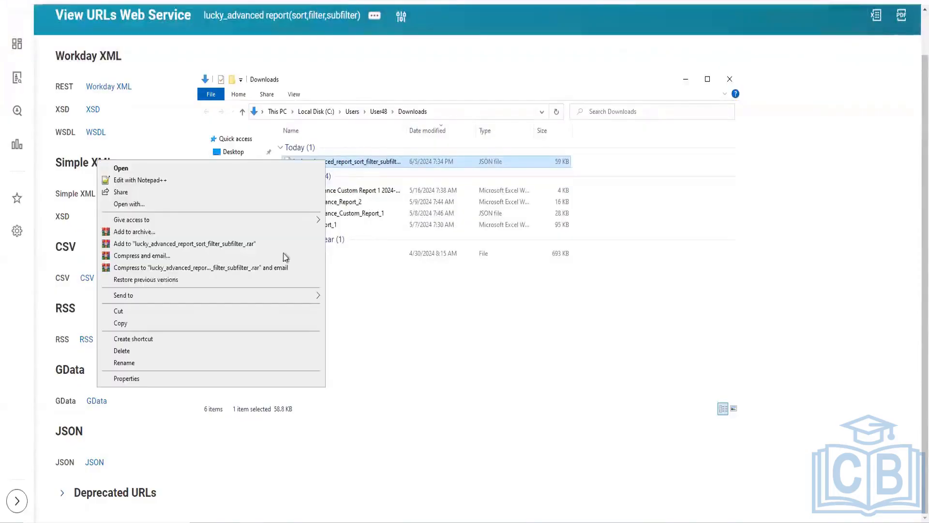
pyautogui.click(153, 181)
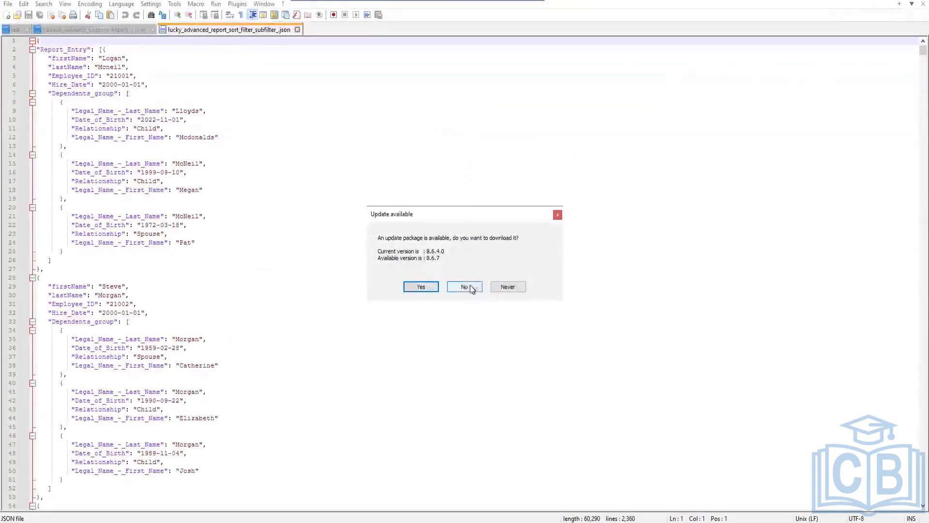
pyautogui.click(464, 286)
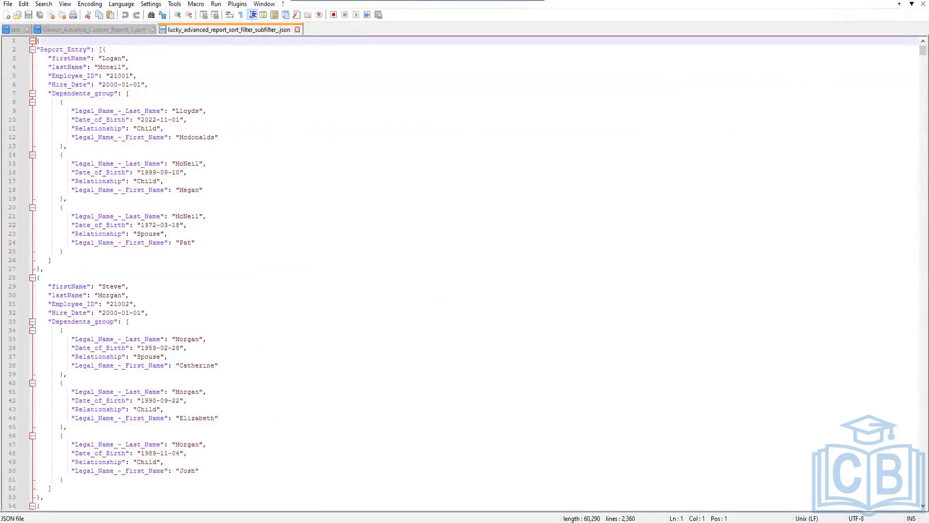
# Step: Switch back to the report's Workday XML output in the browser and examine the nesting from wd:Report_Data down to the dependent's legal first name
pyautogui.moveTo(250, 522)
pyautogui.moveTo(279, 506)
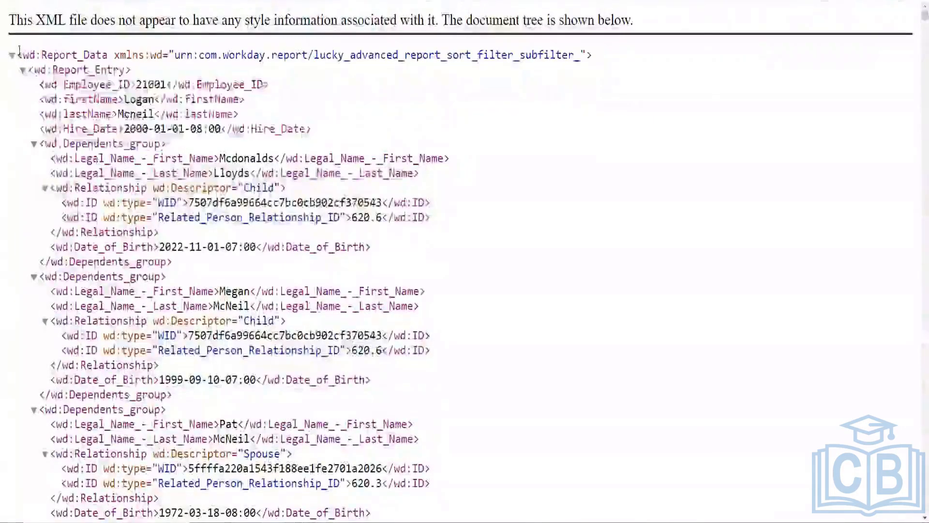
pyautogui.moveTo(18, 53); pyautogui.dragTo(155, 308)
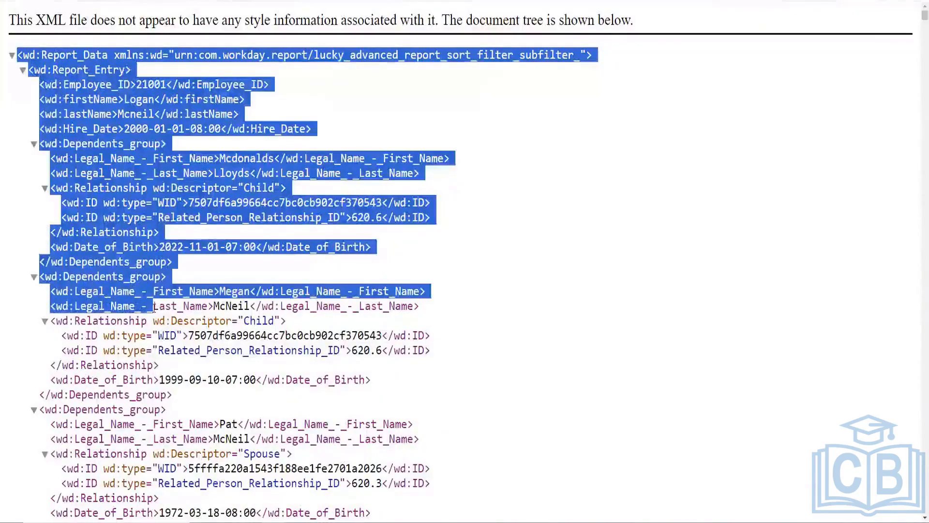
pyautogui.click(351, 125)
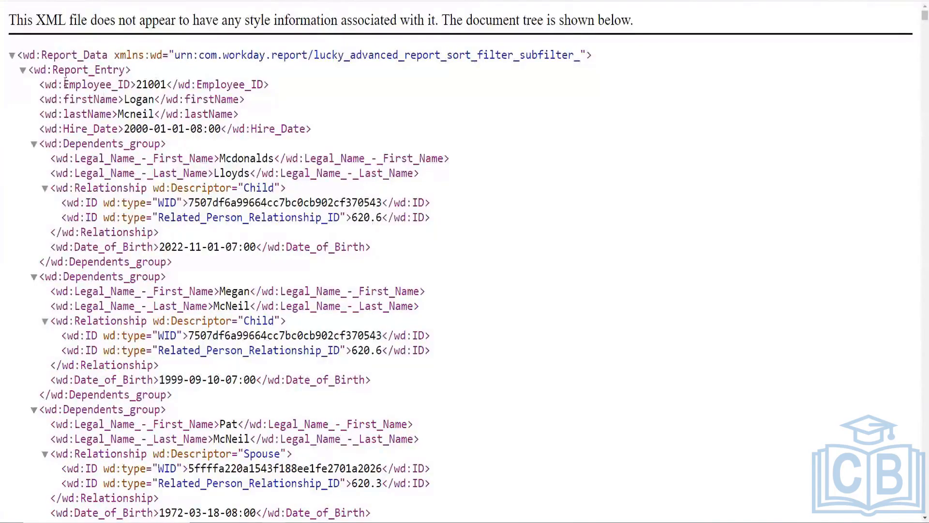
pyautogui.moveTo(23, 55); pyautogui.dragTo(109, 55)
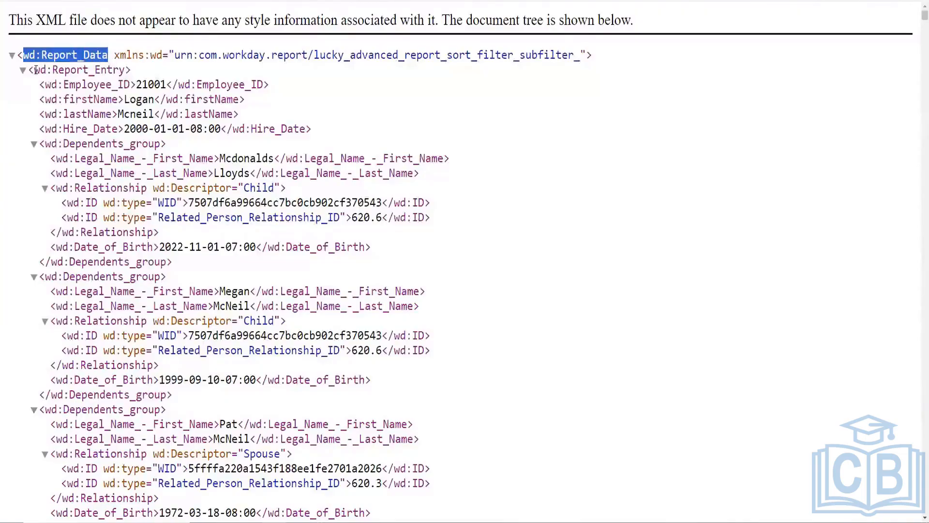
pyautogui.moveTo(34, 70); pyautogui.dragTo(125, 73)
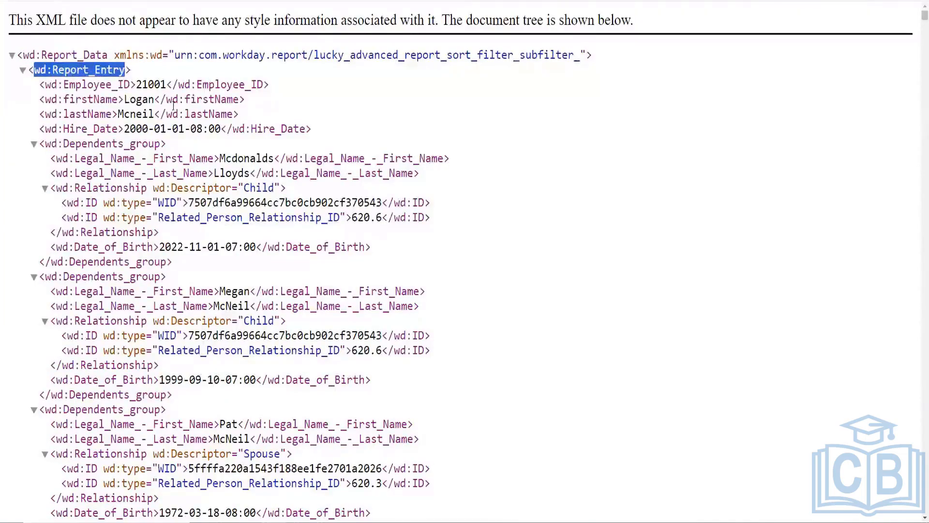
pyautogui.click(68, 58)
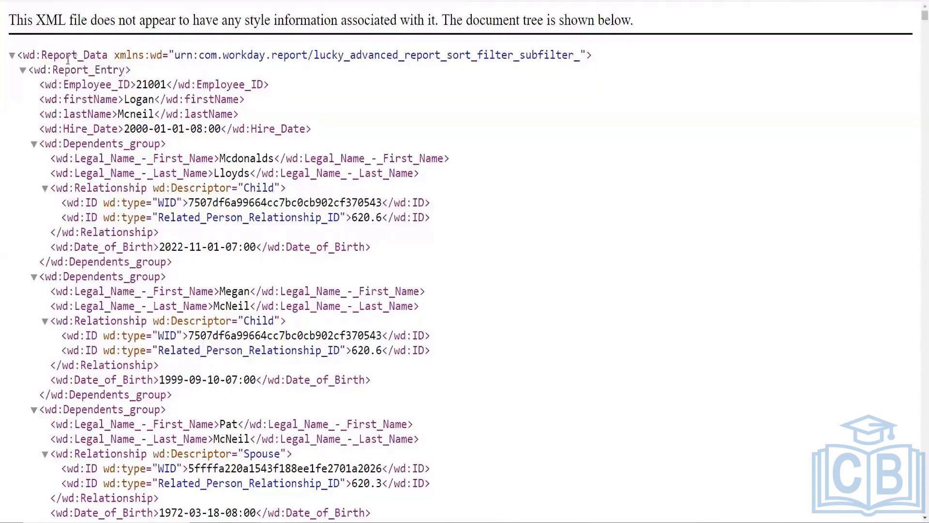
pyautogui.moveTo(29, 57); pyautogui.dragTo(119, 70)
pyautogui.moveTo(45, 85); pyautogui.dragTo(119, 85)
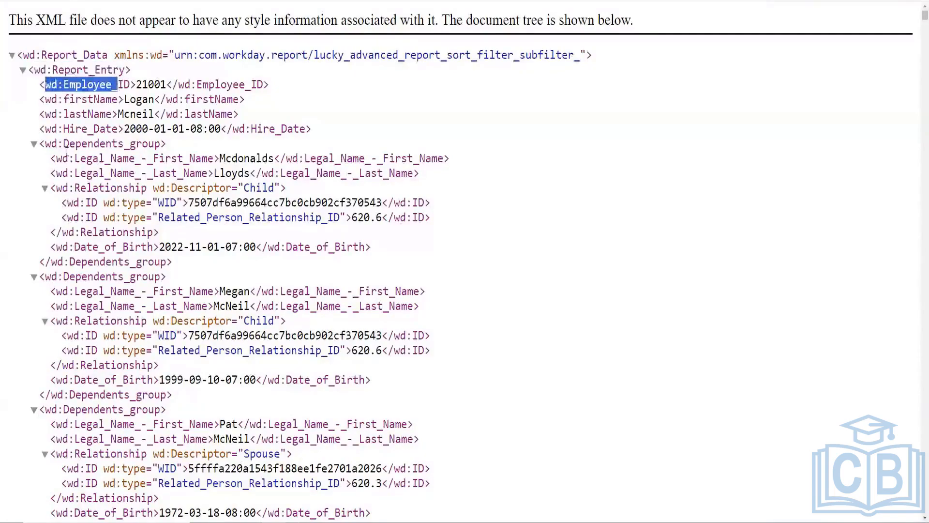
pyautogui.moveTo(47, 144); pyautogui.dragTo(161, 144)
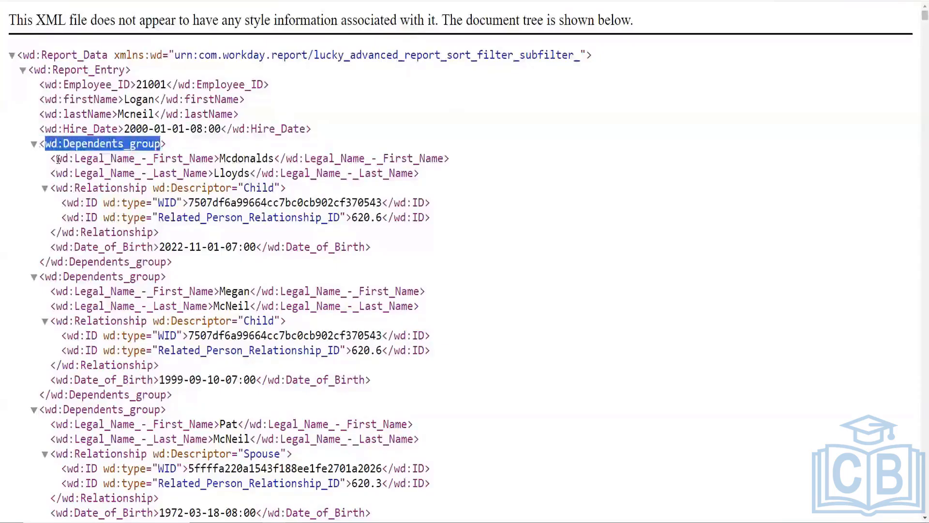
pyautogui.moveTo(56, 158); pyautogui.dragTo(215, 159)
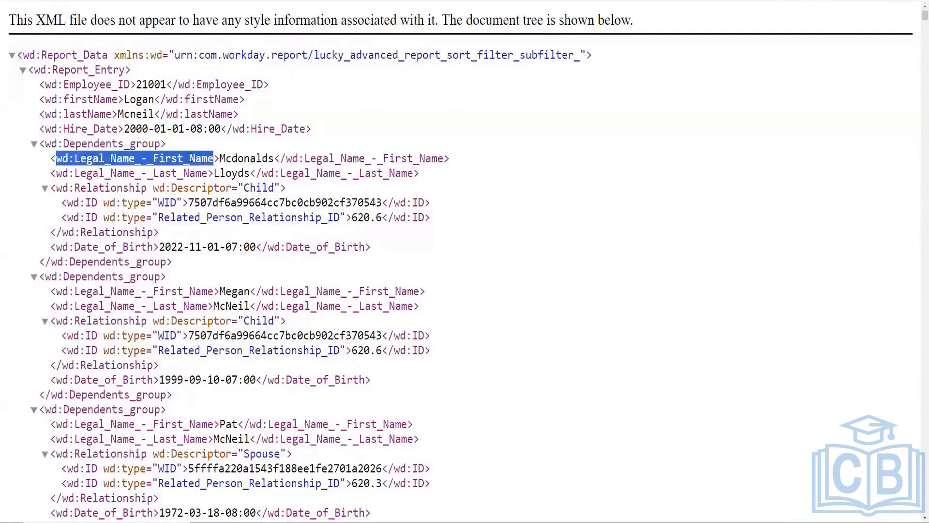
# Step: Examine the path to the first worker's employee ID through wd:Report_Data, wd:Report_Entry and wd:Employee_ID
pyautogui.click(102, 80)
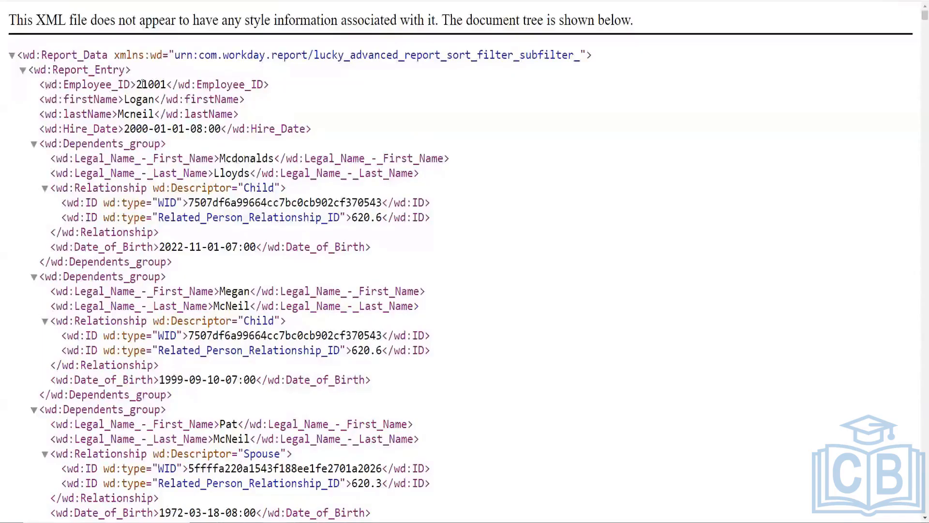
pyautogui.moveTo(136, 84); pyautogui.dragTo(168, 86)
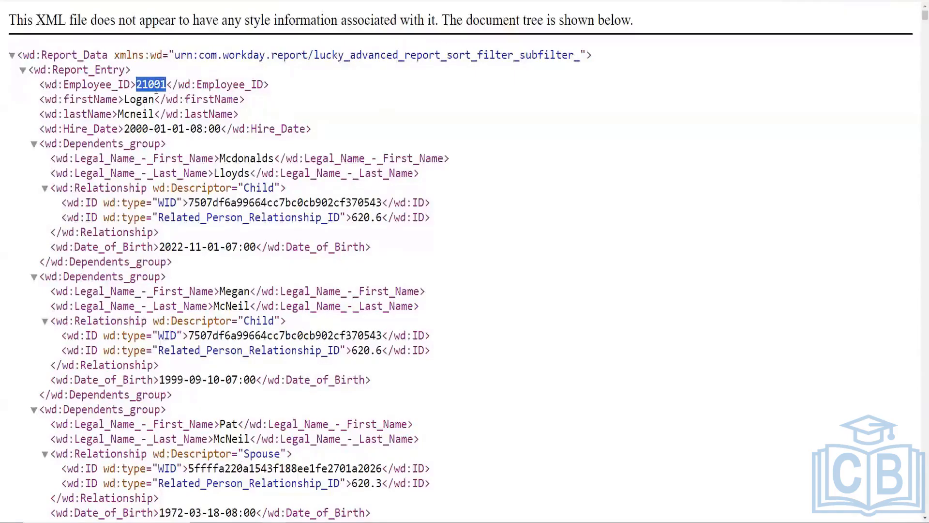
pyautogui.click(159, 88)
pyautogui.moveTo(138, 85); pyautogui.dragTo(166, 87)
pyautogui.moveTo(29, 54); pyautogui.dragTo(103, 57)
pyautogui.moveTo(40, 70); pyautogui.dragTo(109, 69)
pyautogui.moveTo(51, 85); pyautogui.dragTo(168, 86)
pyautogui.moveTo(34, 71); pyautogui.dragTo(127, 71)
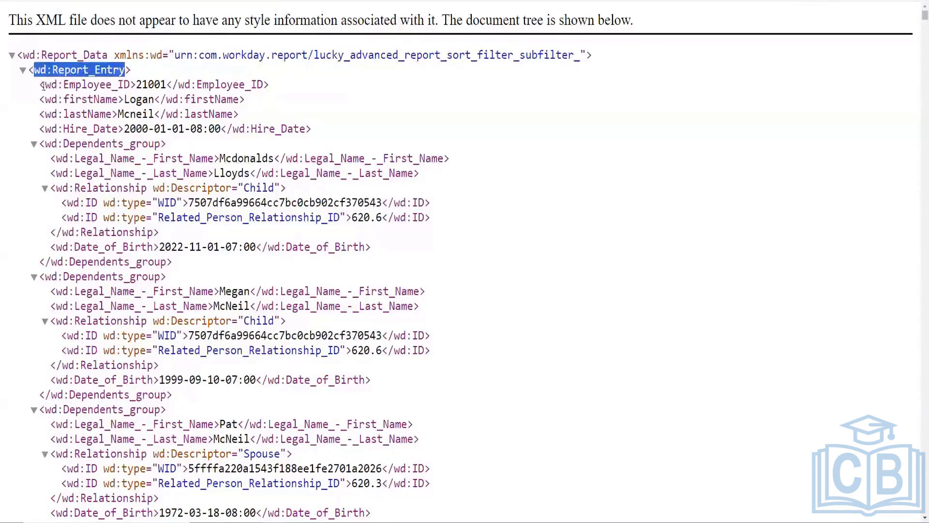
pyautogui.moveTo(45, 84); pyautogui.dragTo(130, 84)
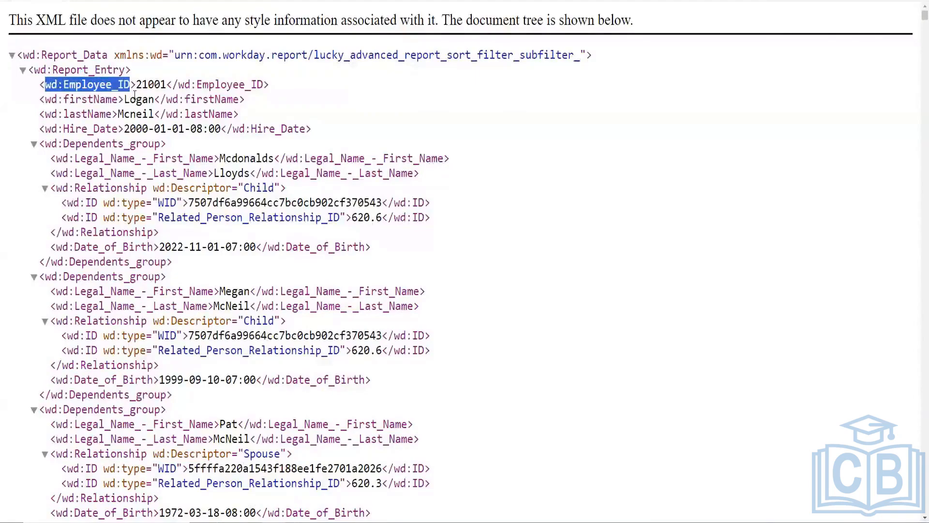
pyautogui.click(142, 86)
# Step: Trace the element path from wd:Report_Data through wd:Report_Entry to the first wd:Dependents_group
pyautogui.moveTo(23, 55); pyautogui.dragTo(103, 55)
pyautogui.moveTo(40, 69); pyautogui.dragTo(112, 69)
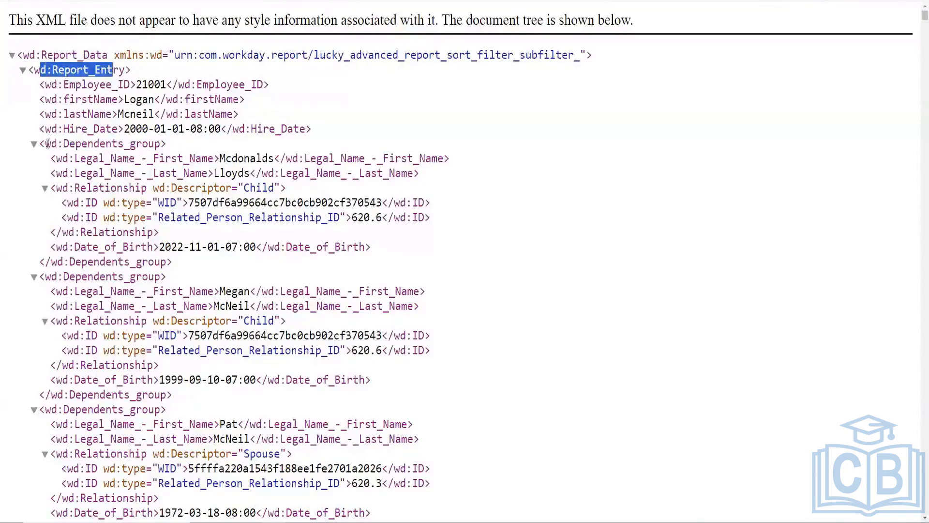
pyautogui.moveTo(44, 143); pyautogui.dragTo(160, 144)
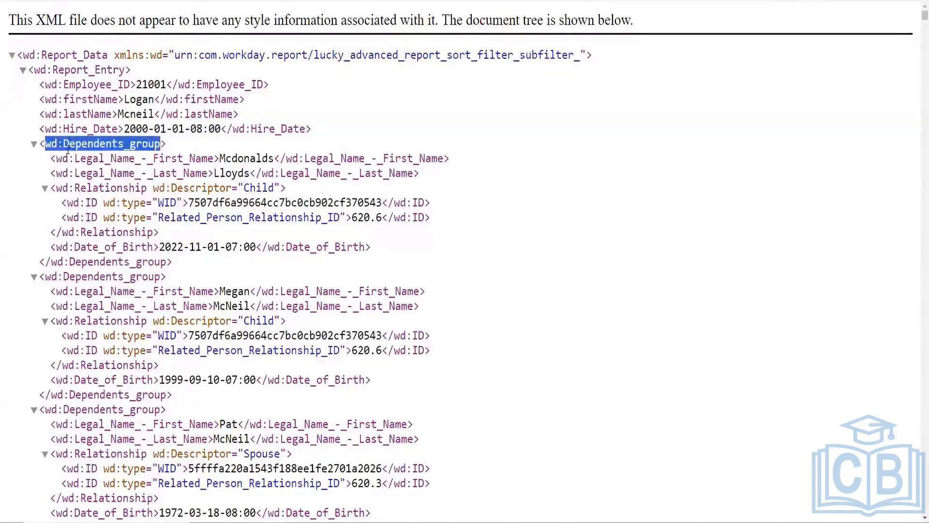
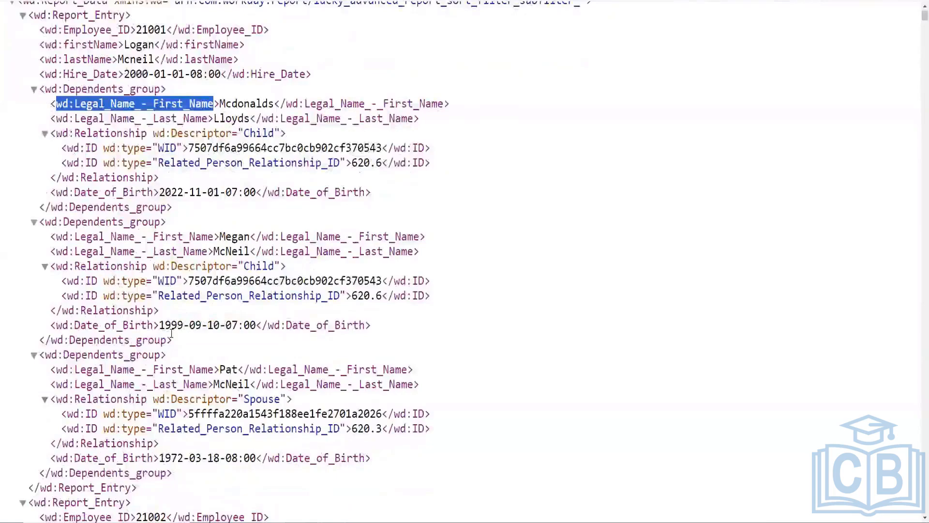
# Step: Switch to the report's JSON file in Notepad++ and examine the first worker's firstName, lastName, Employee_ID and Hire_Date entries
pyautogui.scroll(2, 172, 333)
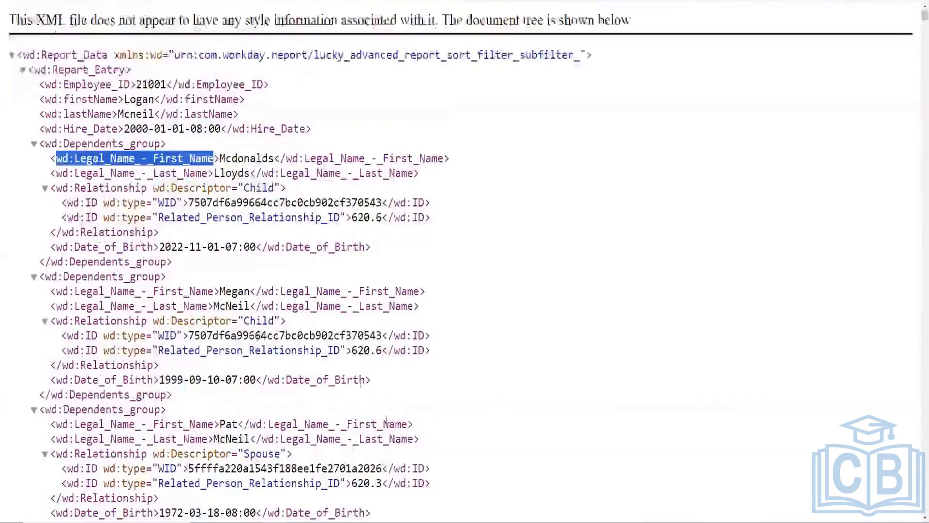
pyautogui.hotkey('alt', 'Tab')
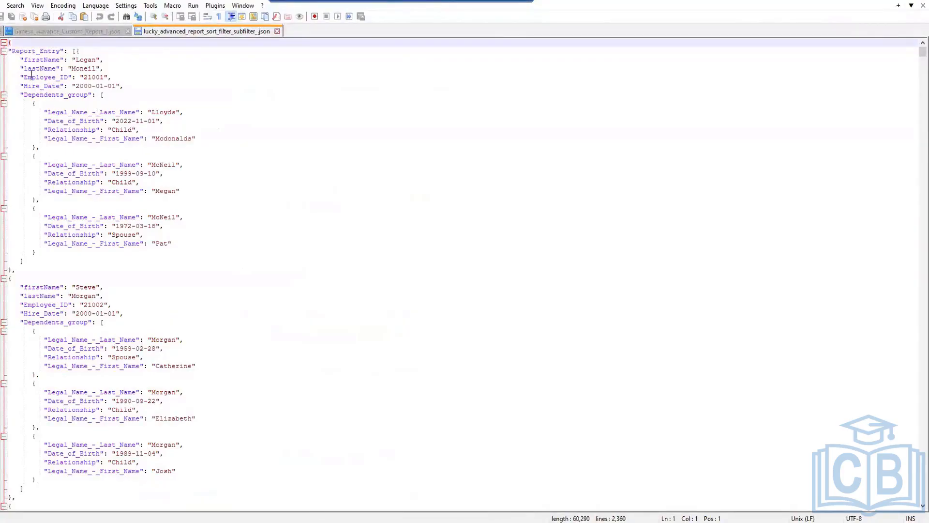
pyautogui.moveTo(24, 60); pyautogui.dragTo(56, 68)
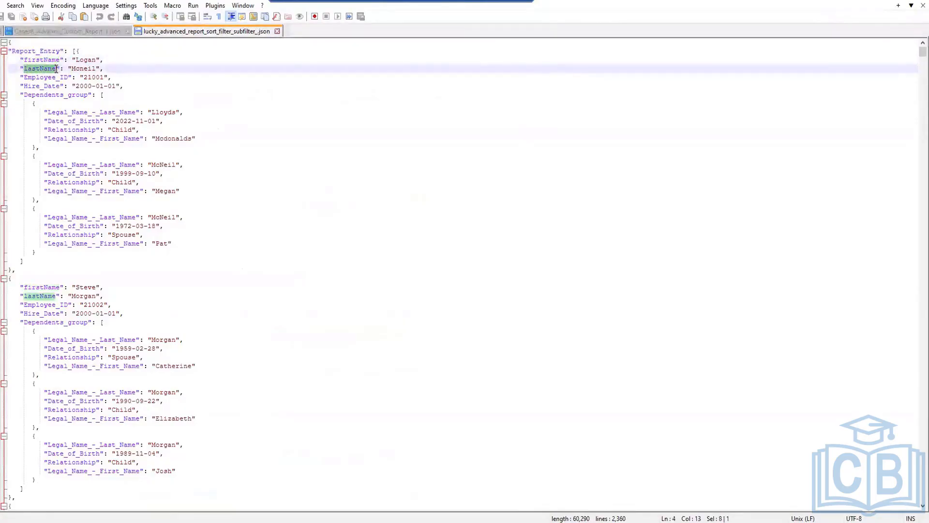
pyautogui.click(81, 59)
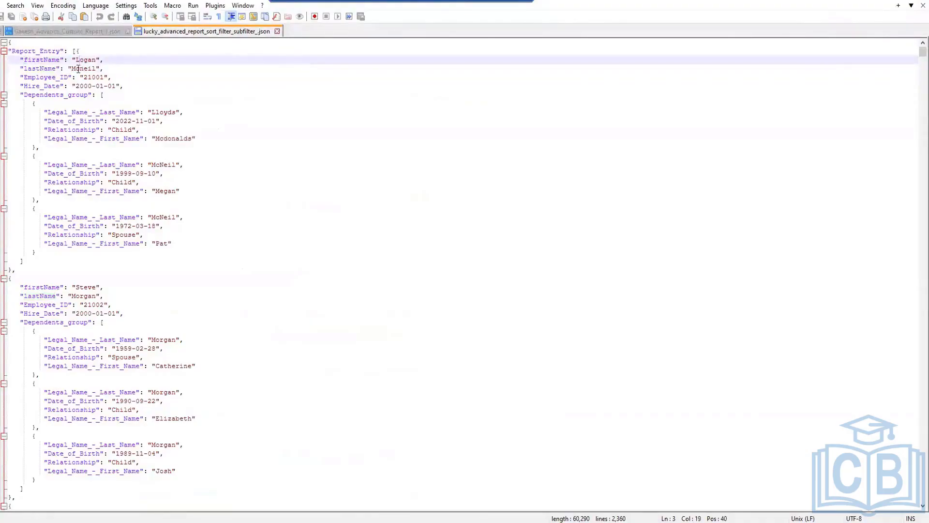
pyautogui.click(89, 77)
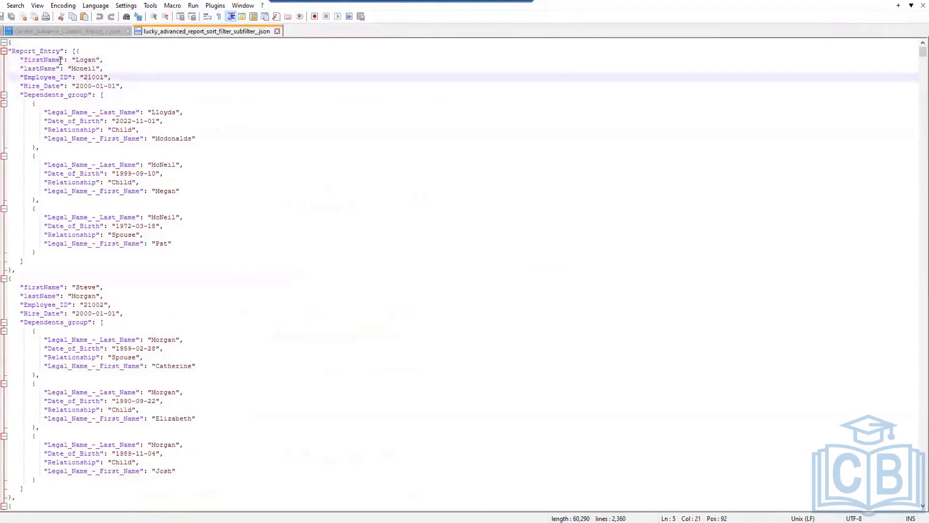
pyautogui.moveTo(59, 60); pyautogui.dragTo(25, 69)
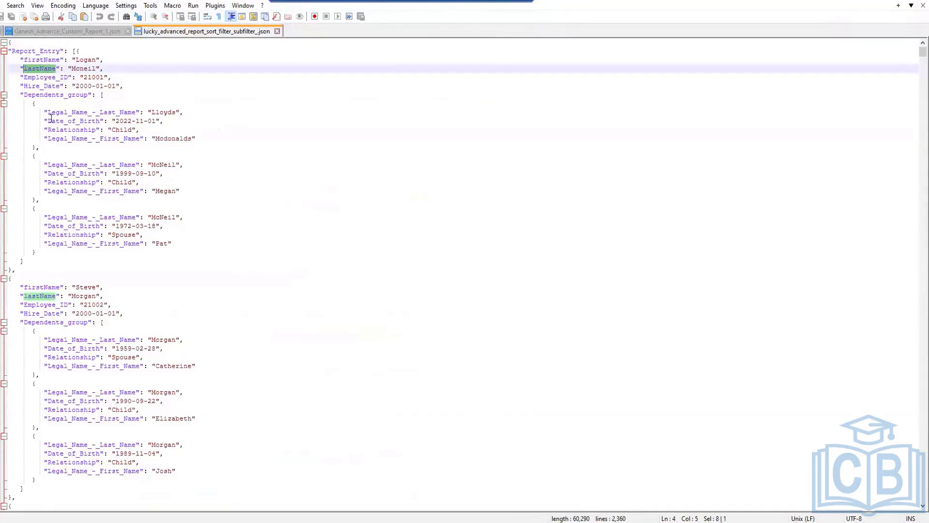
pyautogui.click(96, 85)
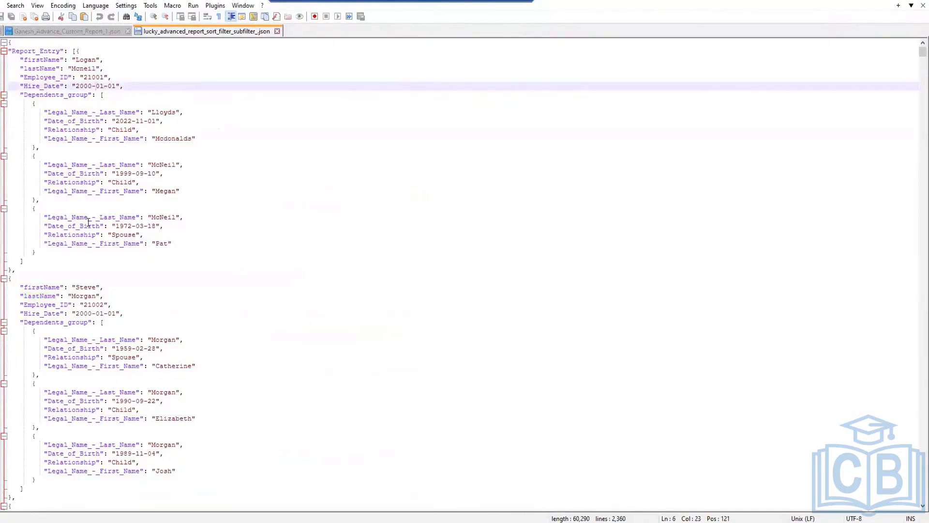
# Step: Examine how the first worker's dependents are nested as separate objects within the Dependents_group array
pyautogui.moveTo(23, 94); pyautogui.dragTo(87, 97)
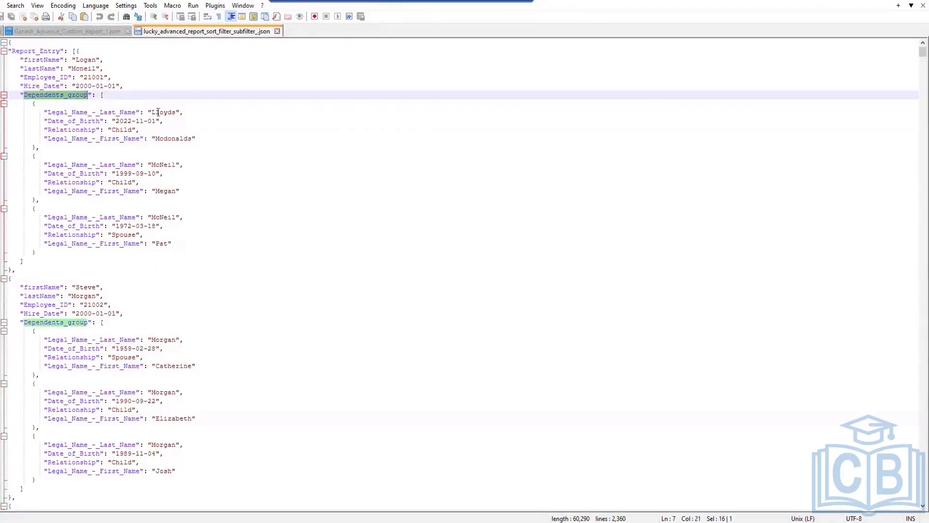
pyautogui.click(127, 130)
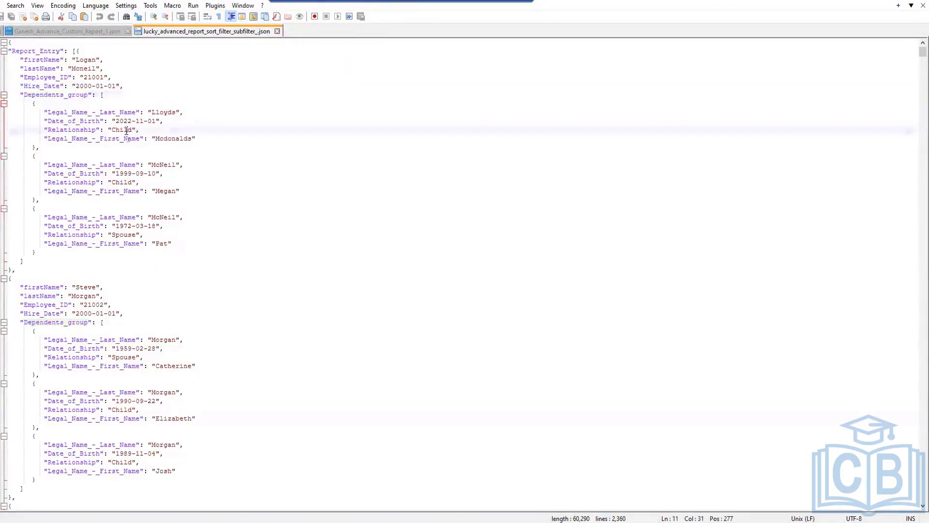
pyautogui.click(132, 173)
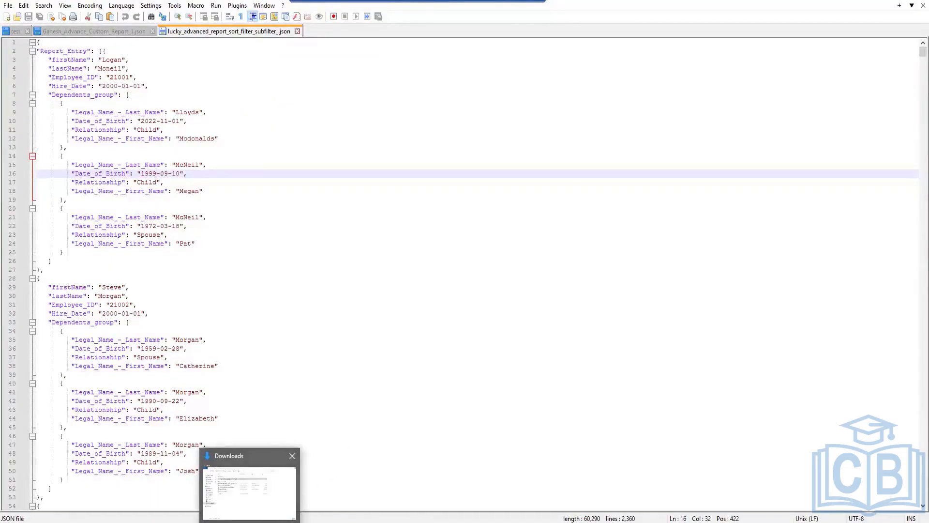
# Step: Switch back to the custom report being edited in Workday and save its definition, accepting the alerts
pyautogui.moveTo(273, 522)
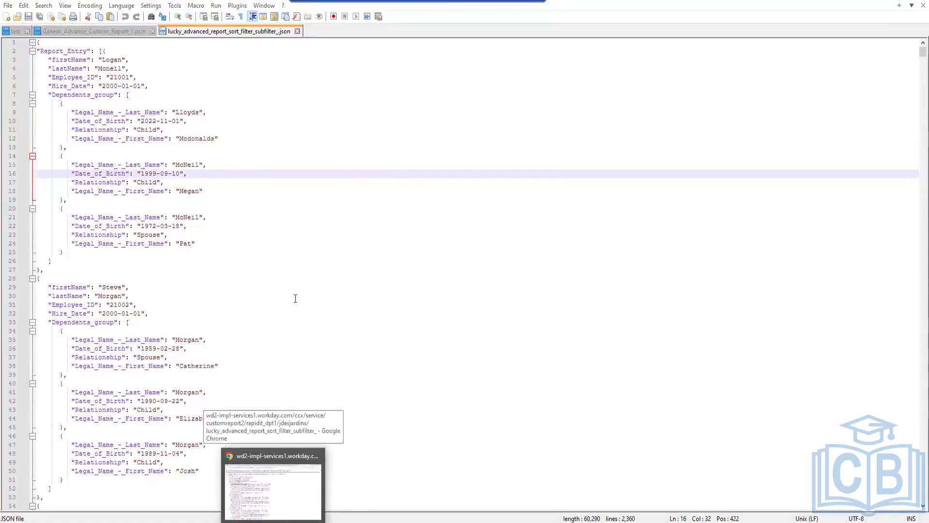
pyautogui.click(273, 489)
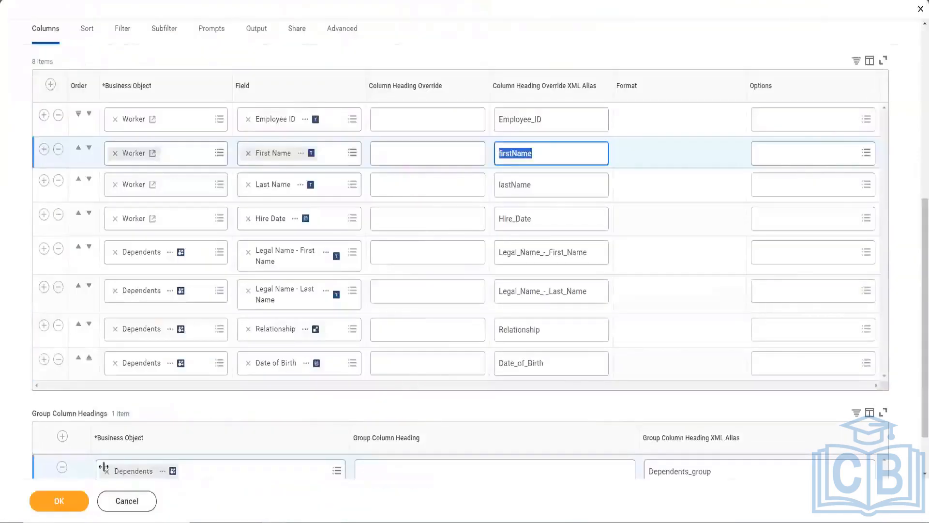
pyautogui.click(80, 504)
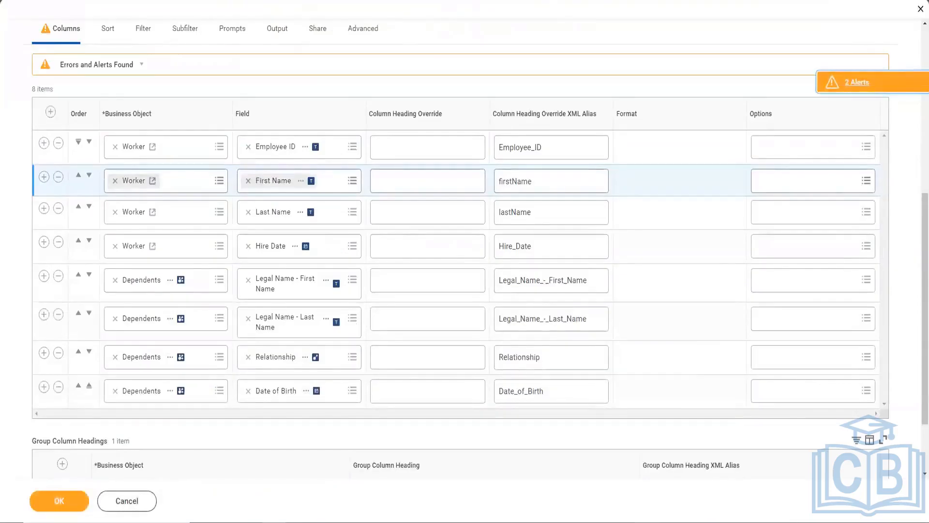
pyautogui.click(76, 505)
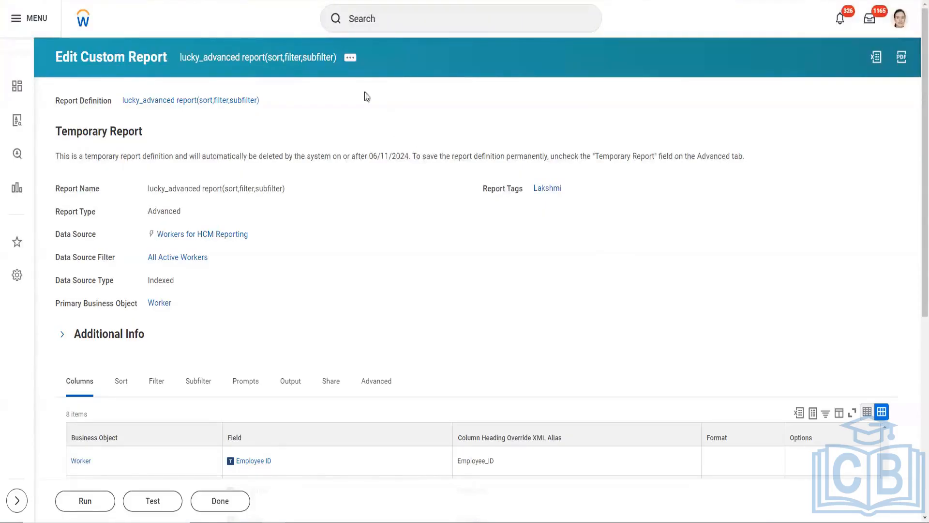
# Step: Review the saved report's general details, column fields with their XML aliases, and the group column heading for Dependents
pyautogui.scroll(-1, 371, 147)
pyautogui.scroll(1, 372, 147)
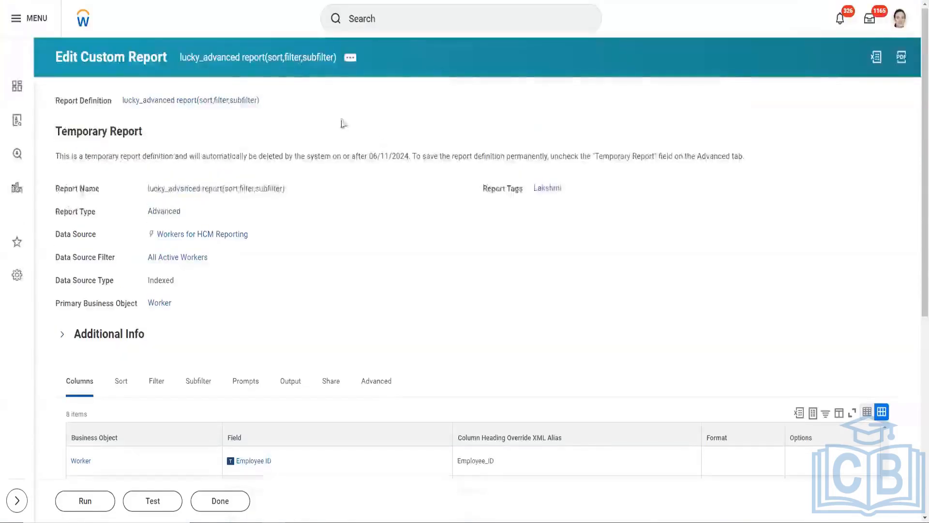
pyautogui.scroll(-3, 384, 222)
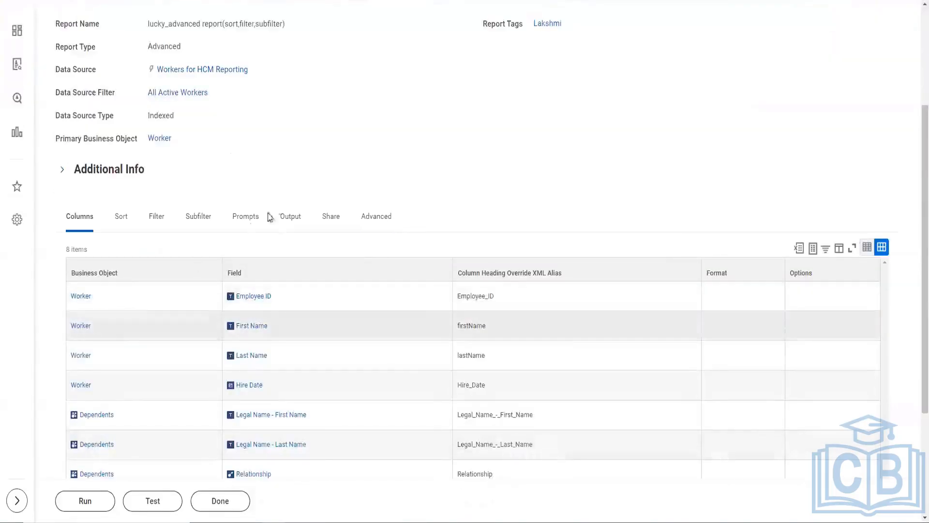
pyautogui.scroll(-2, 315, 230)
pyautogui.scroll(1, 329, 220)
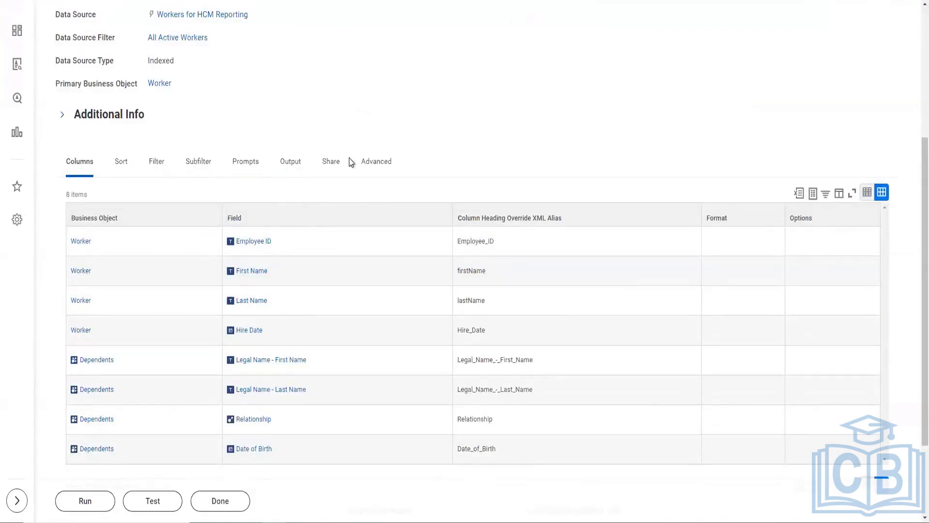
pyautogui.click(388, 167)
pyautogui.scroll(-2, 463, 161)
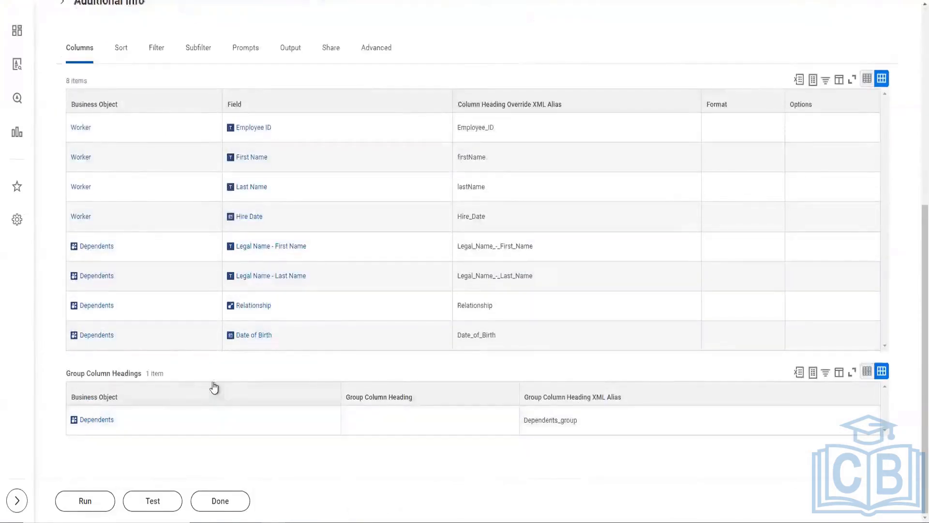
# Step: Examine the report's related Custom Report actions, including Transfer Ownership, and check its sharing options, authorized users and owner
pyautogui.scroll(3, 214, 387)
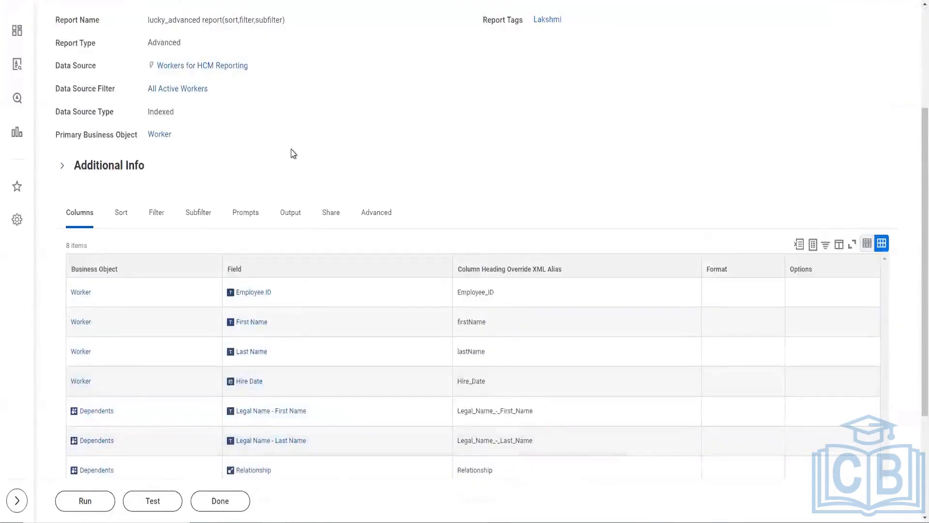
pyautogui.scroll(3, 296, 154)
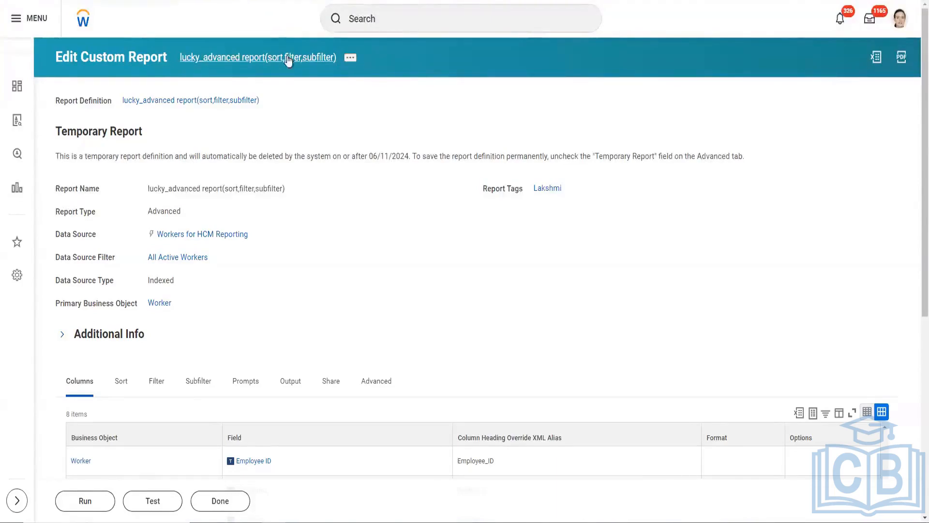
pyautogui.click(351, 58)
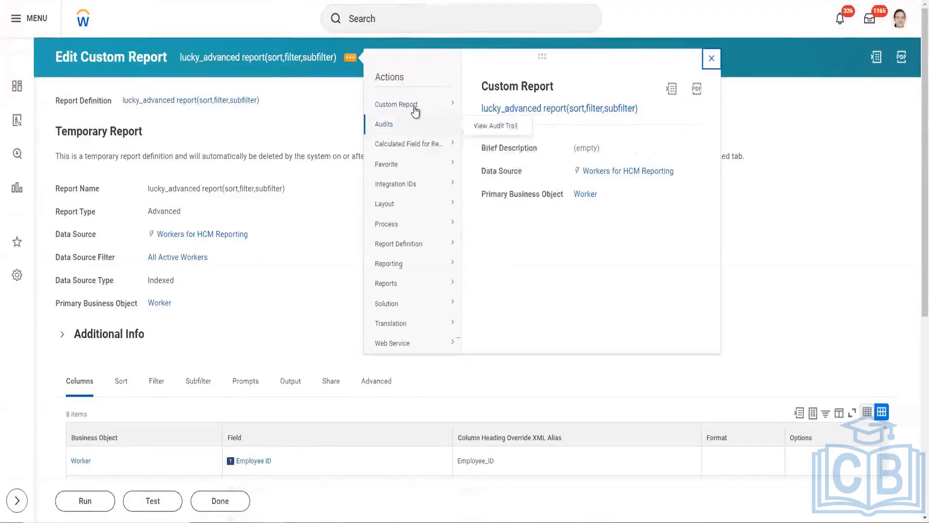
pyautogui.moveTo(415, 109)
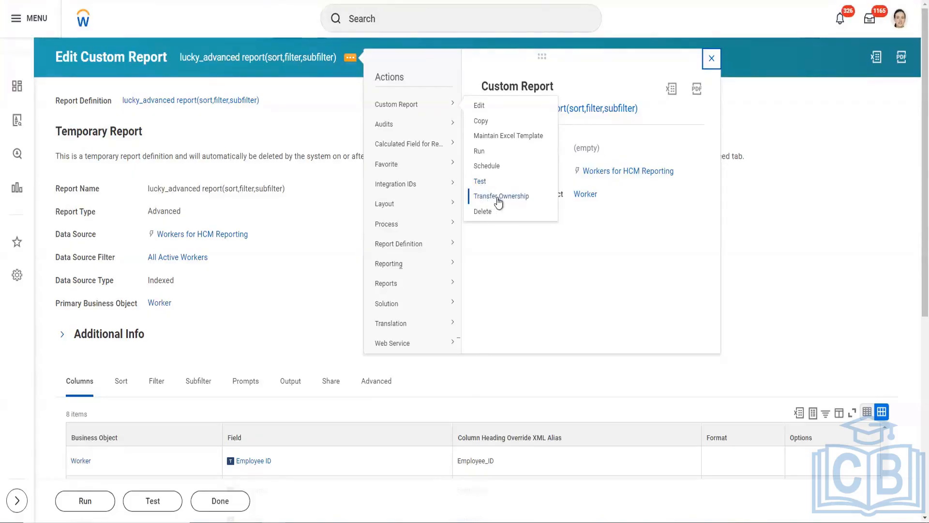
pyautogui.moveTo(452, 105)
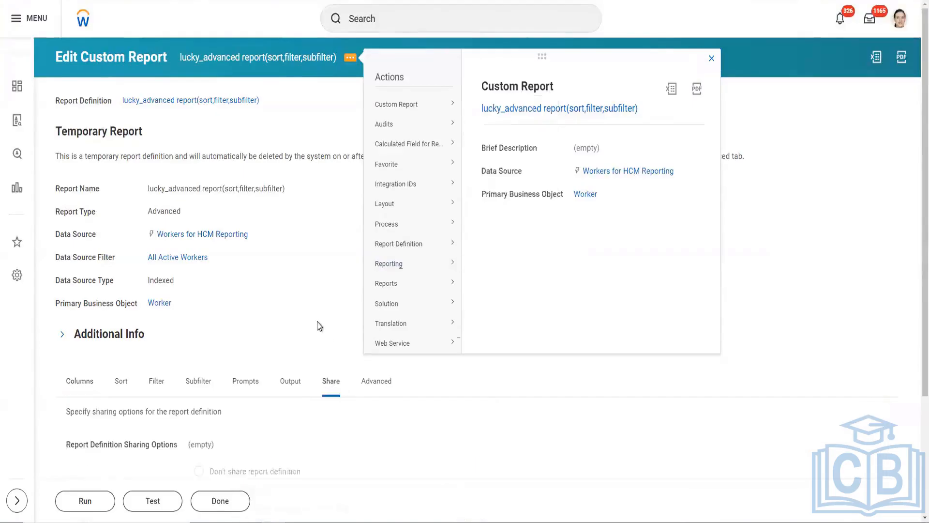
pyautogui.scroll(-3, 318, 321)
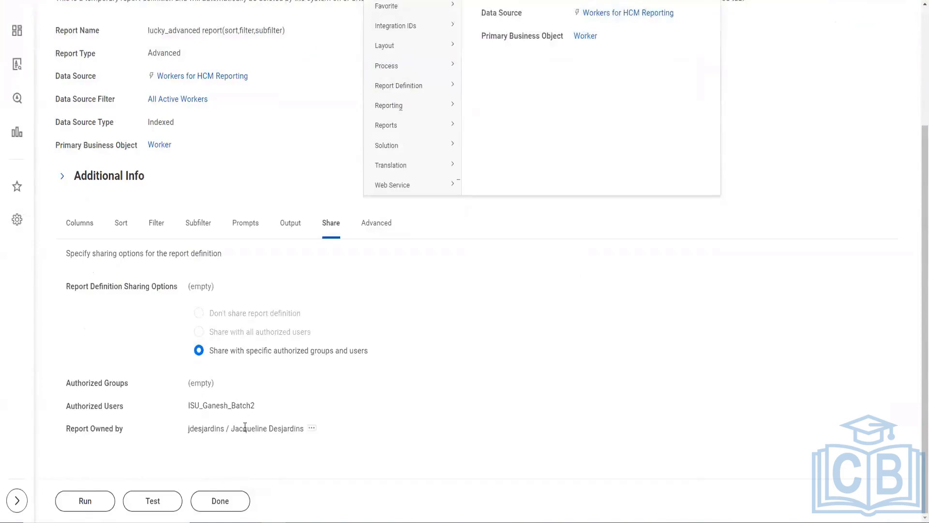
pyautogui.scroll(2, 393, 402)
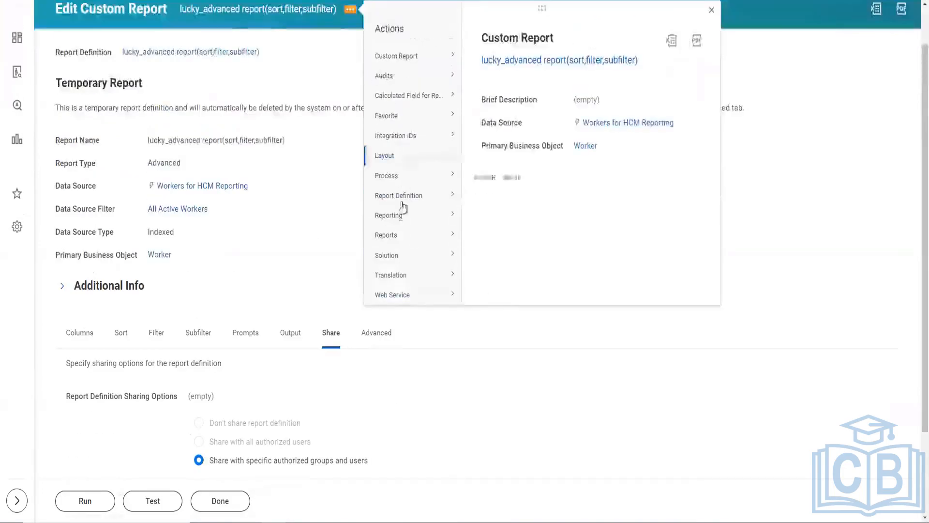
pyautogui.moveTo(420, 57)
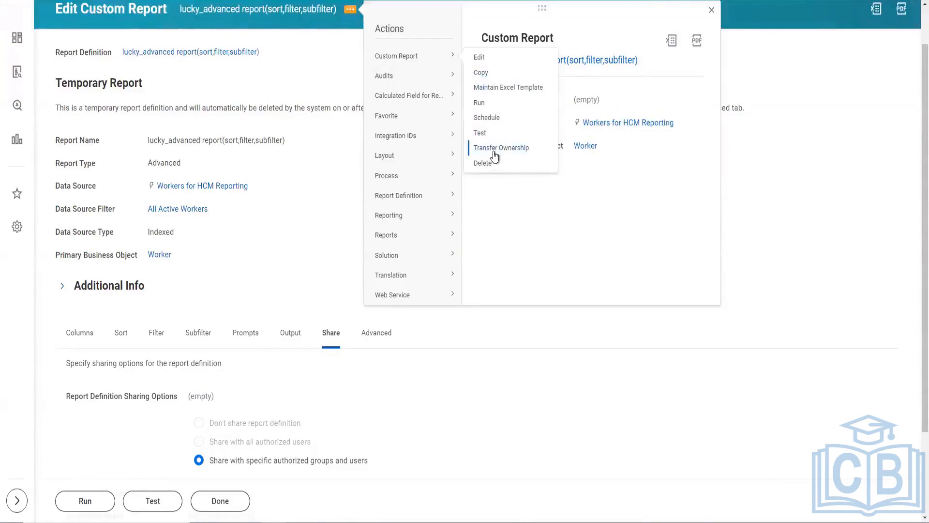
pyautogui.moveTo(452, 57)
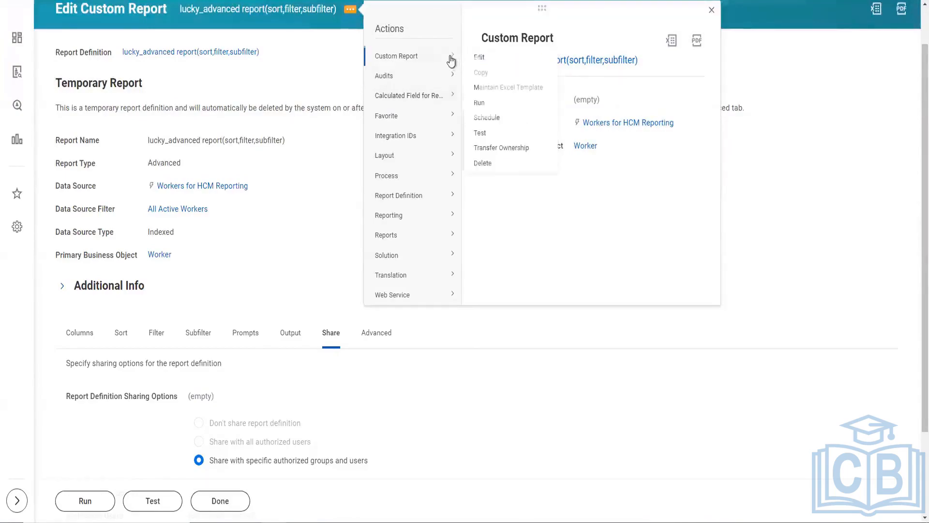
# Step: View the custom report's audit trail in a new browser tab for 05/29/2024 to 06/05/2024, keeping the default times
pyautogui.moveTo(445, 75)
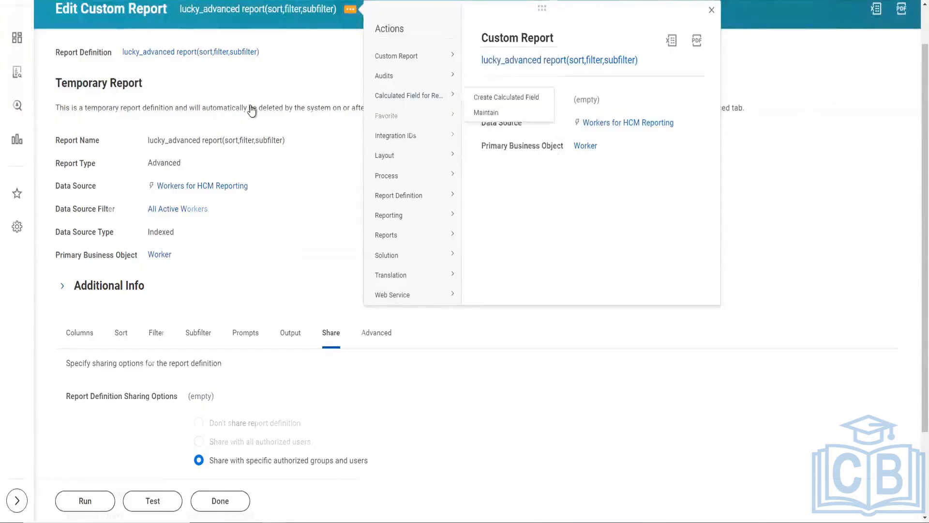
pyautogui.scroll(1, 252, 108)
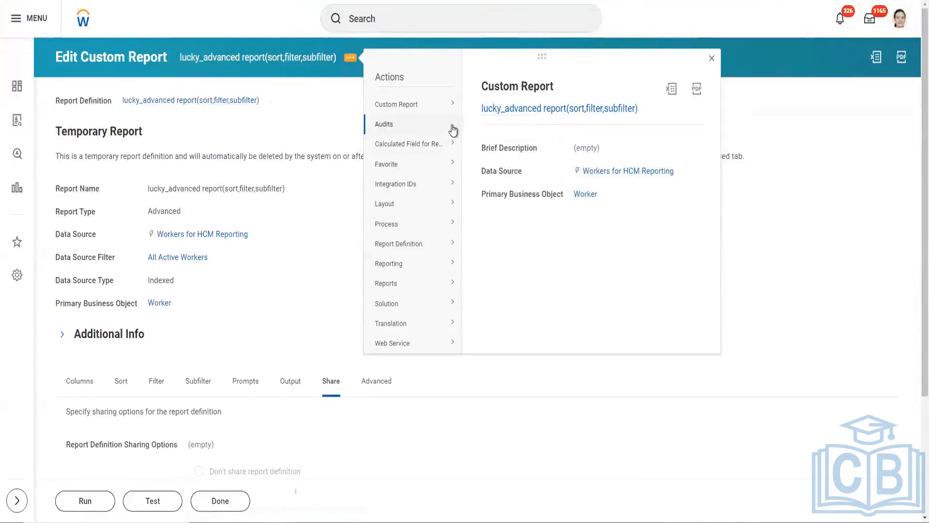
pyautogui.moveTo(454, 104)
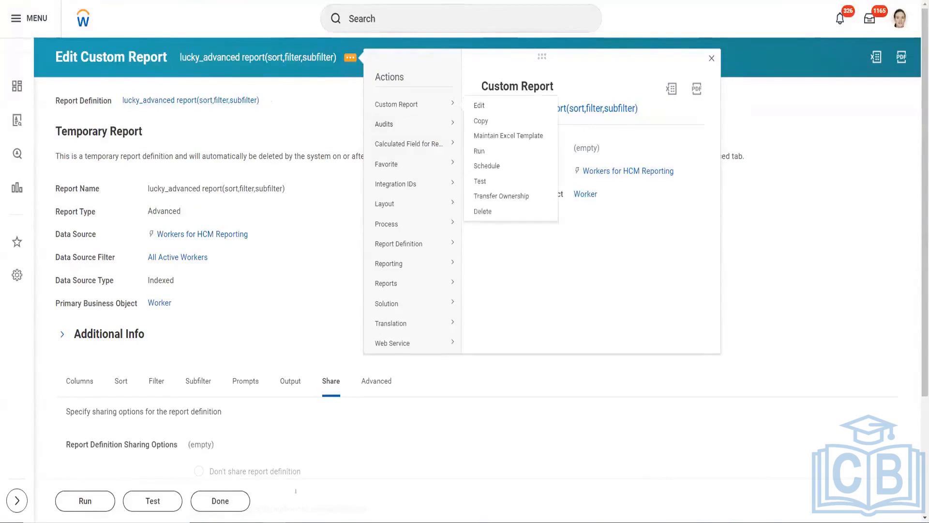
pyautogui.moveTo(447, 132)
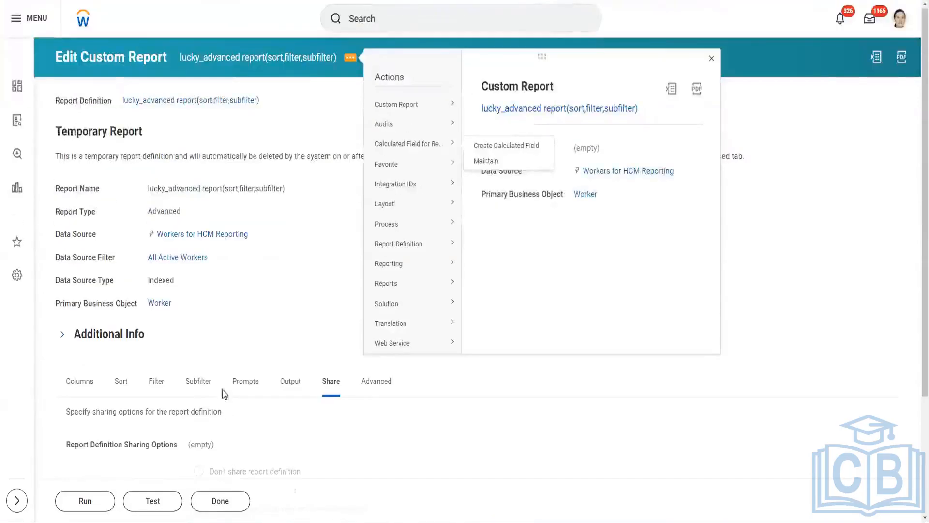
pyautogui.moveTo(432, 126)
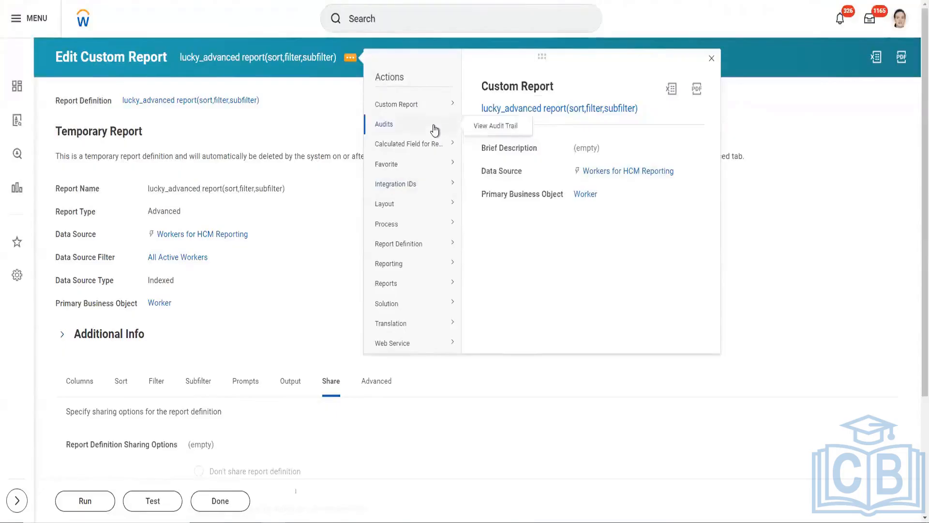
pyautogui.rightClick(483, 127)
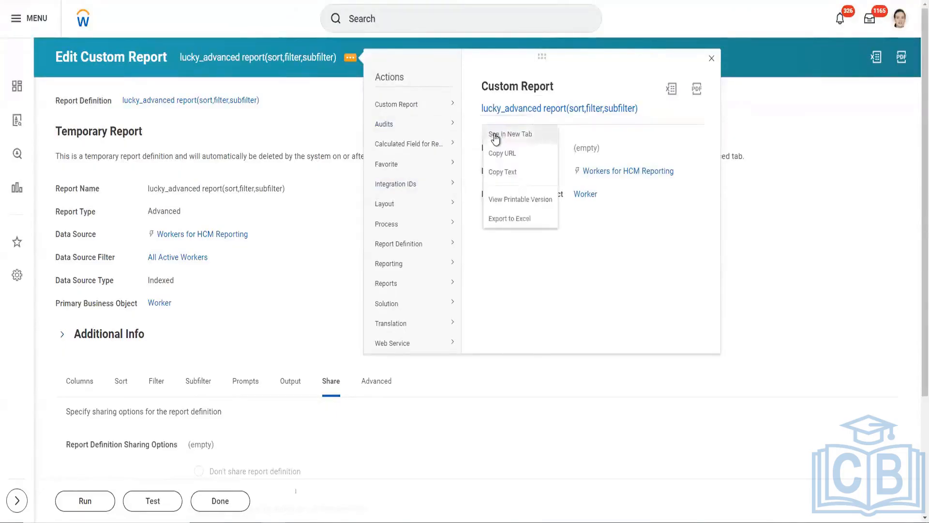
pyautogui.click(495, 137)
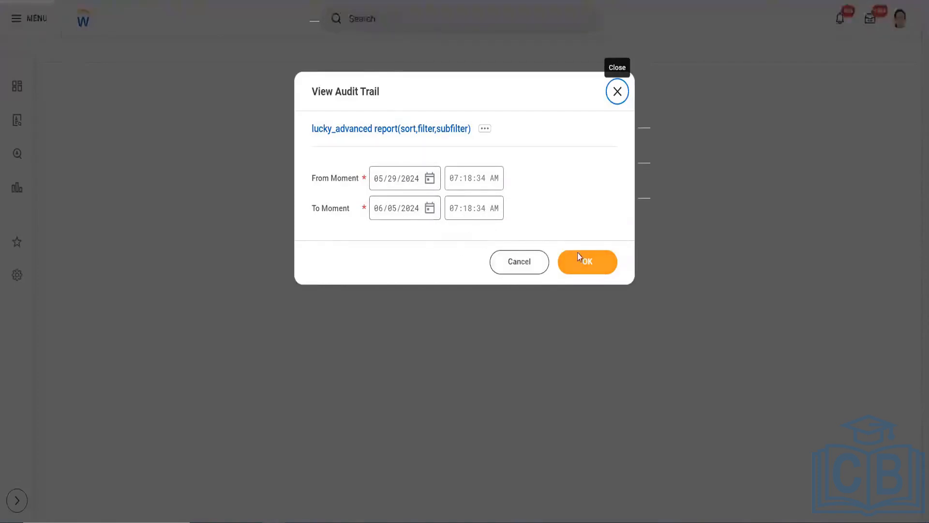
pyautogui.click(582, 266)
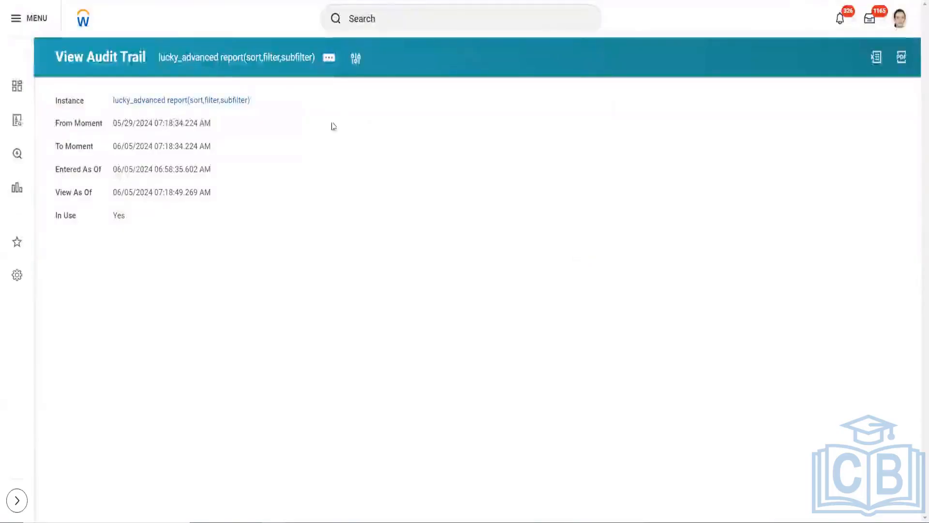
# Step: Examine the report's audit trail entries across all columns, including attributes, new and prior values, changed relationships and added items
pyautogui.scroll(-2, 539, 98)
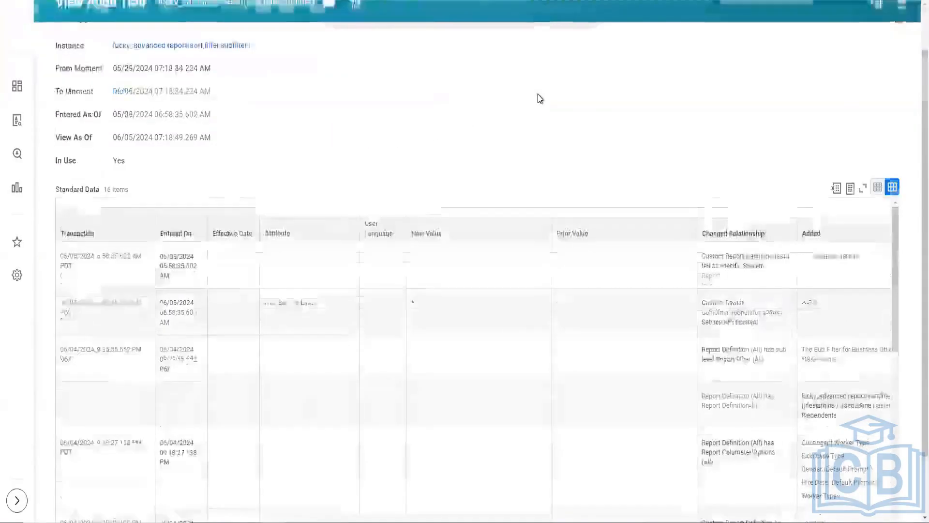
pyautogui.scroll(-2, 762, 354)
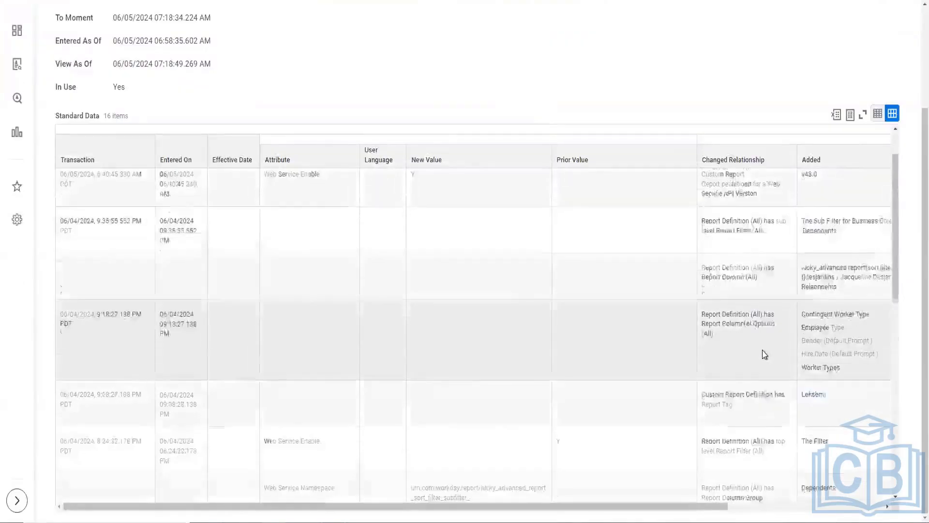
pyautogui.scroll(-5, 762, 353)
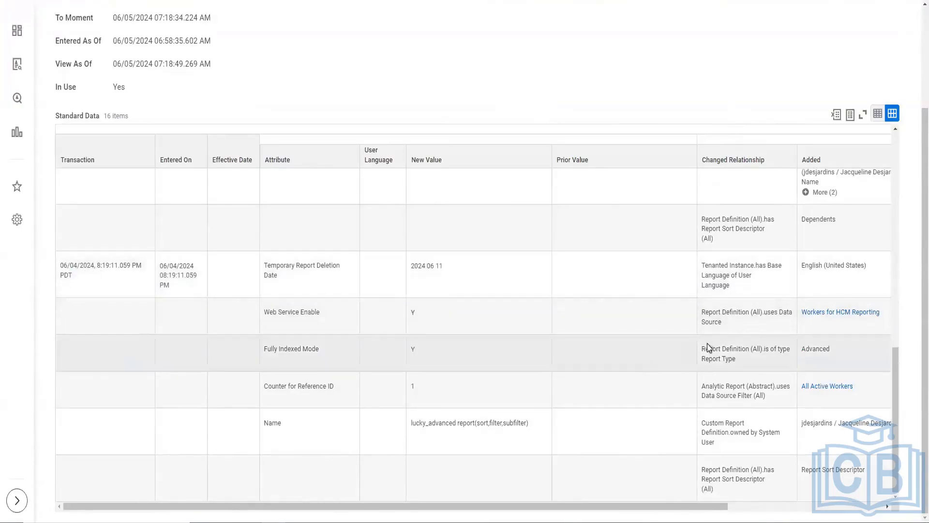
pyautogui.scroll(2, 706, 348)
pyautogui.scroll(2, 706, 347)
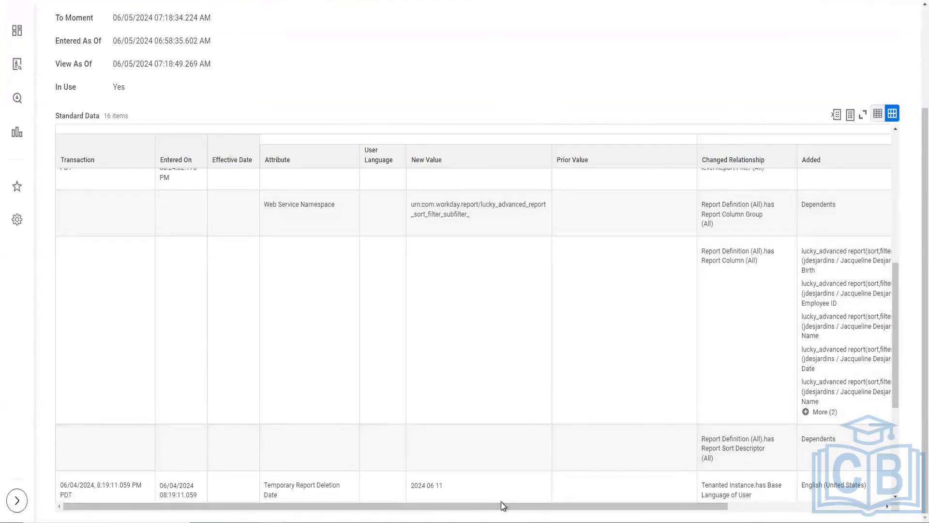
pyautogui.hscroll(3, 501, 501)
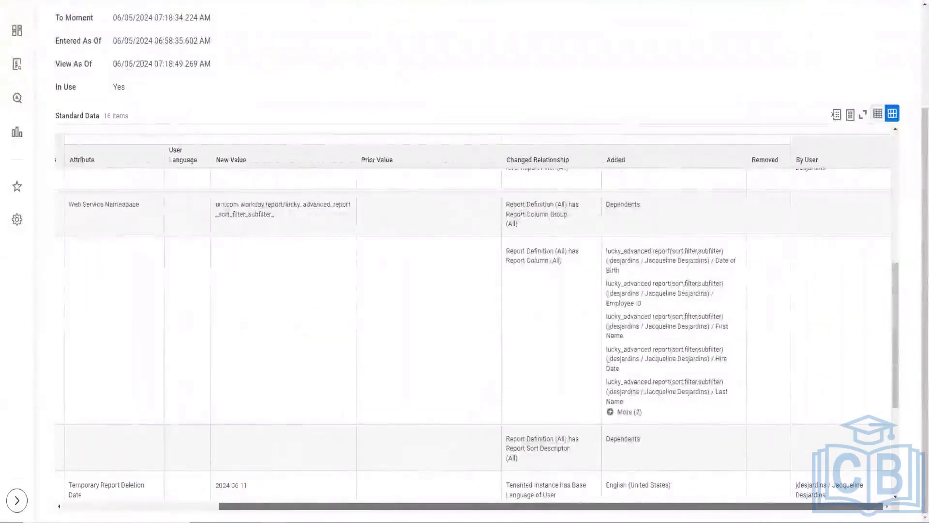
pyautogui.hscroll(-3, 501, 501)
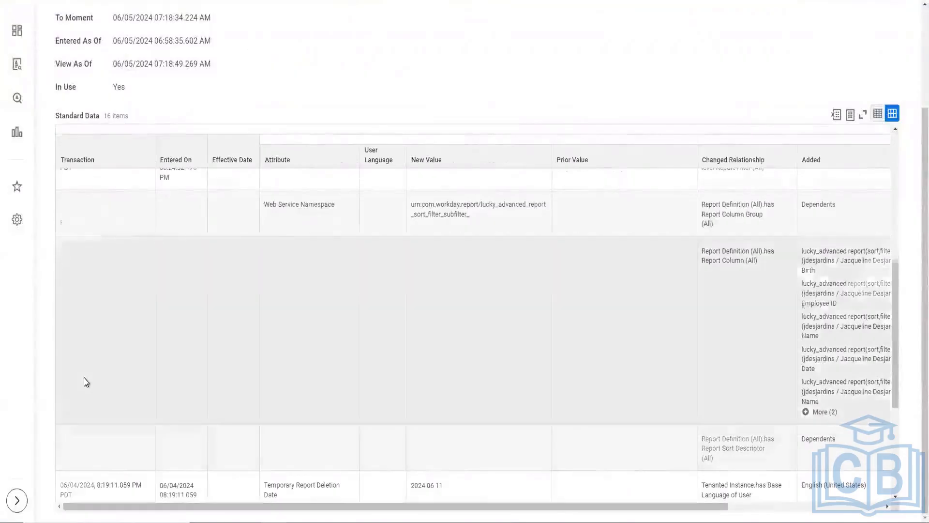
pyautogui.scroll(2, 83, 339)
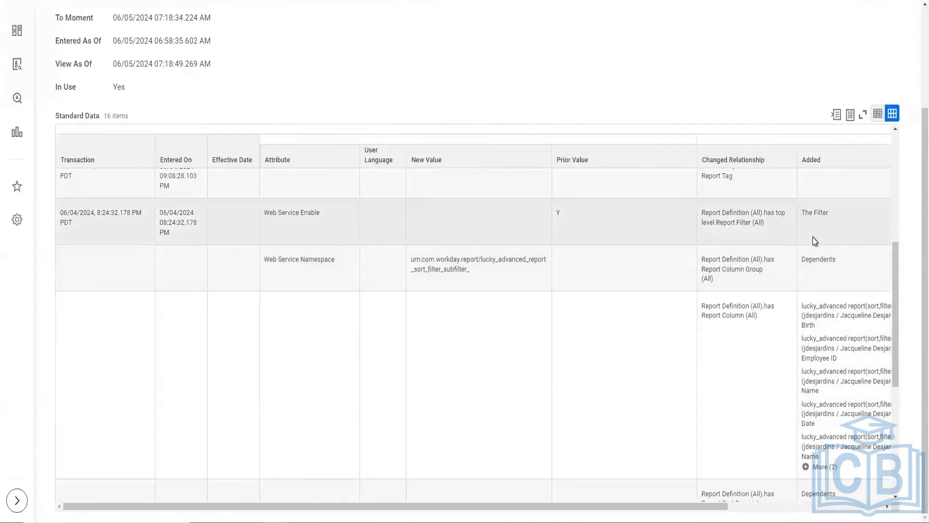
pyautogui.scroll(3, 774, 242)
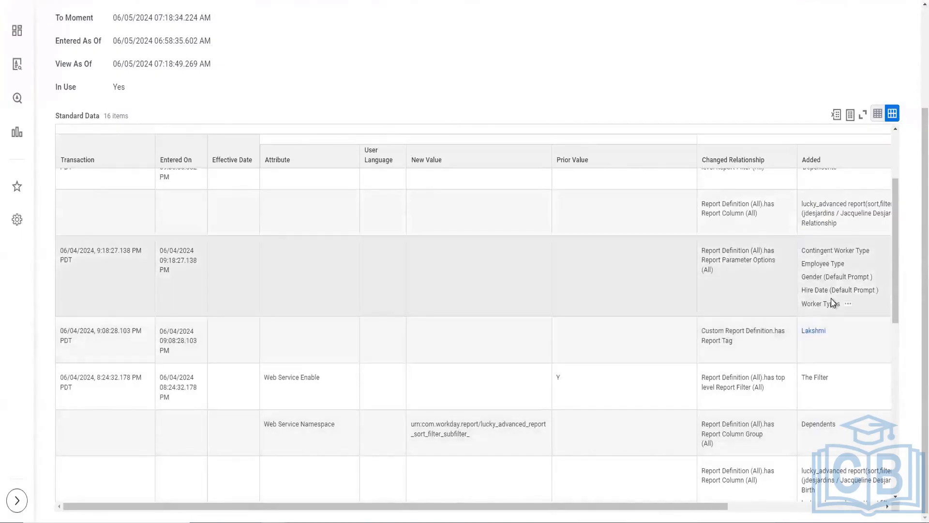
pyautogui.scroll(2, 832, 298)
pyautogui.scroll(3, 832, 298)
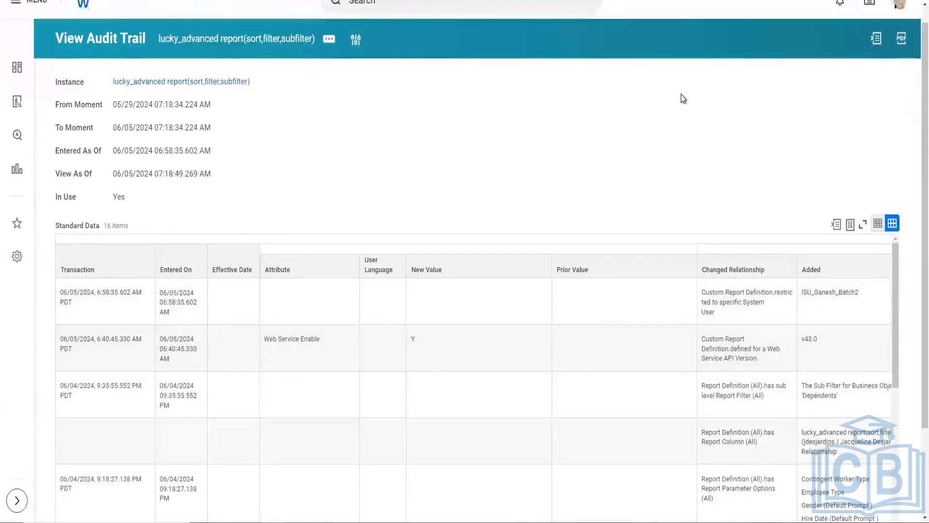
# Step: Inspect the audit trail's Web Service Enable transaction, checking its Entered On time, the added API version and the By User column
pyautogui.scroll(-1, 645, 147)
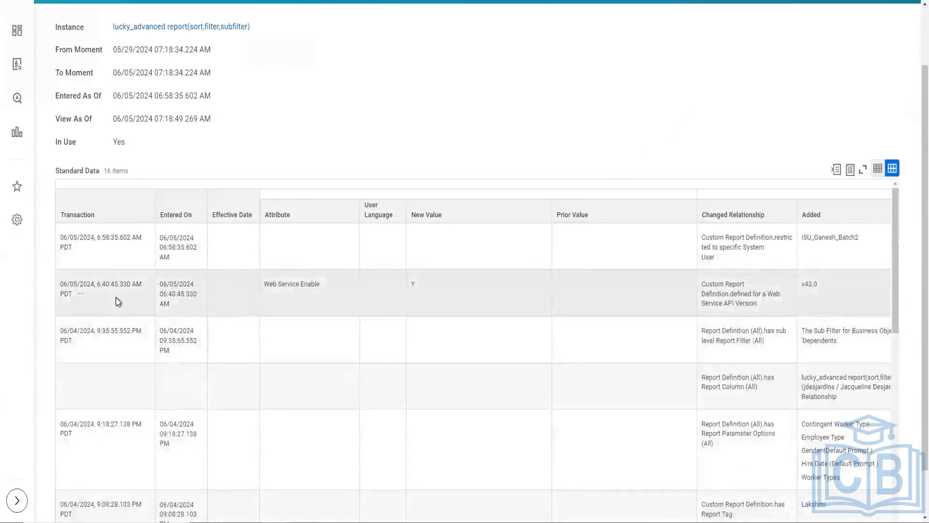
pyautogui.moveTo(118, 287)
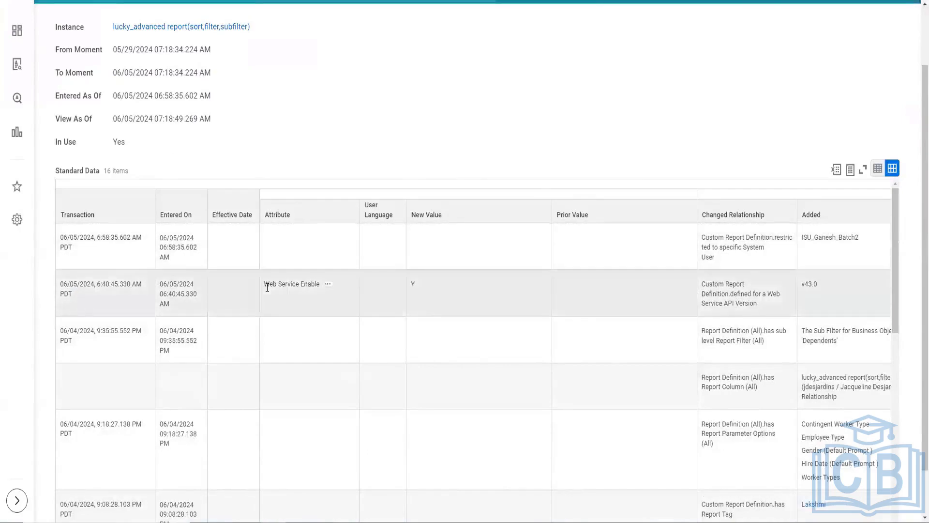
pyautogui.tripleClick(58, 291)
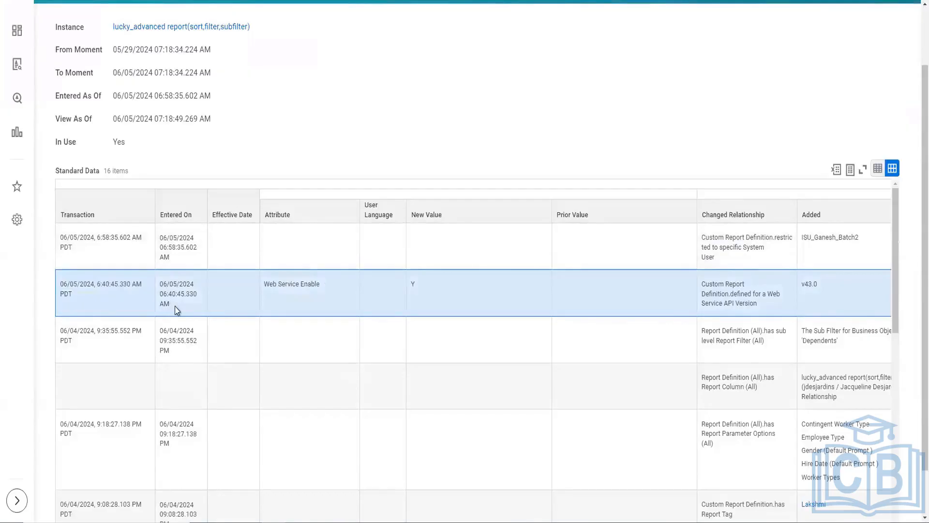
pyautogui.moveTo(175, 306); pyautogui.dragTo(156, 286)
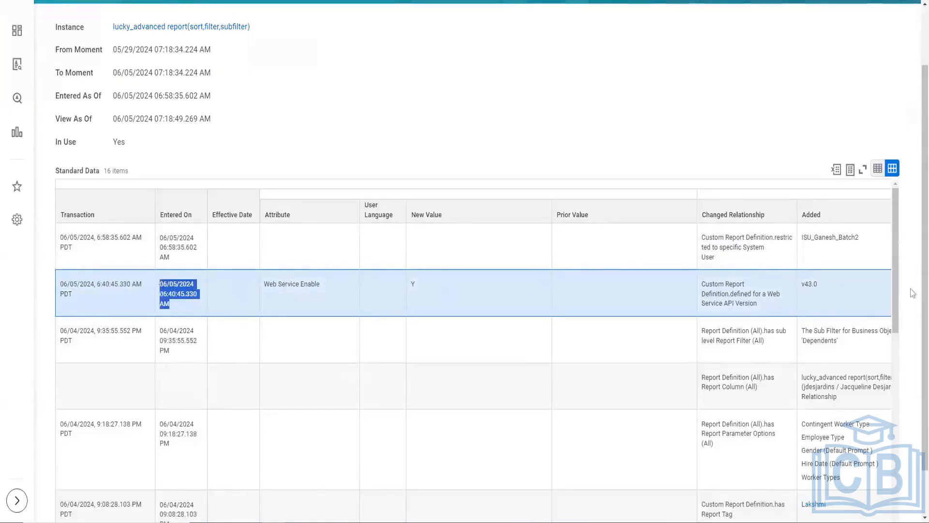
pyautogui.scroll(-1, 870, 218)
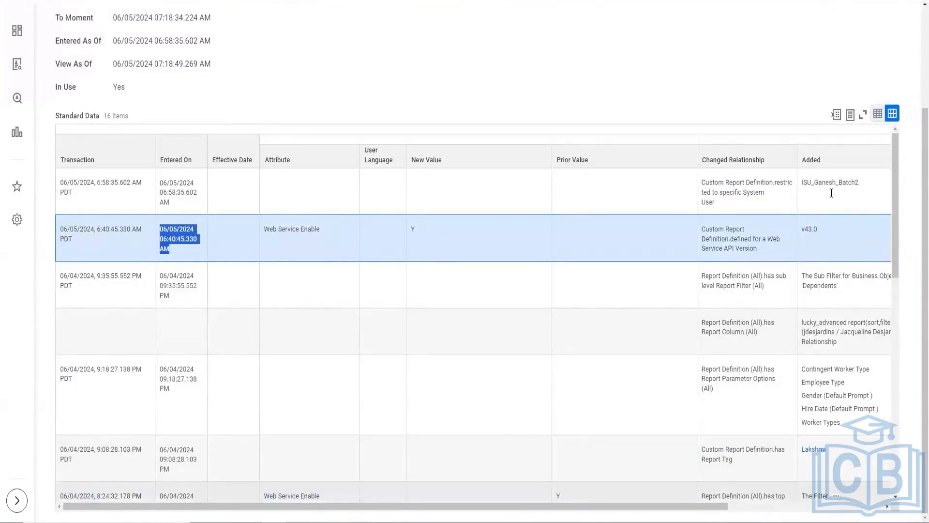
pyautogui.scroll(-1, 823, 280)
pyautogui.hscroll(4, 824, 280)
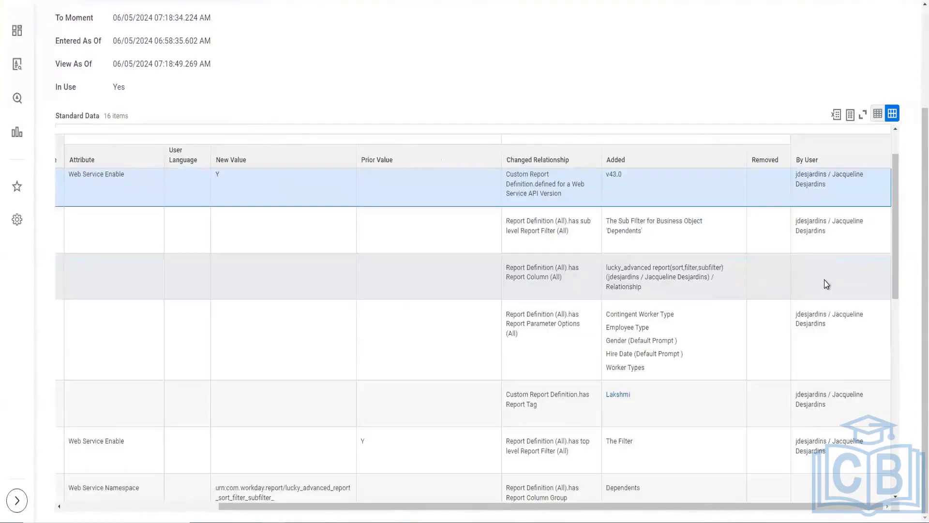
pyautogui.scroll(1, 823, 280)
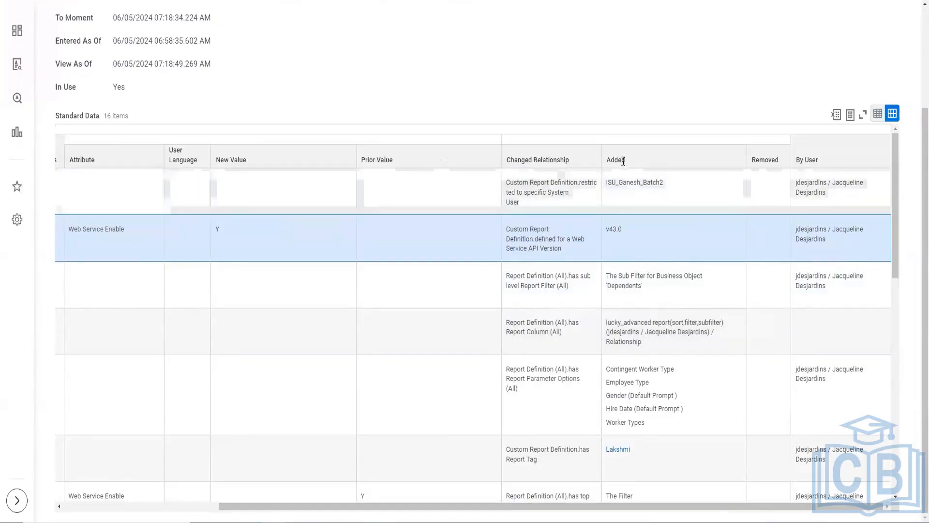
pyautogui.scroll(-5, 857, 216)
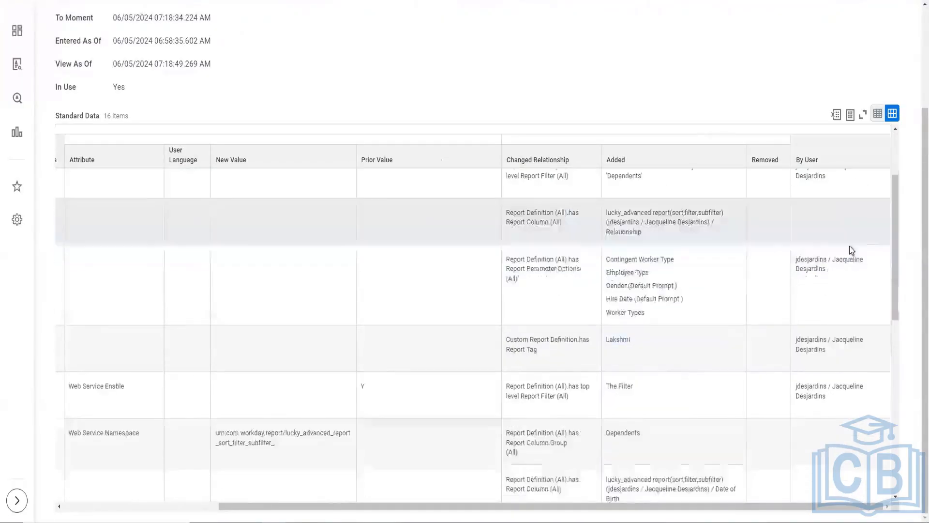
pyautogui.scroll(10, 847, 338)
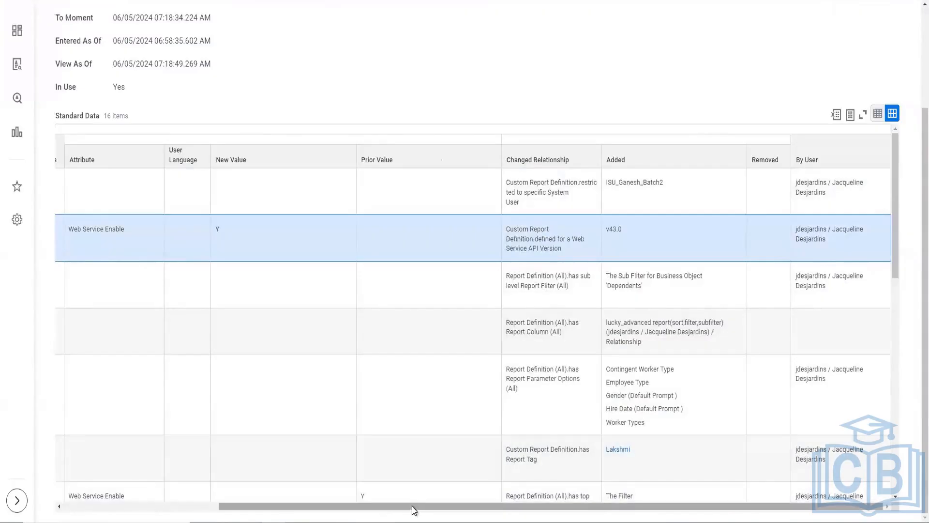
pyautogui.moveTo(411, 506); pyautogui.dragTo(159, 454)
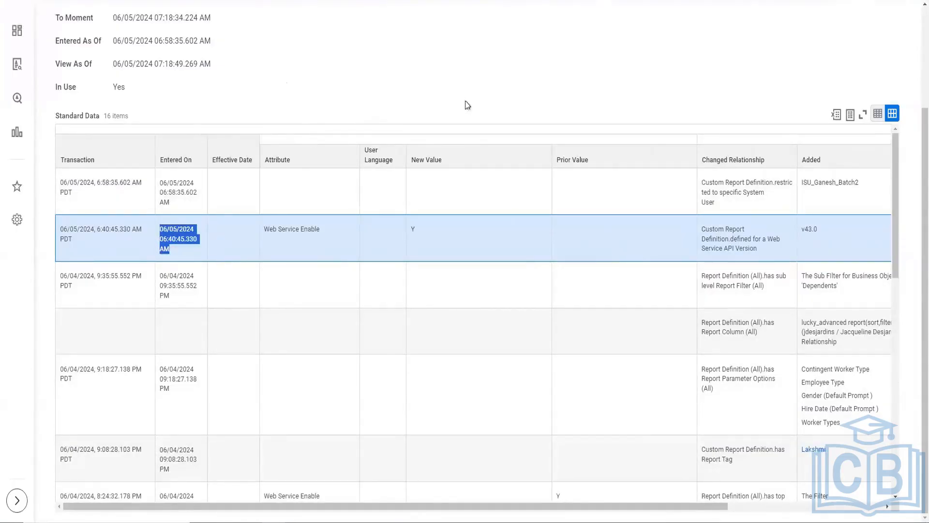
# Step: Return to the custom report's related actions, check the calculated field and favorite options, and view its Integration IDs in a new browser tab
pyautogui.scroll(3, 466, 102)
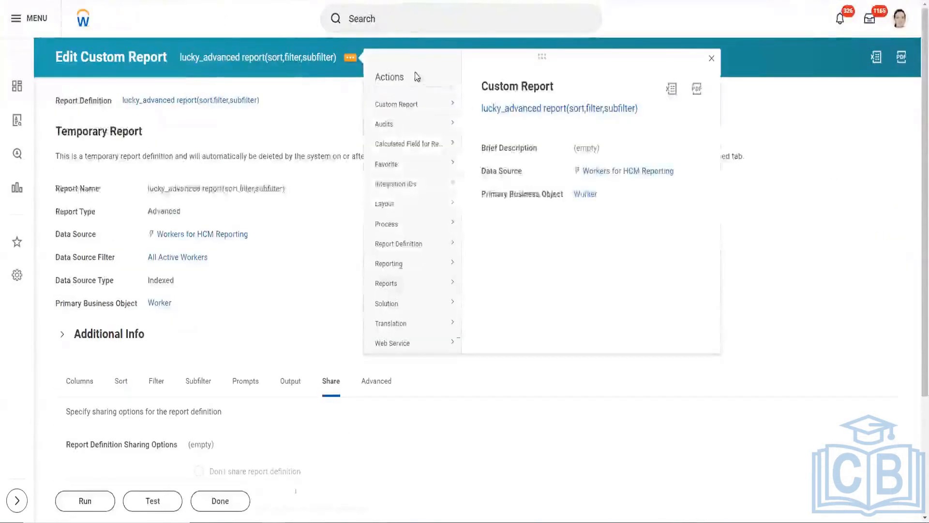
pyautogui.moveTo(428, 151)
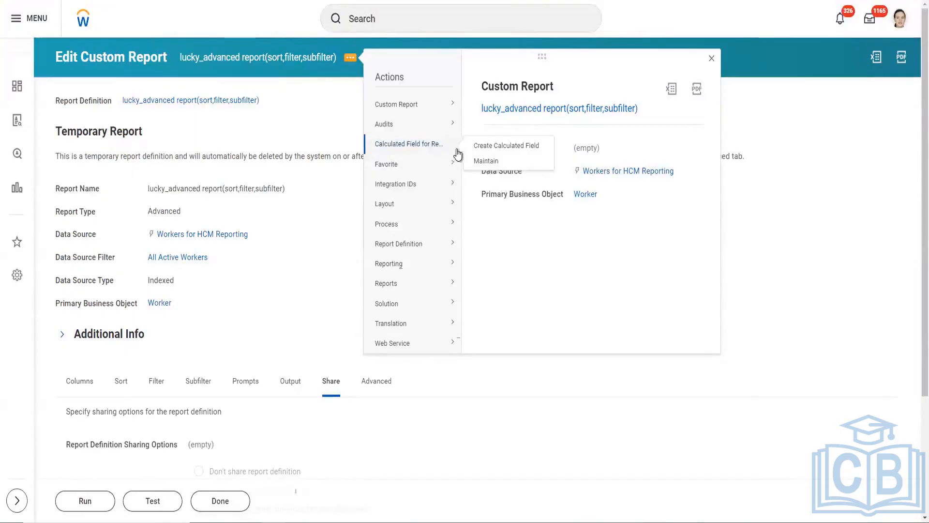
pyautogui.moveTo(444, 169)
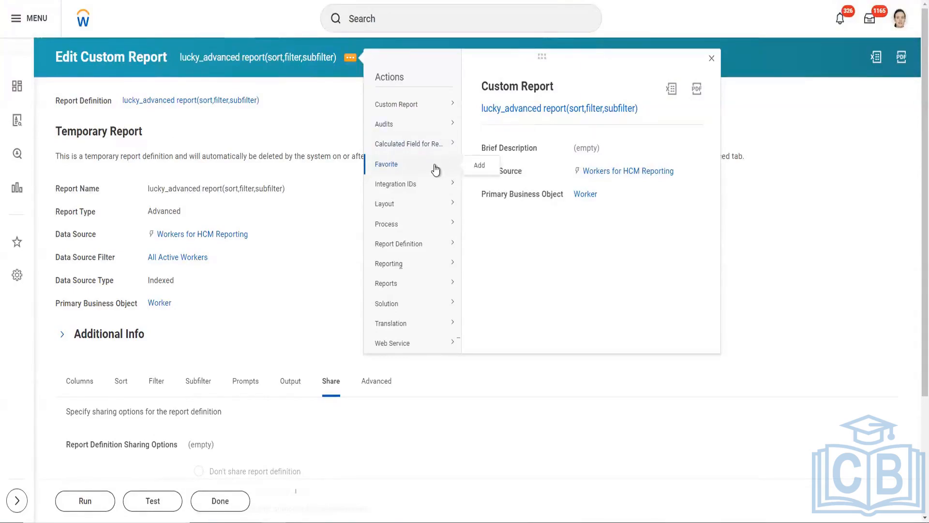
pyautogui.moveTo(426, 191)
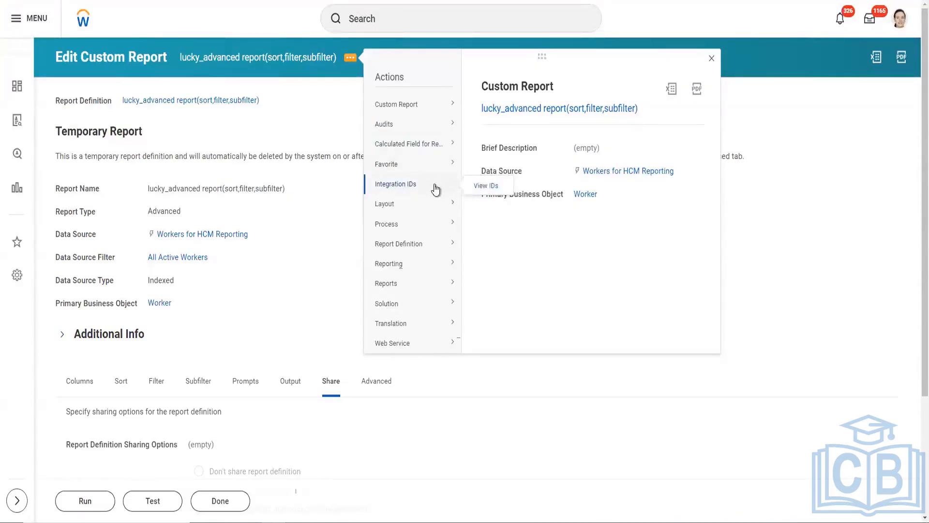
pyautogui.rightClick(482, 187)
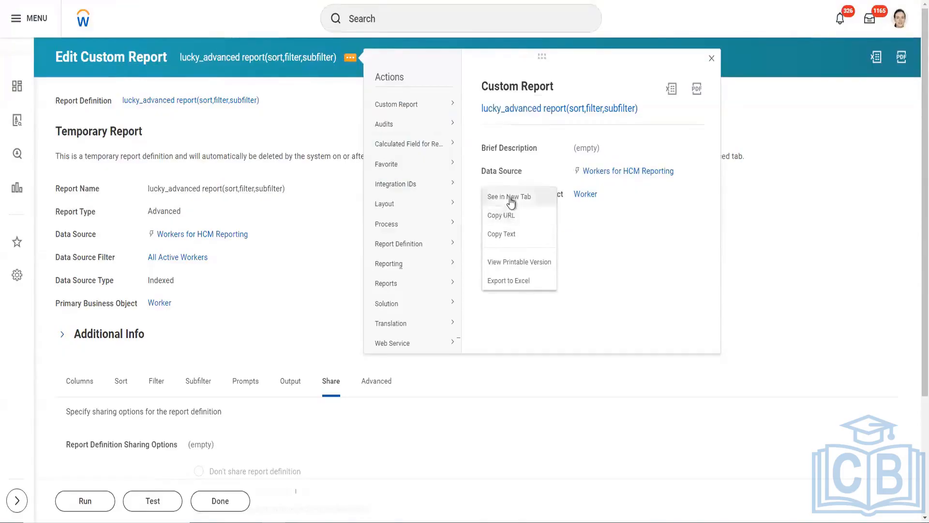
pyautogui.click(511, 200)
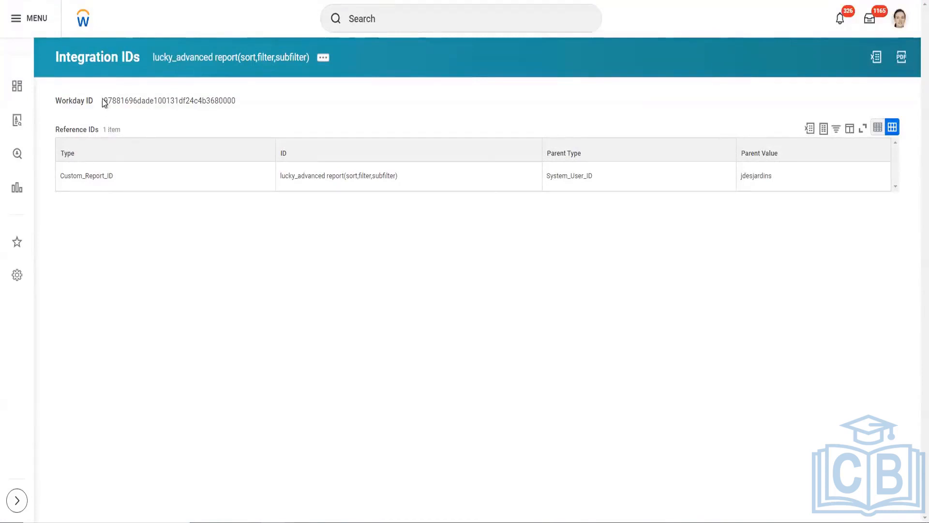
# Step: Examine the report's Workday ID and the Reference IDs table on the Integration IDs page
pyautogui.moveTo(103, 100); pyautogui.dragTo(199, 99)
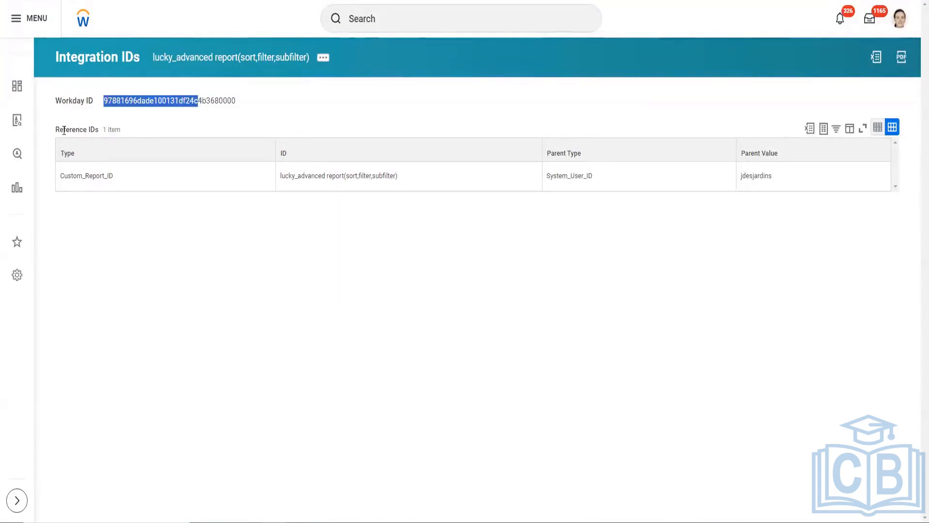
pyautogui.click(64, 128)
pyautogui.moveTo(63, 129); pyautogui.dragTo(112, 130)
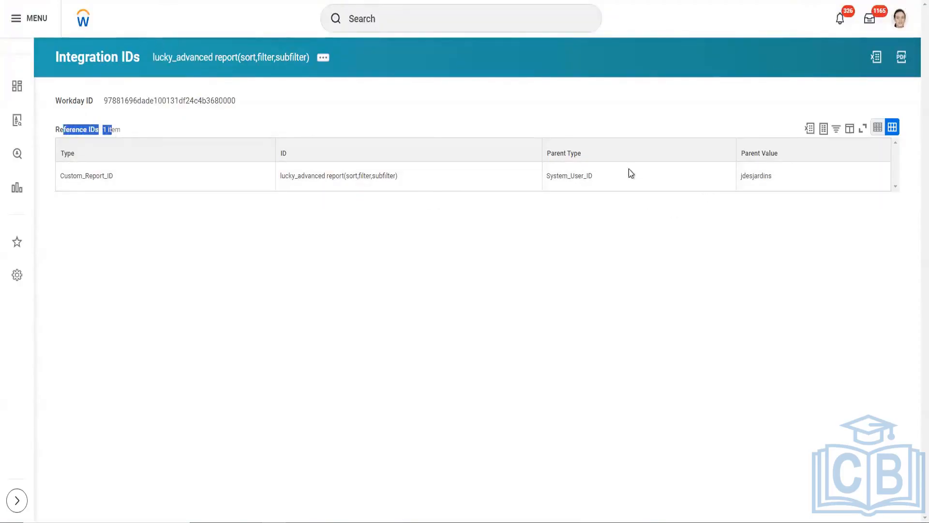
pyautogui.click(161, 107)
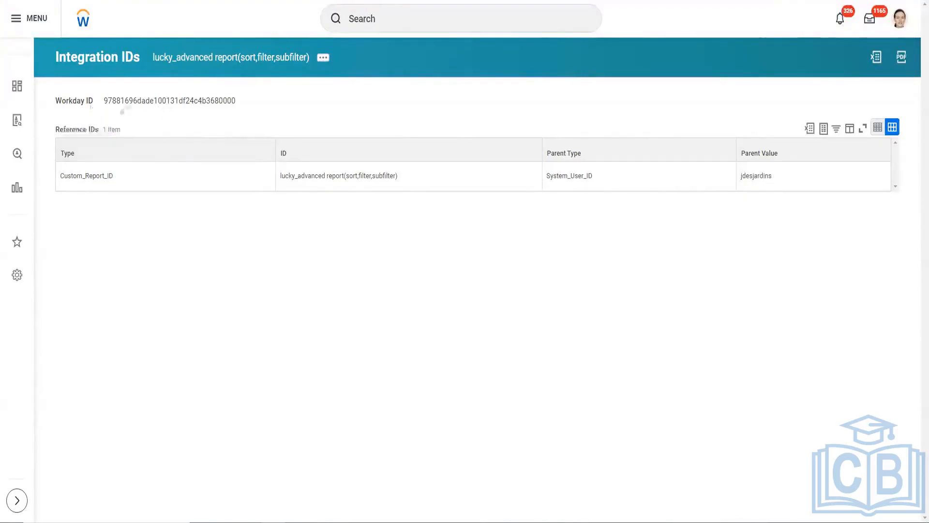
pyautogui.doubleClick(129, 101)
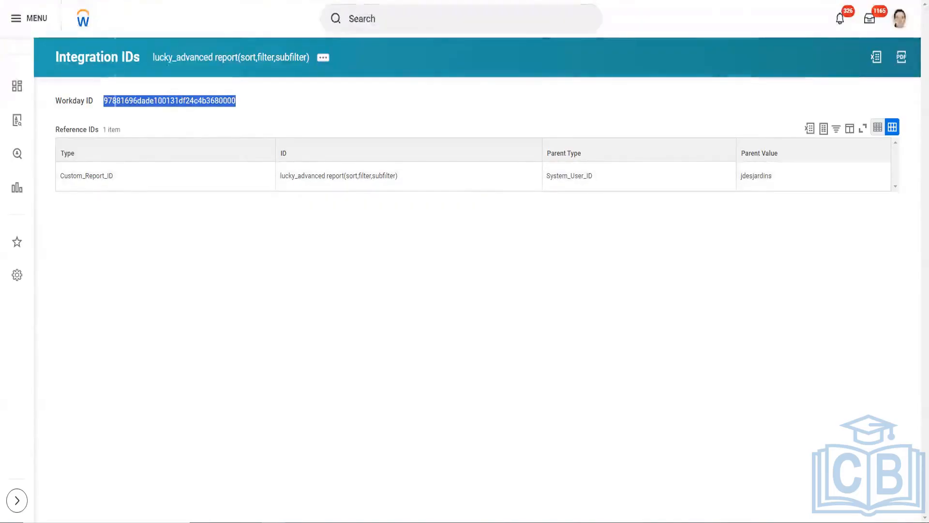
pyautogui.click(128, 205)
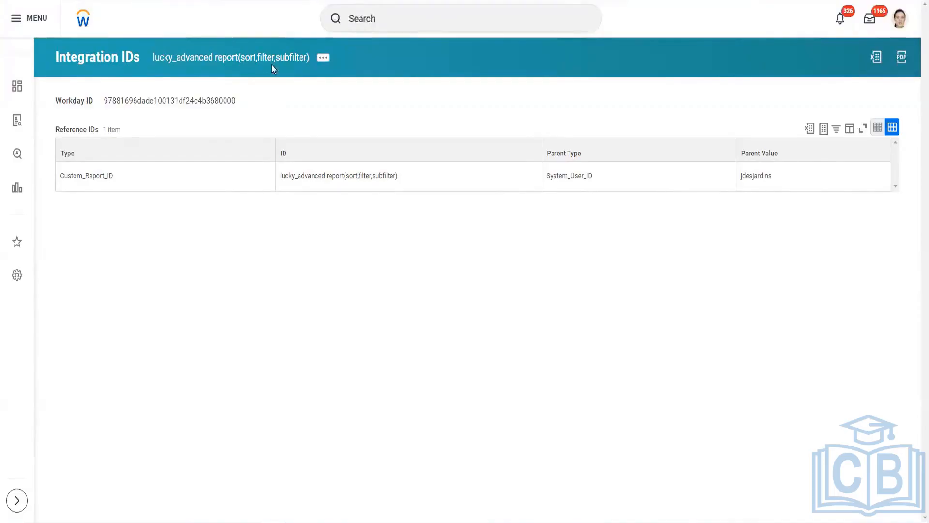
# Step: Go back to the custom report and review its Layout, Process, Report Definition, Reporting, Reports and Custom Report related actions
pyautogui.hotkey('ctrl', 'shift', 'Tab')
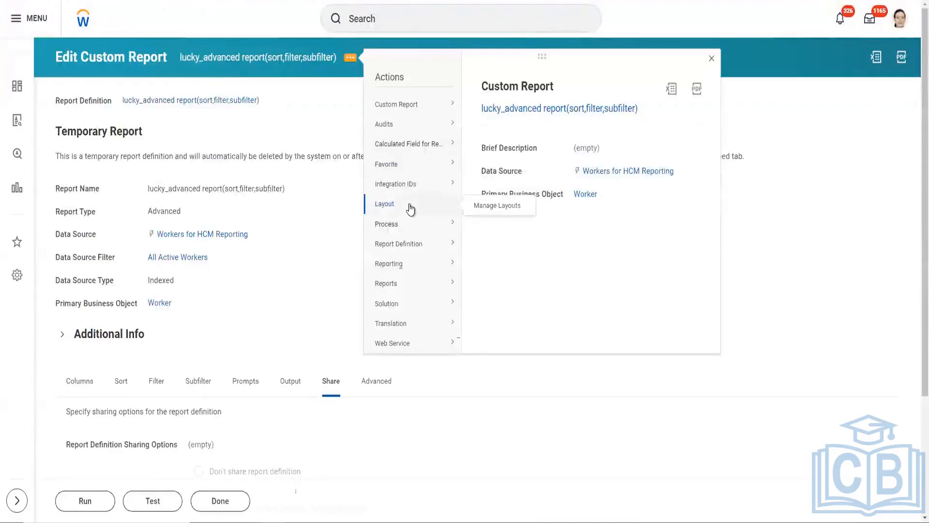
pyautogui.moveTo(407, 227)
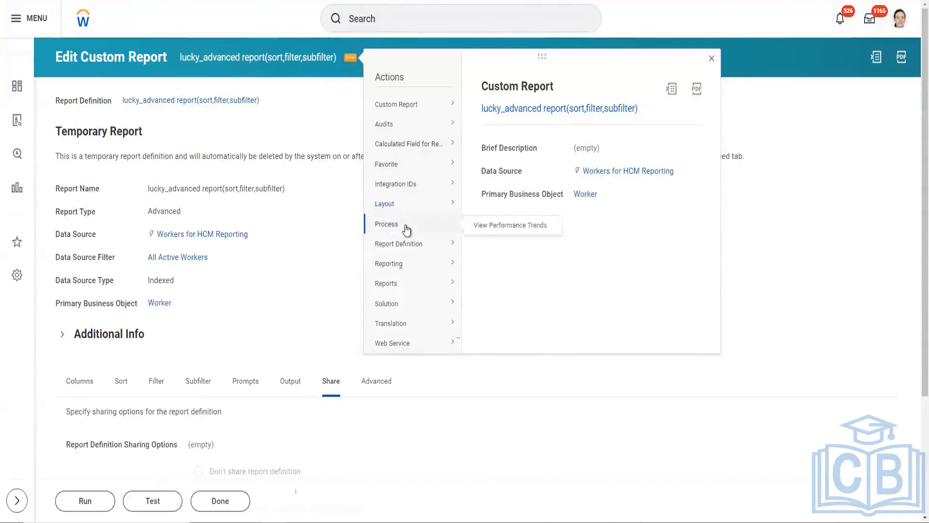
pyautogui.moveTo(408, 246)
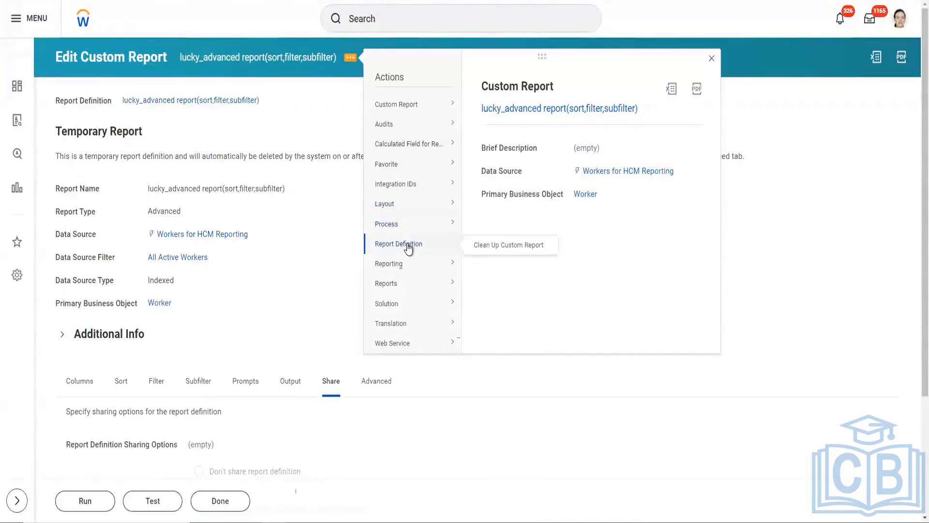
pyautogui.moveTo(415, 270)
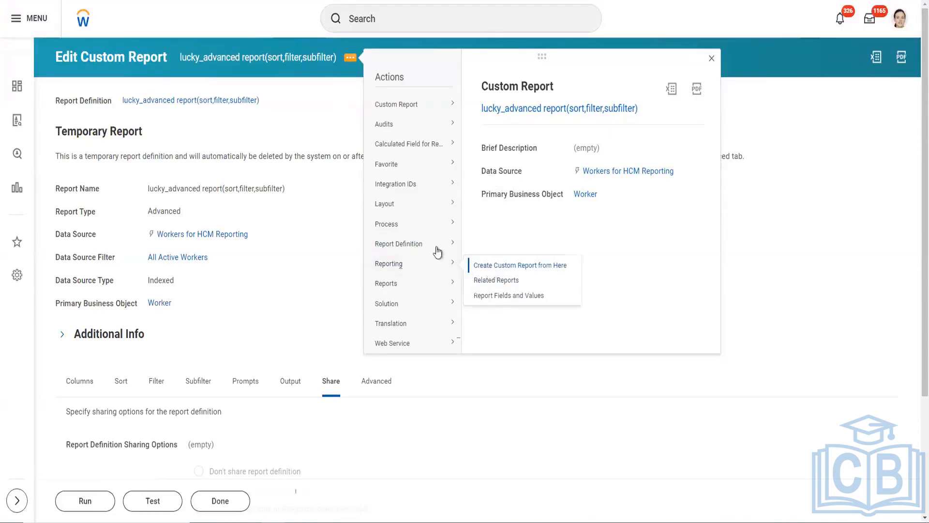
pyautogui.moveTo(429, 287)
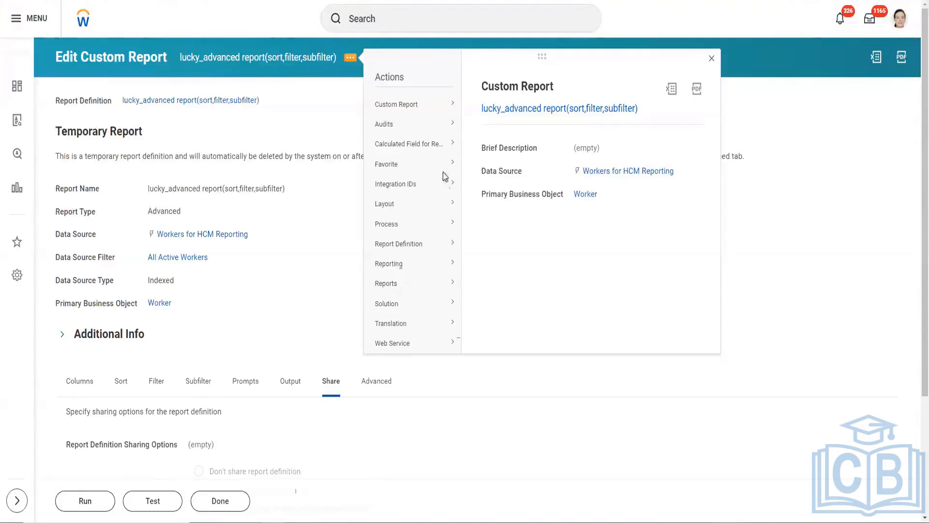
pyautogui.moveTo(435, 107)
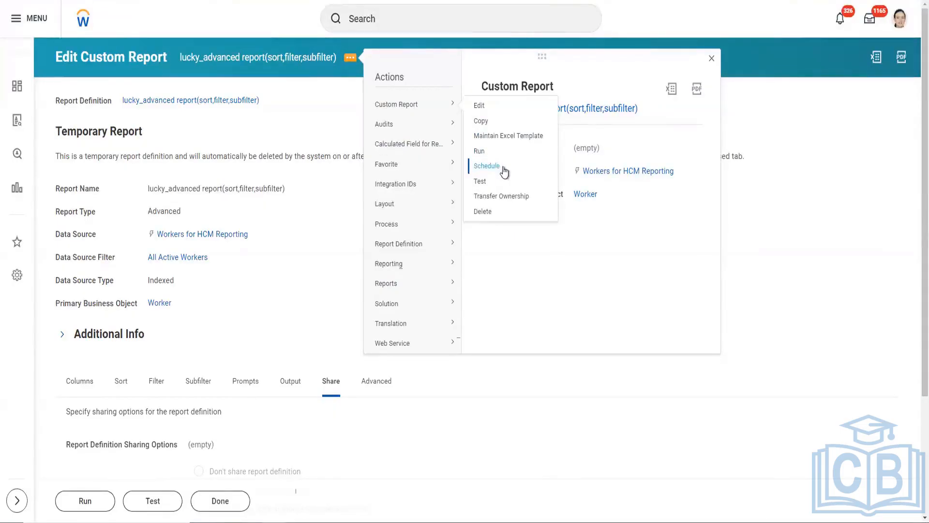
# Step: View the custom report's web service URLs and review the Workday XML, Simple XML, CSV, RSS, GData and JSON links
pyautogui.moveTo(413, 286)
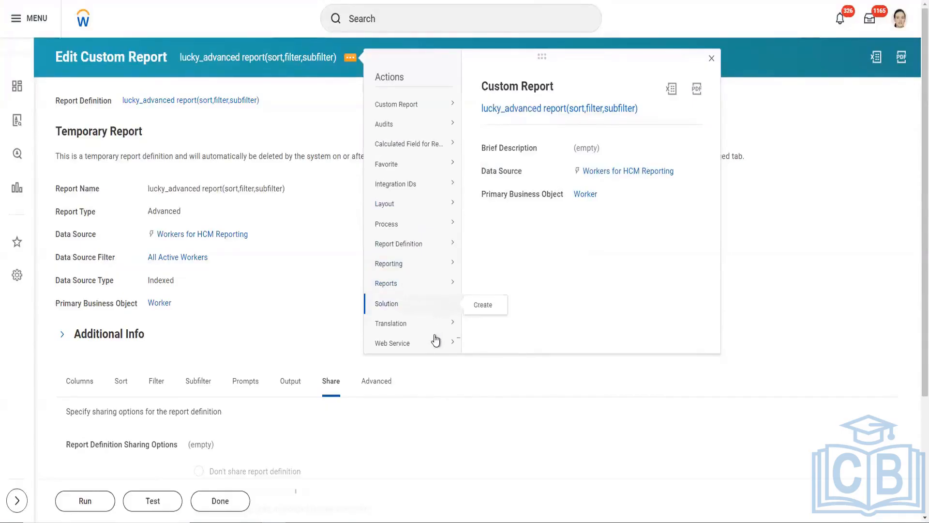
pyautogui.moveTo(433, 345)
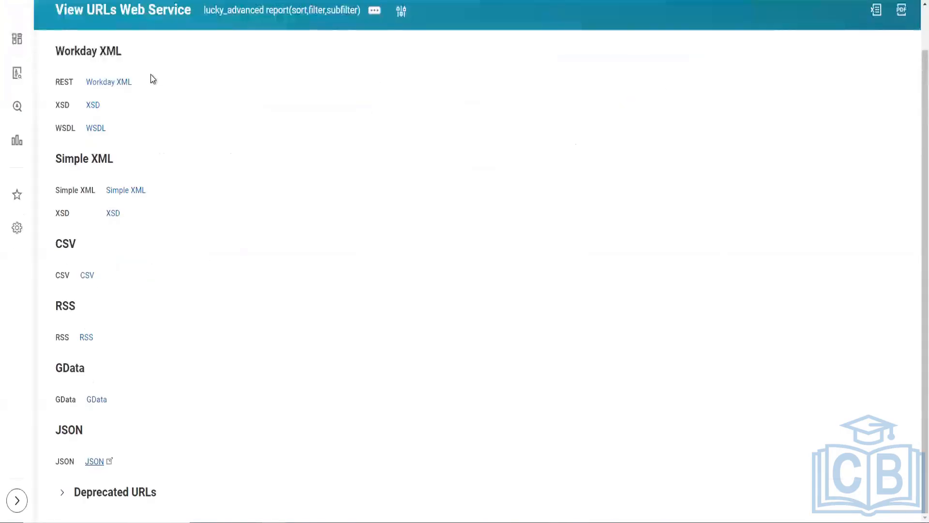
pyautogui.scroll(1, 153, 79)
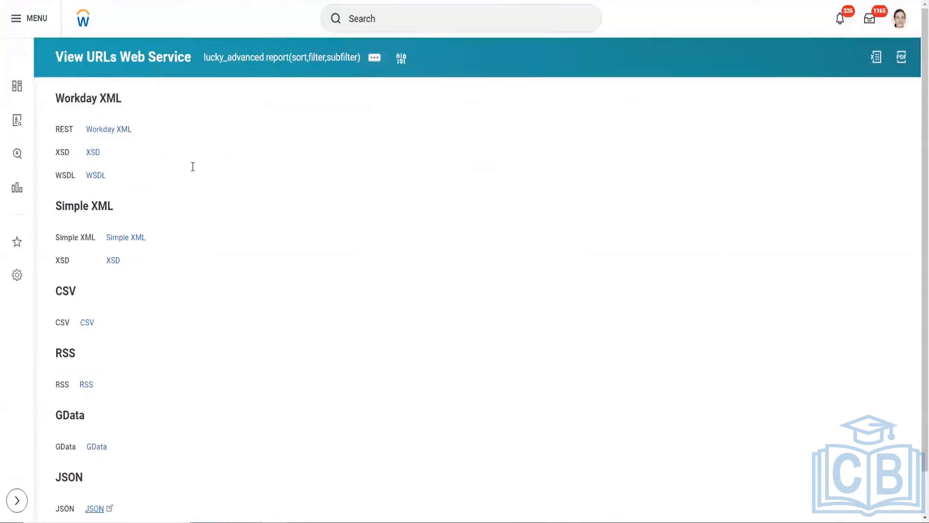
pyautogui.scroll(-1, 253, 150)
pyautogui.scroll(1, 159, 172)
pyautogui.scroll(-1, 166, 458)
pyautogui.scroll(1, 146, 335)
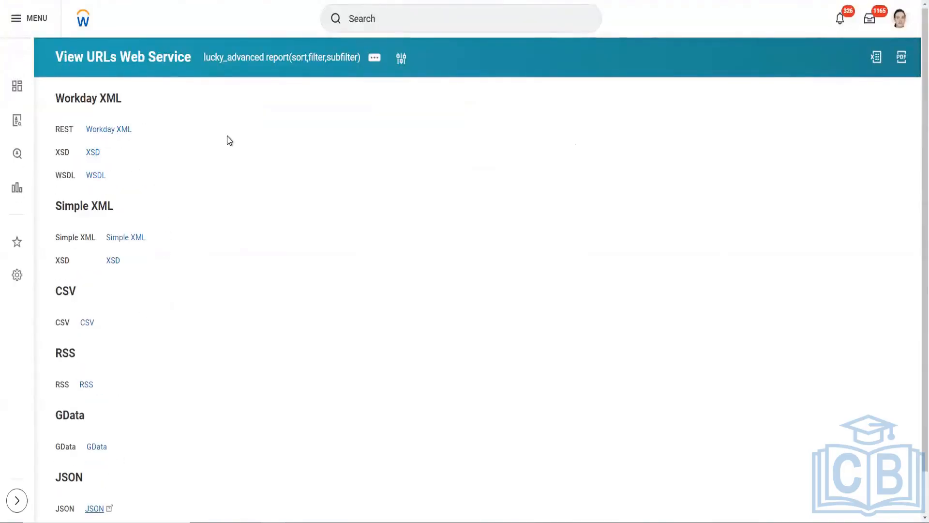
# Step: Copy the Workday XML REST URL, paste it below the existing notes in the text editor, and highlight the pasted URL
pyautogui.rightClick(119, 132)
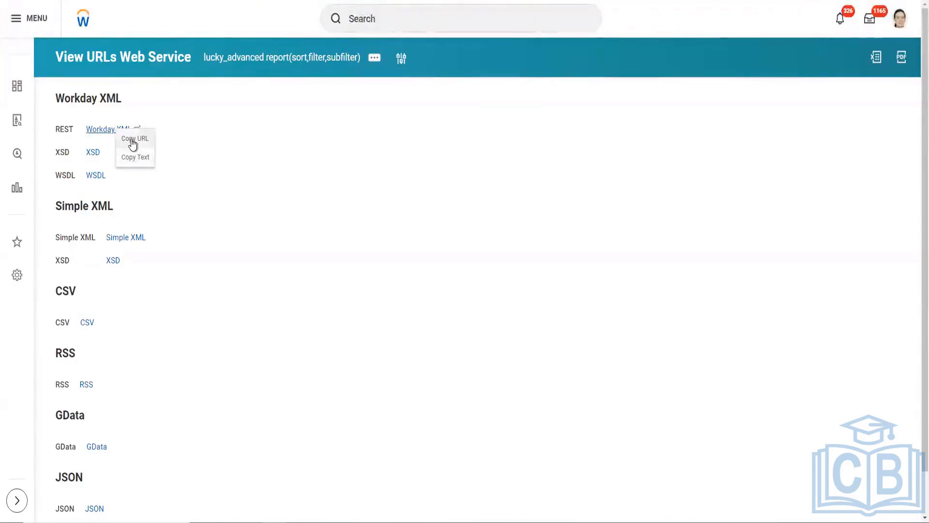
pyautogui.click(130, 141)
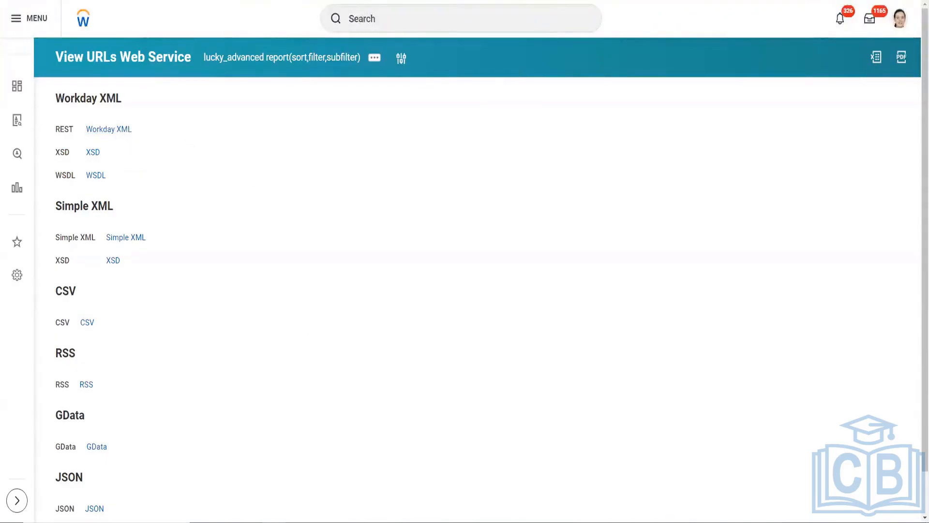
pyautogui.click(310, 521)
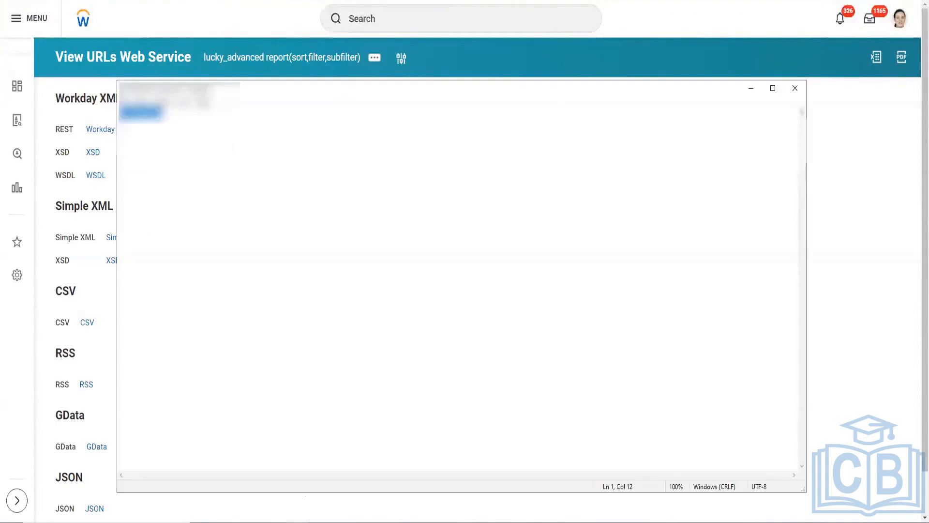
pyautogui.click(256, 116)
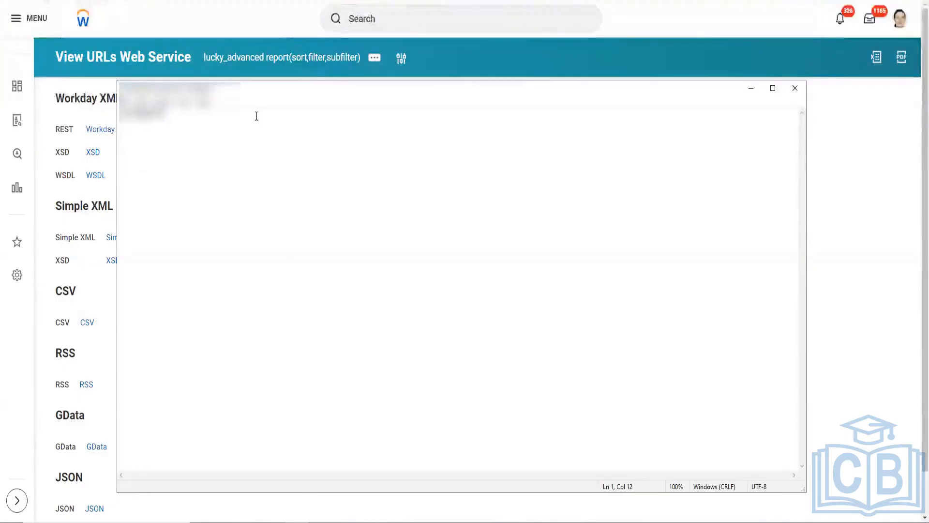
pyautogui.press('Return')
pyautogui.press('Return')
pyautogui.press('Return')
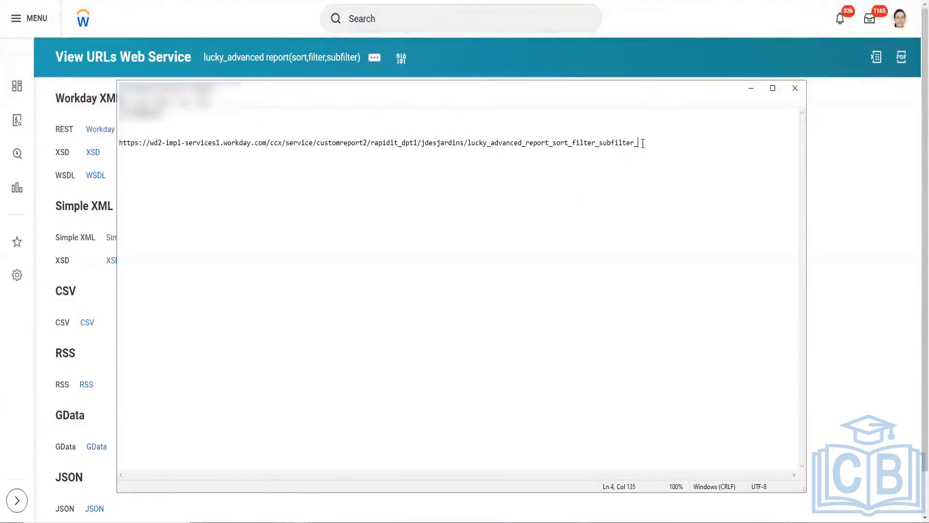
pyautogui.moveTo(643, 143); pyautogui.dragTo(116, 165)
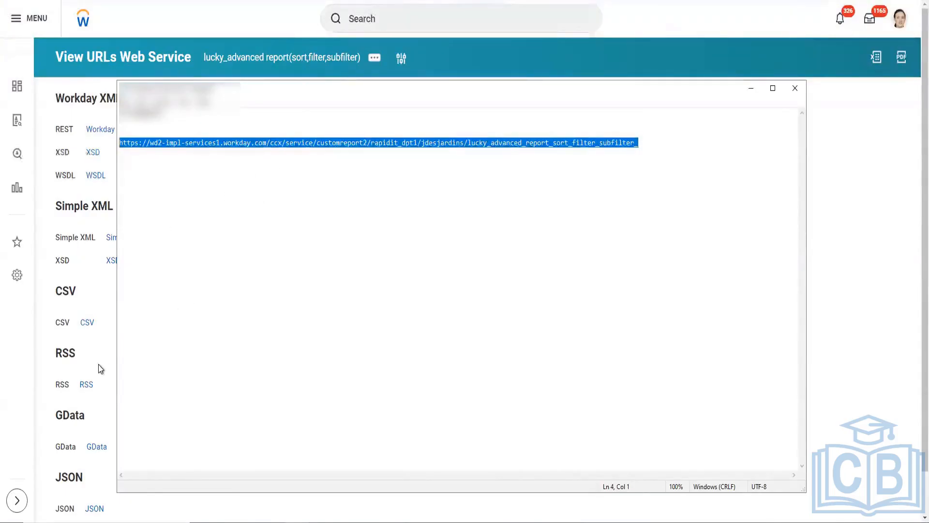
pyautogui.scroll(-1, 98, 366)
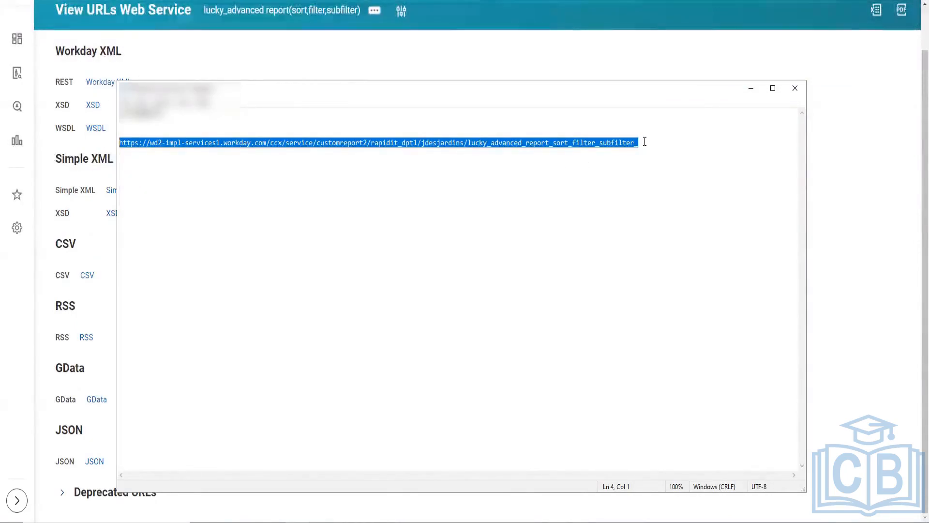
pyautogui.moveTo(644, 141); pyautogui.dragTo(86, 141)
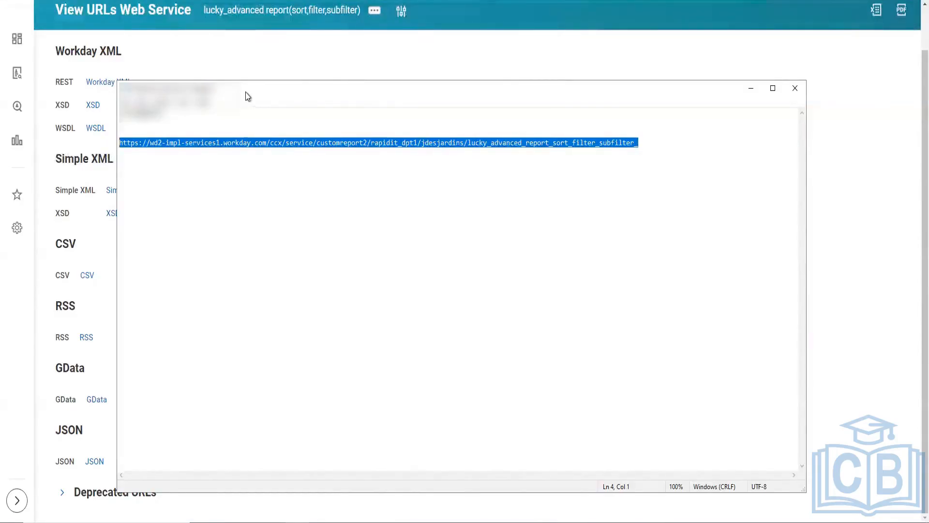
# Step: Move the notes window off the links, copy the JSON URL, and paste it below the Workday XML URL in the notes
pyautogui.moveTo(307, 84); pyautogui.dragTo(430, 48)
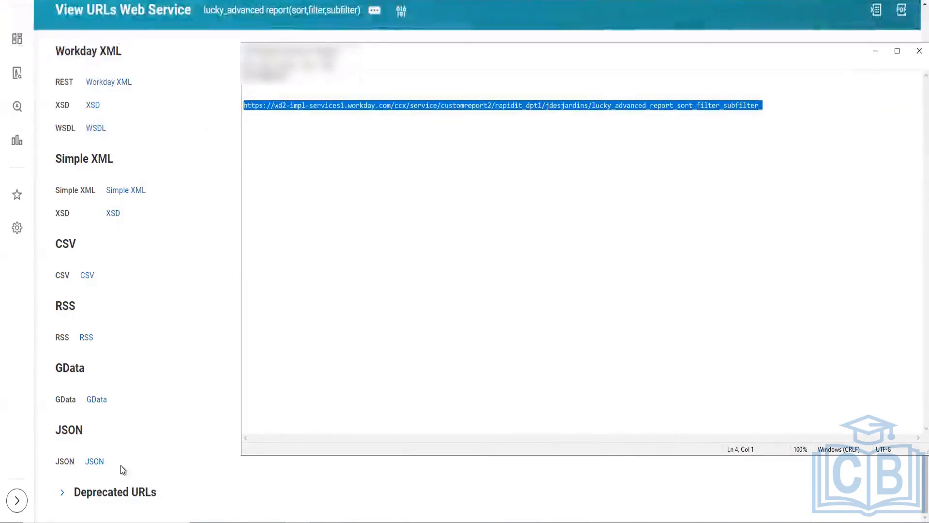
pyautogui.rightClick(90, 467)
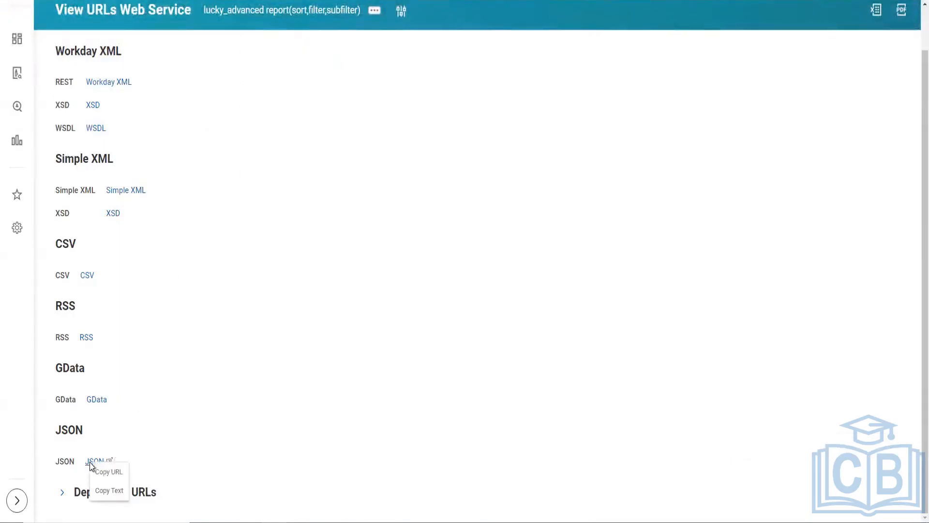
pyautogui.click(102, 472)
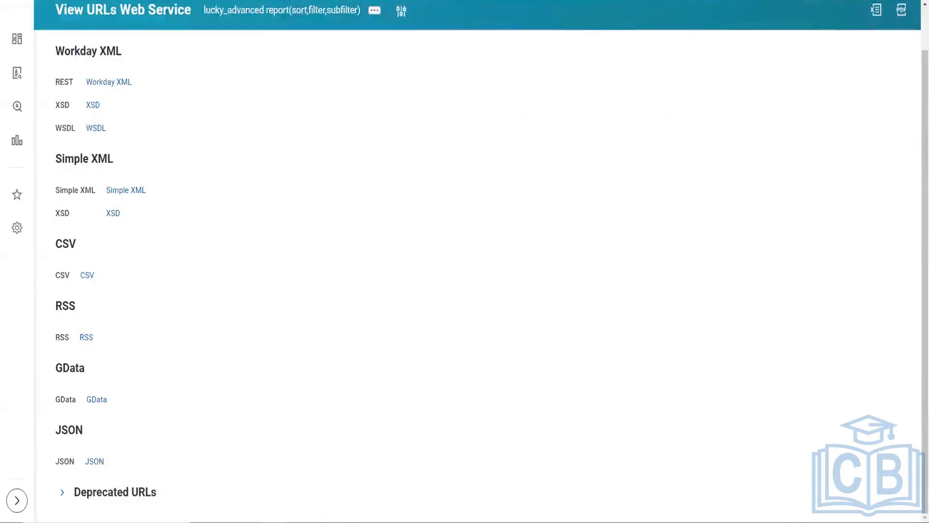
pyautogui.hotkey('alt', 'Tab')
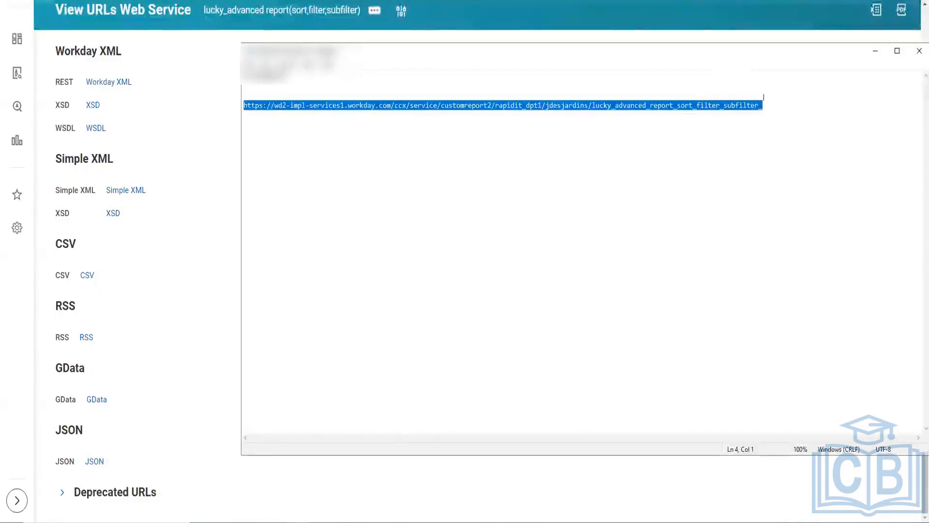
pyautogui.click(778, 110)
pyautogui.press('Return')
pyautogui.press('Return')
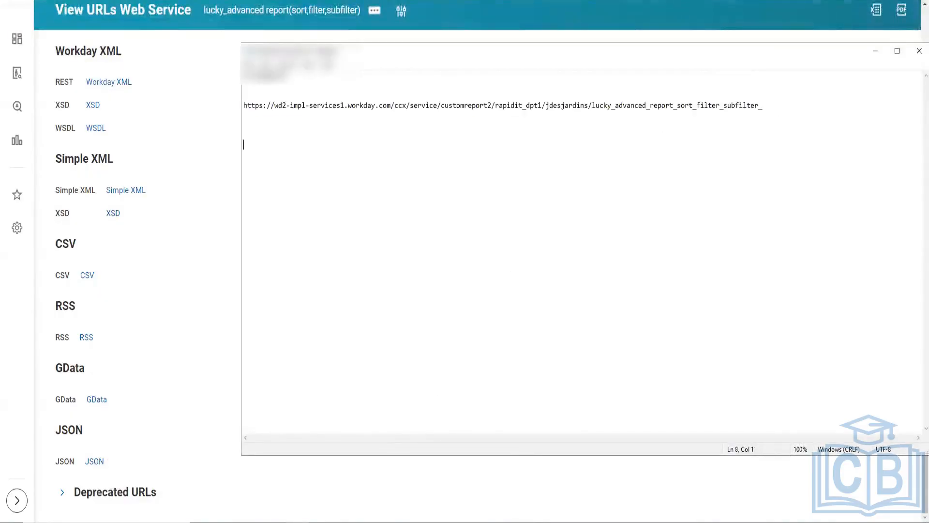
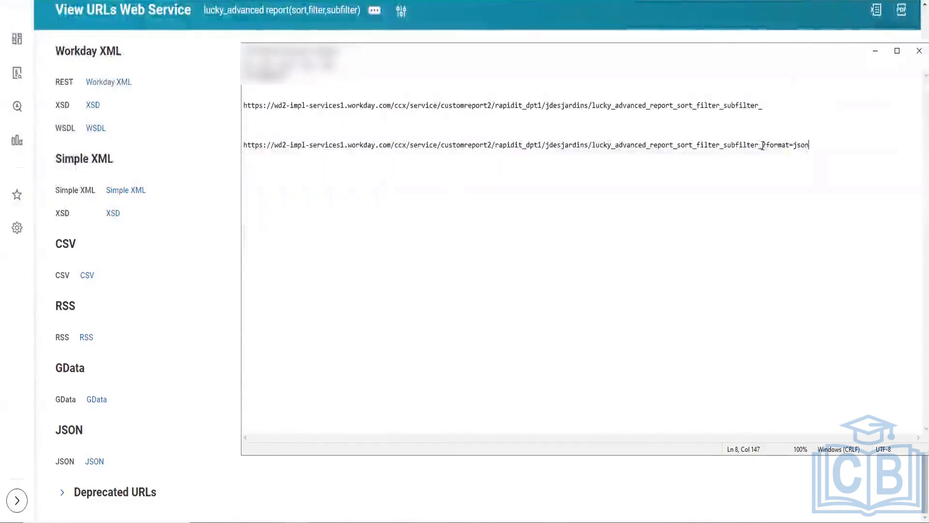
# Step: Compare the two pasted URLs by highlighting the JSON URL's base part and its ?format=json suffix
pyautogui.moveTo(763, 145); pyautogui.dragTo(224, 153)
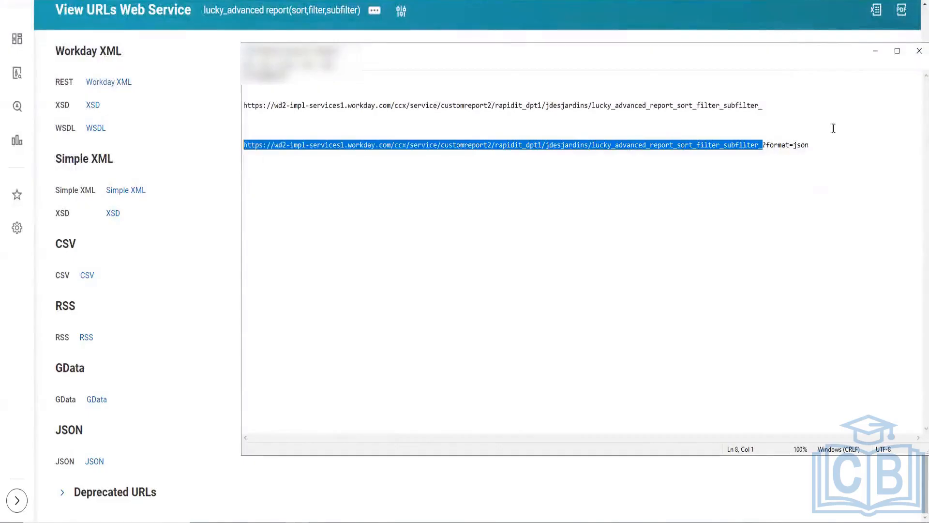
pyautogui.click(852, 134)
pyautogui.click(764, 142)
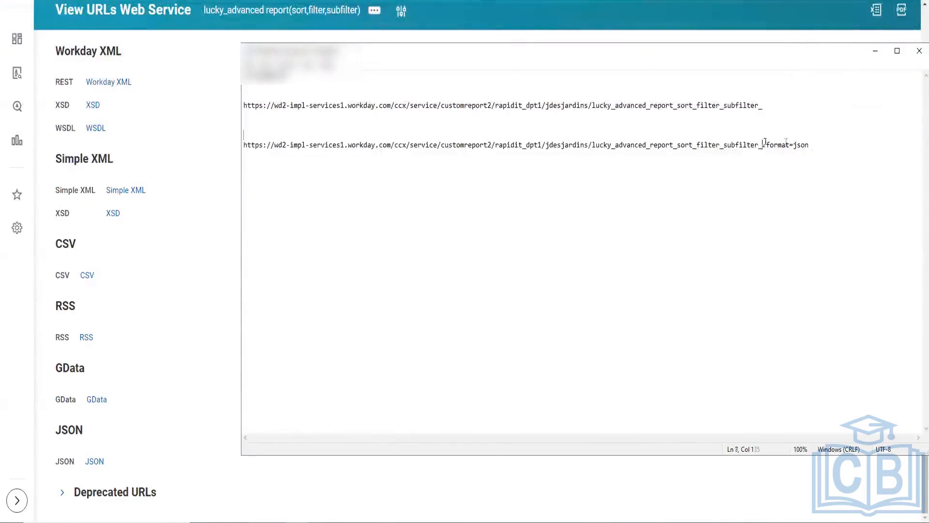
pyautogui.moveTo(765, 142); pyautogui.dragTo(809, 144)
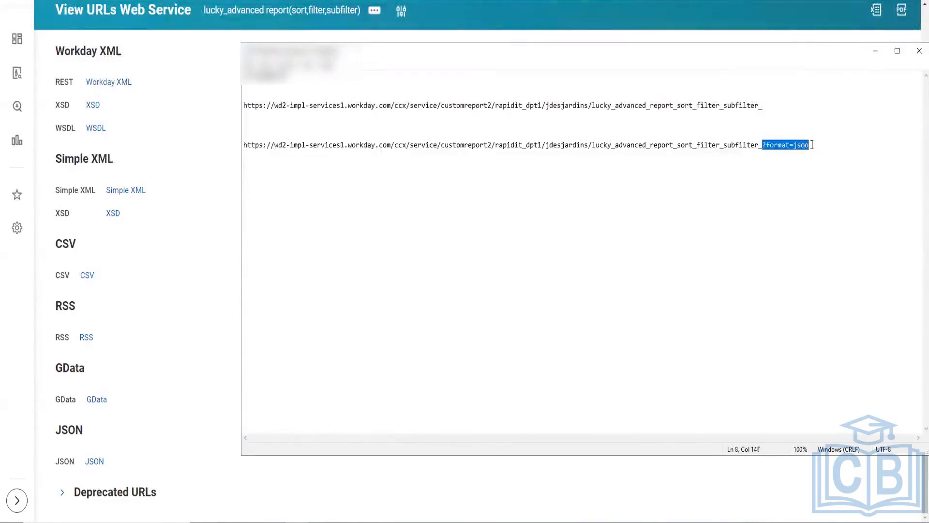
pyautogui.click(665, 144)
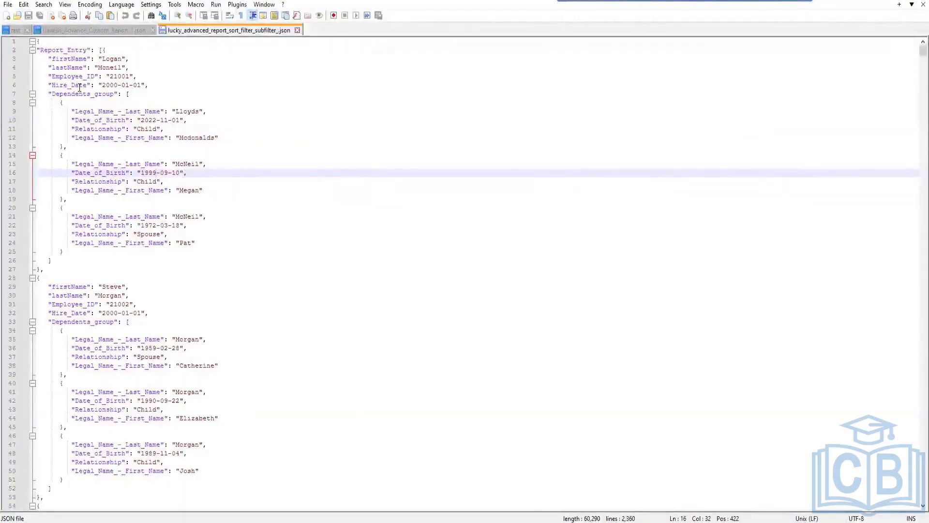
# Step: Examine the report entries in lucky_advanced_report_sort_filter_subfilter_.json in Notepad++, and return to the Workday web service URLs page
pyautogui.scroll(-1, 80, 87)
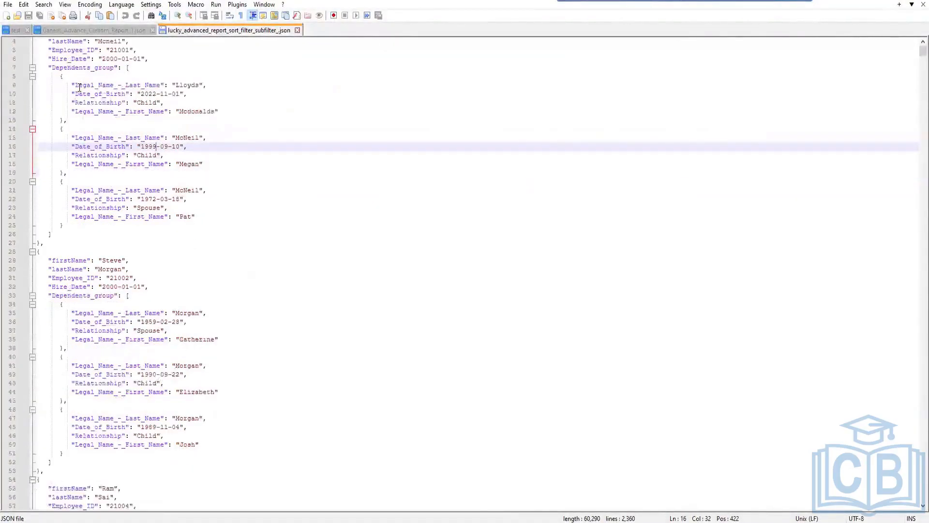
pyautogui.scroll(1, 80, 87)
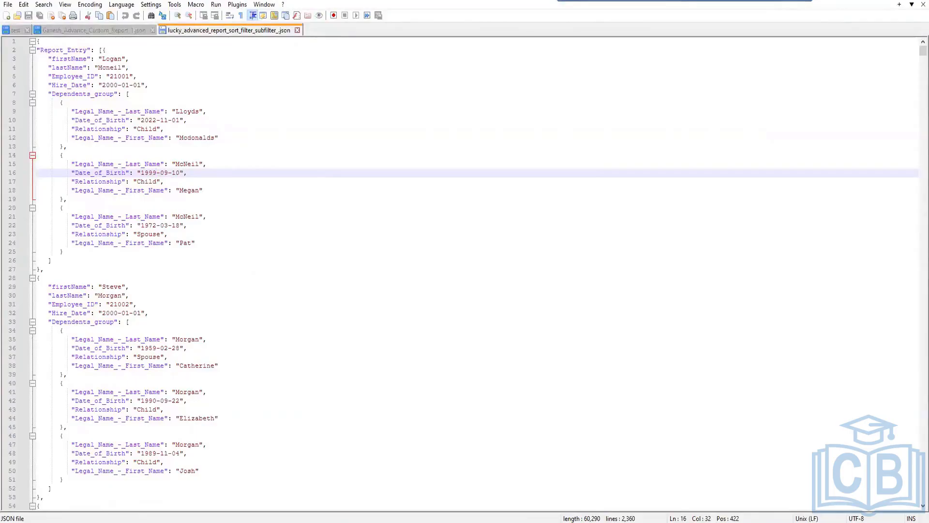
pyautogui.moveTo(274, 519)
pyautogui.click(275, 488)
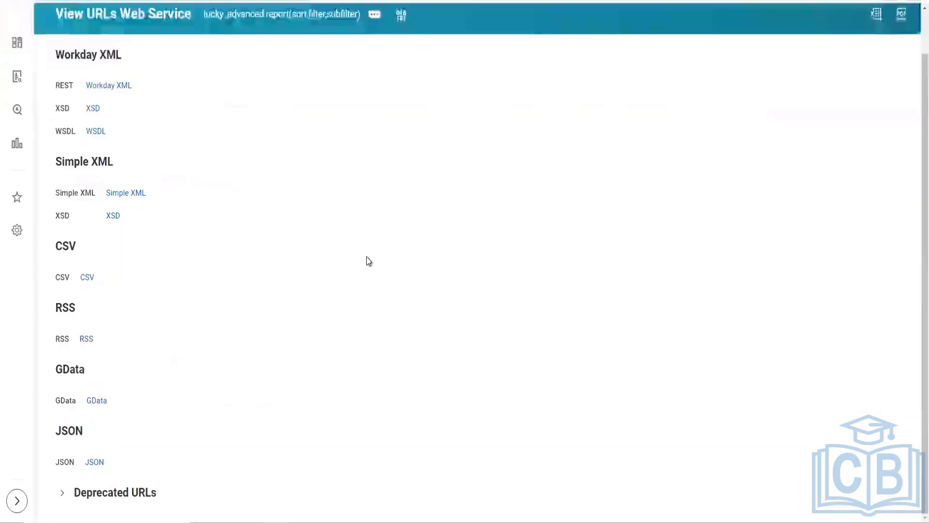
# Step: Review the custom report's related actions again, including Audits, Reporting, Solution, Translation and the Web Service View URLs option
pyautogui.scroll(1, 410, 287)
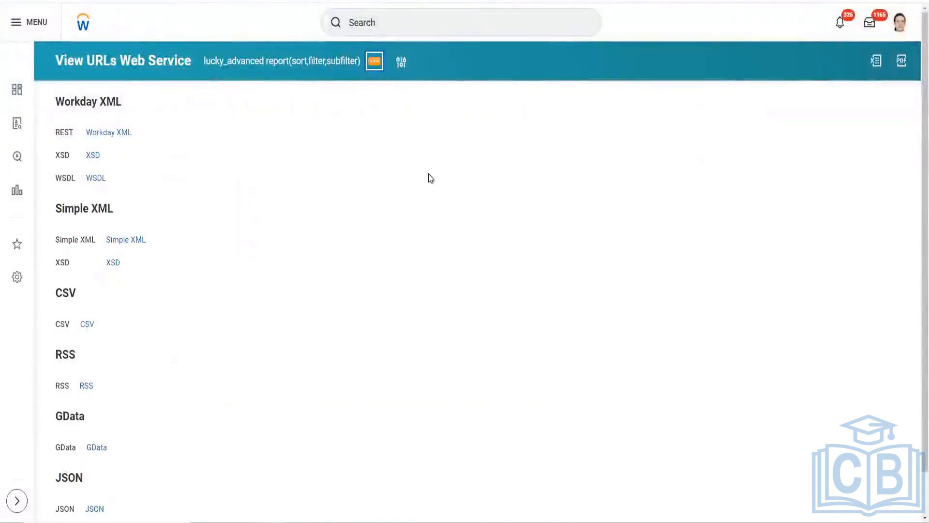
pyautogui.hotkey('alt', 'Left')
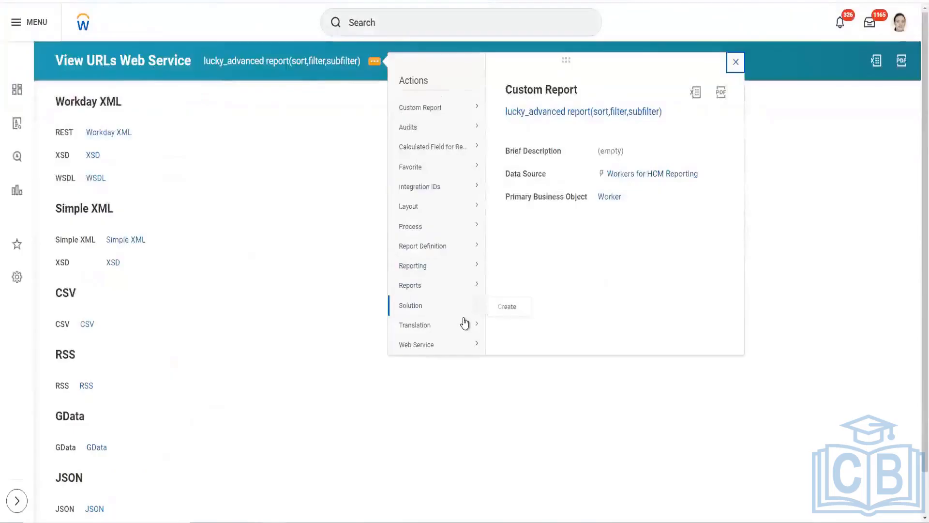
pyautogui.moveTo(469, 345)
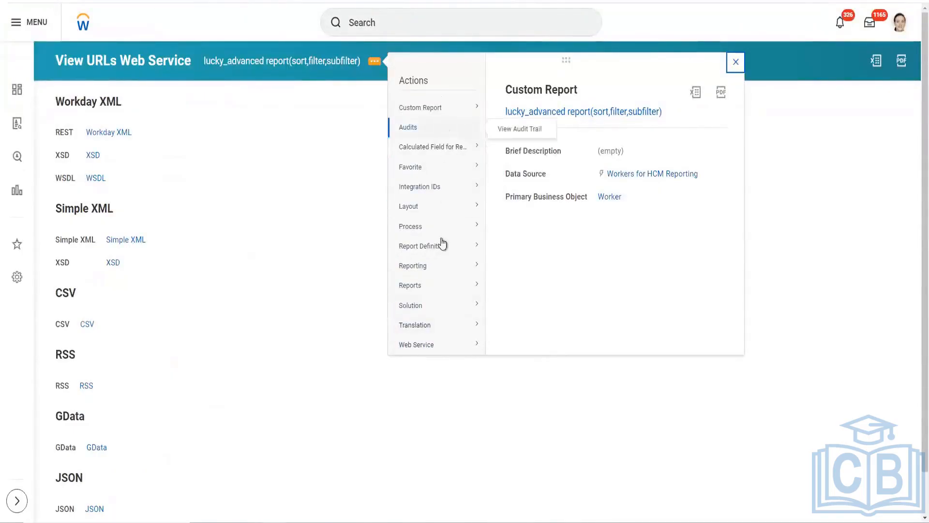
pyautogui.moveTo(440, 268)
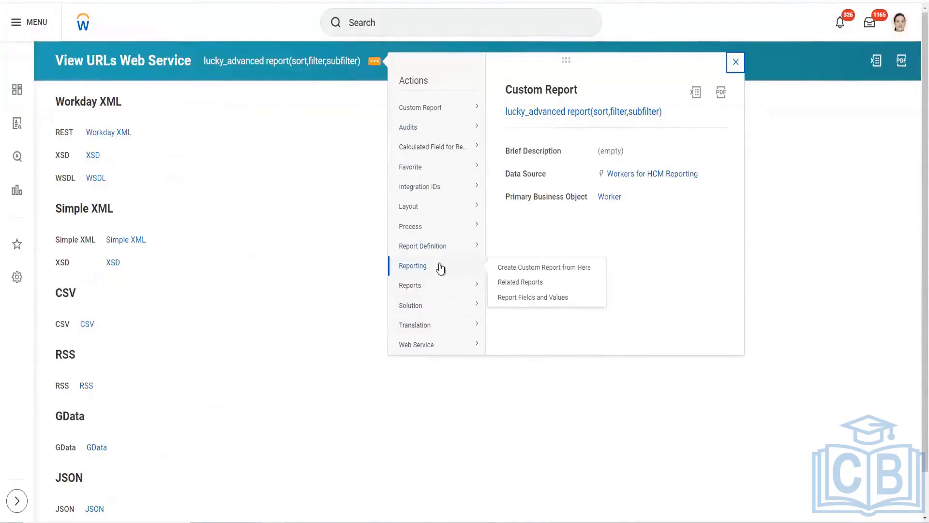
pyautogui.moveTo(443, 218)
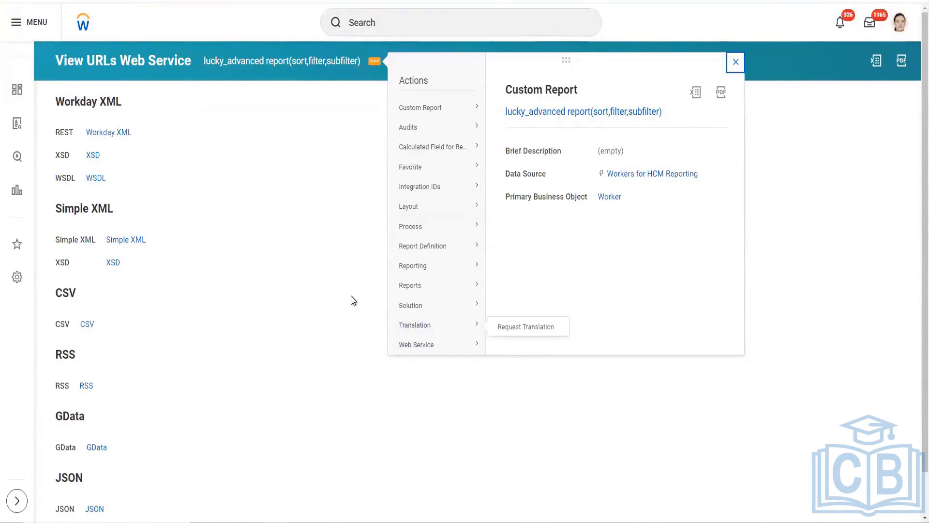
pyautogui.moveTo(446, 346)
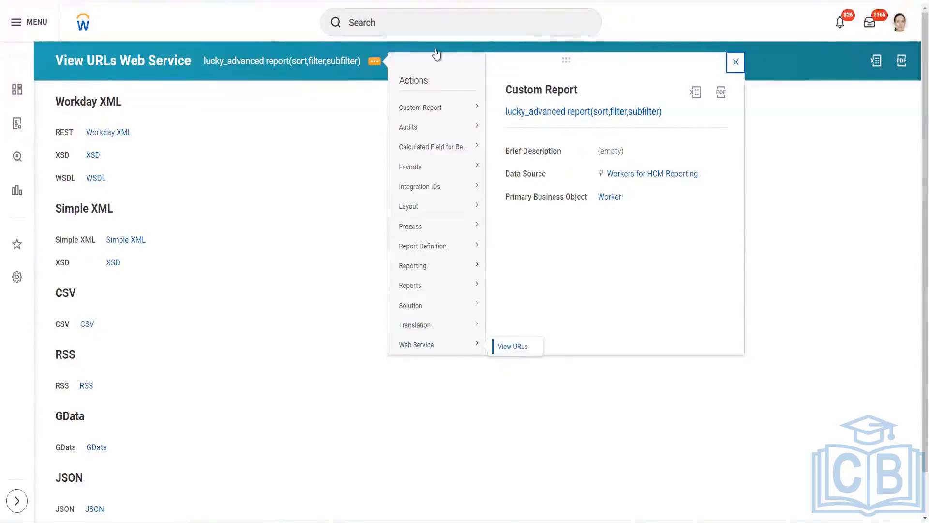
# Step: Go over the web service URL formats from Workday XML to JSON, and switch to the report's JSON output file in Notepad++
pyautogui.scroll(-1, 234, 156)
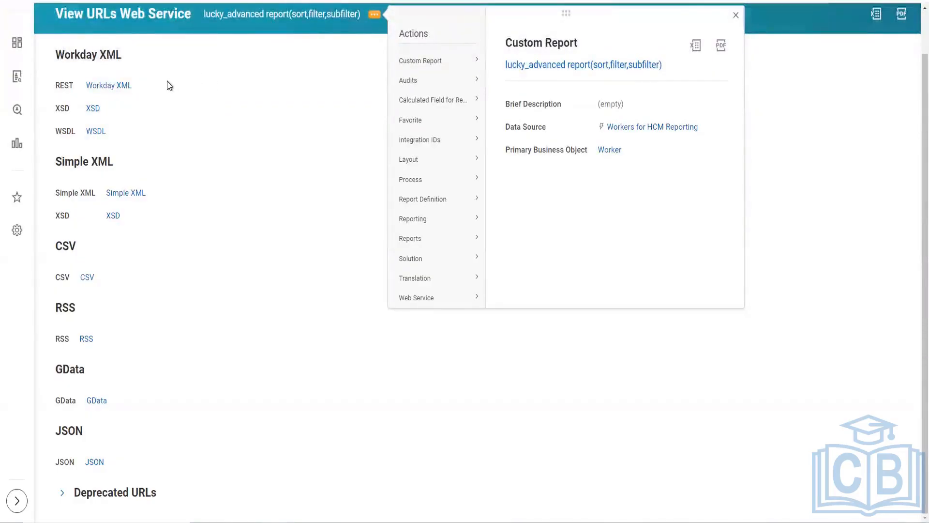
pyautogui.moveTo(168, 81)
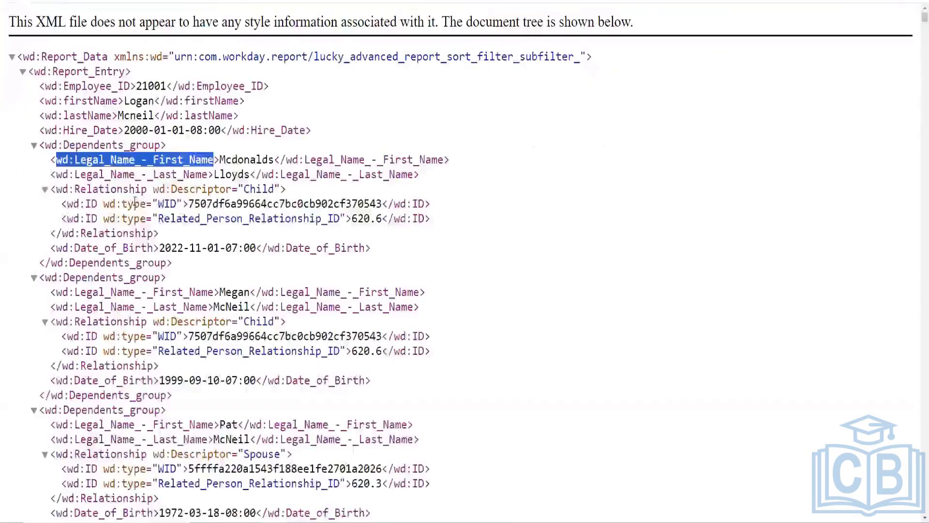
pyautogui.moveTo(191, 264); pyautogui.dragTo(23, 57)
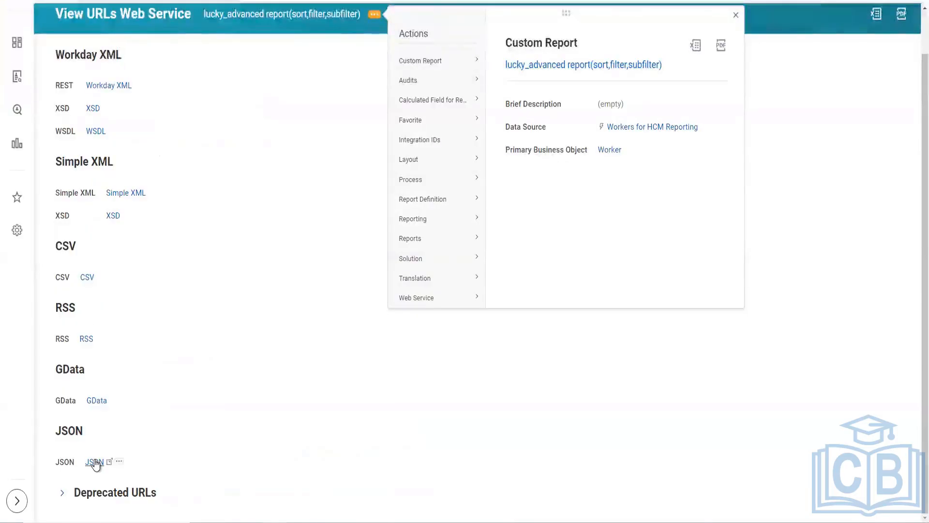
pyautogui.click(339, 517)
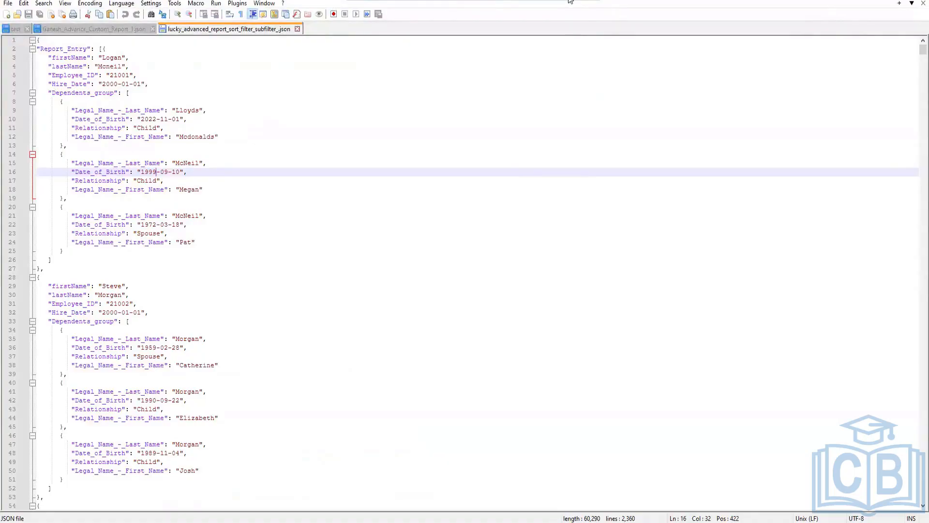
pyautogui.scroll(-5, 300, 244)
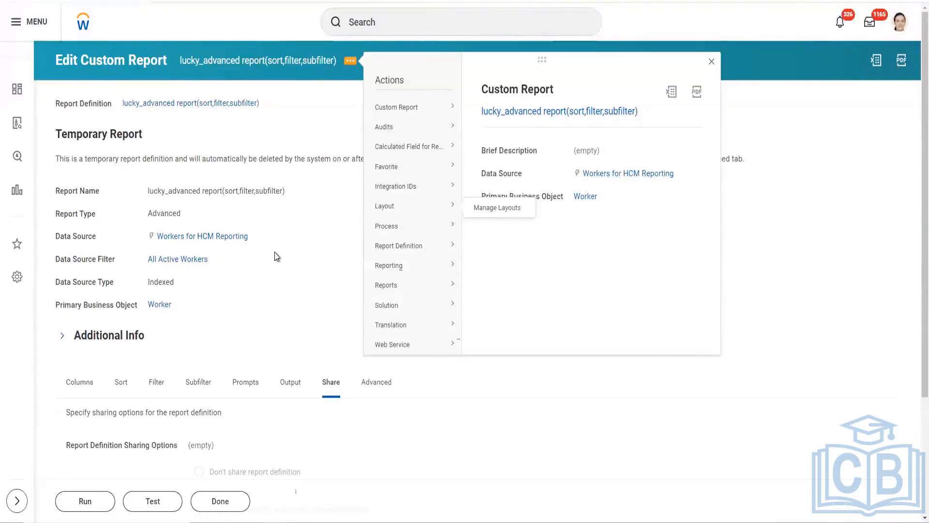
pyautogui.scroll(-1, 273, 274)
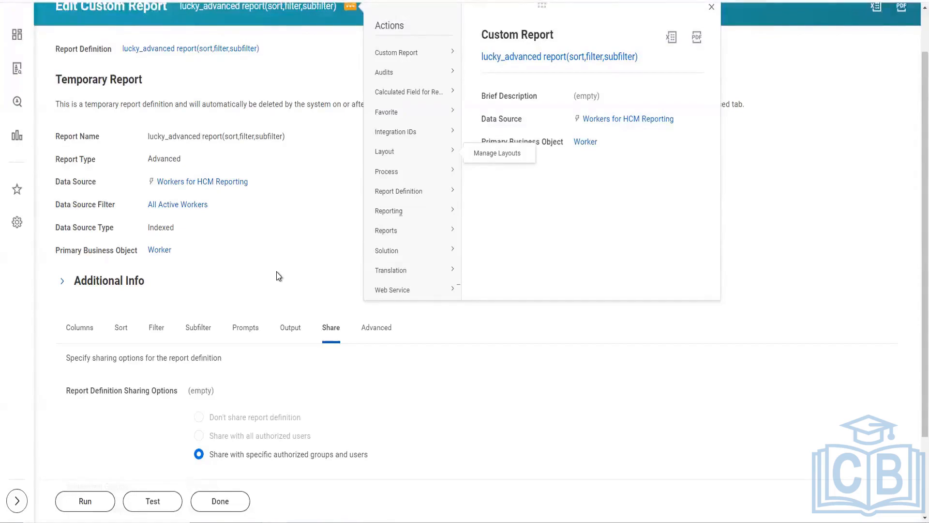
pyautogui.scroll(1, 293, 243)
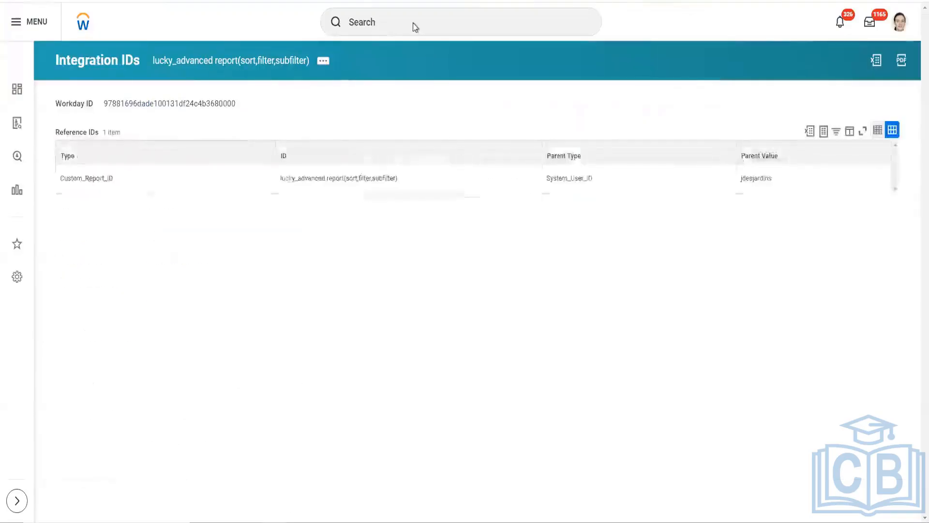
# Step: Search for "cre cus rep", open the Create Custom Report task and show its report type choices
pyautogui.click(411, 22)
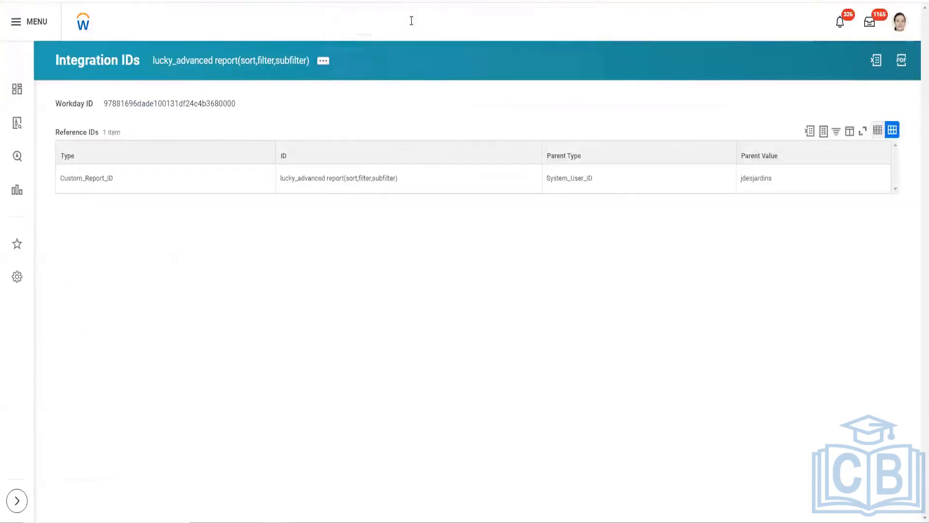
pyautogui.write('cre')
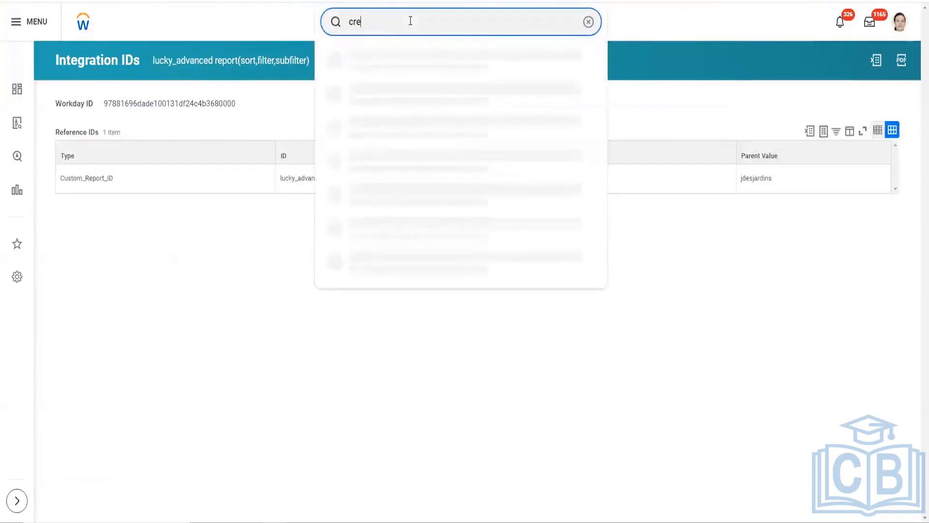
pyautogui.write(' cus rep')
pyautogui.click(433, 68)
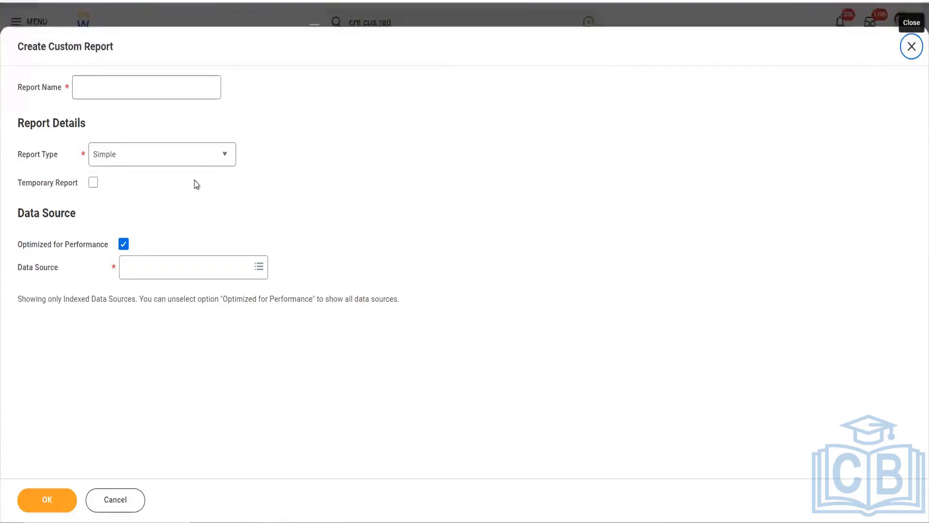
pyautogui.click(226, 155)
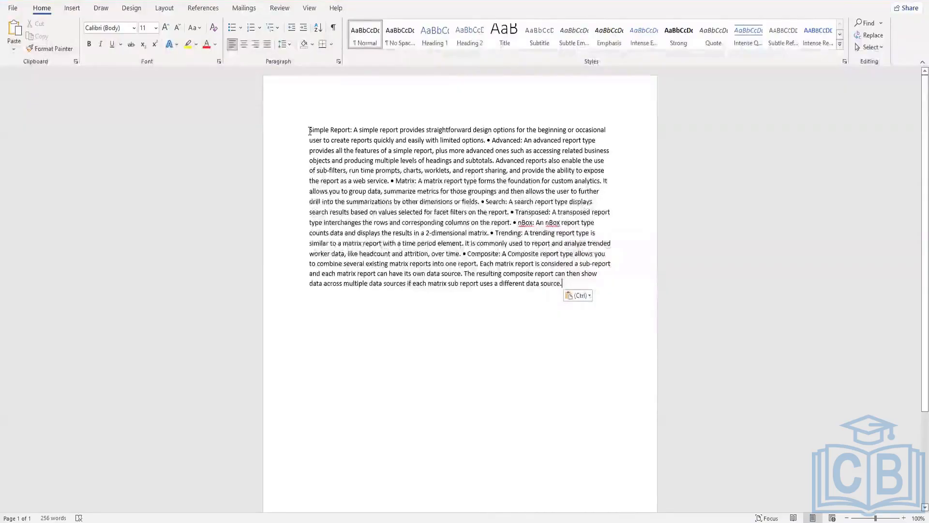
# Step: In the Word document of report type definitions, split Advanced, Matrix and Search into separate paragraphs with a blank line before each
pyautogui.click(488, 140)
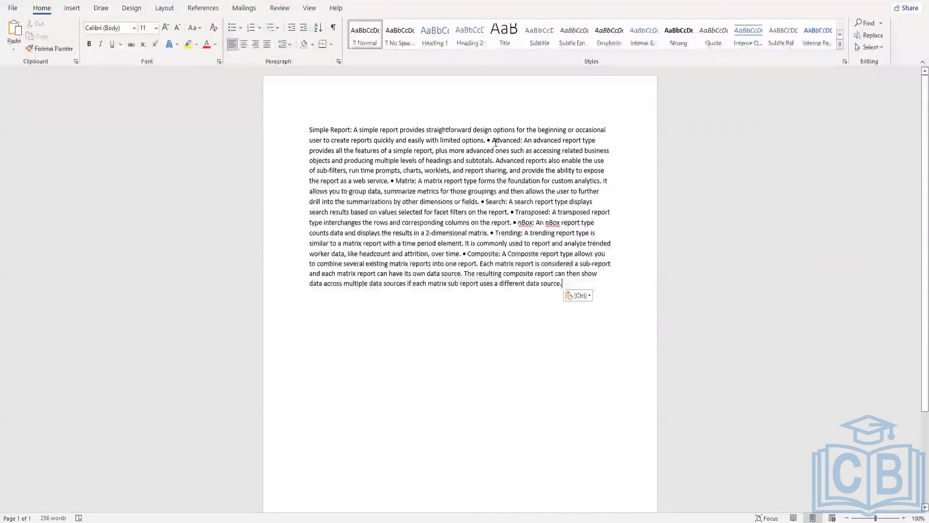
pyautogui.press('Return')
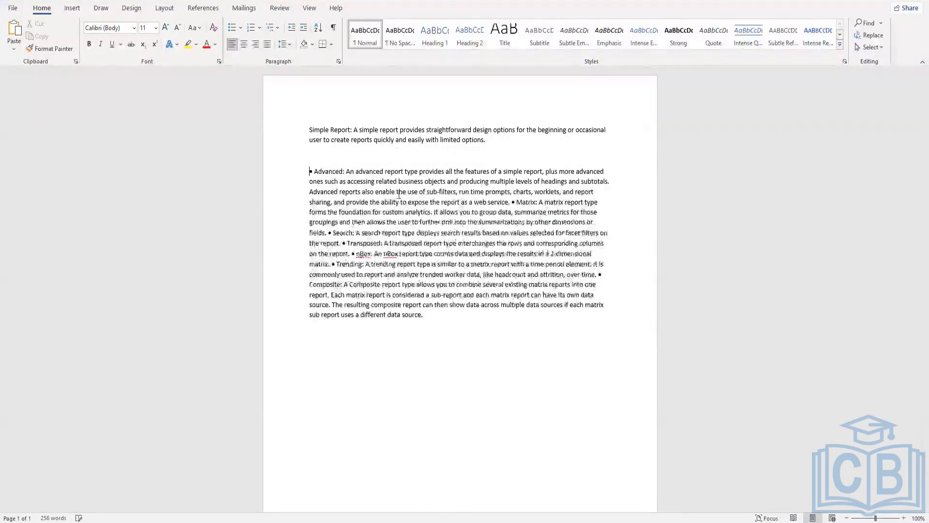
pyautogui.press('Return')
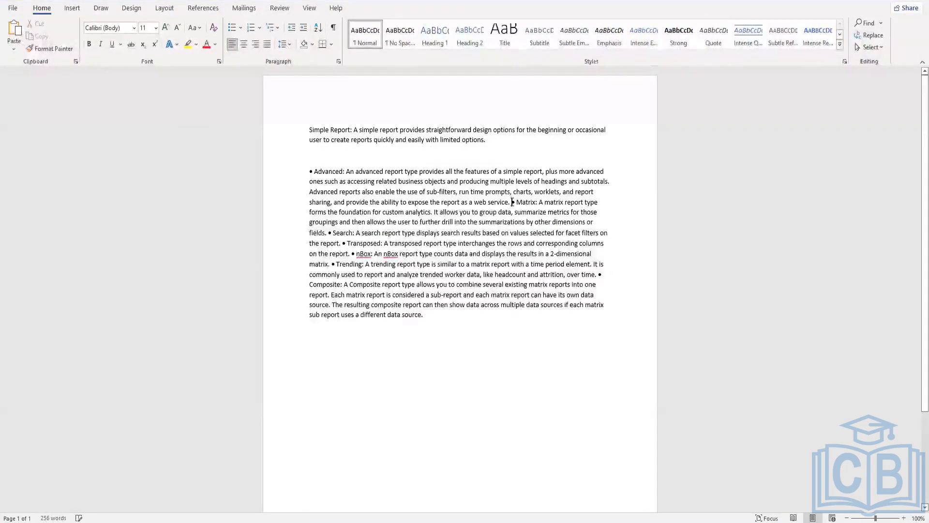
pyautogui.click(513, 202)
pyautogui.press('Return')
pyautogui.press('Return')
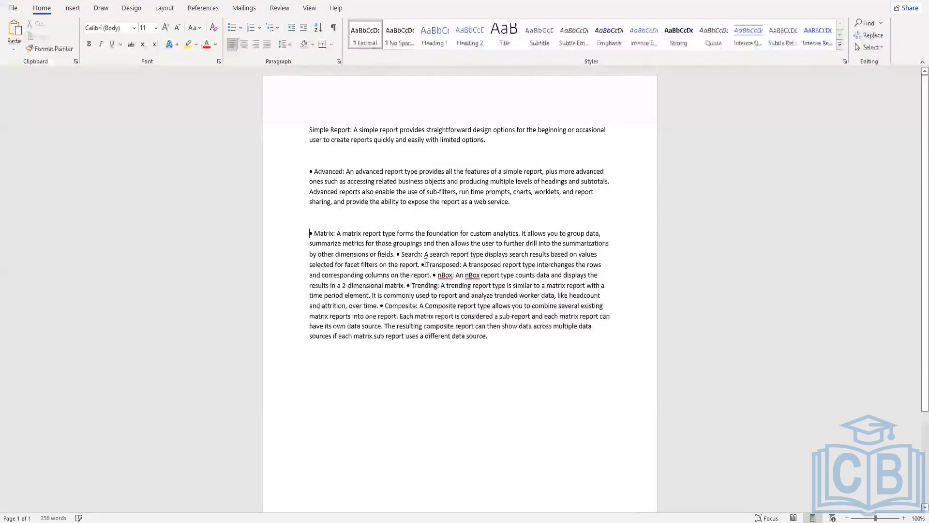
pyautogui.click(397, 254)
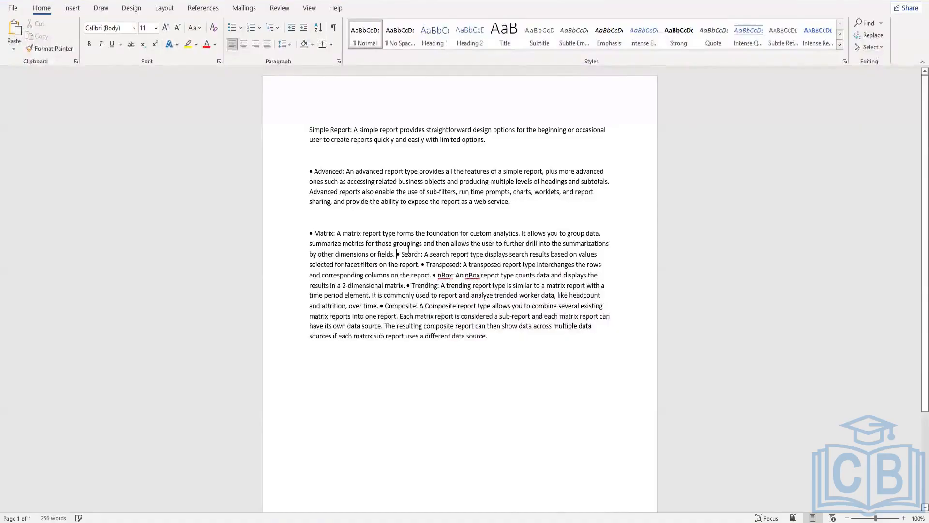
pyautogui.press('Return')
pyautogui.press('Return')
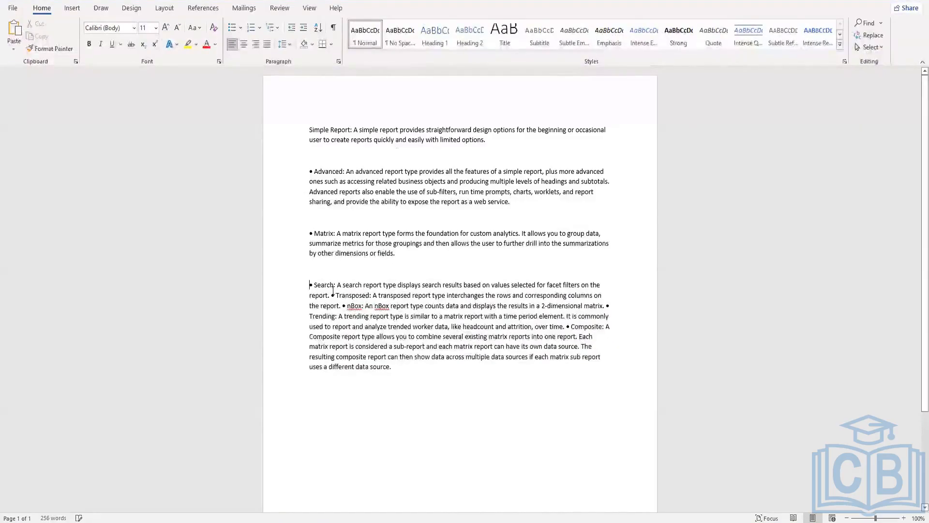
# Step: Split the Transposed, nBox, Trending and Composite definitions into separate paragraphs with a blank line before each
pyautogui.press('Return')
pyautogui.press('Return')
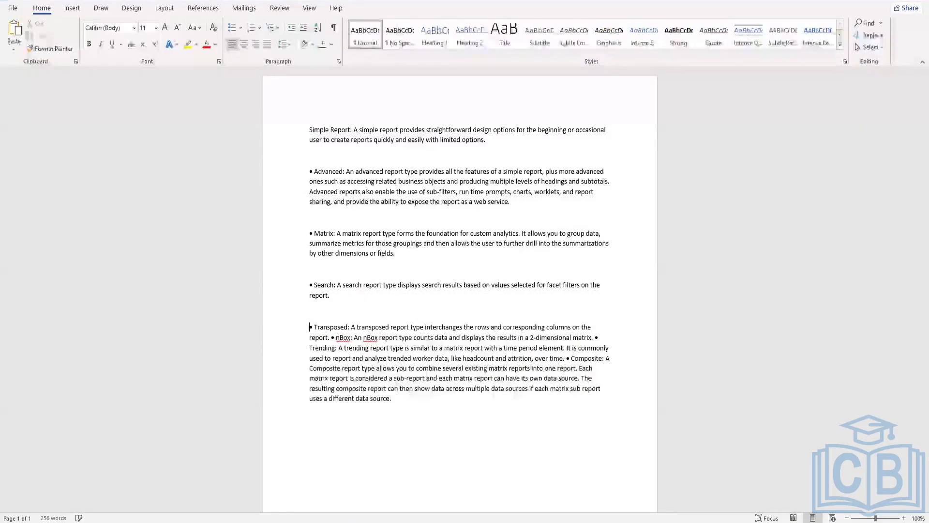
pyautogui.click(332, 337)
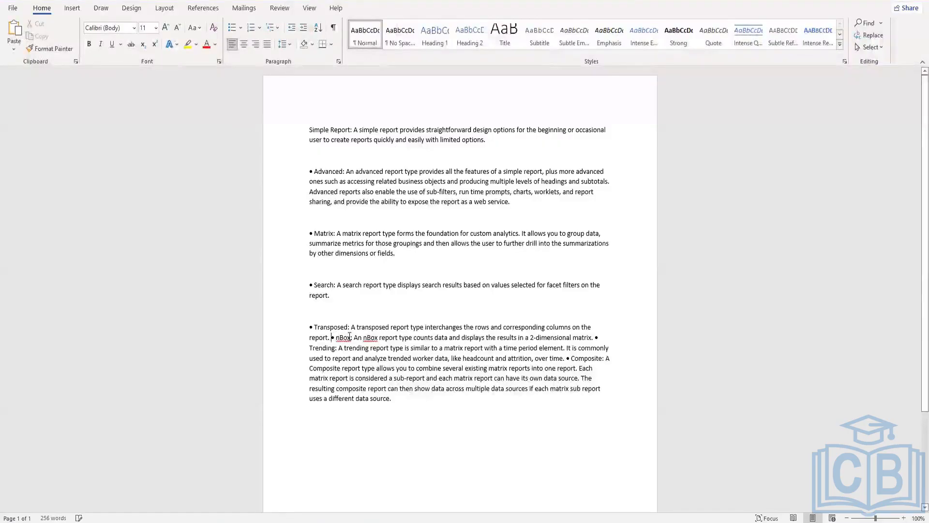
pyautogui.press('Return')
pyautogui.press('Return')
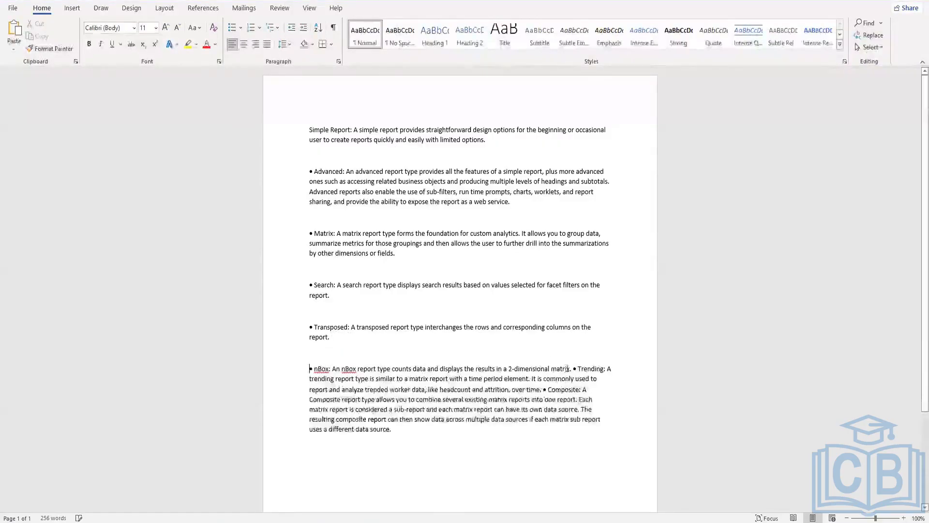
pyautogui.click(574, 369)
pyautogui.press('Return')
pyautogui.press('Return')
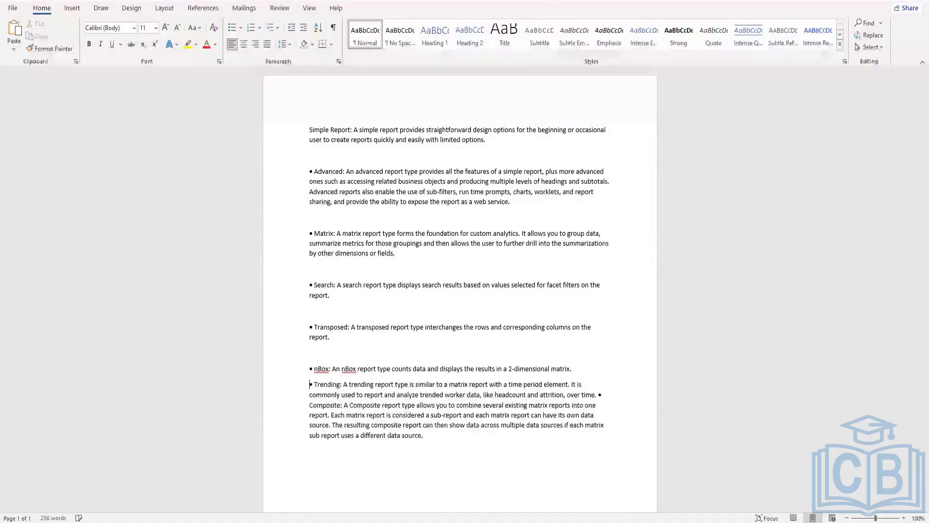
pyautogui.click(598, 410)
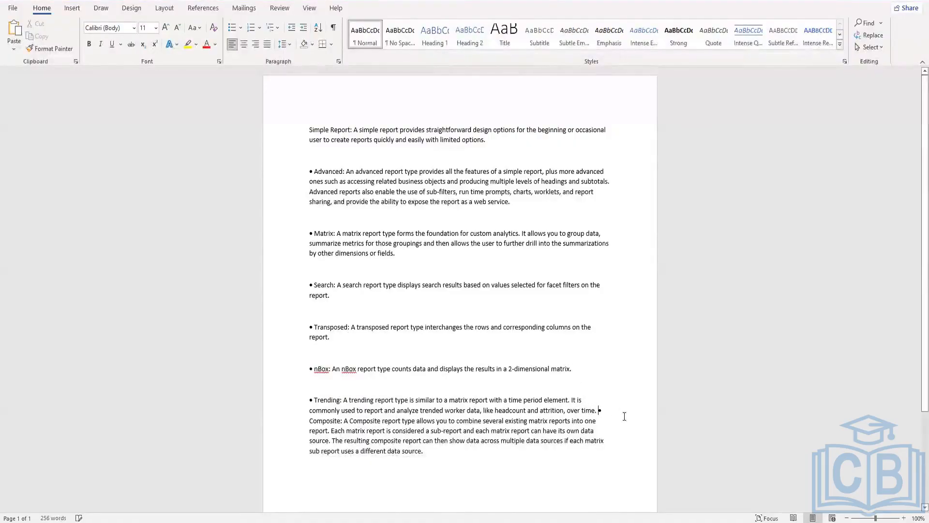
pyautogui.press('Return')
pyautogui.press('Return')
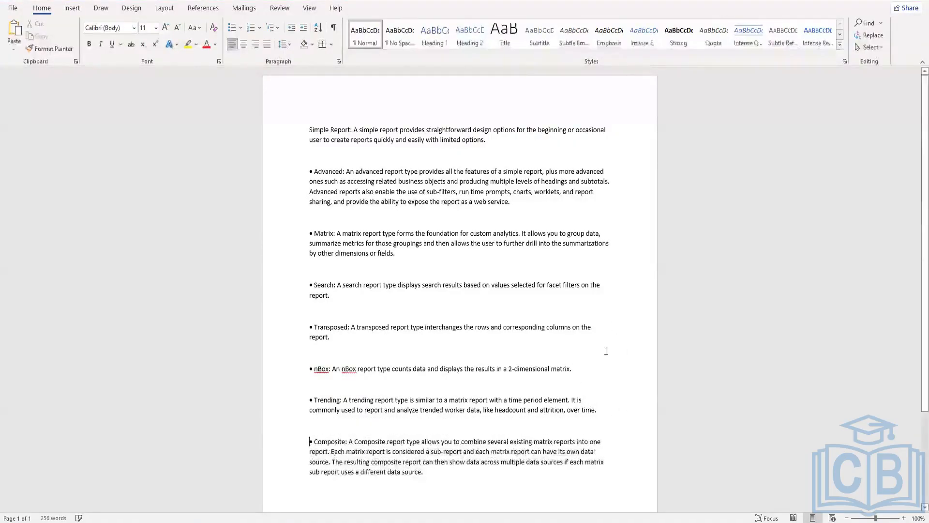
# Step: Copy the bullet in front of Advanced and paste it before the Simple Report definition
pyautogui.scroll(-1, 388, 209)
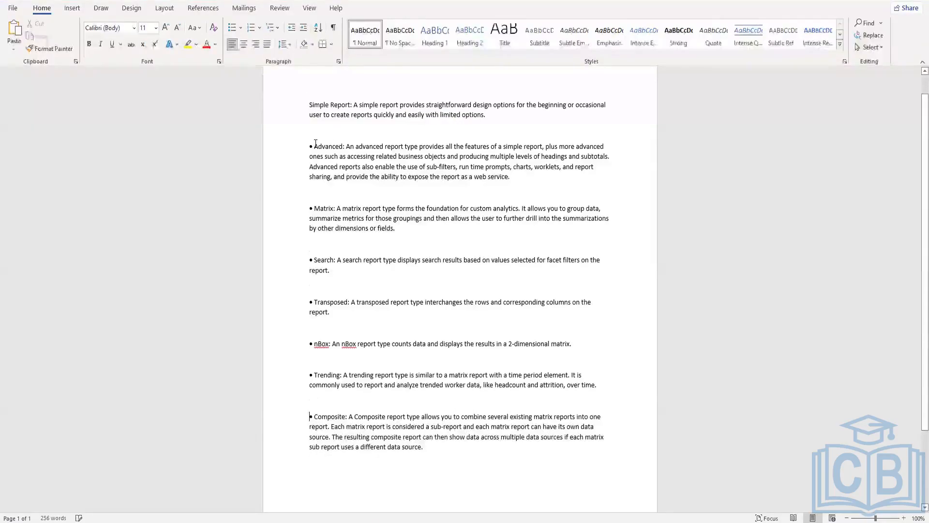
pyautogui.moveTo(310, 146); pyautogui.dragTo(313, 146)
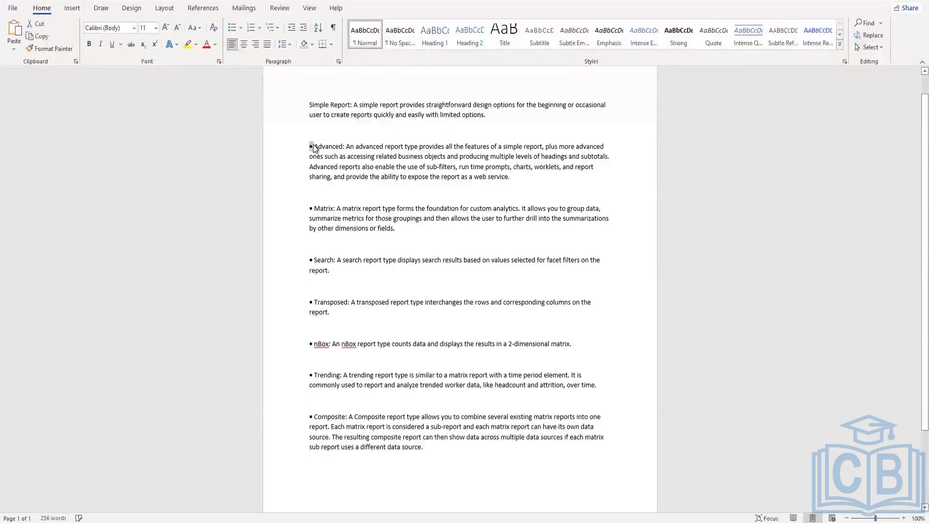
pyautogui.hotkey('ctrl', 'c')
pyautogui.click(310, 104)
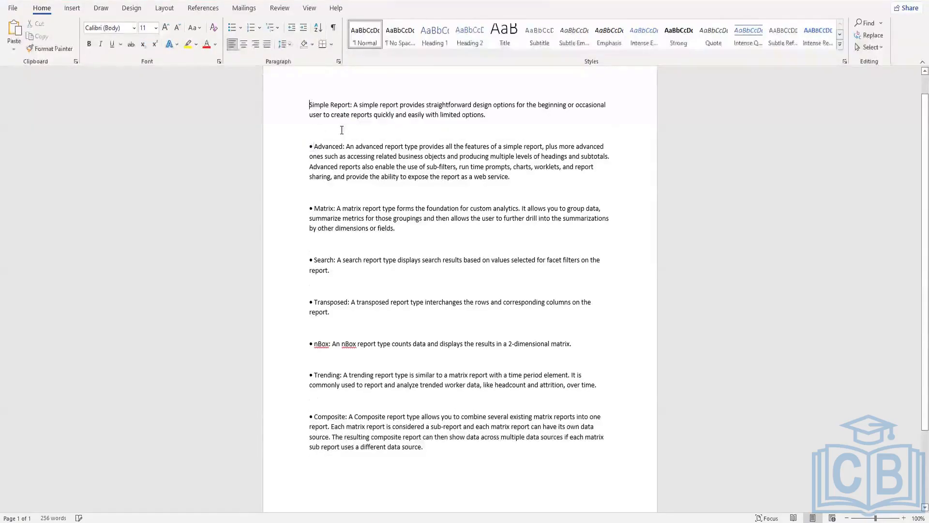
pyautogui.hotkey('ctrl', 'v')
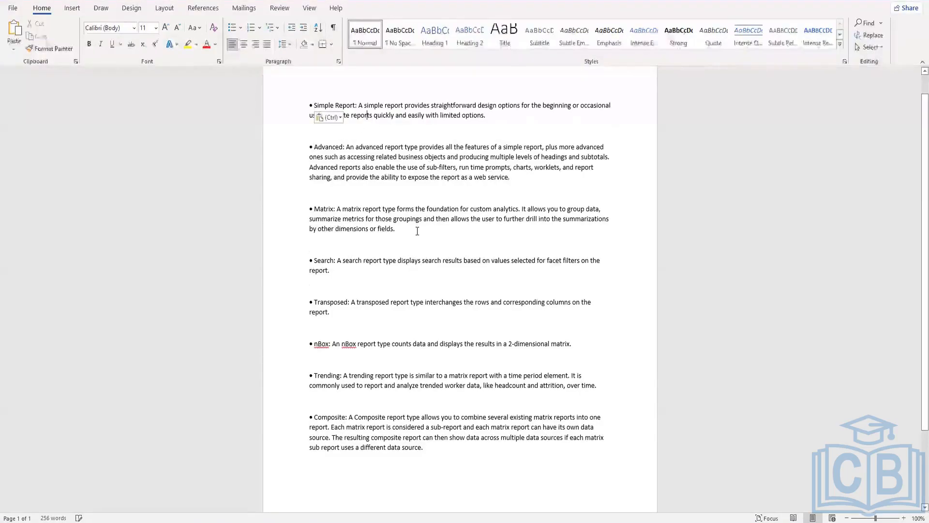
pyautogui.scroll(1, 418, 202)
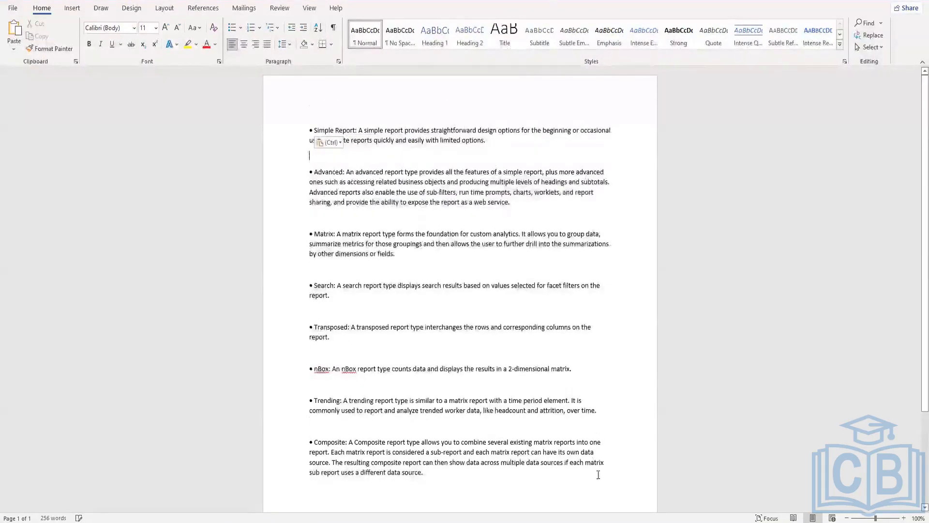
# Step: Dismiss the paste options marker covering the Simple Report paragraph
pyautogui.click(613, 470)
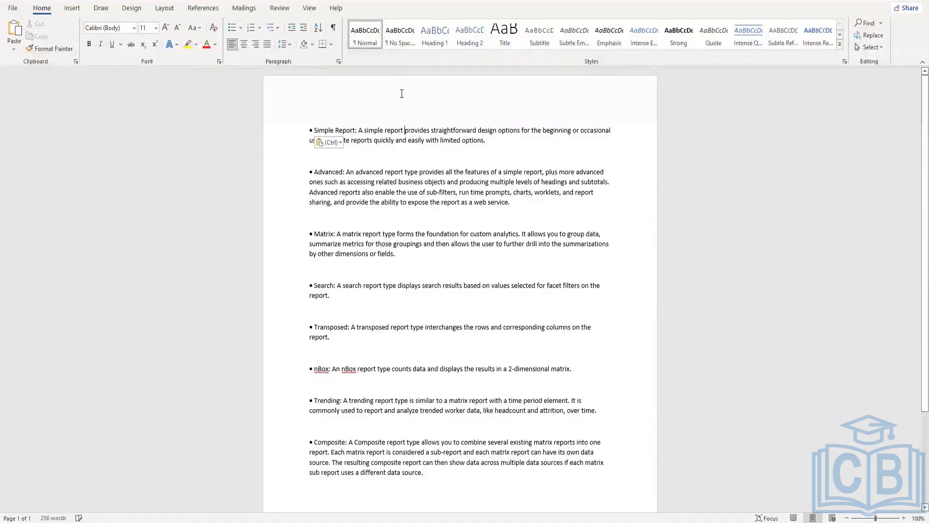
pyautogui.click(405, 130)
pyautogui.click(337, 143)
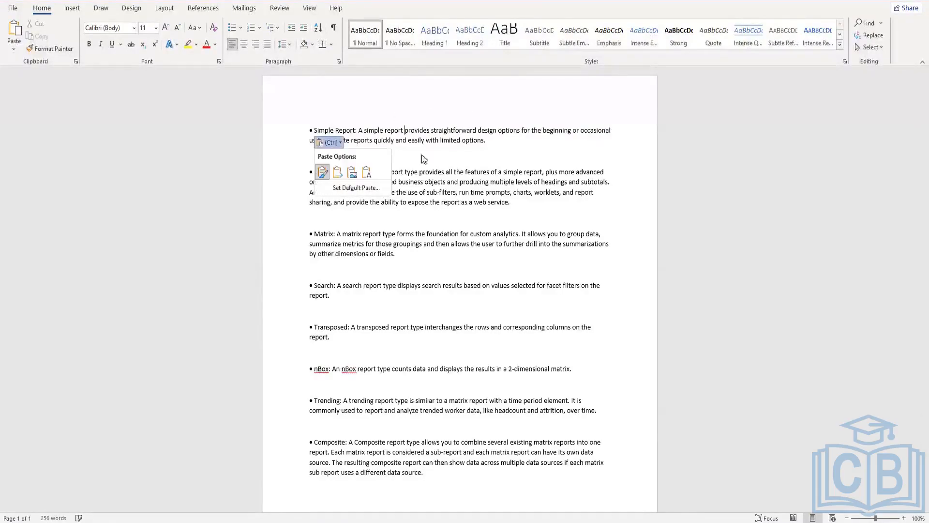
pyautogui.click(454, 154)
pyautogui.press('Escape')
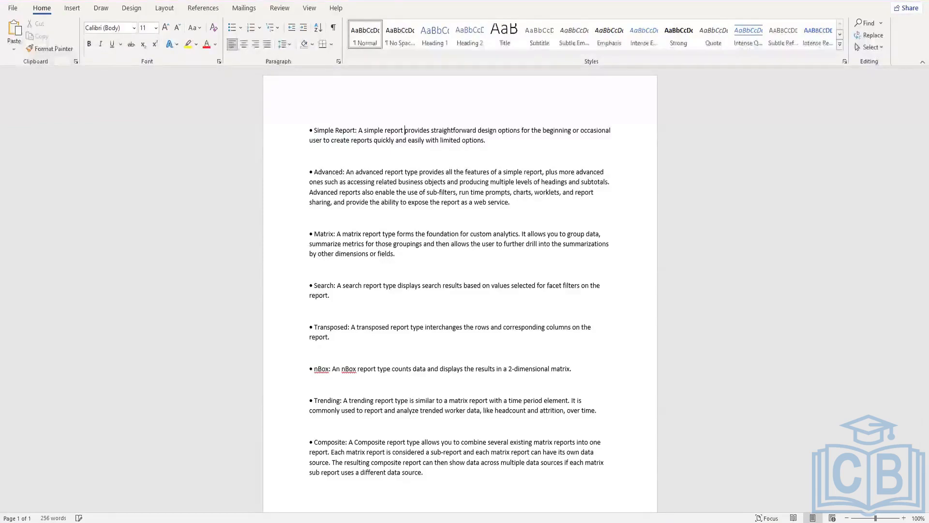
# Step: Highlight all the report type definitions, then the Simple to Search group and the Transposed to Composite group, and clear the selection
pyautogui.moveTo(429, 473); pyautogui.dragTo(310, 128)
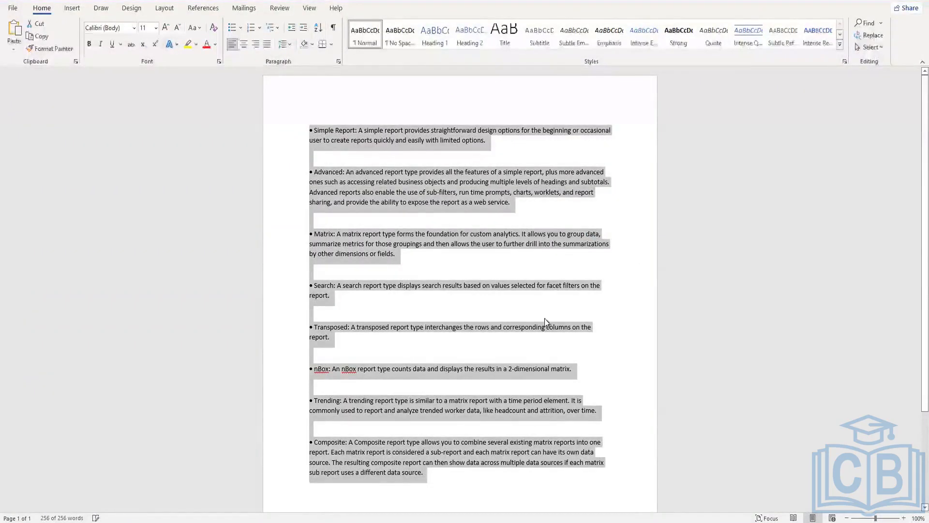
pyautogui.moveTo(449, 294); pyautogui.dragTo(299, 130)
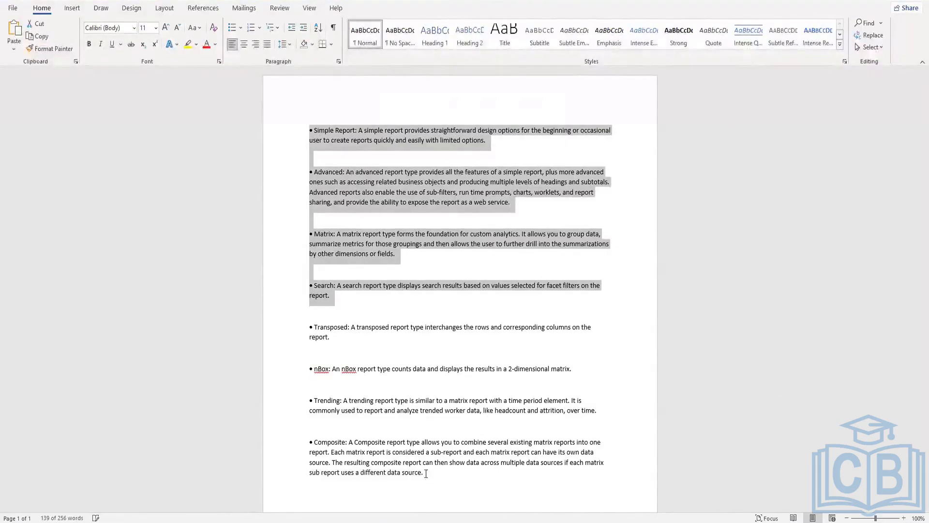
pyautogui.click(313, 341)
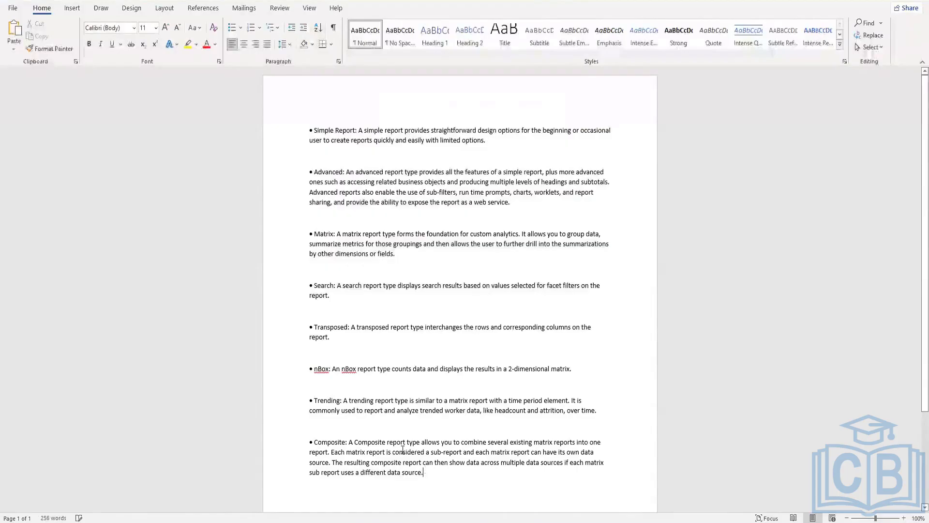
pyautogui.moveTo(425, 473); pyautogui.dragTo(310, 327)
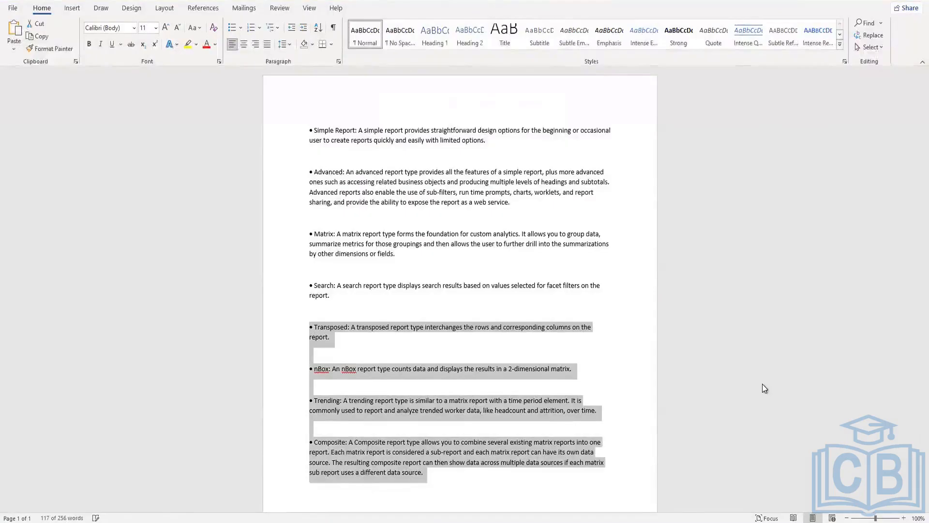
pyautogui.click(559, 172)
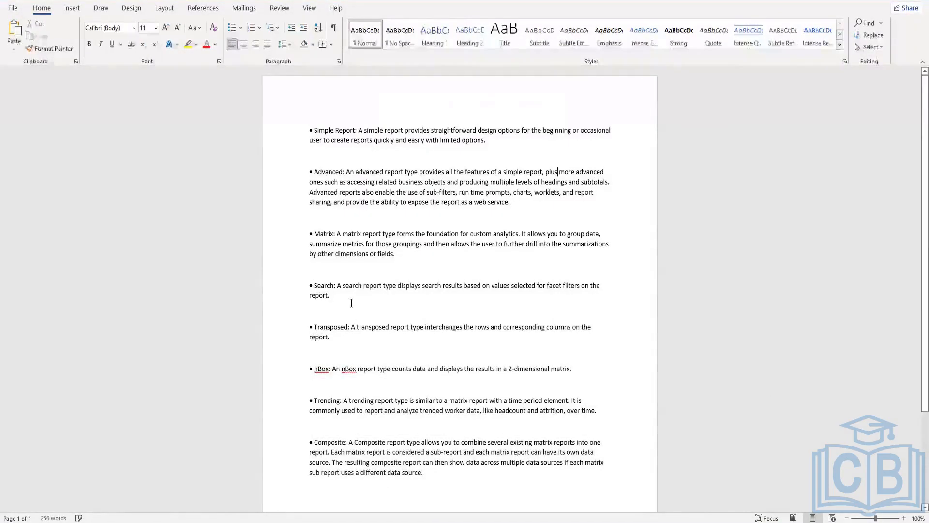
# Step: Go over the Simple Report, Advanced and Matrix definitions by highlighting each report type's name
pyautogui.moveTo(314, 131); pyautogui.dragTo(357, 131)
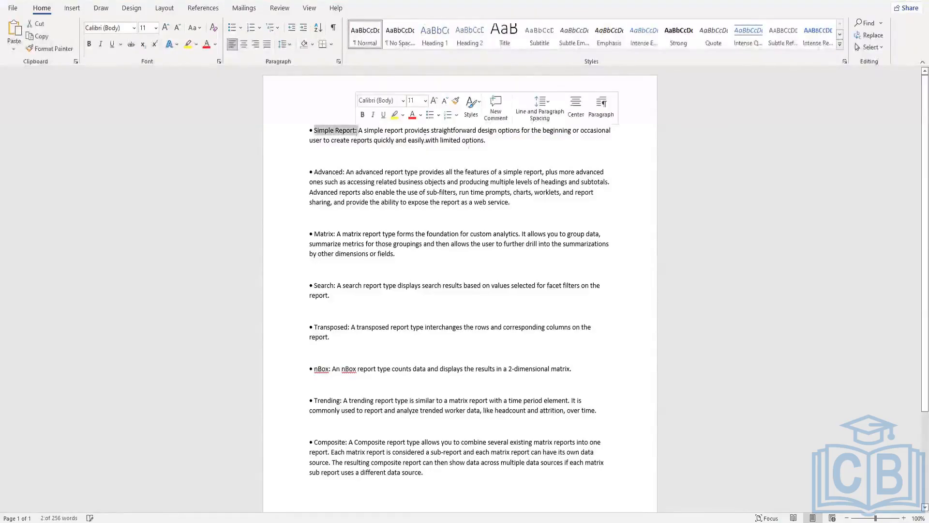
pyautogui.click(315, 172)
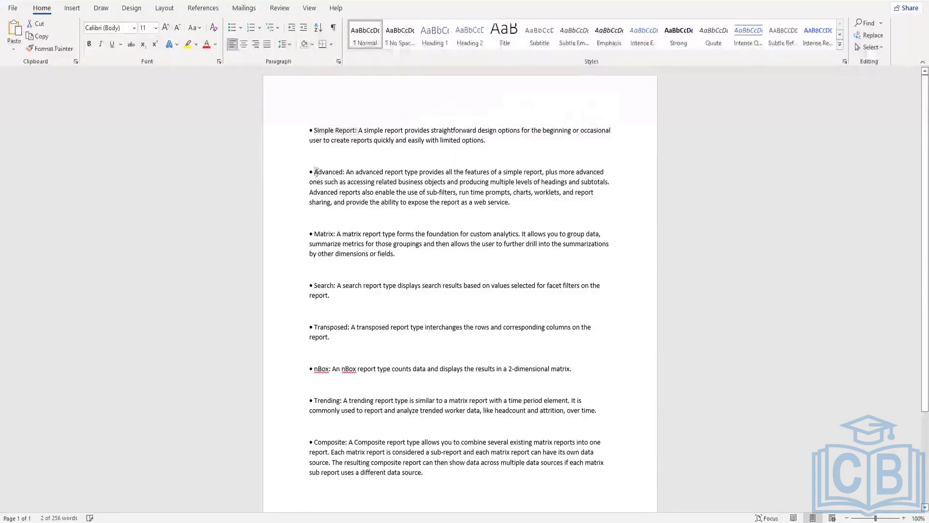
pyautogui.moveTo(316, 172); pyautogui.dragTo(348, 173)
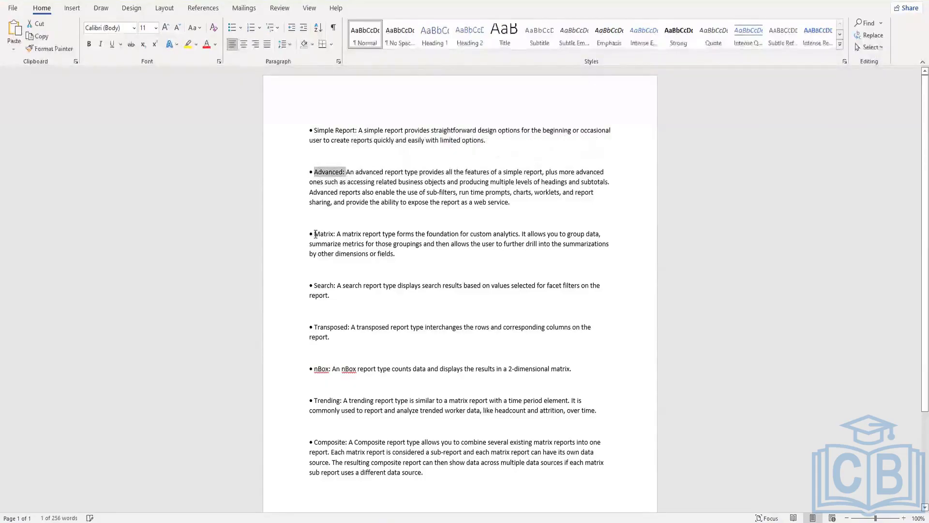
pyautogui.moveTo(315, 233); pyautogui.dragTo(331, 234)
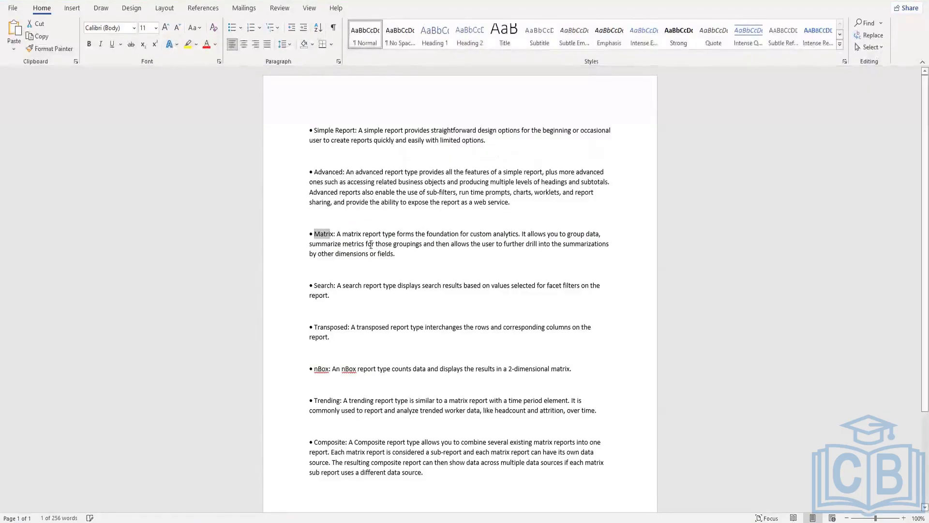
# Step: Highlight the first sentence of the Matrix definition, then the following part about grouping data
pyautogui.moveTo(337, 233); pyautogui.dragTo(522, 234)
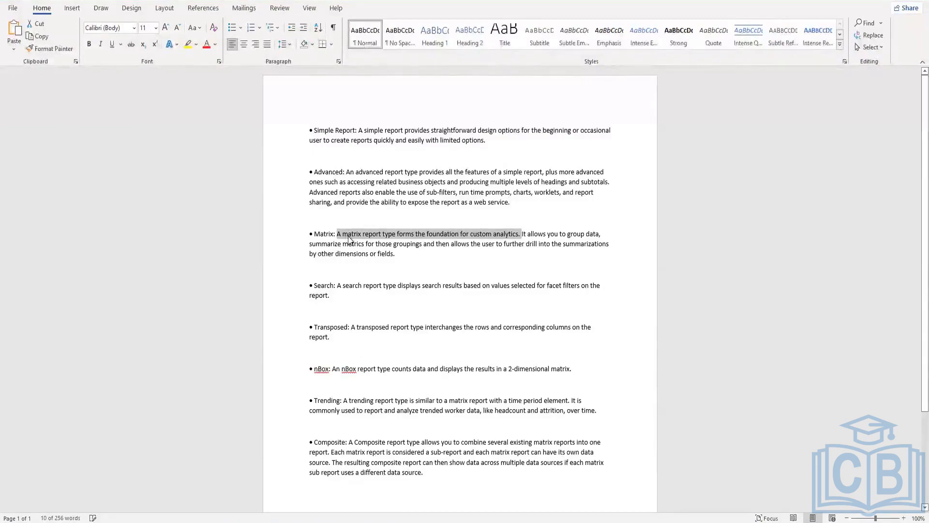
pyautogui.click(543, 244)
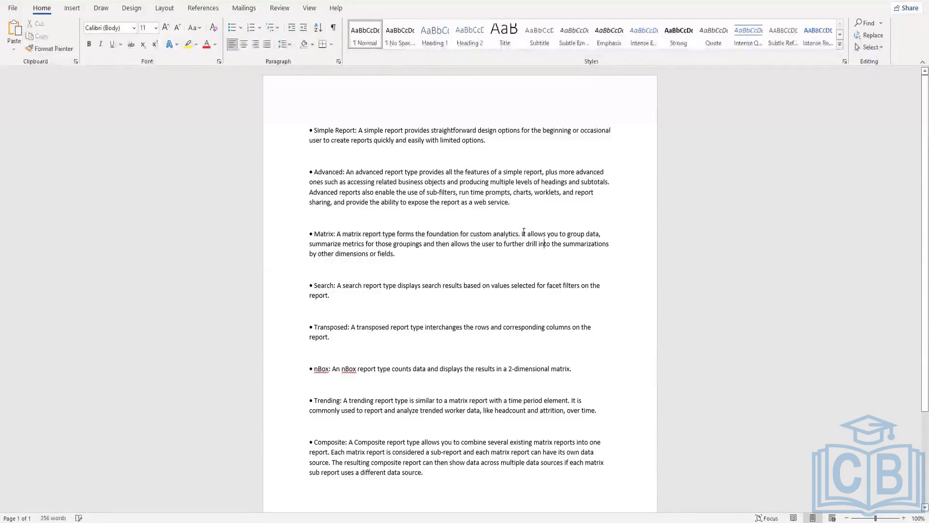
pyautogui.moveTo(522, 234); pyautogui.dragTo(598, 234)
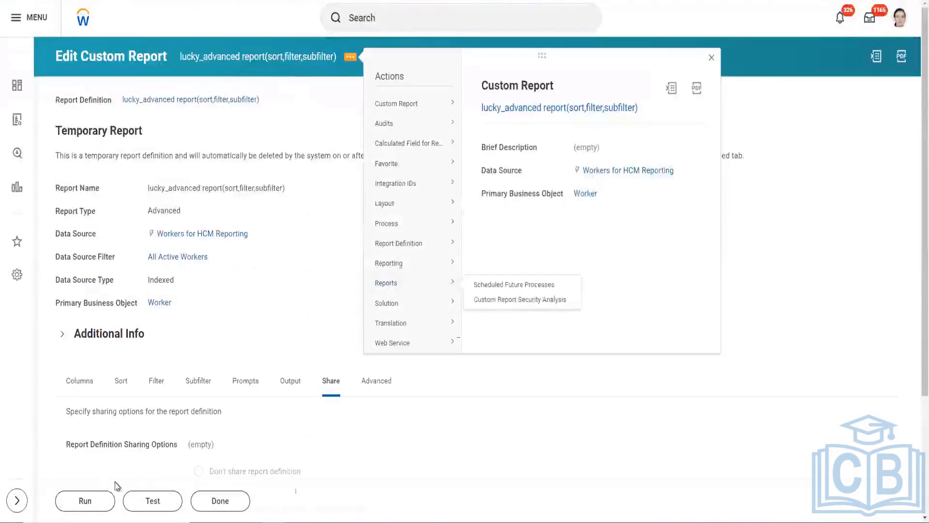
# Step: Switch to Workday, run lucky_advanced report(sort,filter,subfilter) with all prompts left blank, and mark the first worker's rows in the output
pyautogui.click(97, 500)
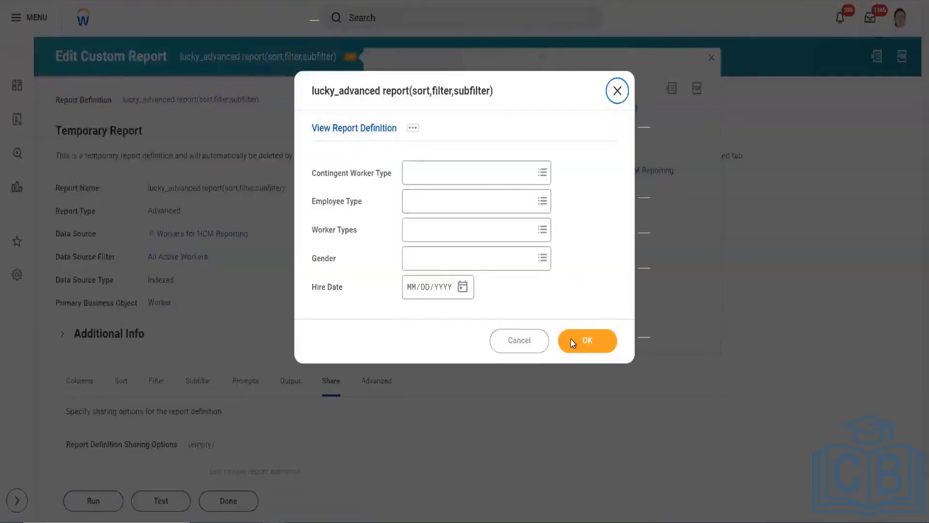
pyautogui.click(571, 338)
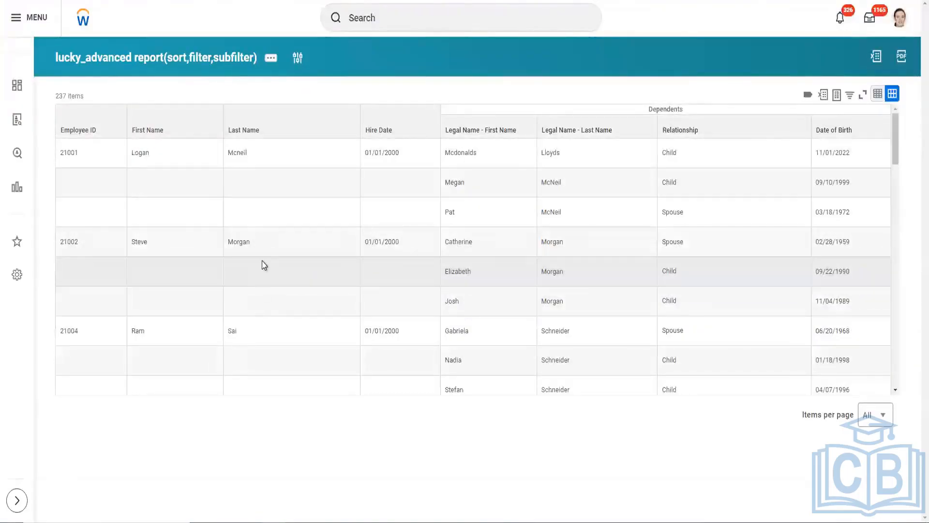
pyautogui.moveTo(67, 155); pyautogui.dragTo(426, 196)
pyautogui.click(444, 222)
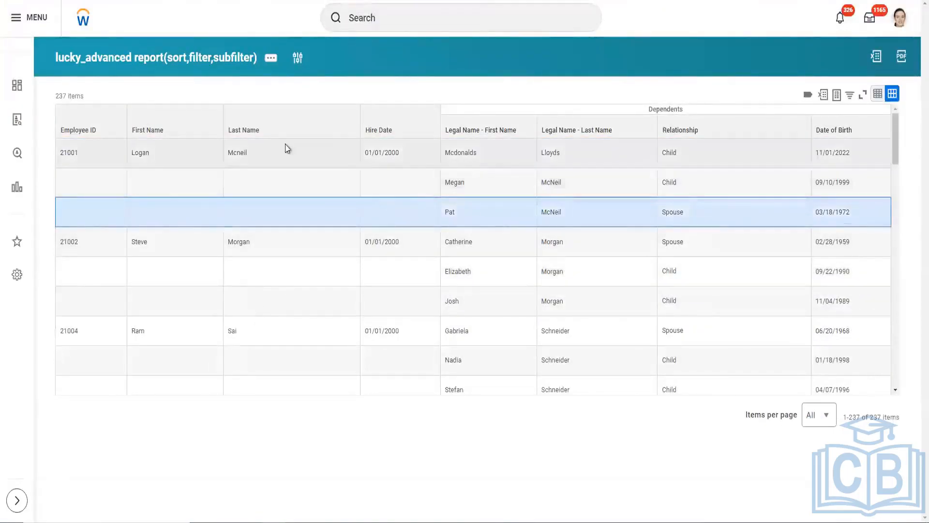
# Step: Highlight the first worker's last name in the report output, then reload the report and highlight that worker's employee ID
pyautogui.click(240, 151)
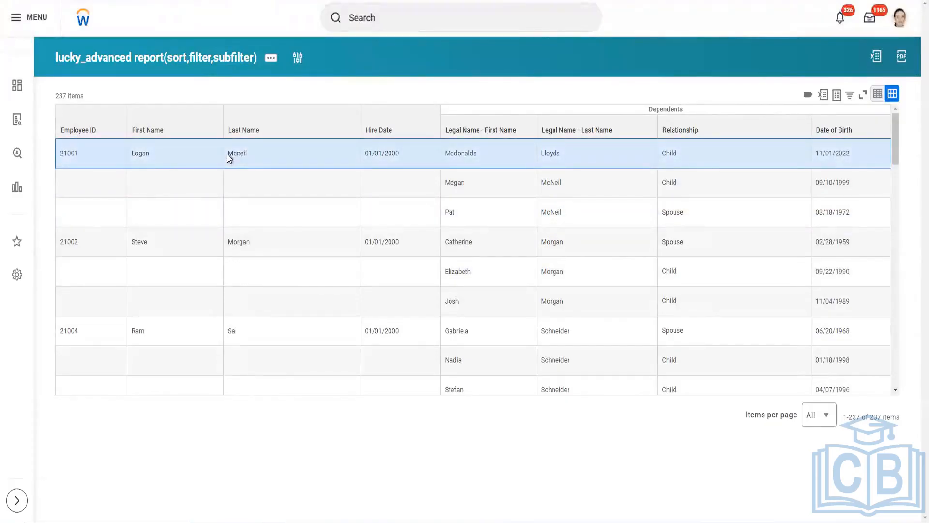
pyautogui.moveTo(227, 153); pyautogui.dragTo(247, 153)
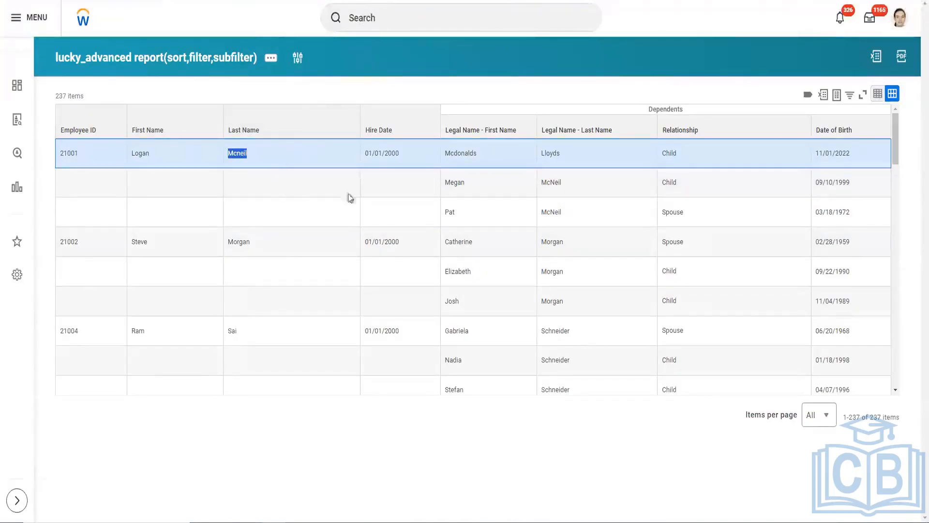
pyautogui.press('F5')
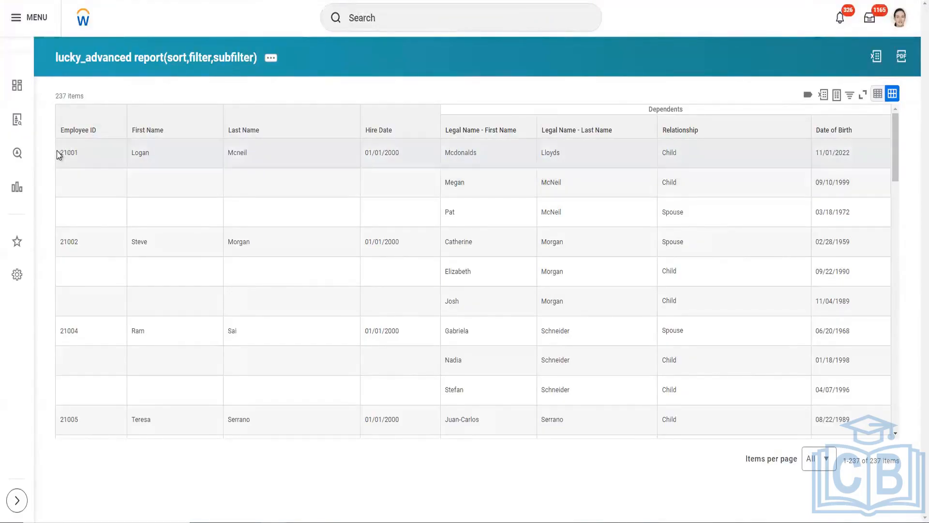
pyautogui.moveTo(58, 156); pyautogui.dragTo(81, 158)
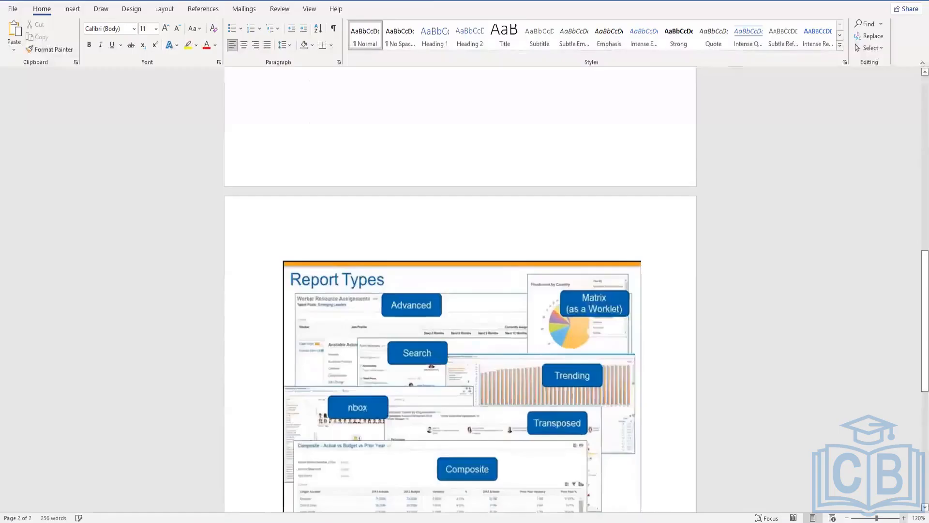
# Step: Switch to the Word document and examine the enlarged Report Types overview image on the second page
pyautogui.scroll(3, 462, 338)
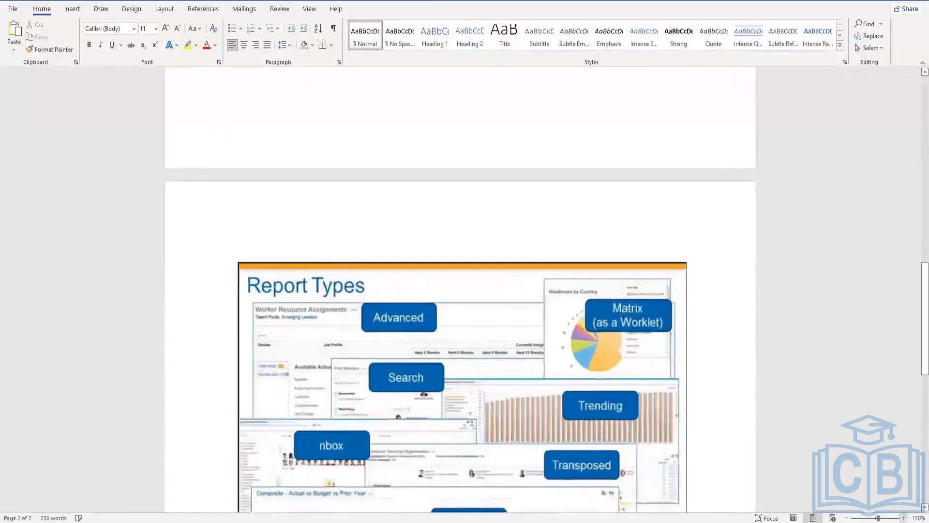
pyautogui.scroll(2, 719, 317)
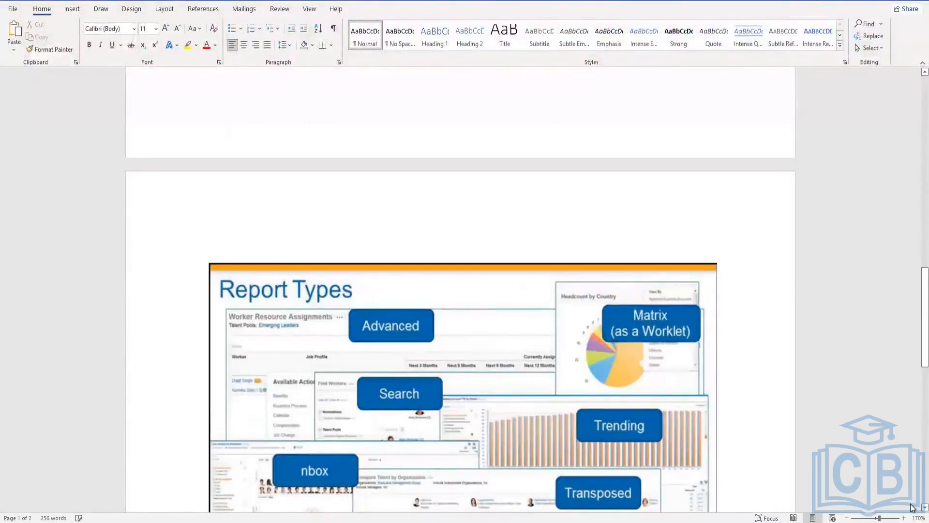
pyautogui.scroll(-3, 912, 507)
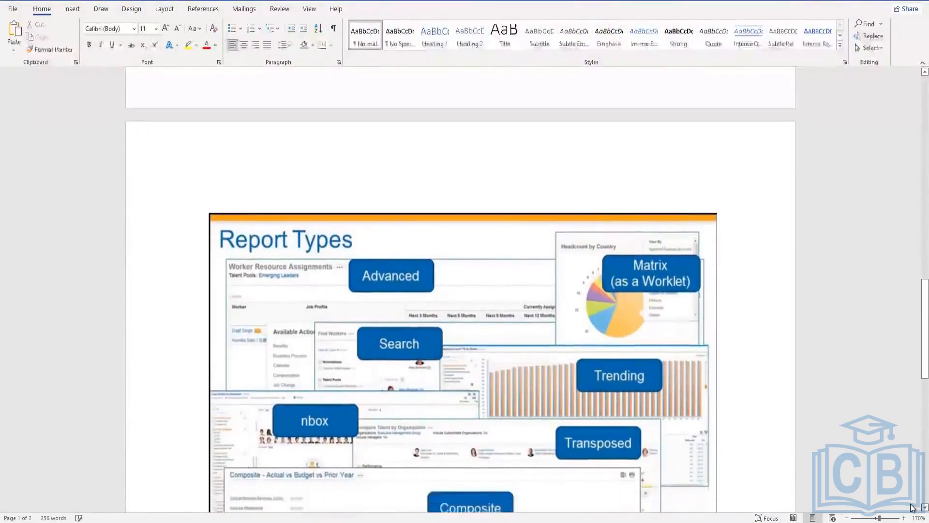
pyautogui.scroll(-3, 911, 507)
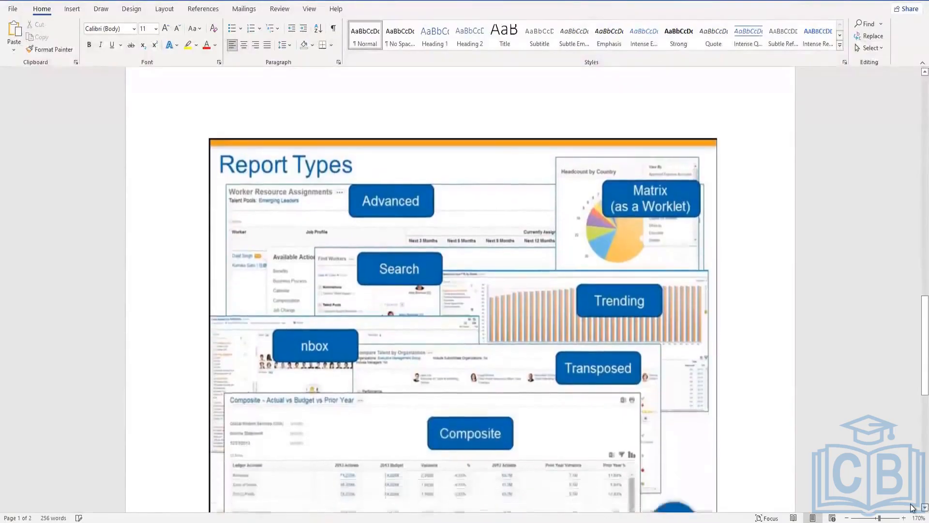
pyautogui.scroll(-2, 912, 508)
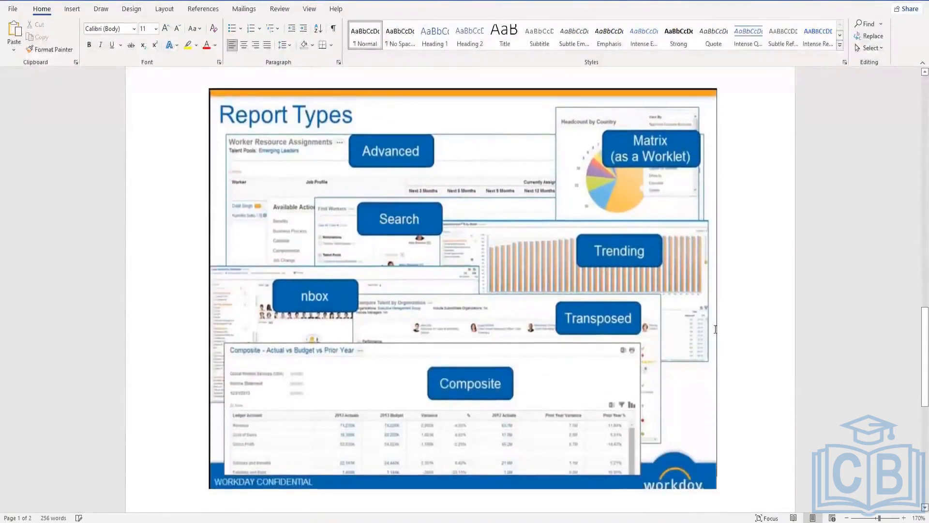